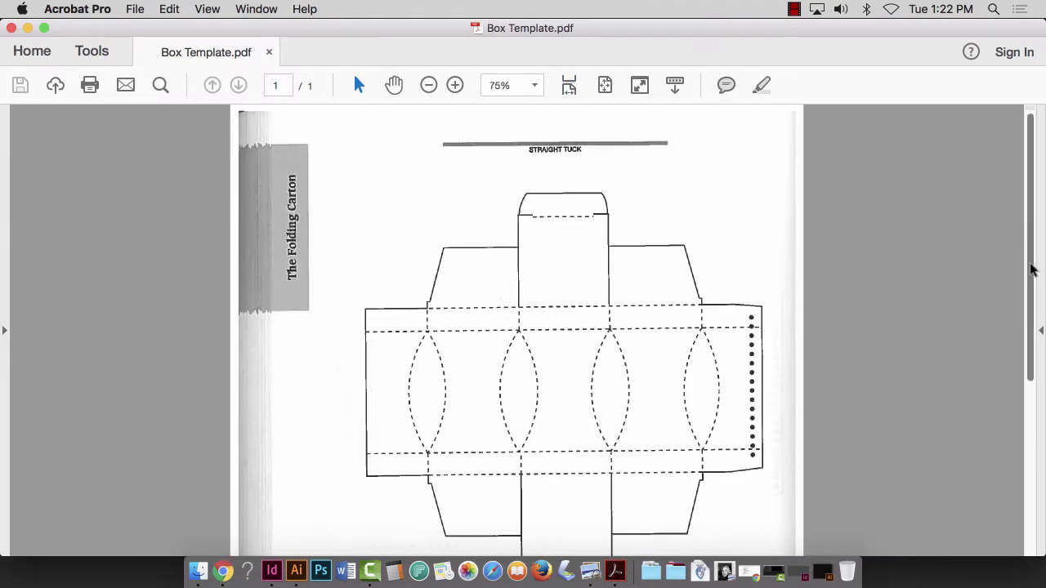
# Step: Examine the box template's flat pattern and the assembled box drawing in the PDF
pyautogui.moveTo(1033, 269); pyautogui.dragTo(1032, 457)
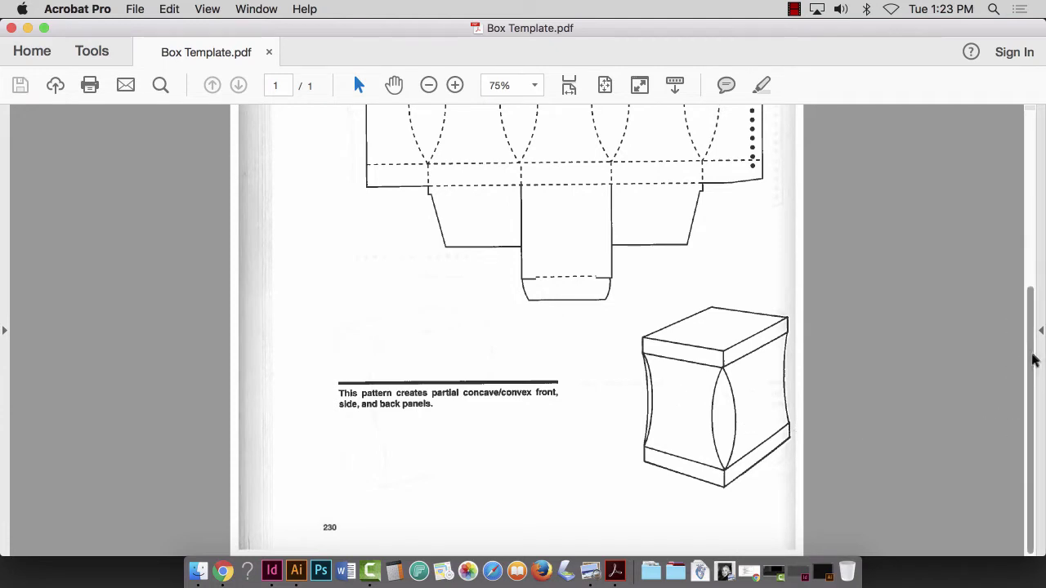
pyautogui.moveTo(1034, 354); pyautogui.dragTo(1037, 235)
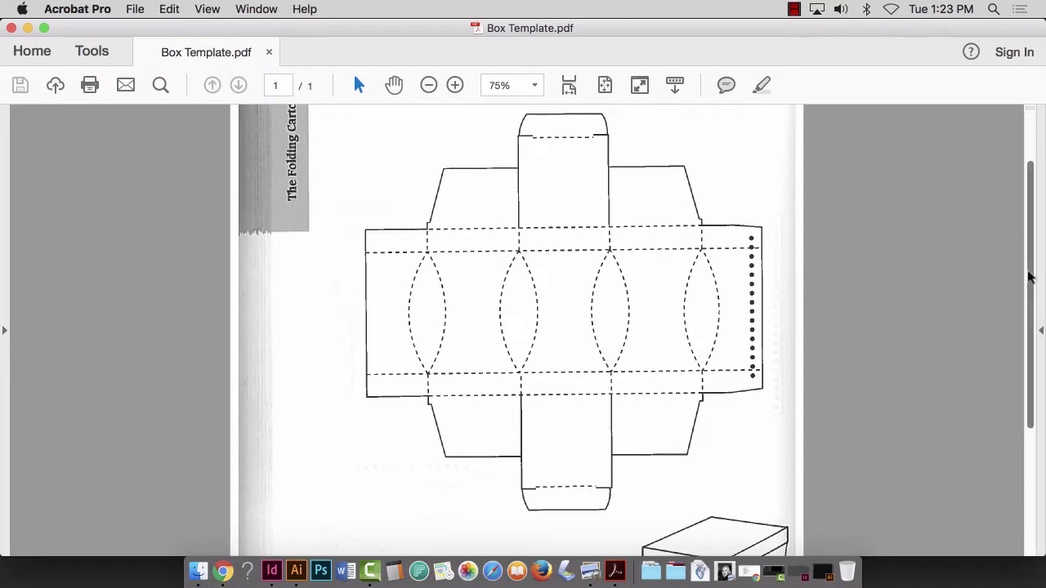
pyautogui.scroll(2, 1031, 260)
pyautogui.scroll(-5, 1033, 261)
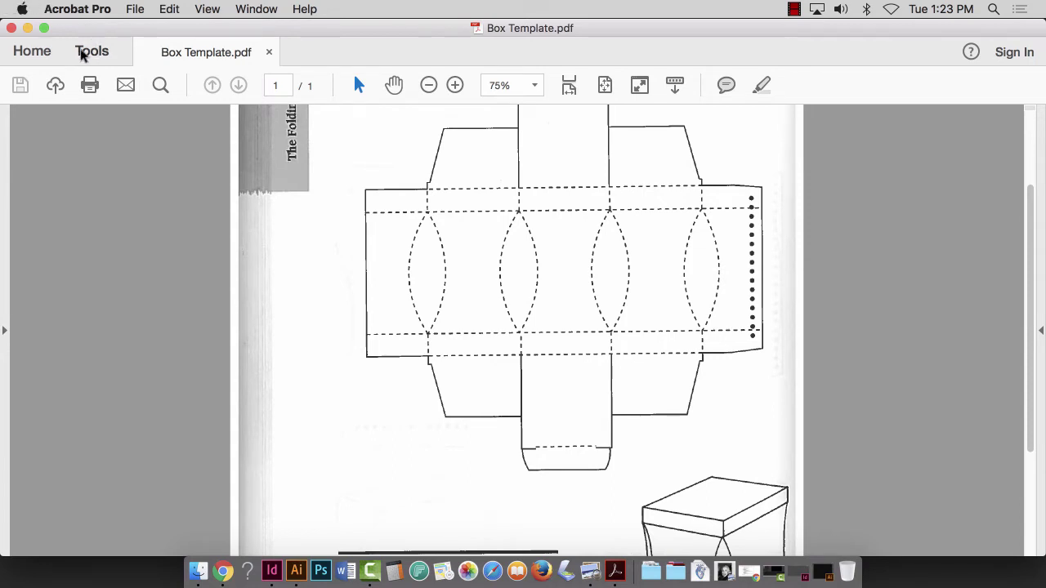
# Step: Minimize the box template PDF, switch to Adobe Illustrator and start a new document
pyautogui.click(28, 27)
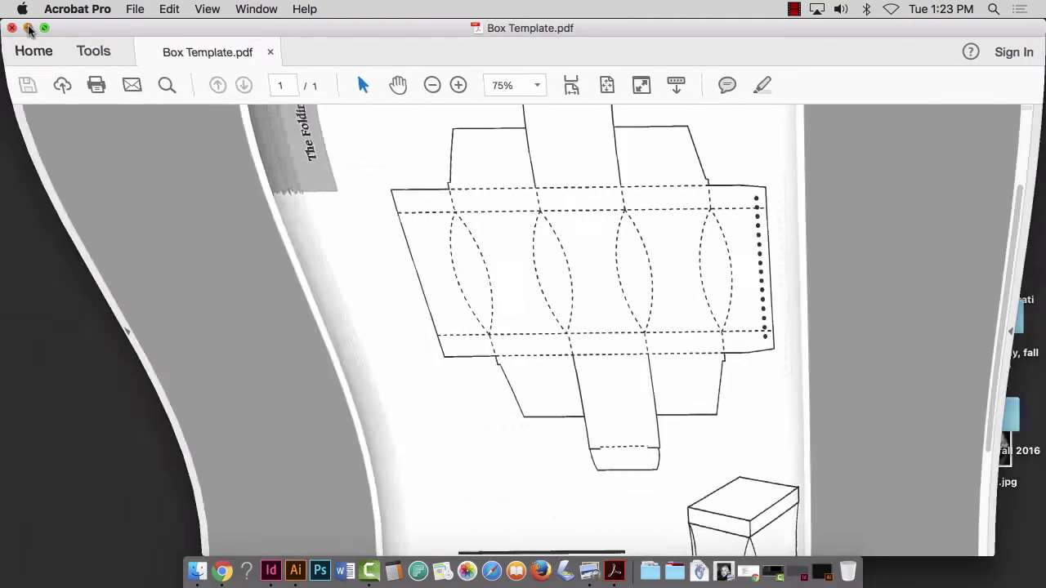
pyautogui.click(296, 565)
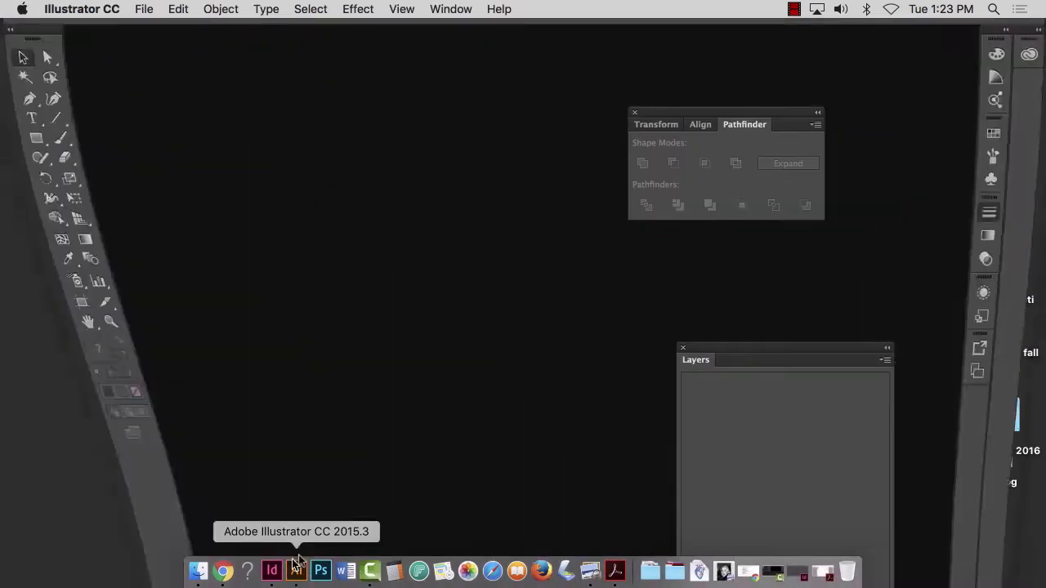
pyautogui.click(144, 8)
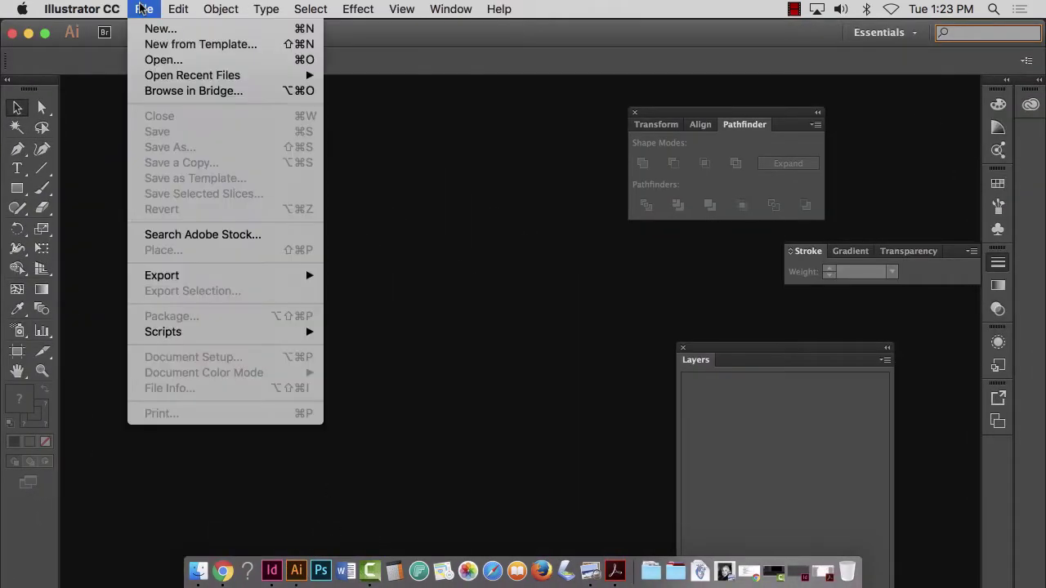
pyautogui.click(156, 30)
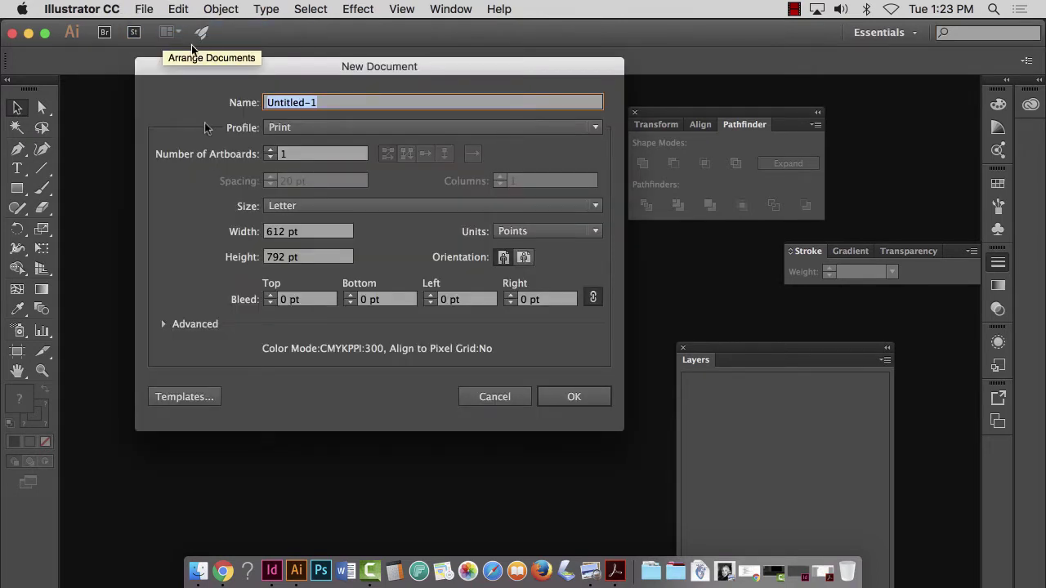
# Step: Enter 11.5 as the new document's width while the units are points
pyautogui.click(315, 236)
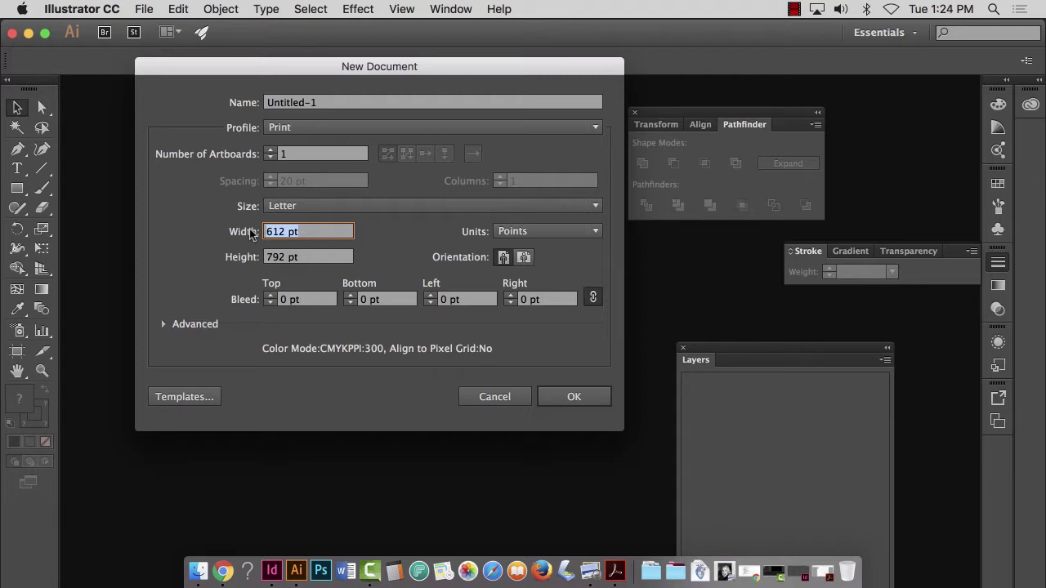
pyautogui.write('11.')
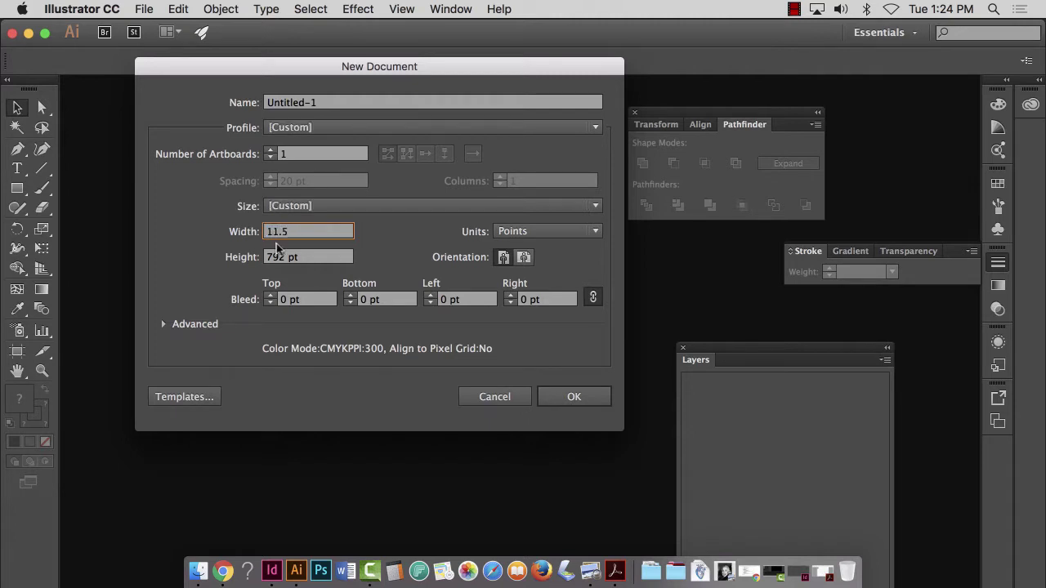
pyautogui.write('5 in')
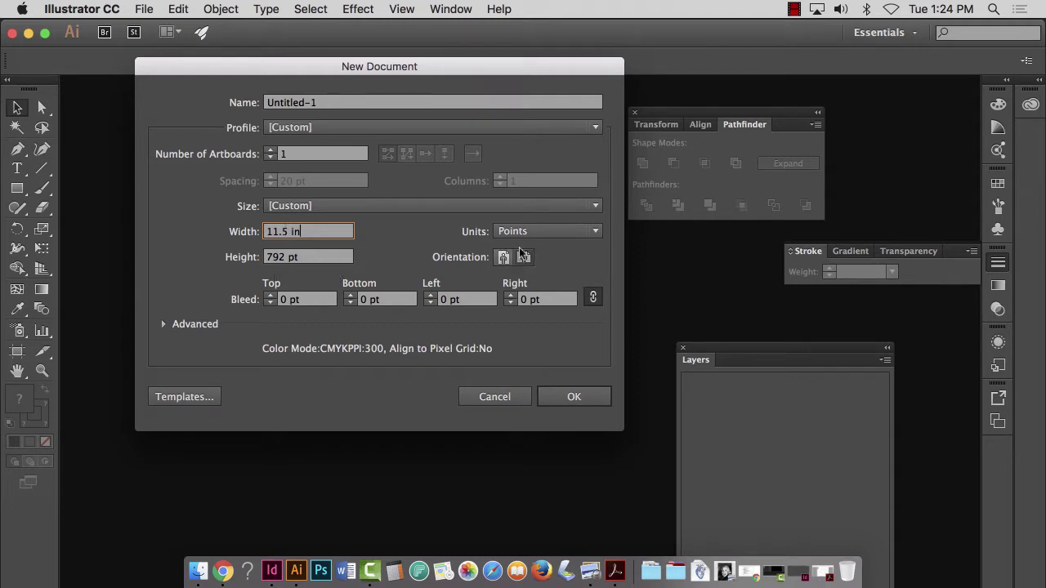
pyautogui.press('BackSpace')
pyautogui.press('BackSpace')
pyautogui.press('BackSpace')
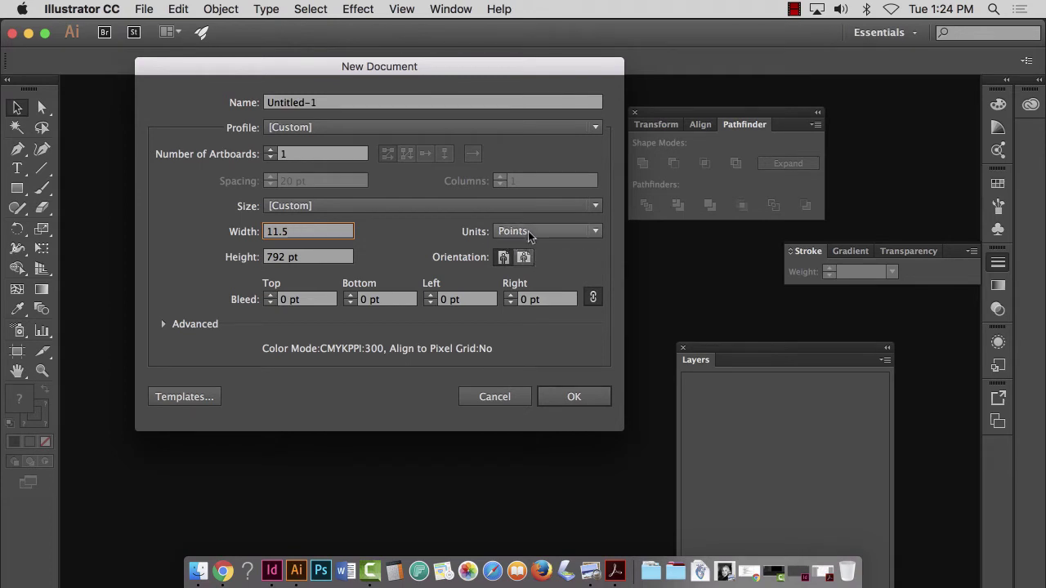
# Step: Set the document units to inches, the width to 11.5 in and the height to 17.5 in, and create the document
pyautogui.click(527, 233)
pyautogui.click(530, 285)
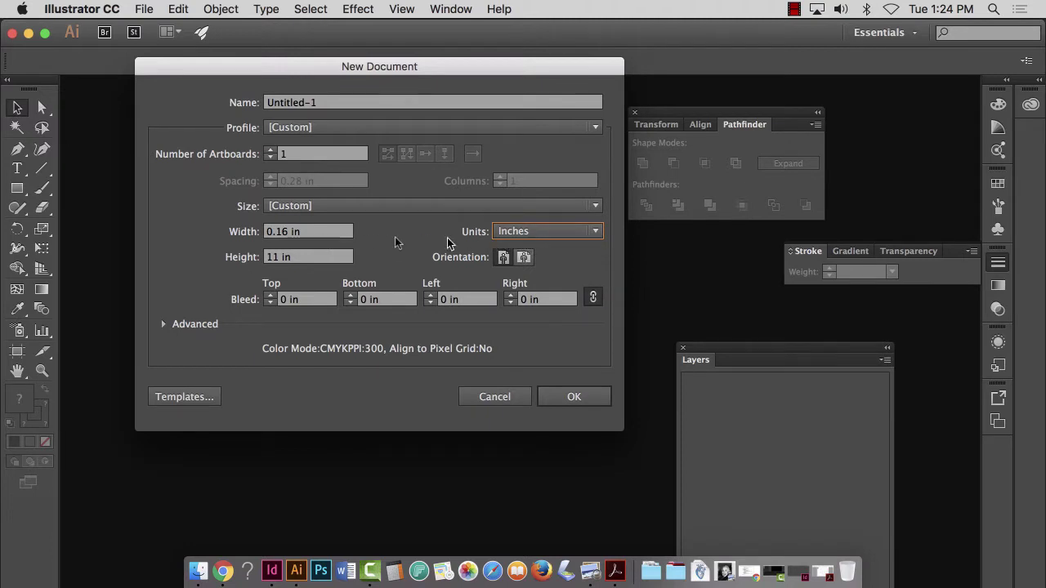
pyautogui.moveTo(301, 236); pyautogui.dragTo(206, 235)
pyautogui.write('11')
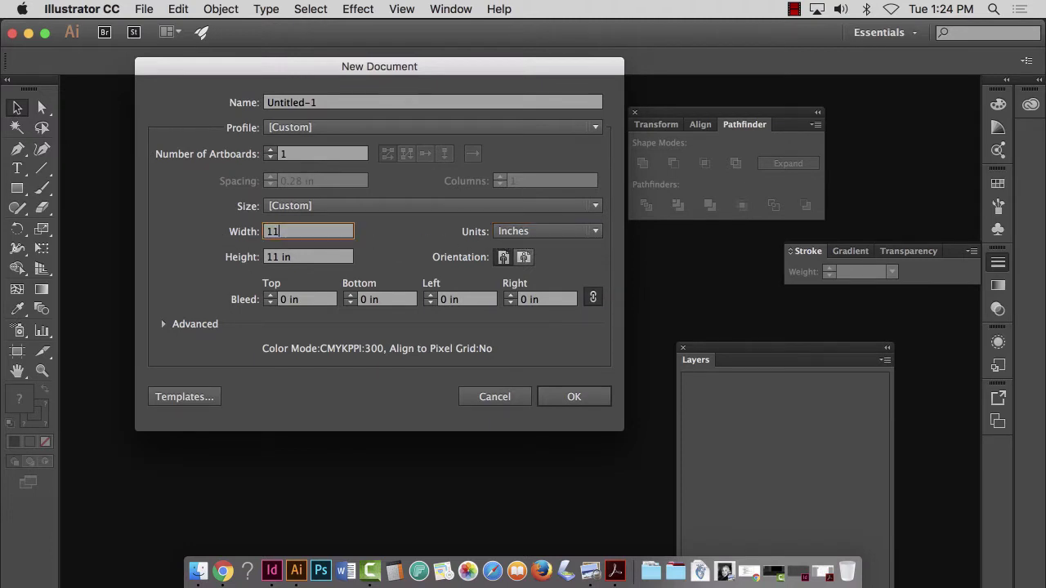
pyautogui.write('.5')
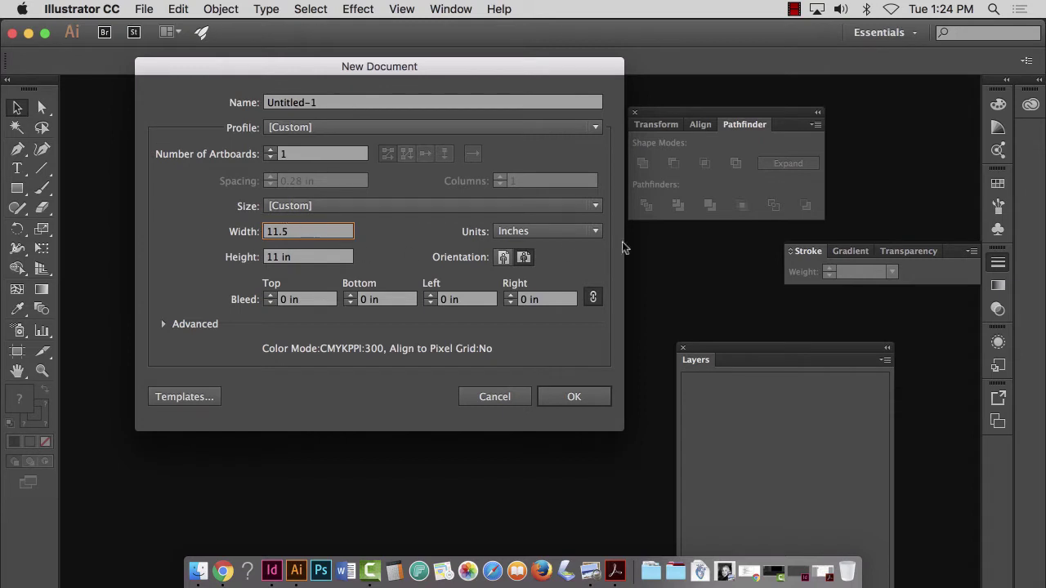
pyautogui.press('Tab')
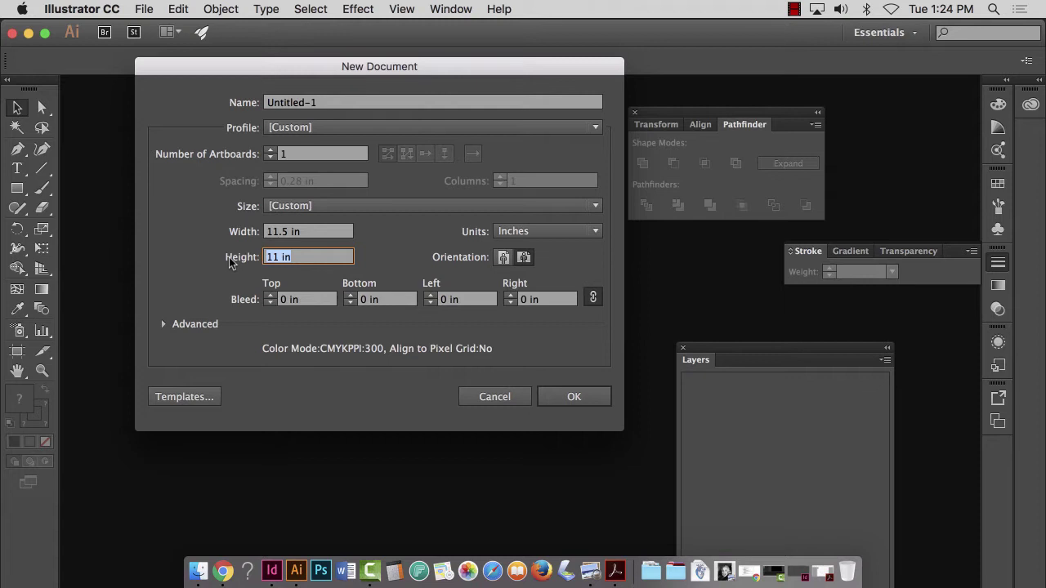
pyautogui.write('17.5')
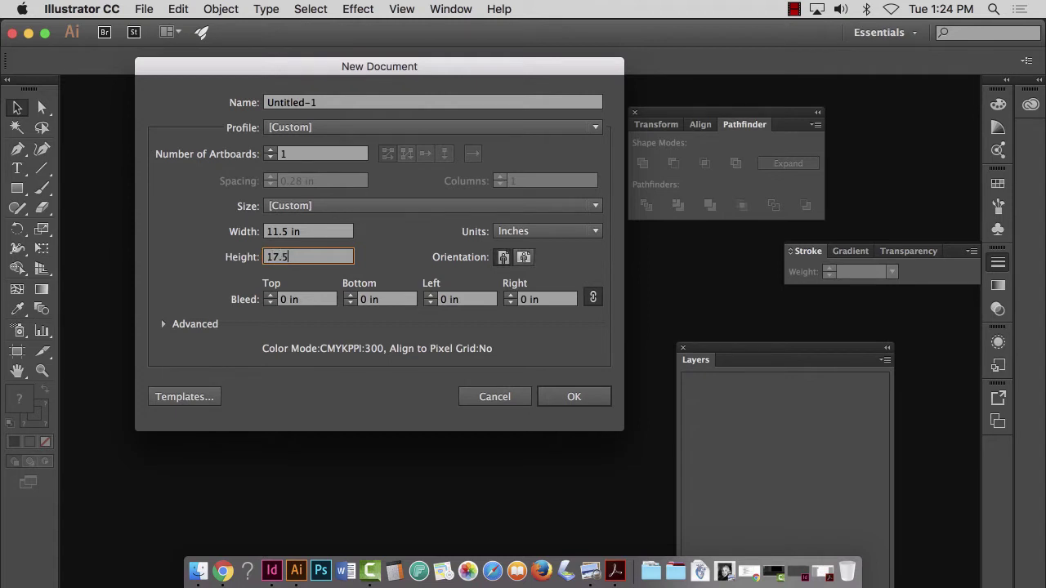
pyautogui.click(574, 398)
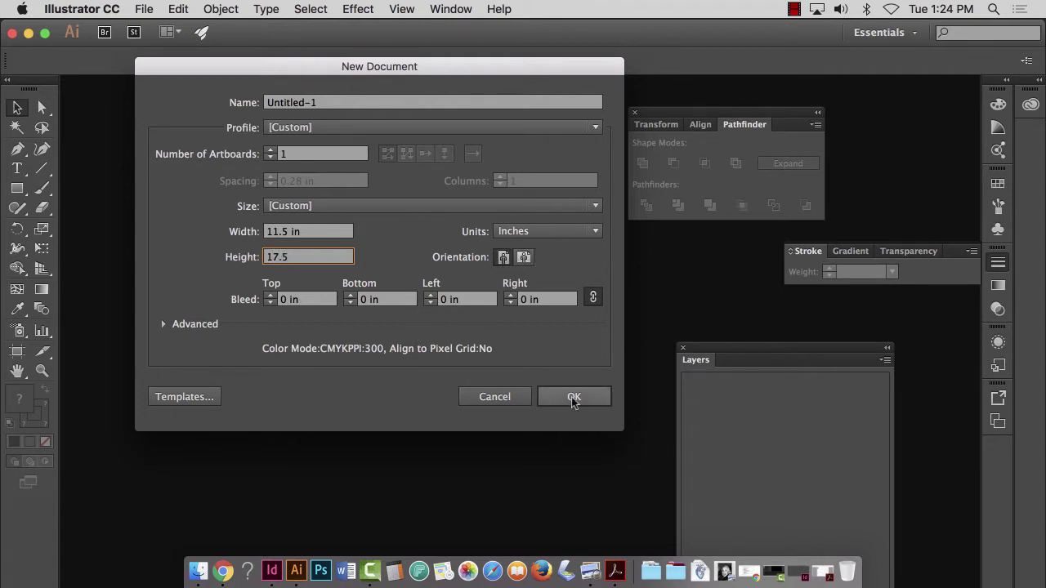
pyautogui.click(574, 398)
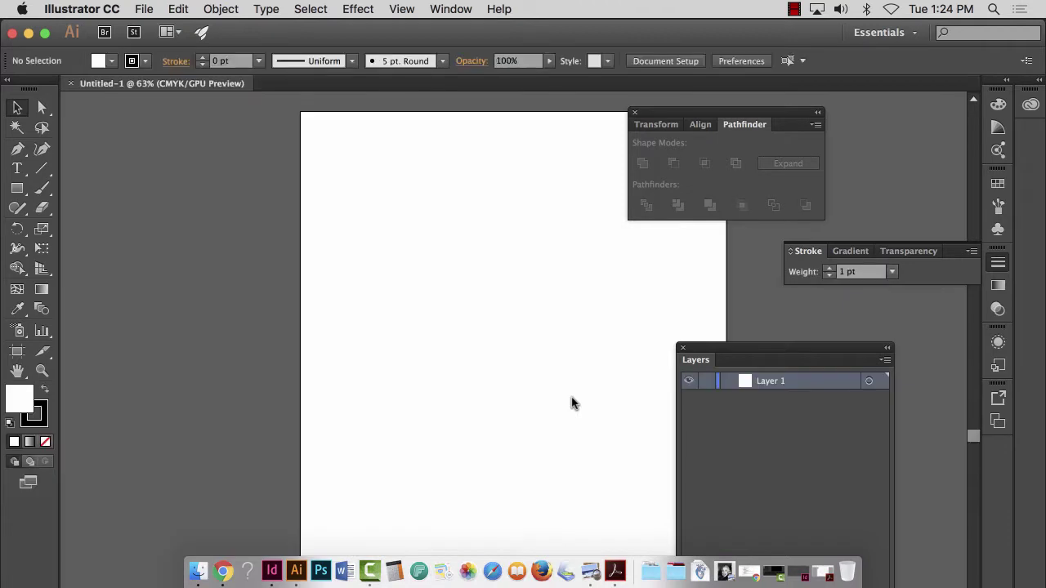
# Step: View the whole artboard at 33.33% zoom, positioned clear of the floating panels
pyautogui.press('super+minus')
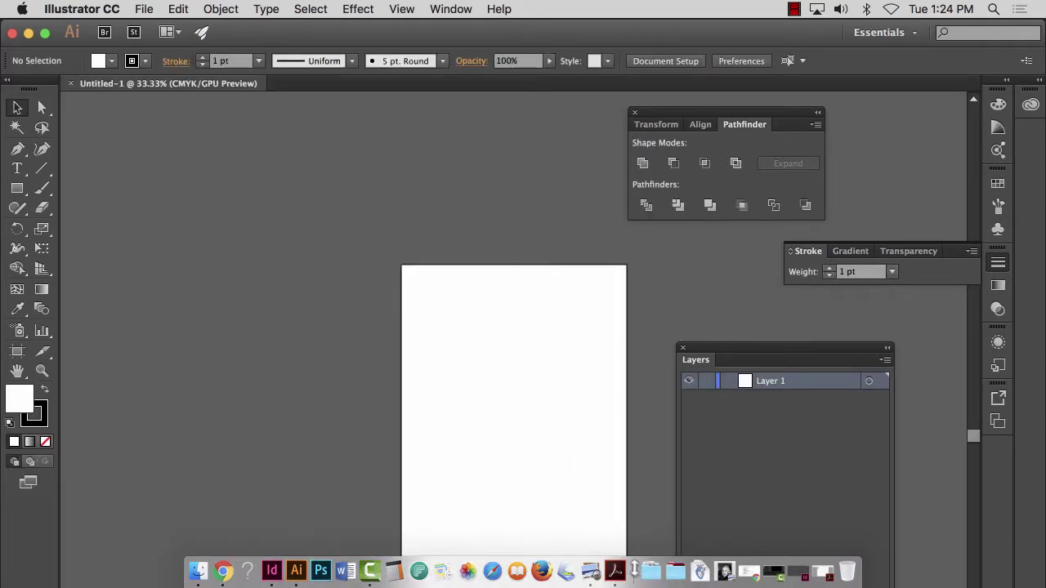
pyautogui.moveTo(547, 388); pyautogui.dragTo(255, 270)
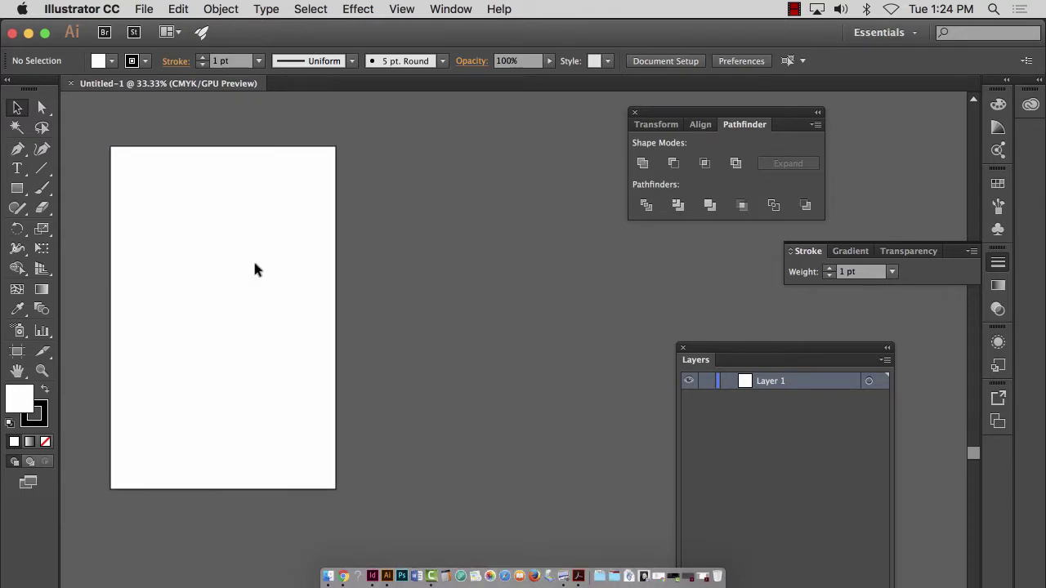
pyautogui.press('super+plus')
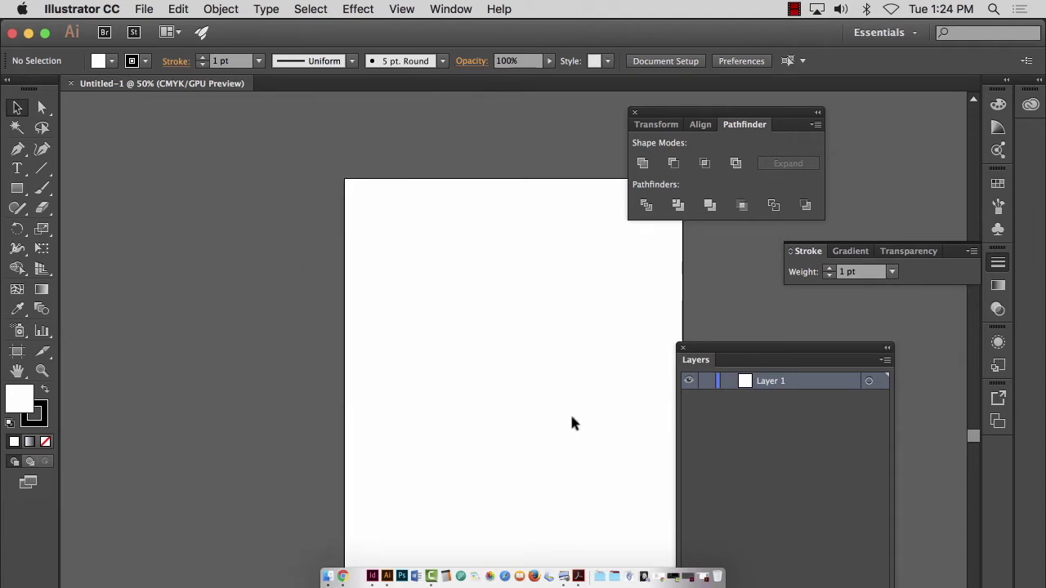
pyautogui.press('super+plus')
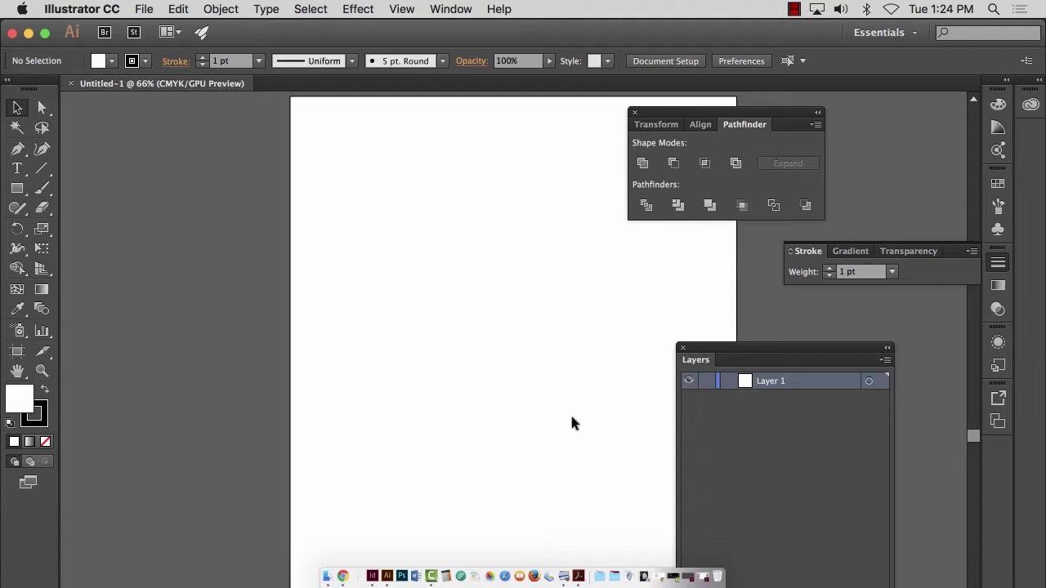
pyautogui.press('super+minus')
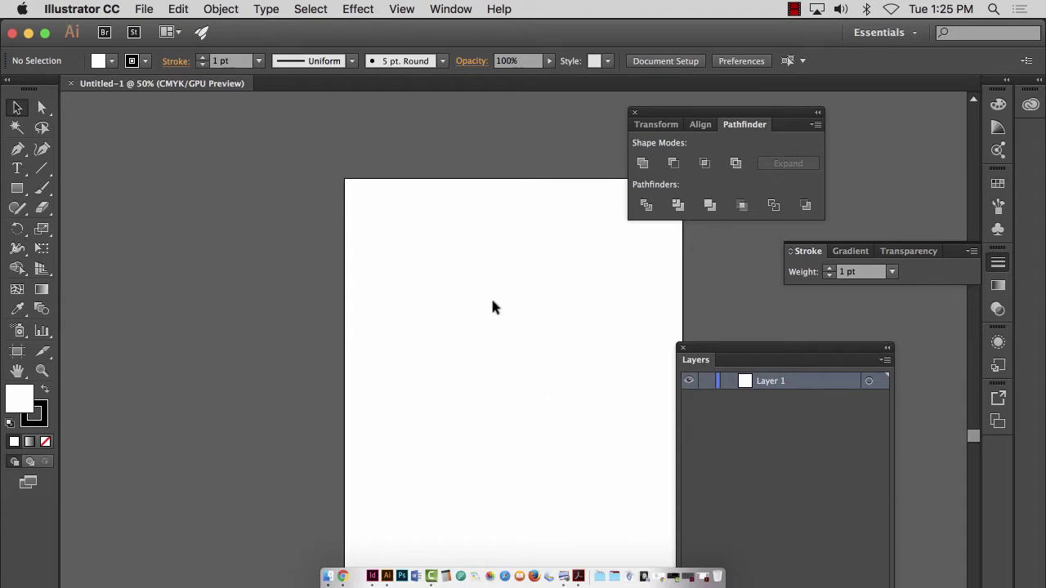
pyautogui.press('space')
pyautogui.moveTo(535, 345); pyautogui.dragTo(283, 259)
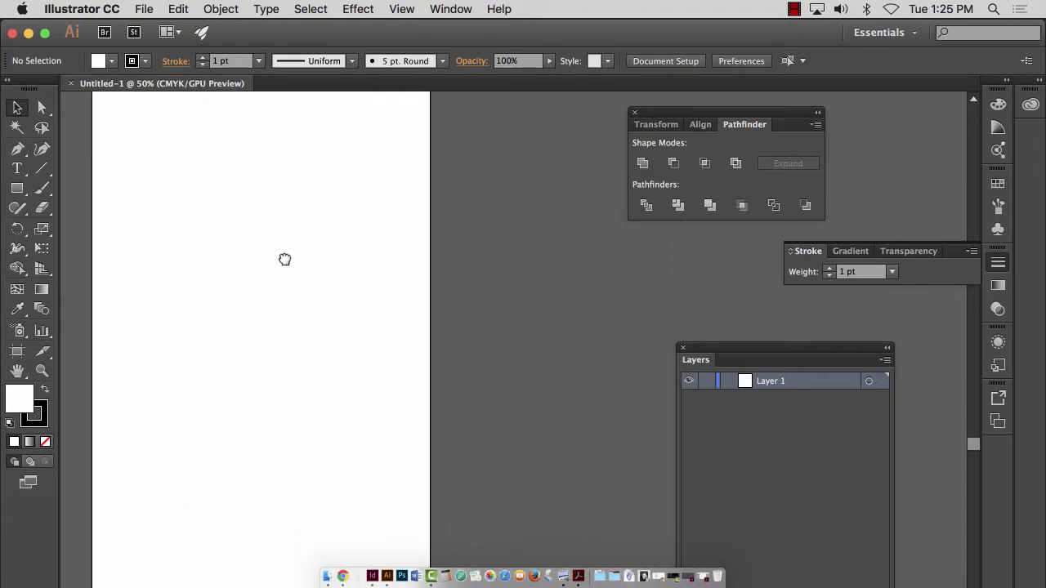
pyautogui.press('super+minus')
pyautogui.press('space')
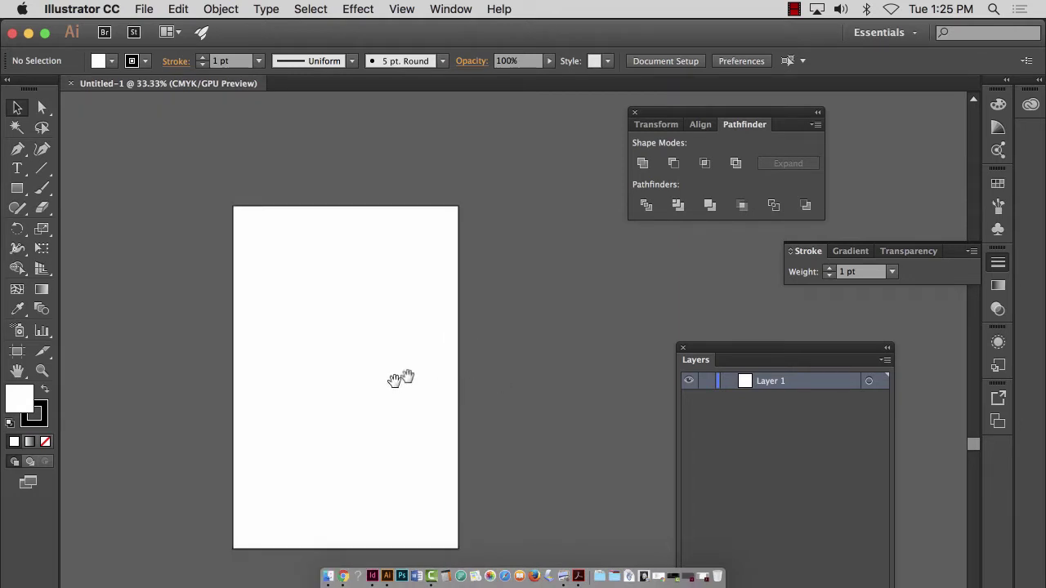
pyautogui.moveTo(397, 374)
pyautogui.mouseDown()
pyautogui.moveTo(280, 273)
pyautogui.moveTo(230, 265)
pyautogui.moveTo(269, 275)
pyautogui.mouseUp()
pyautogui.press('space')
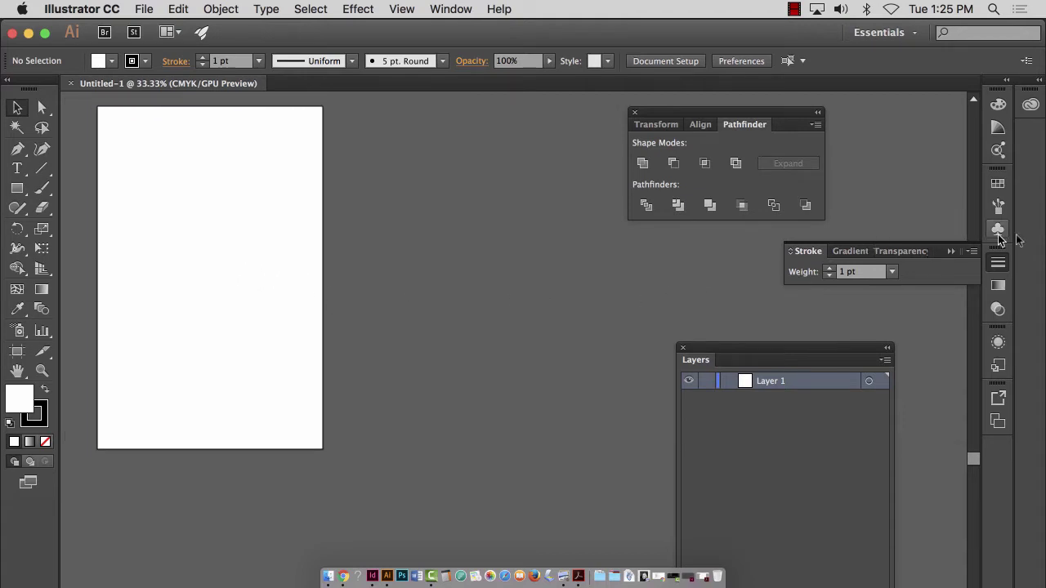
# Step: Collapse the Stroke panel and dock the floating Layers panel and the Transform, Align and Pathfinder group with the other collapsed panels
pyautogui.click(778, 329)
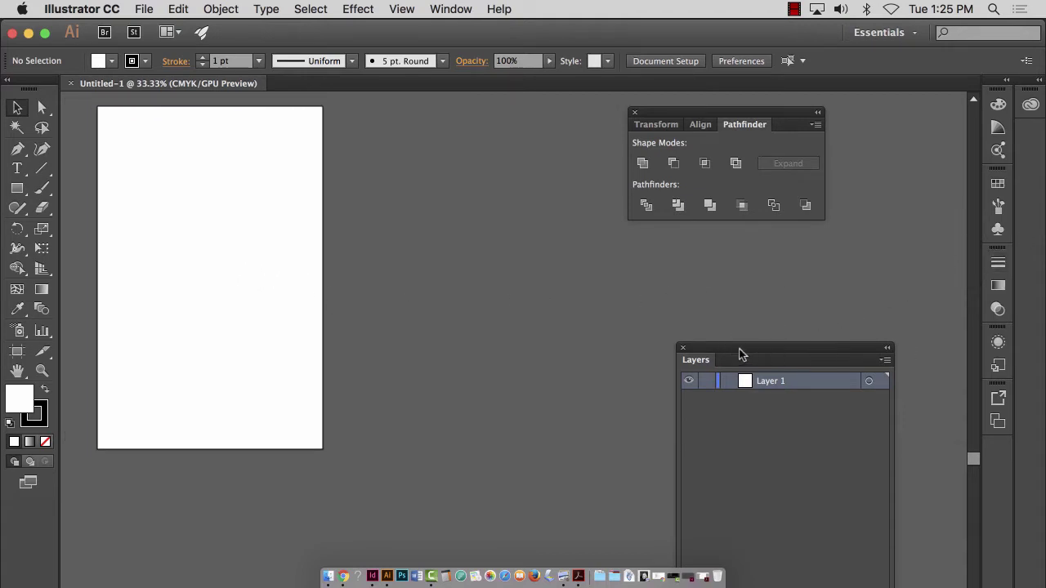
pyautogui.moveTo(724, 351); pyautogui.dragTo(997, 453)
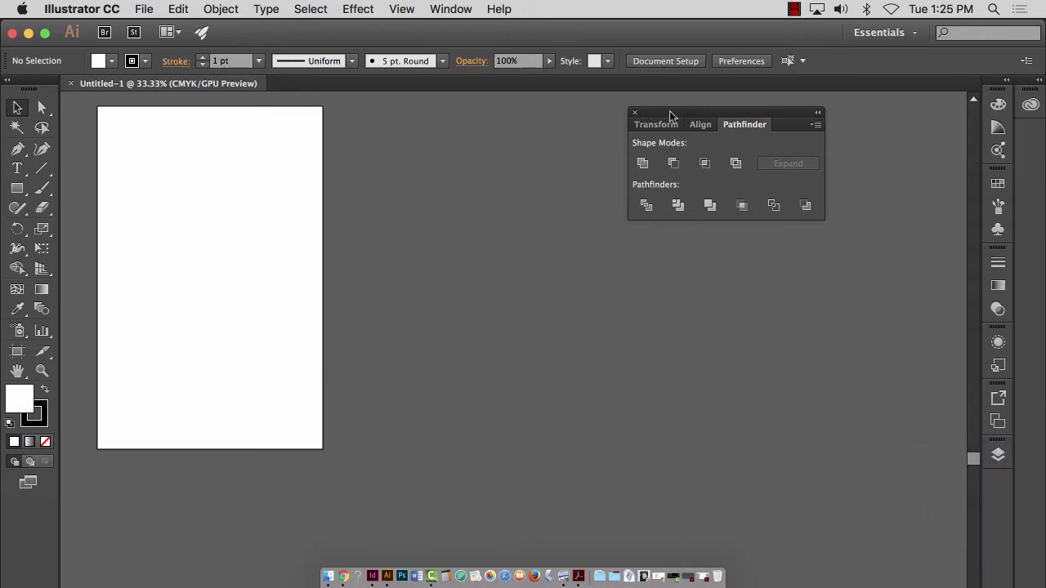
pyautogui.moveTo(669, 111); pyautogui.dragTo(1010, 482)
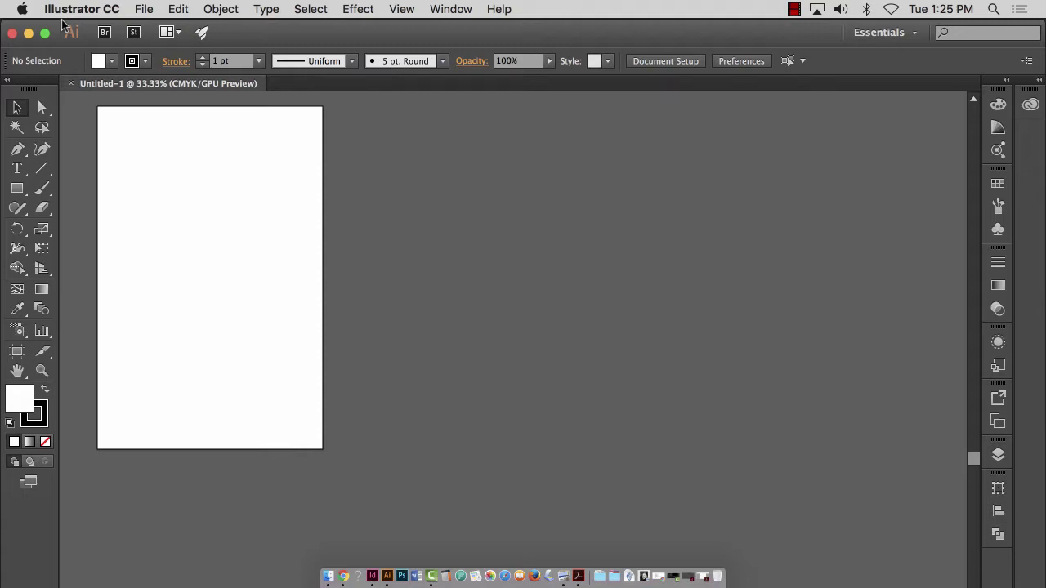
# Step: Show the document grid and examine its subdivisions at the artboard's upper-left corner
pyautogui.click(403, 9)
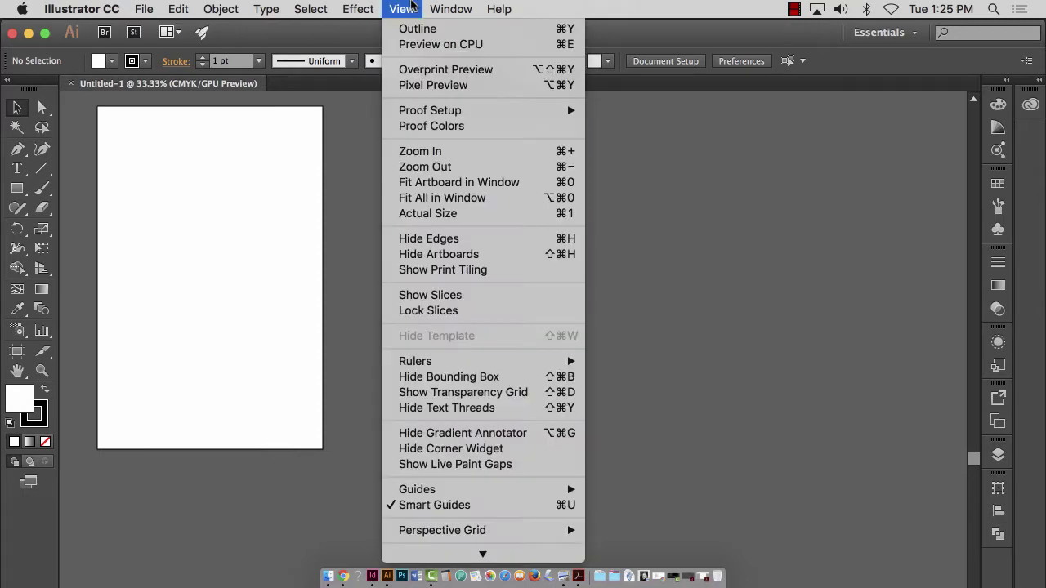
pyautogui.scroll(-3, 413, 486)
pyautogui.moveTo(435, 413)
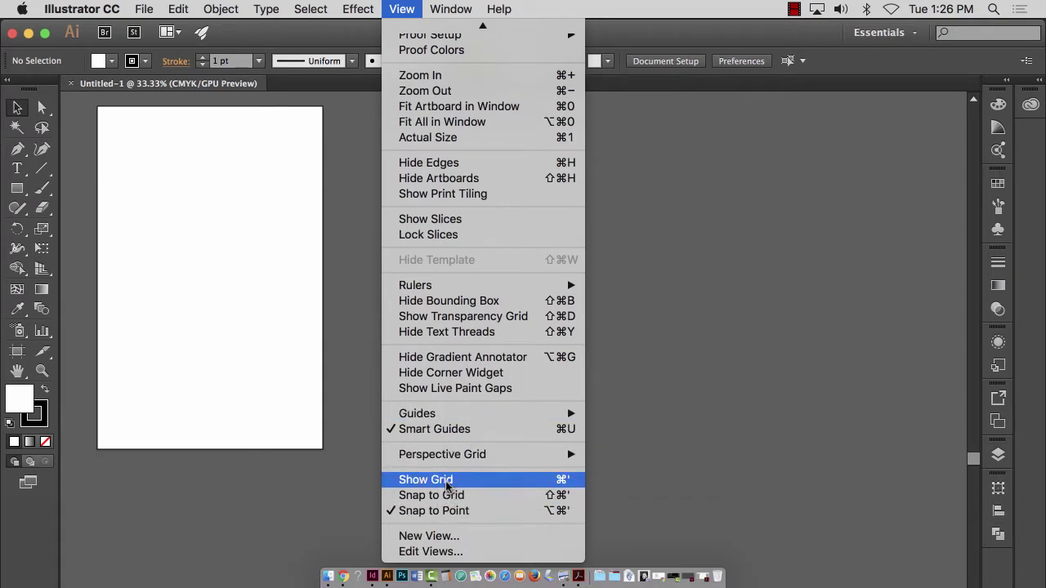
pyautogui.click(447, 482)
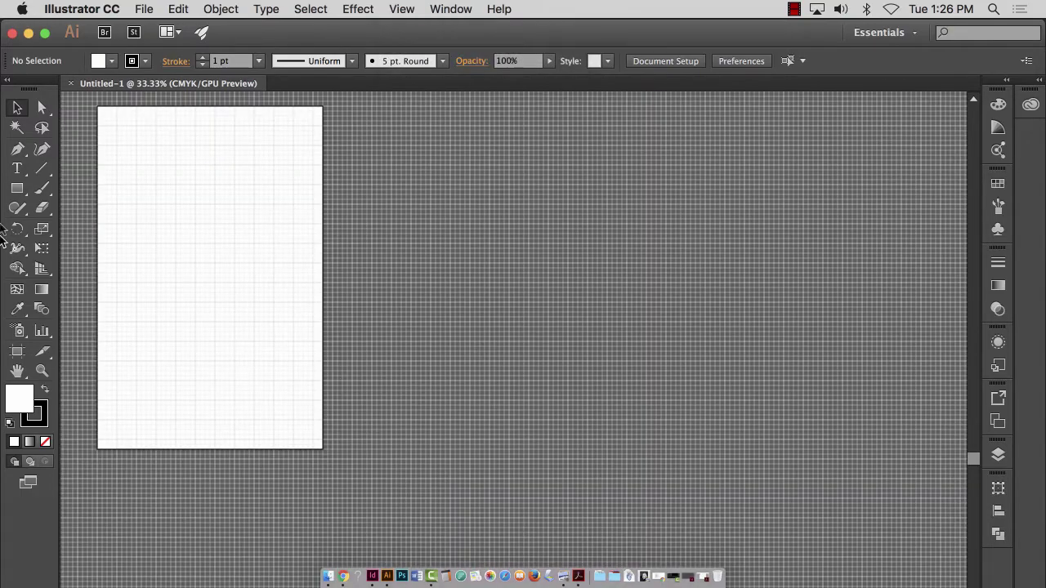
pyautogui.click(42, 372)
pyautogui.moveTo(104, 123); pyautogui.dragTo(460, 338)
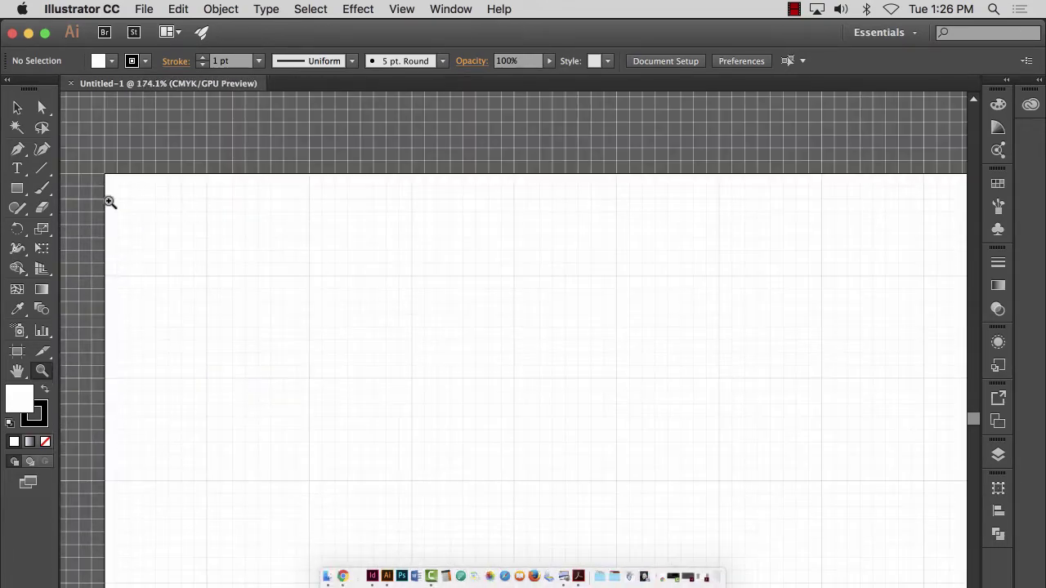
pyautogui.moveTo(107, 201); pyautogui.dragTo(377, 343)
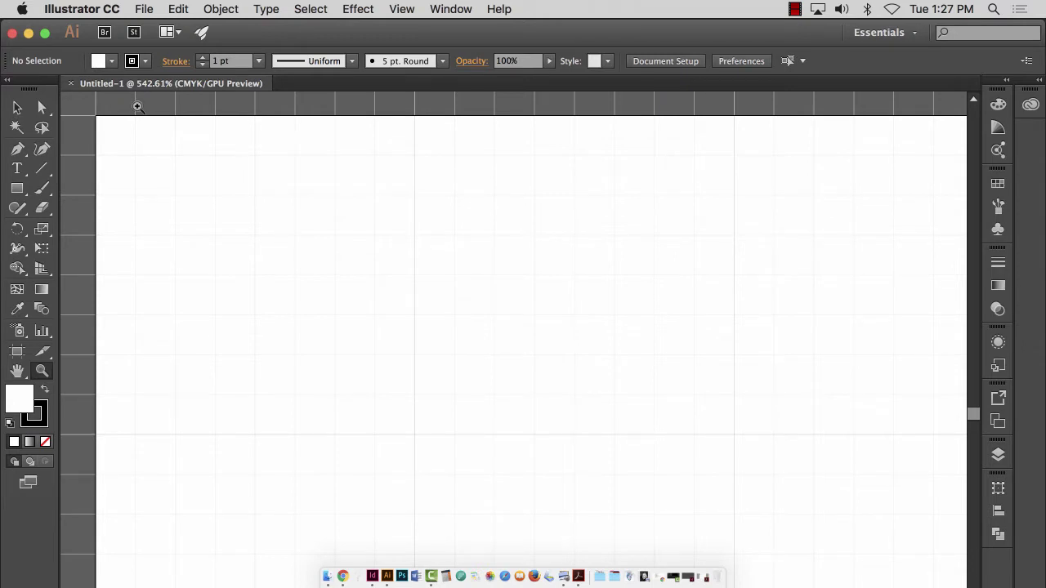
# Step: Set the grid subdivisions to 32 in the Guides & Grid preferences
pyautogui.click(112, 7)
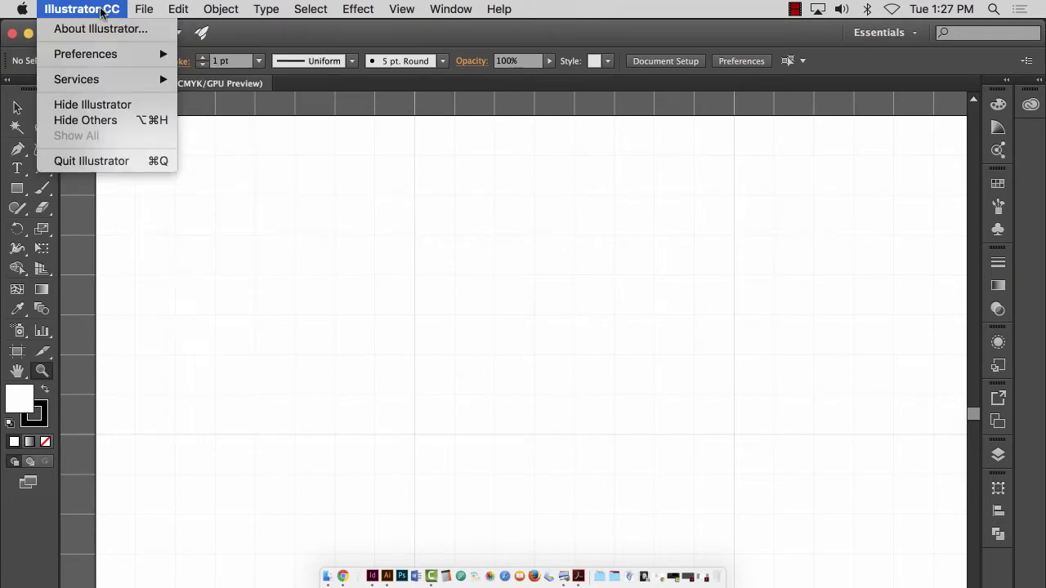
pyautogui.moveTo(113, 57)
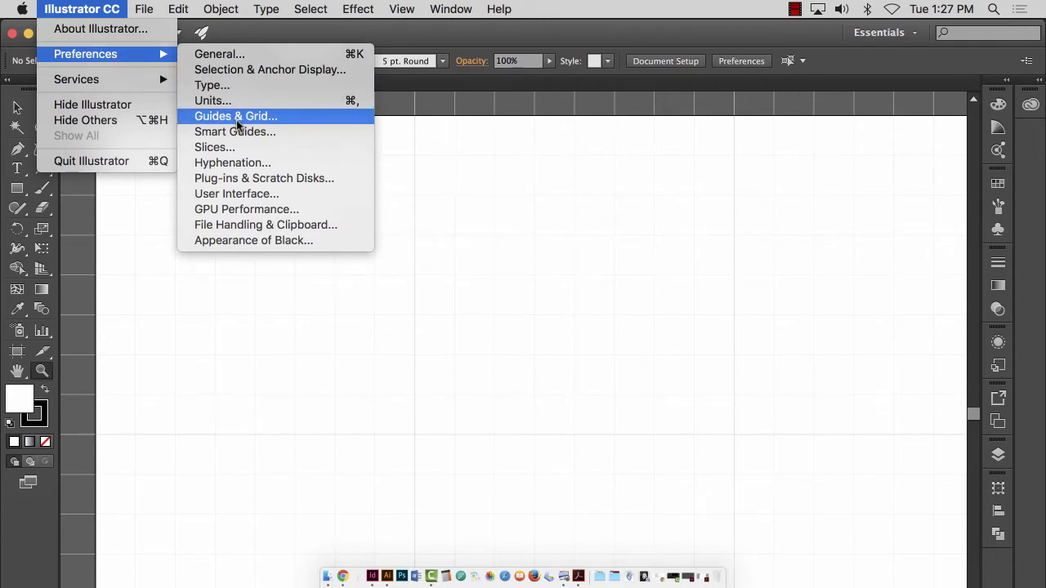
pyautogui.click(178, 9)
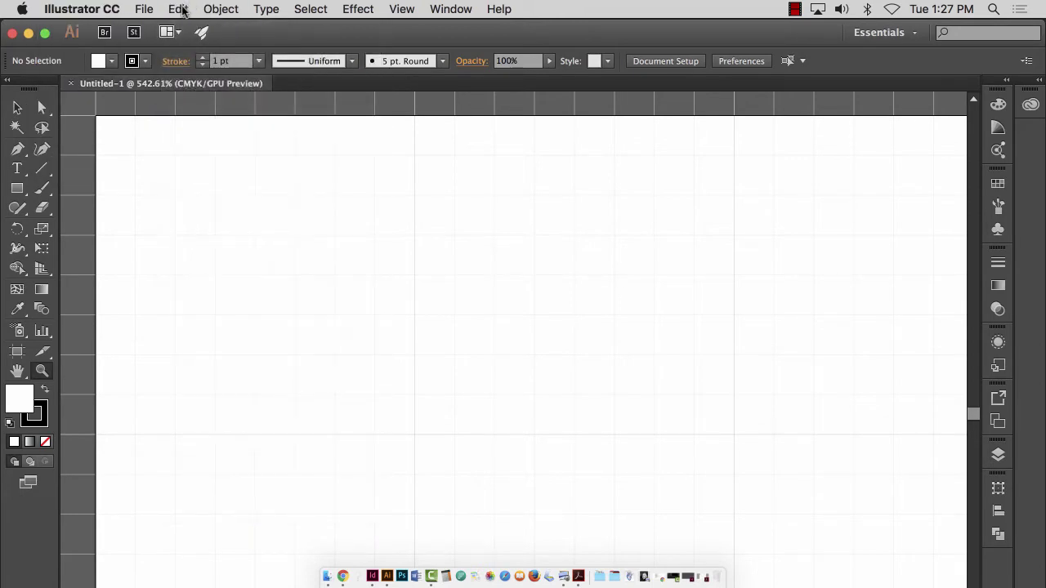
pyautogui.click(178, 9)
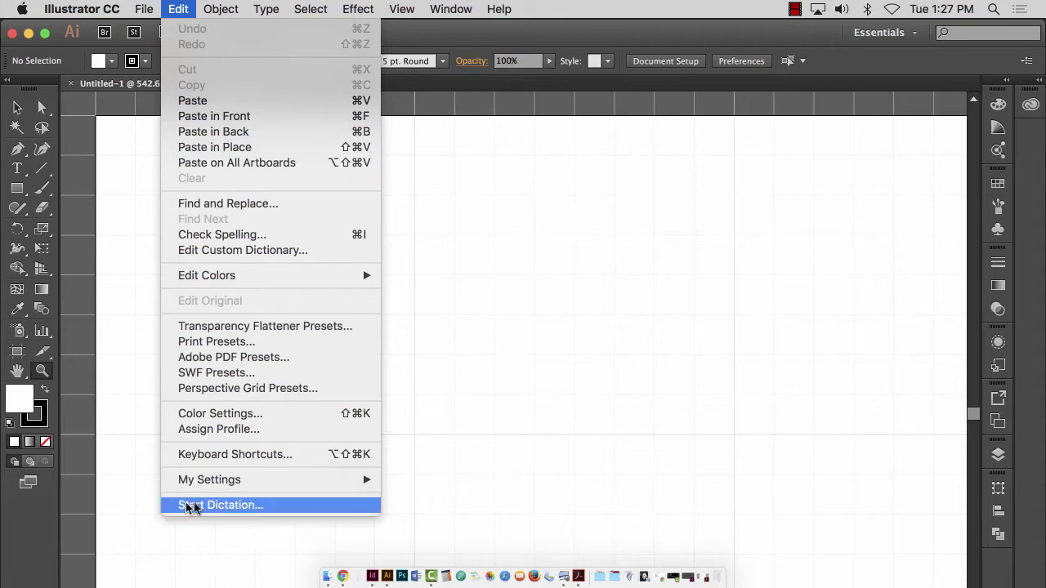
pyautogui.moveTo(77, 8)
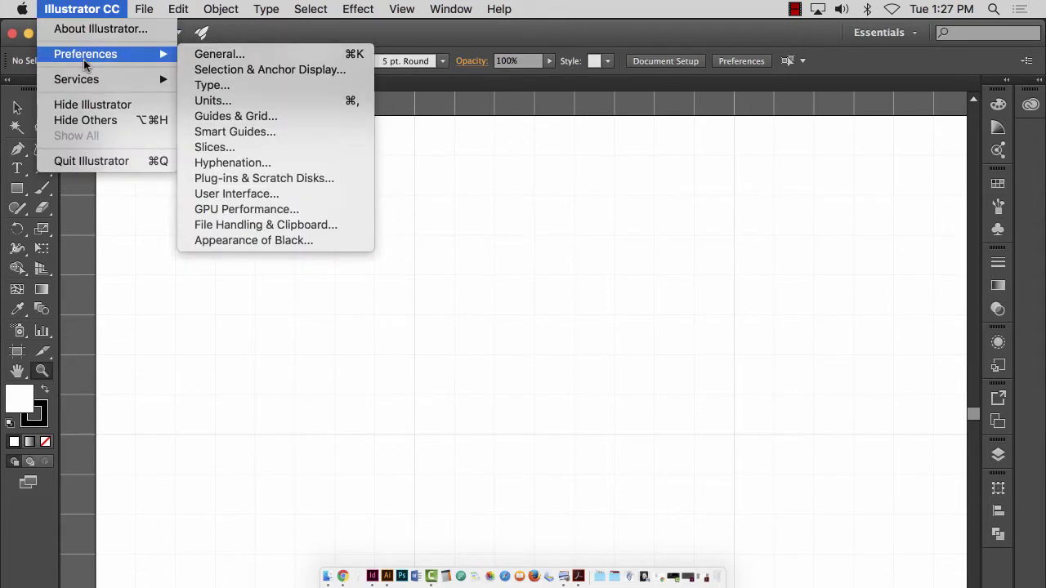
pyautogui.click(260, 123)
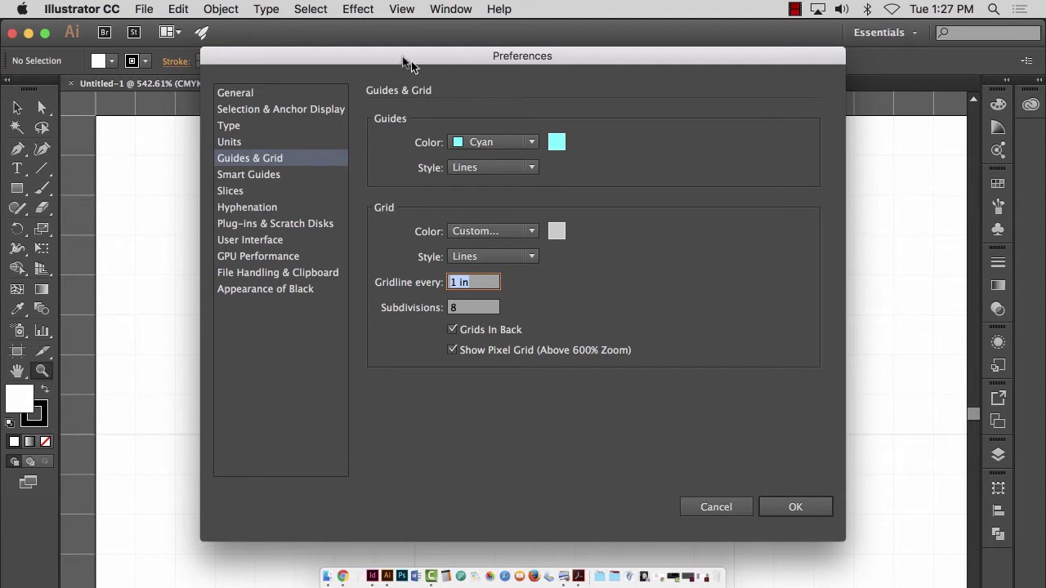
pyautogui.moveTo(401, 61); pyautogui.dragTo(514, 58)
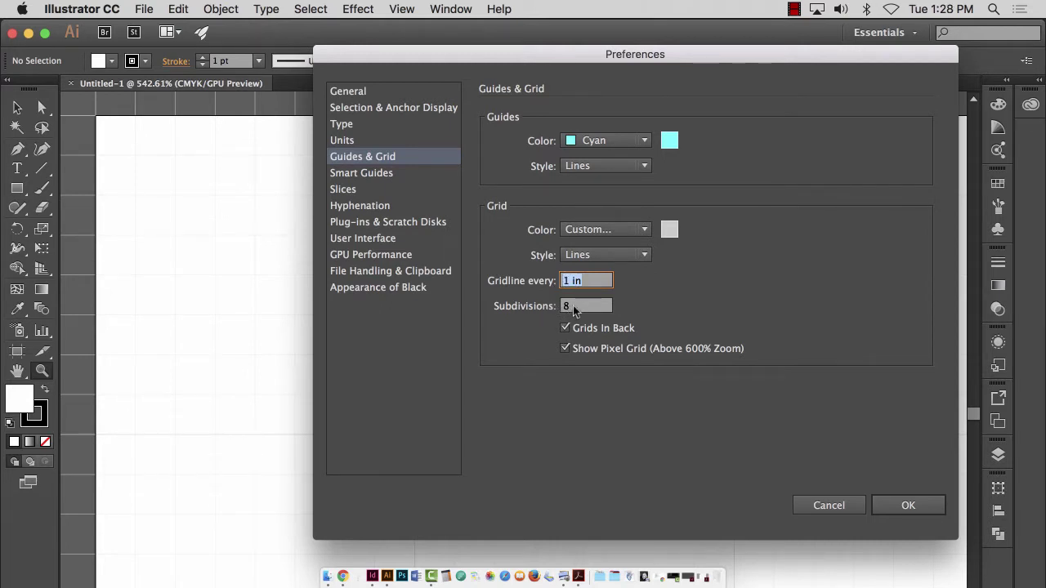
pyautogui.press('Tab')
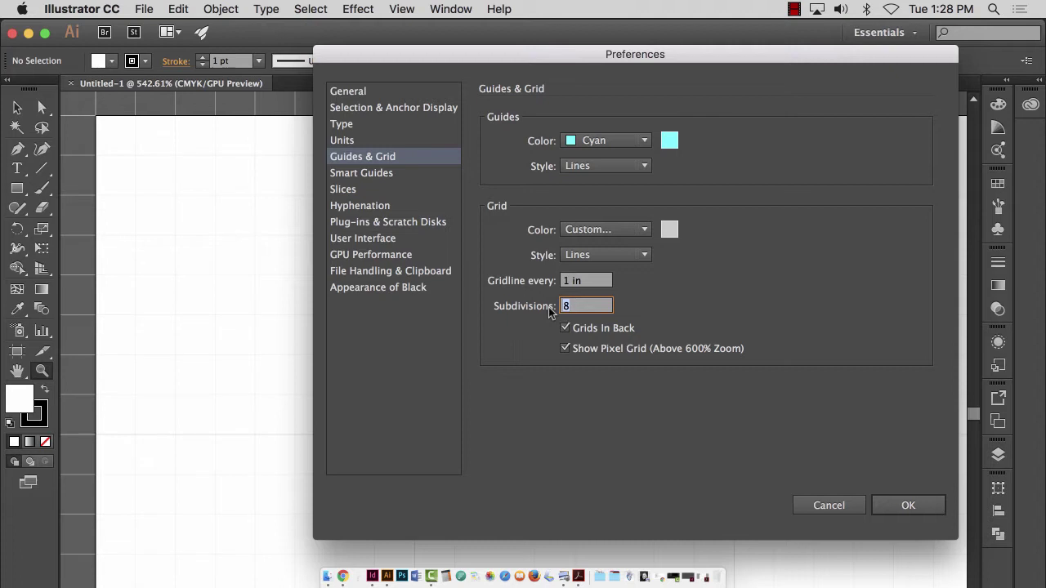
pyautogui.write('32')
pyautogui.click(904, 505)
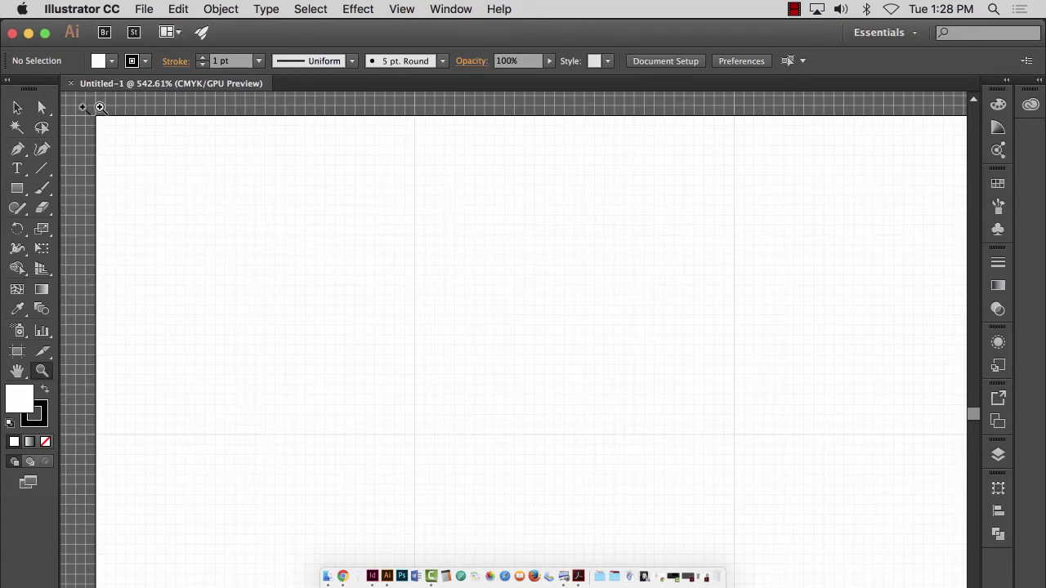
# Step: Change the grid's colour to a custom red in the Guides & Grid preferences
pyautogui.moveTo(81, 116); pyautogui.dragTo(150, 154)
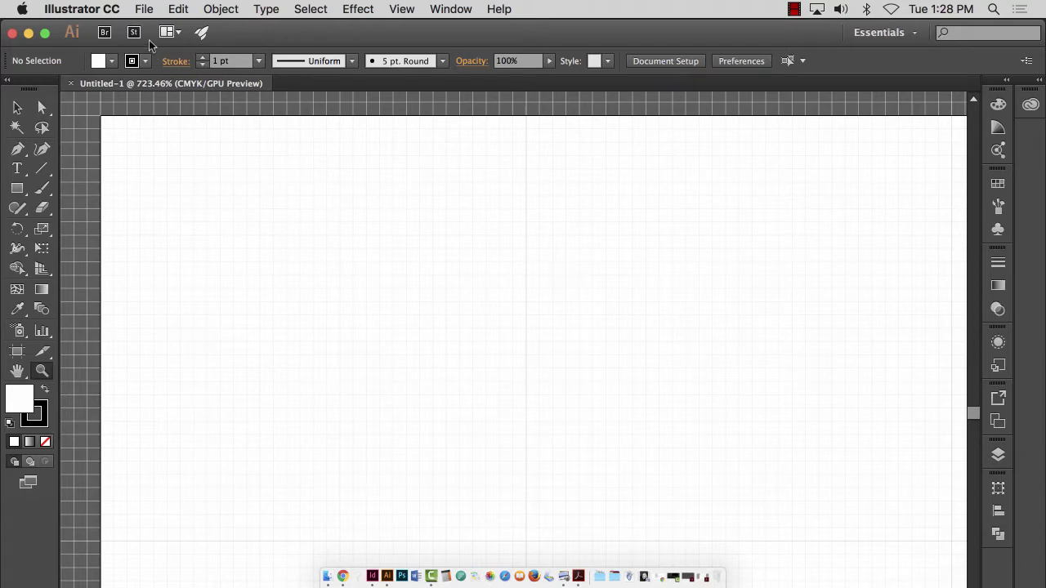
pyautogui.click(72, 10)
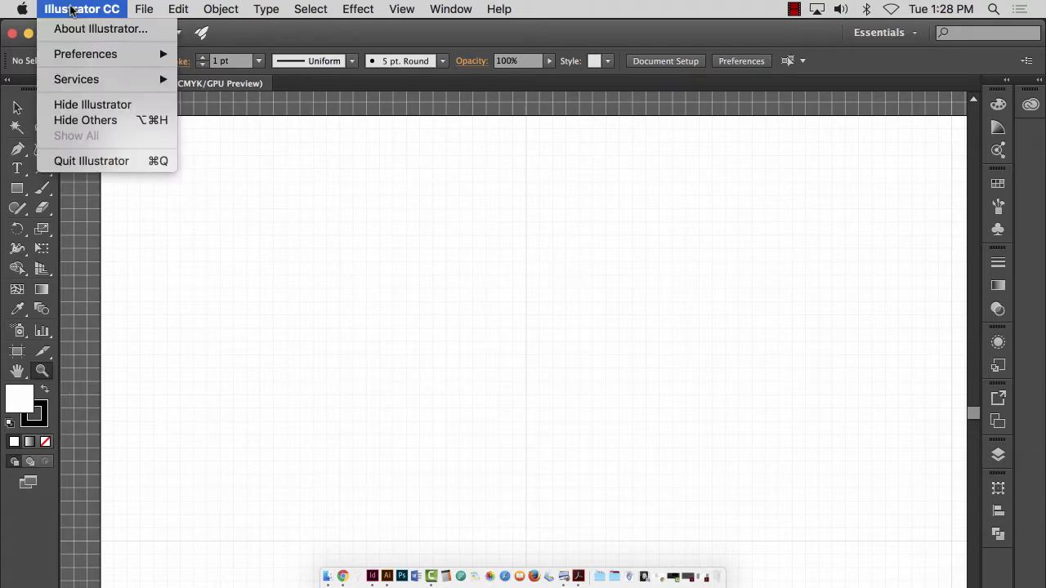
pyautogui.moveTo(97, 57)
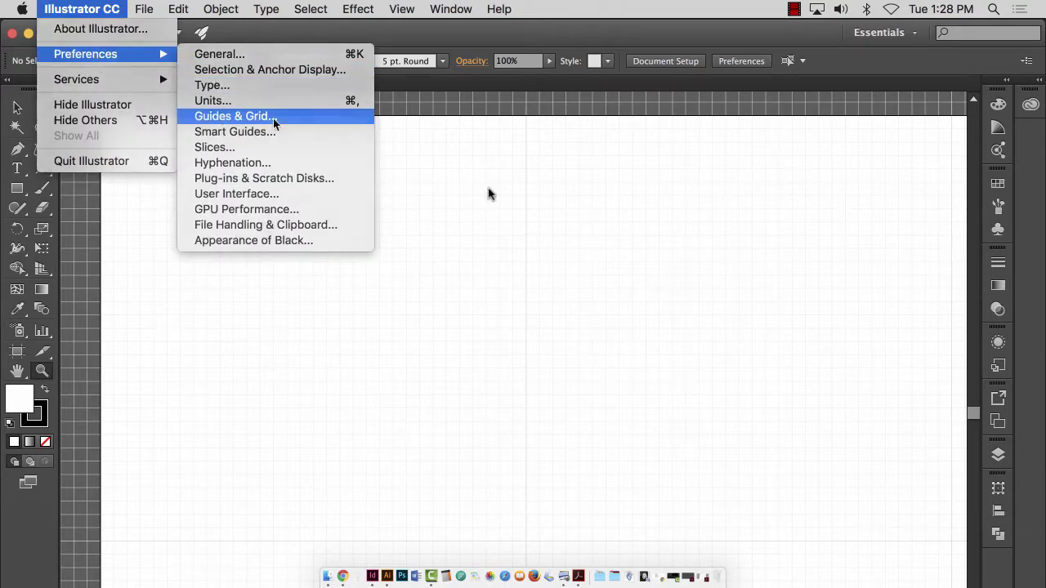
pyautogui.click(237, 116)
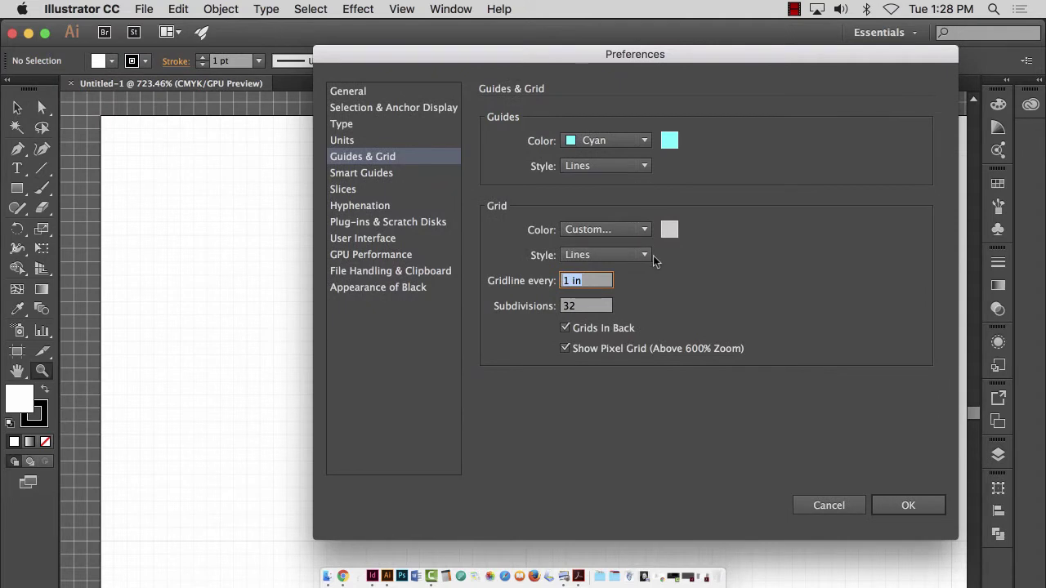
pyautogui.click(669, 230)
pyautogui.click(523, 237)
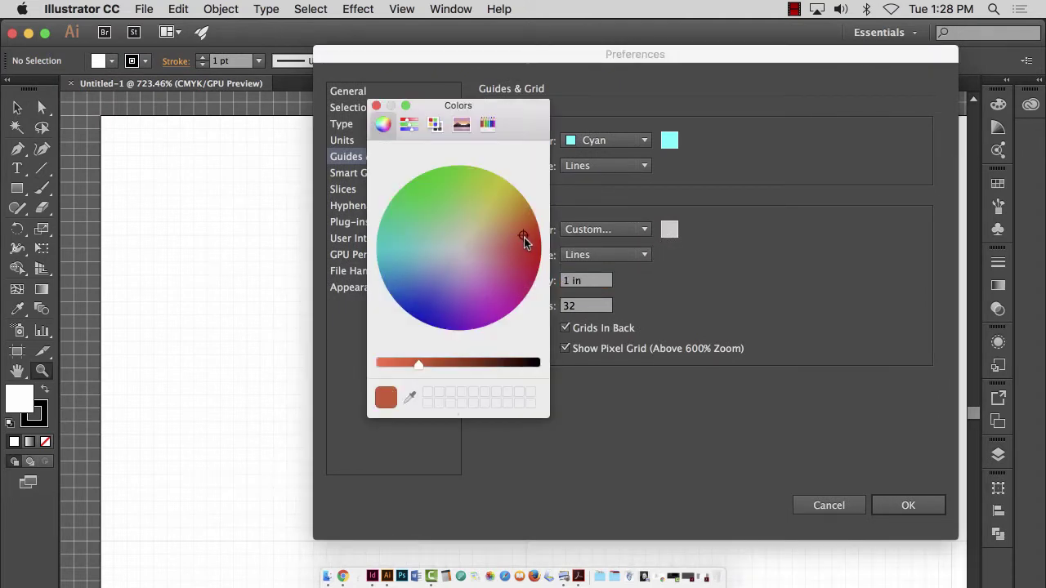
pyautogui.click(376, 106)
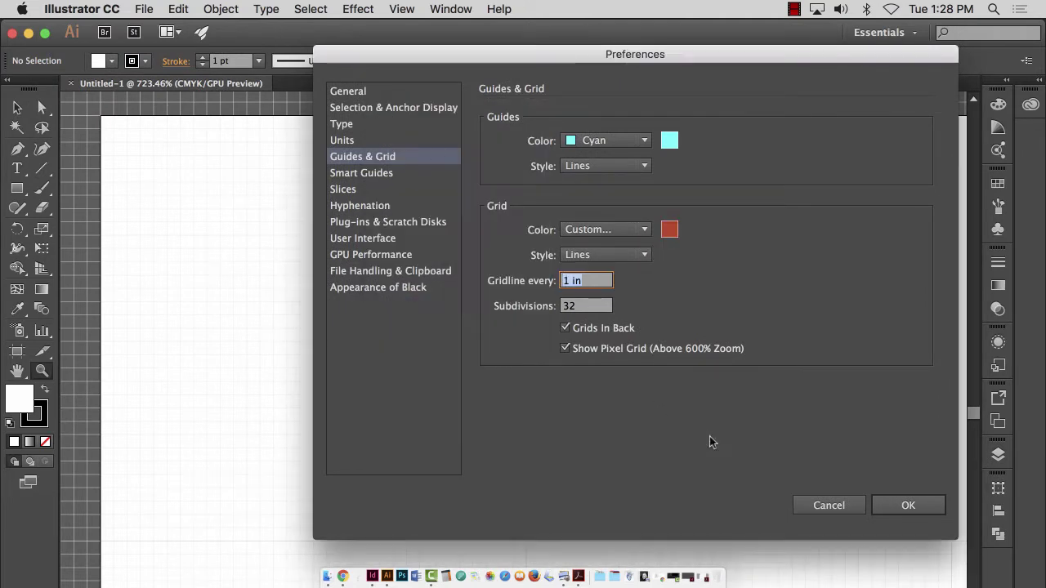
pyautogui.click(905, 505)
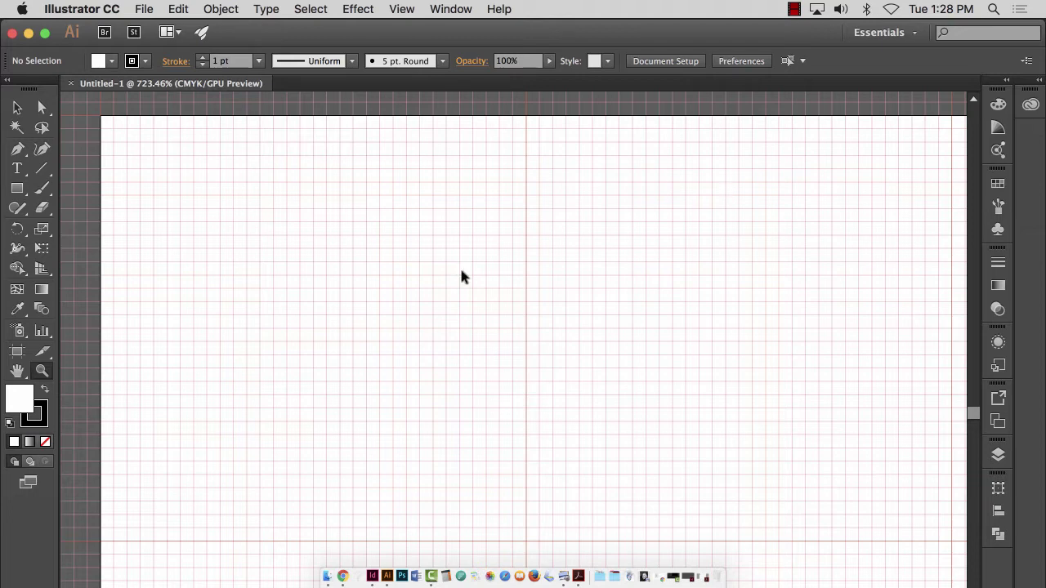
# Step: Examine how dense and legible the red grid is on the artboard at several zoom levels
pyautogui.press('super+minus')
pyautogui.press('super+minus')
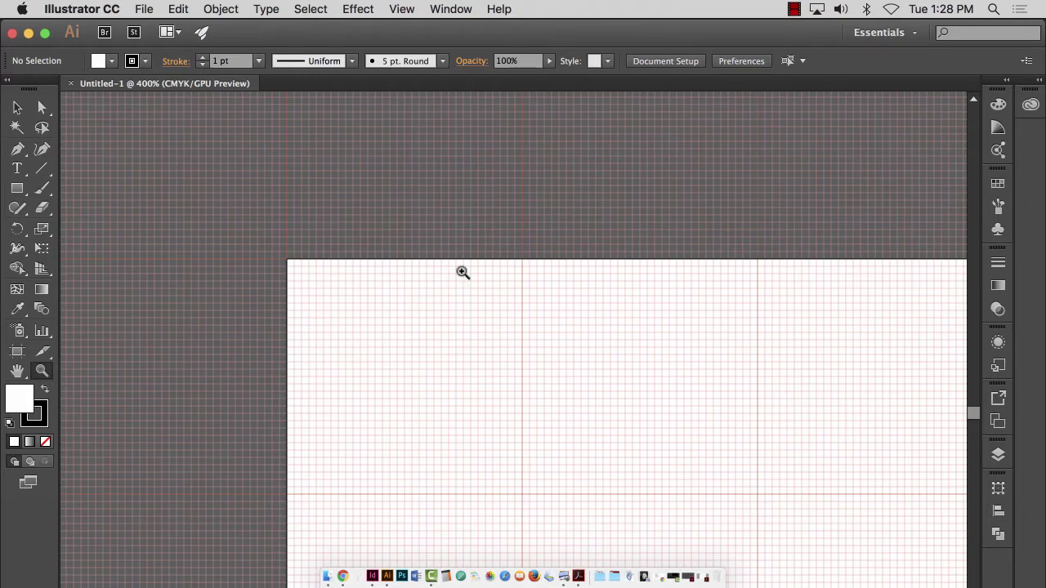
pyautogui.scroll(-3, 351, 342)
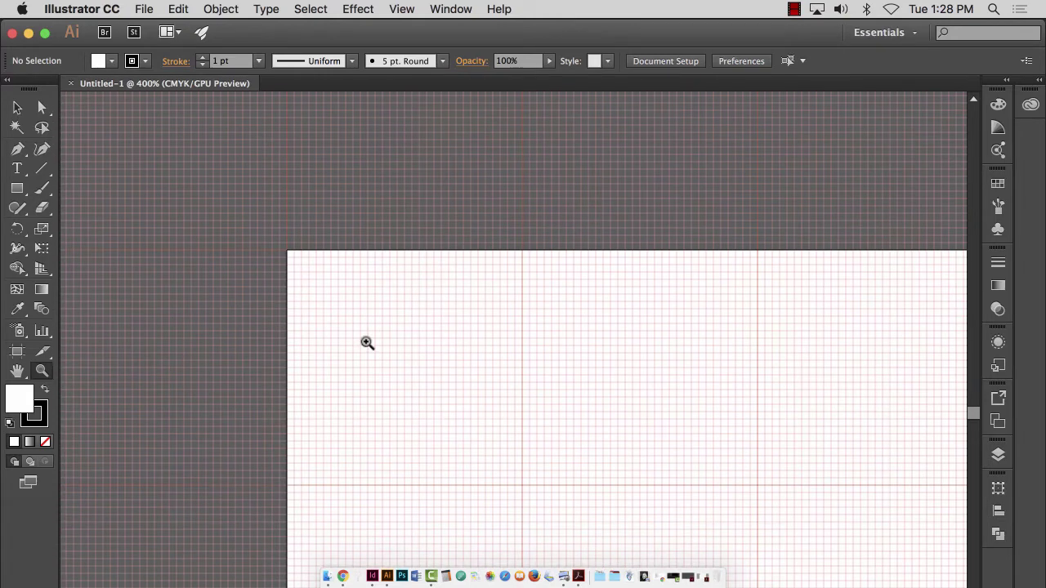
pyautogui.keyDown('alt'); pyautogui.click(427, 322); pyautogui.keyUp('alt')
pyautogui.keyDown('alt'); pyautogui.click(427, 322); pyautogui.keyUp('alt')
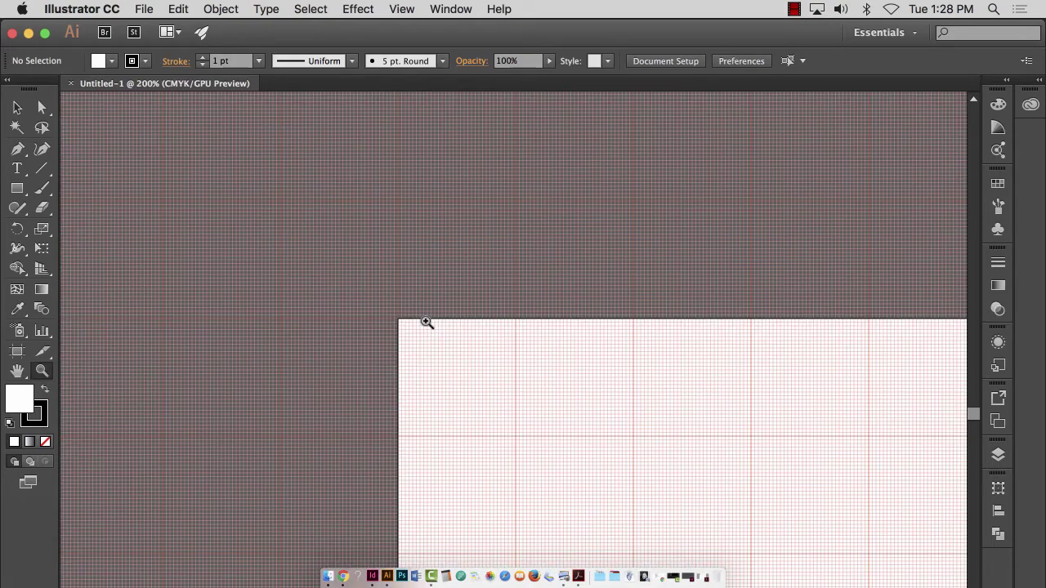
pyautogui.scroll(-5, 619, 329)
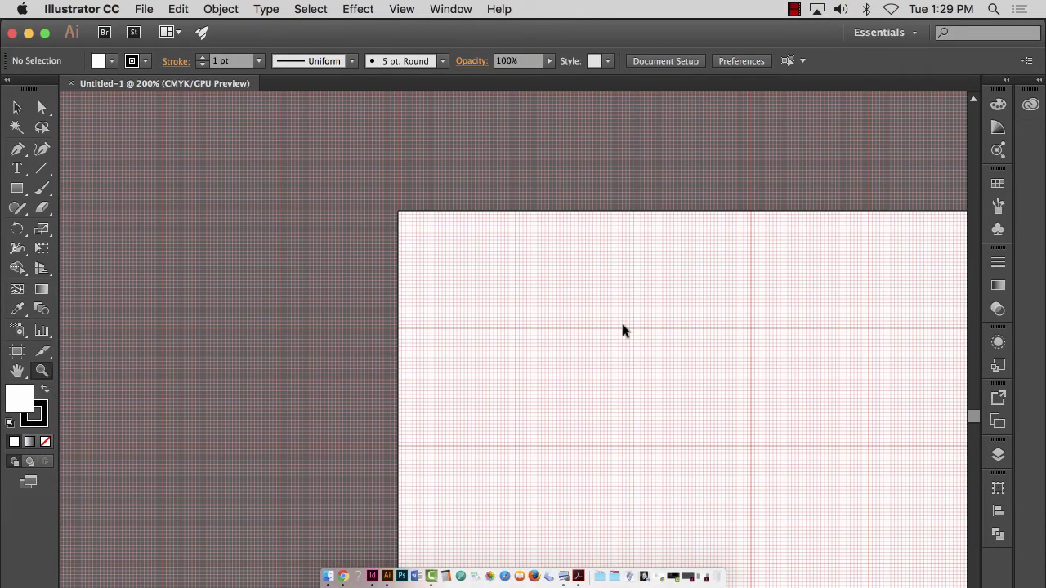
pyautogui.press('super+minus')
pyautogui.press('super+minus')
pyautogui.press('super+minus')
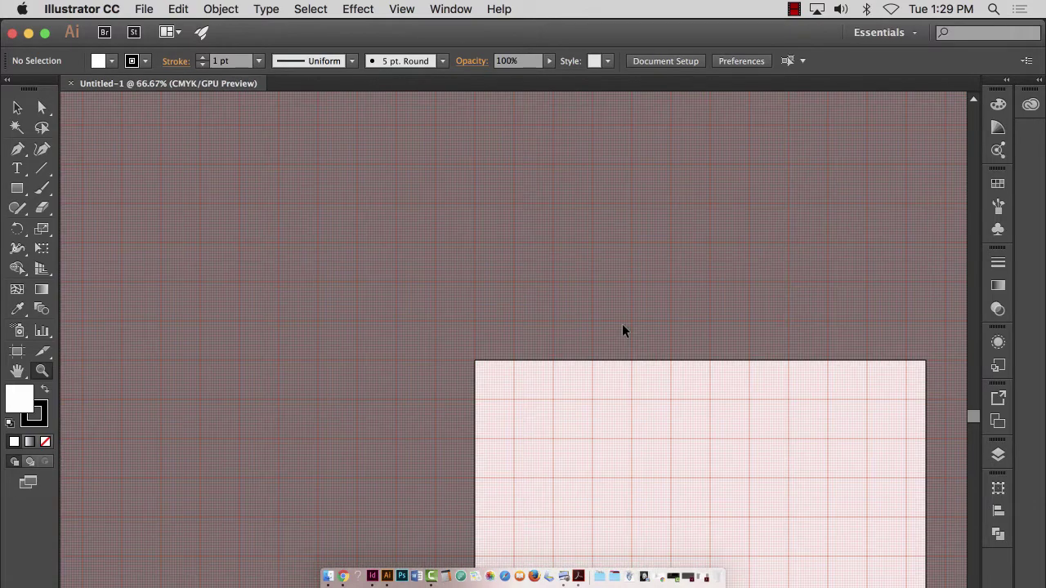
pyautogui.press('super+plus')
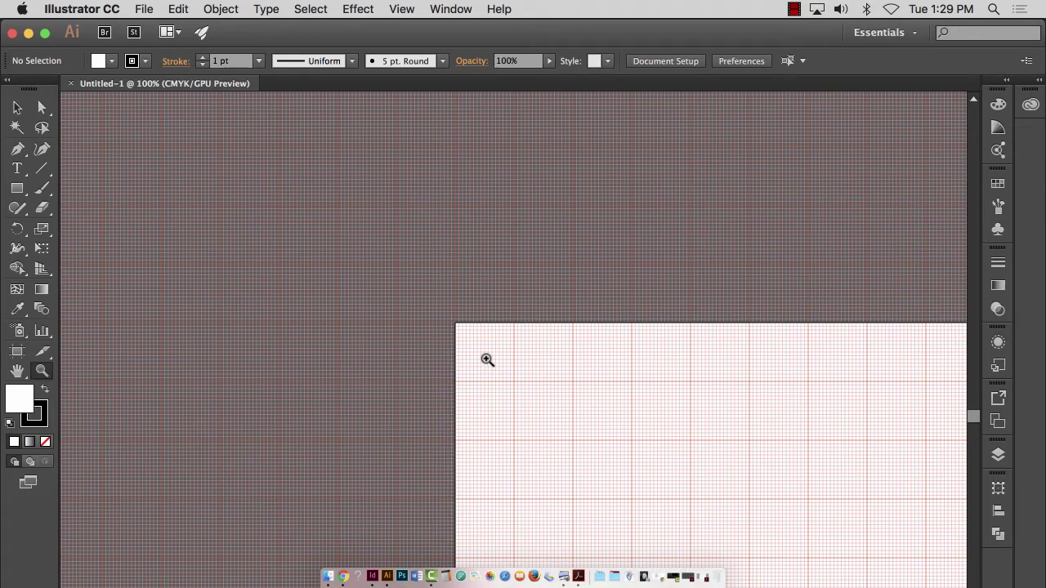
pyautogui.press('super+minus')
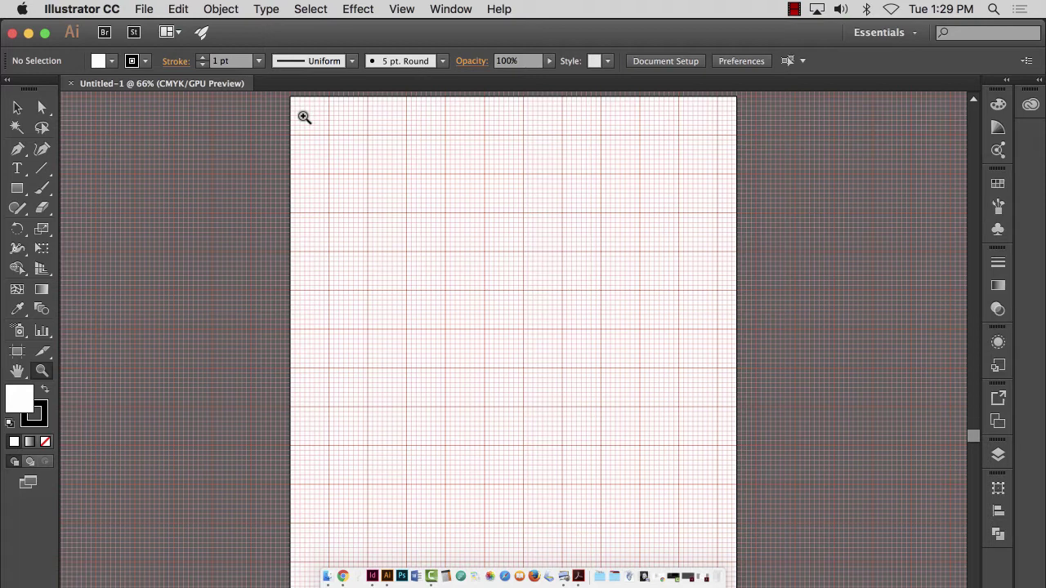
pyautogui.click(148, 8)
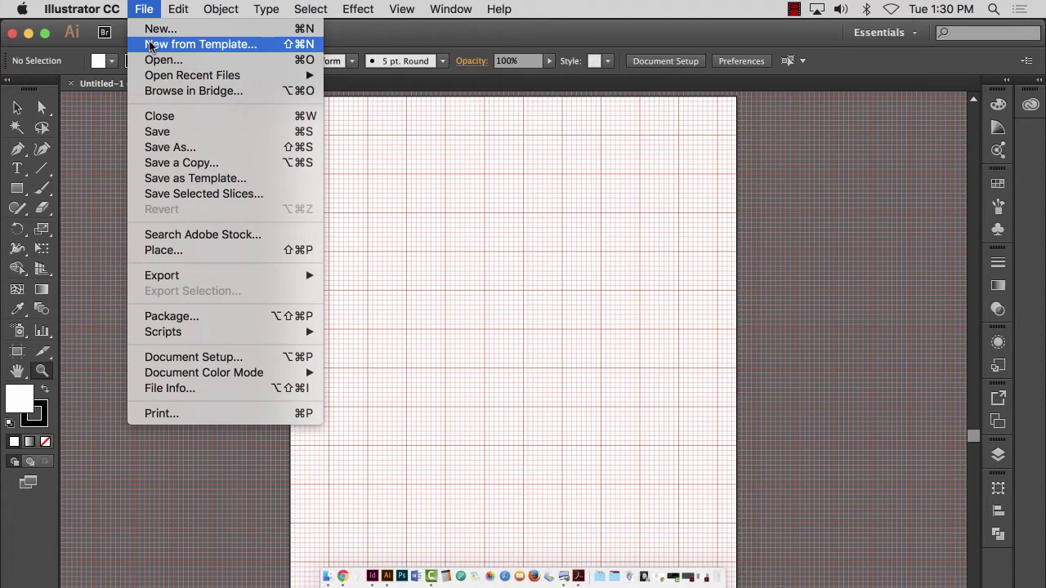
pyautogui.click(173, 252)
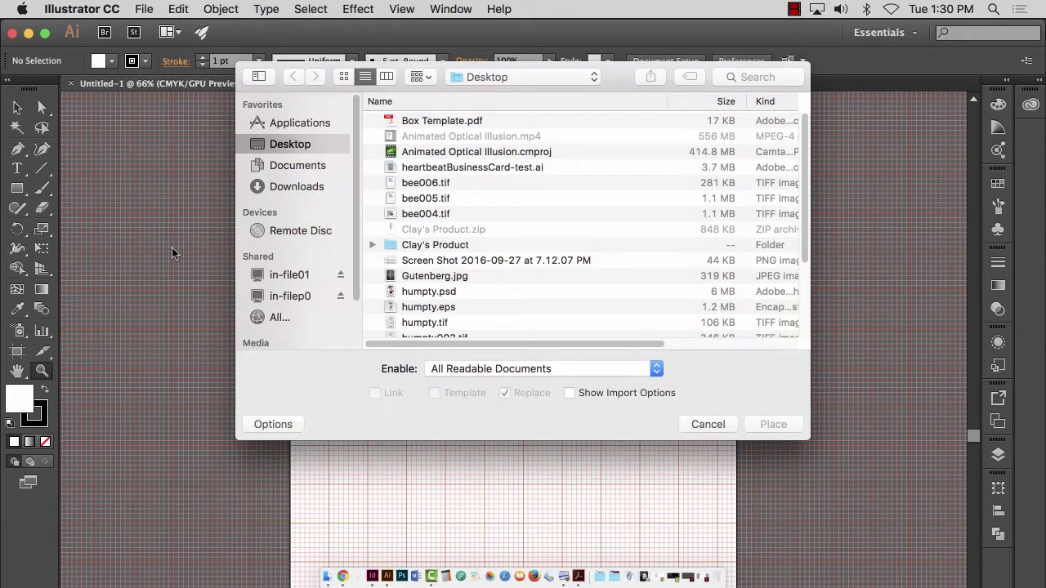
pyautogui.click(433, 122)
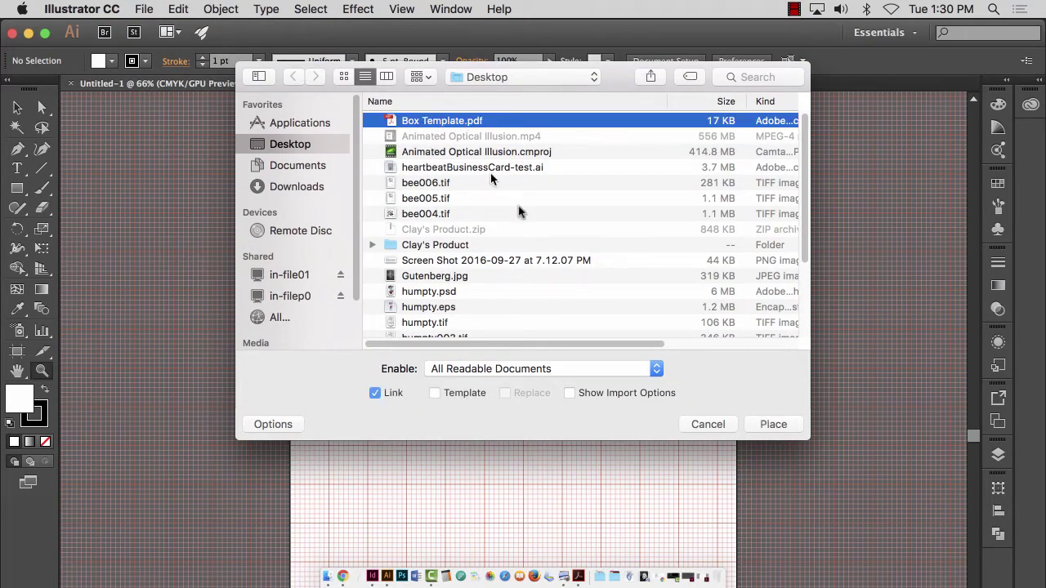
pyautogui.click(755, 425)
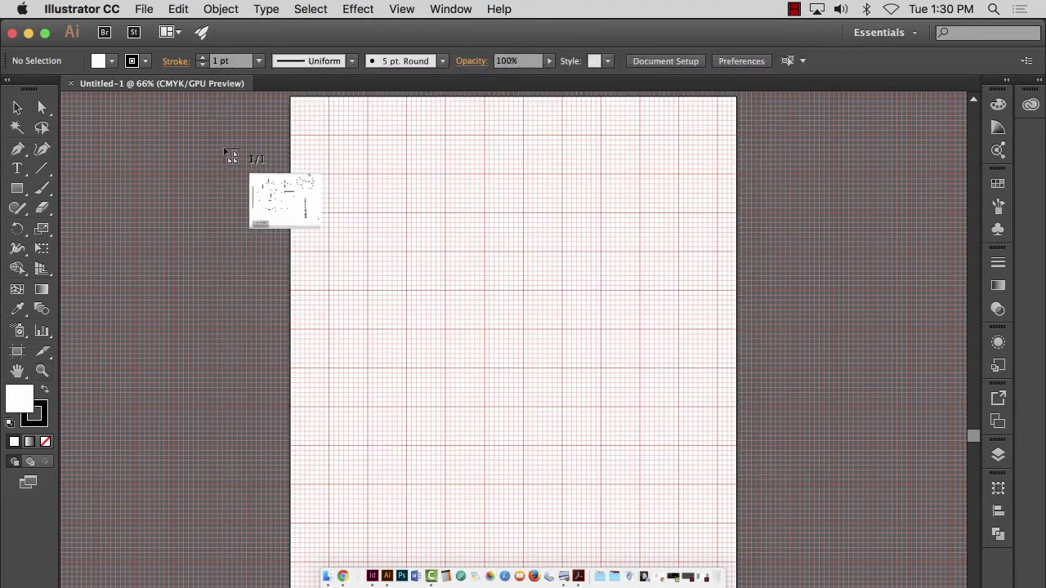
pyautogui.press('super+minus')
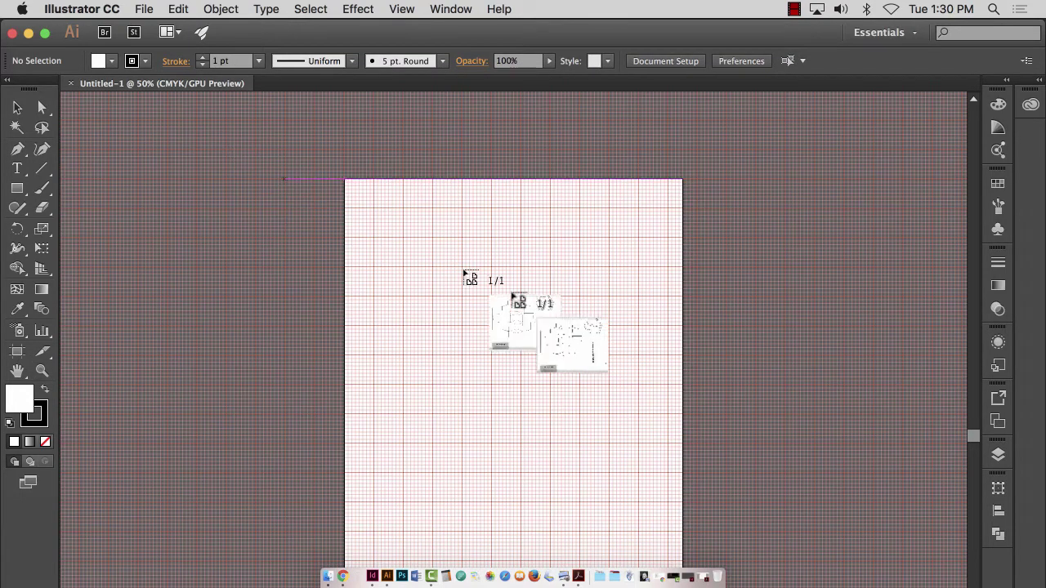
pyautogui.moveTo(478, 314); pyautogui.dragTo(266, 233)
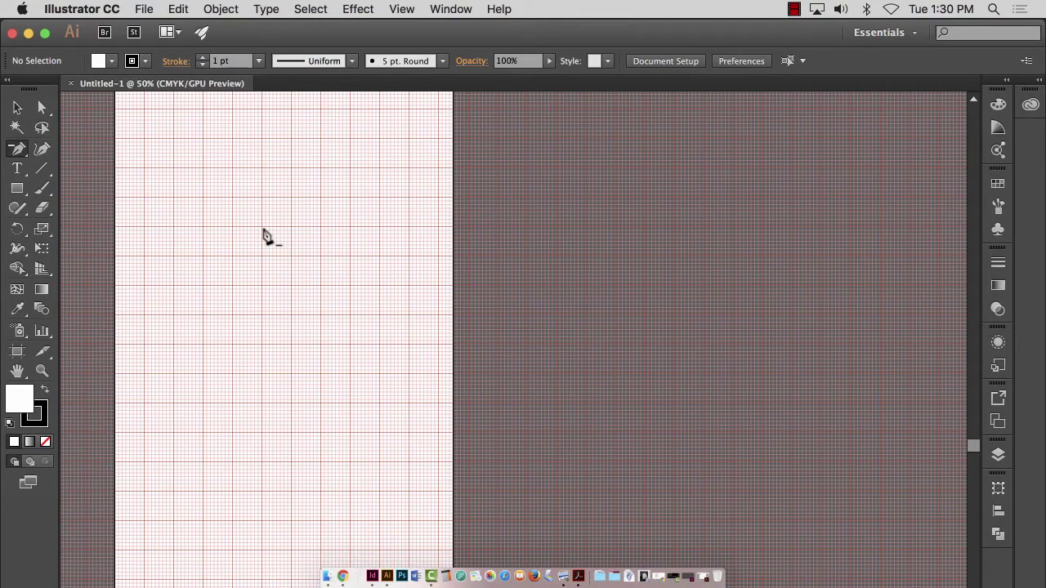
# Step: Place Box Template.pdf as a linked file at full size, starting near the artboard's upper-left edge
pyautogui.press('super+minus')
pyautogui.moveTo(325, 346); pyautogui.dragTo(256, 259)
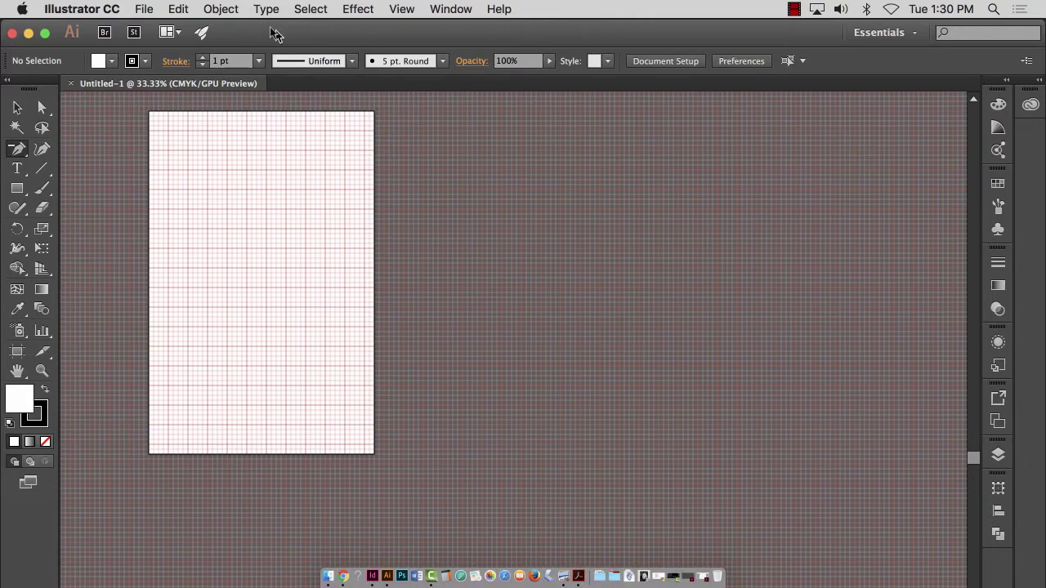
pyautogui.click(143, 9)
pyautogui.click(173, 251)
pyautogui.click(434, 123)
pyautogui.click(773, 424)
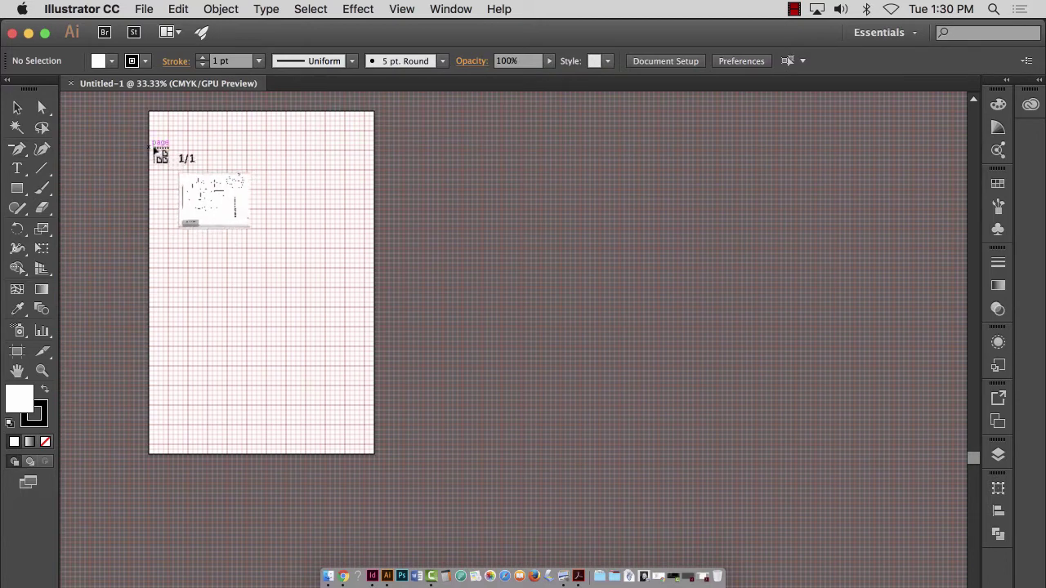
pyautogui.click(144, 146)
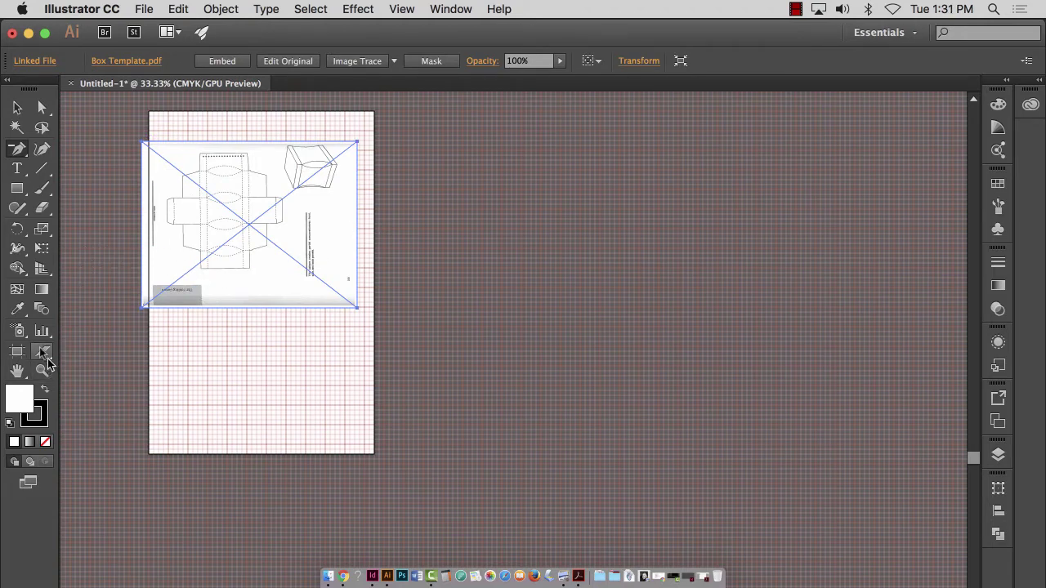
# Step: Enlarge the placed box template proportionally from its lower-right corner until it extends past the artboard's right edge
pyautogui.click(18, 110)
pyautogui.click(42, 371)
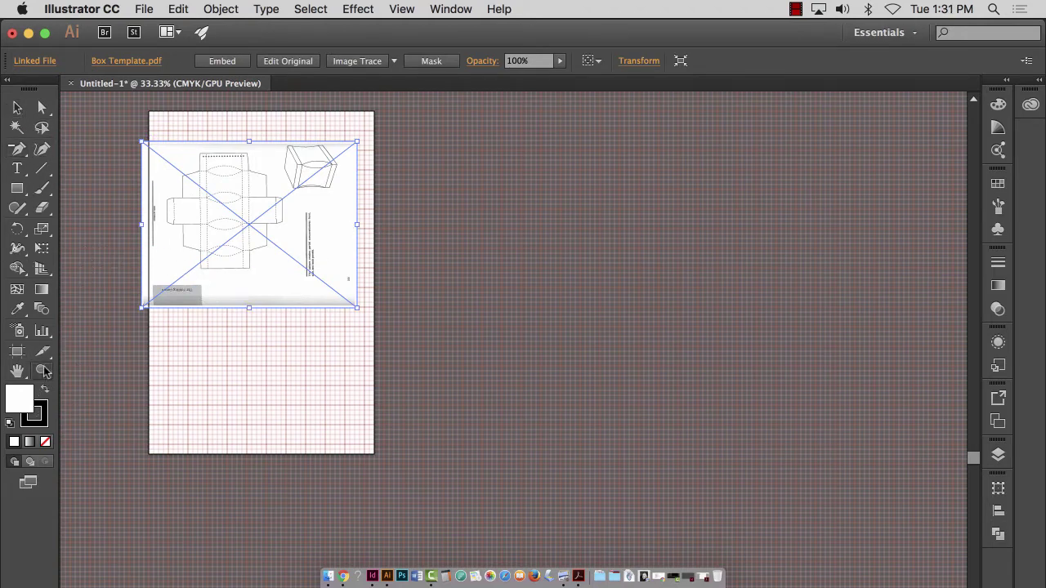
pyautogui.moveTo(112, 104); pyautogui.dragTo(237, 206)
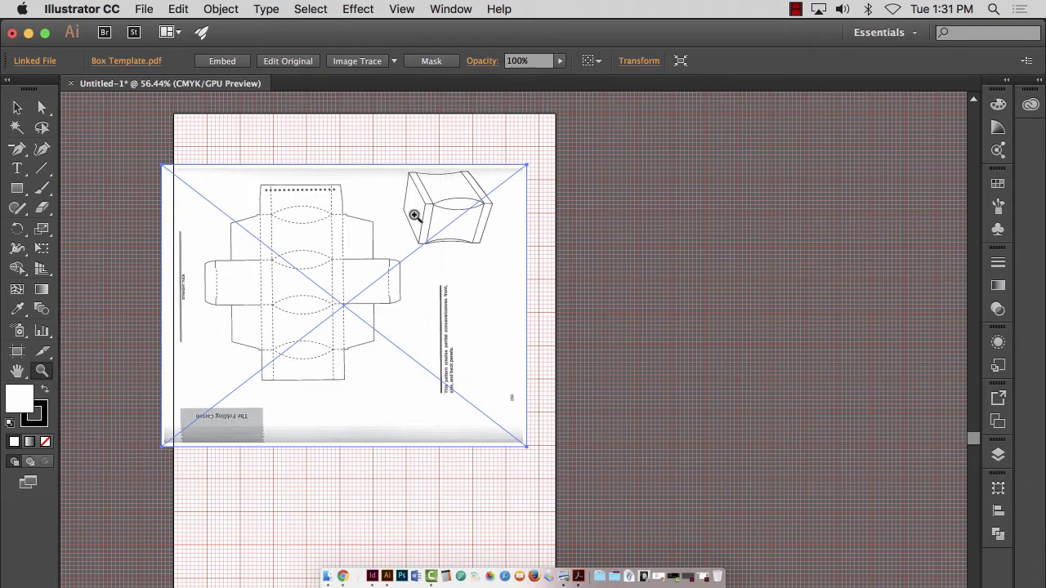
pyautogui.click(17, 107)
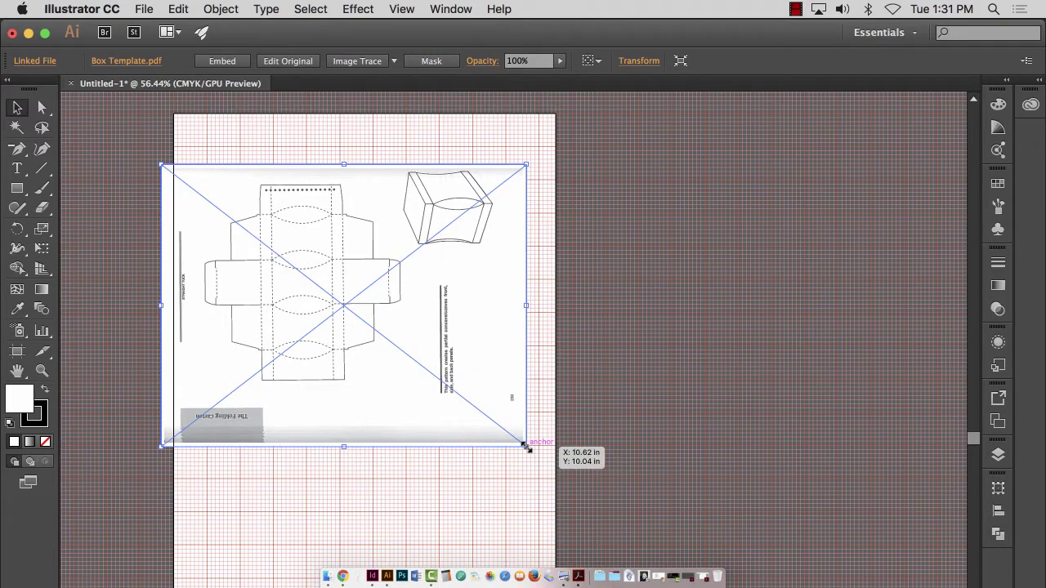
pyautogui.moveTo(527, 448); pyautogui.dragTo(708, 572)
pyautogui.scroll(-5, 735, 367)
pyautogui.scroll(2, 123, 456)
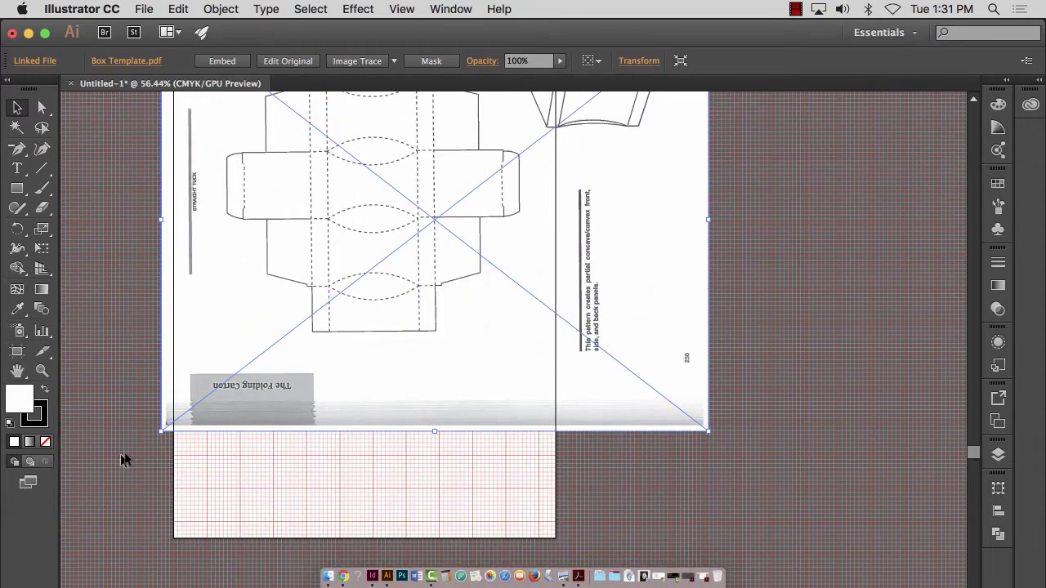
# Step: Enlarge the template from its lower-left corner past the artboard's left edge, and shift it slightly right
pyautogui.moveTo(163, 450); pyautogui.dragTo(87, 509)
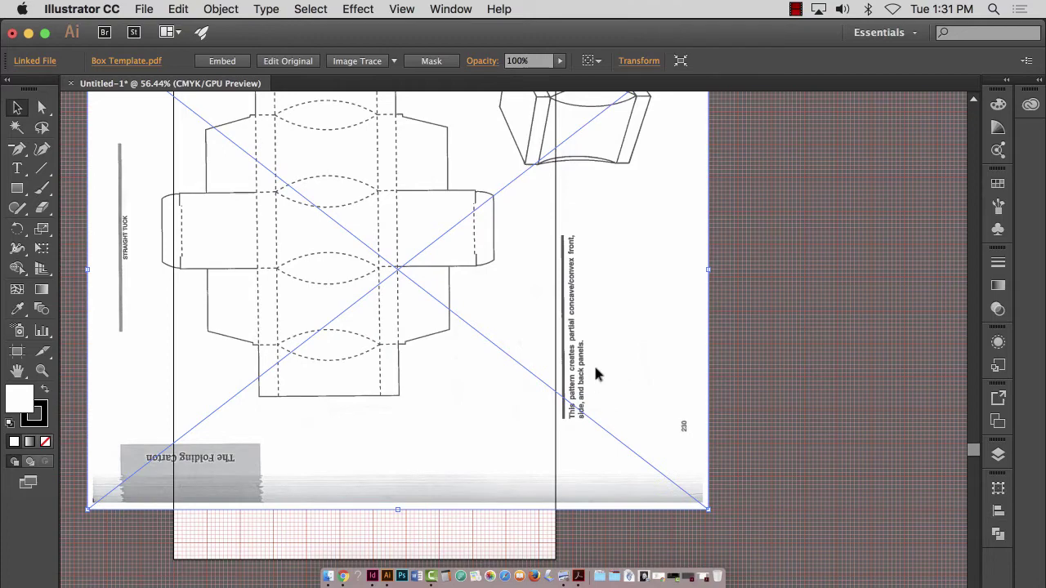
pyautogui.moveTo(595, 374); pyautogui.dragTo(619, 369)
pyautogui.click(797, 385)
pyautogui.scroll(-6, 389, 367)
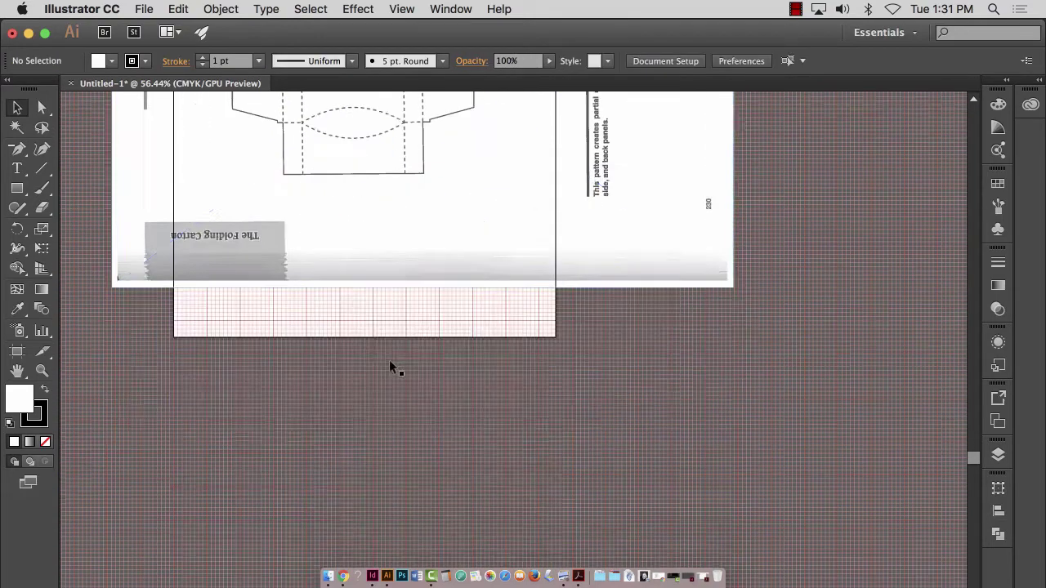
pyautogui.scroll(9, 389, 366)
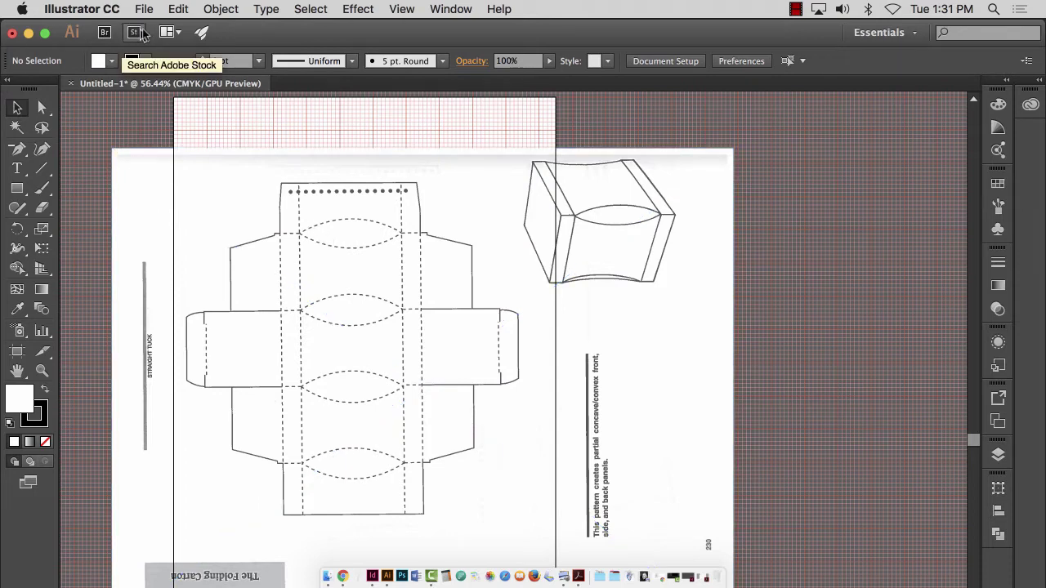
# Step: Turn off Grids In Back in the Guides & Grid preferences so the grid displays over the template
pyautogui.click(82, 8)
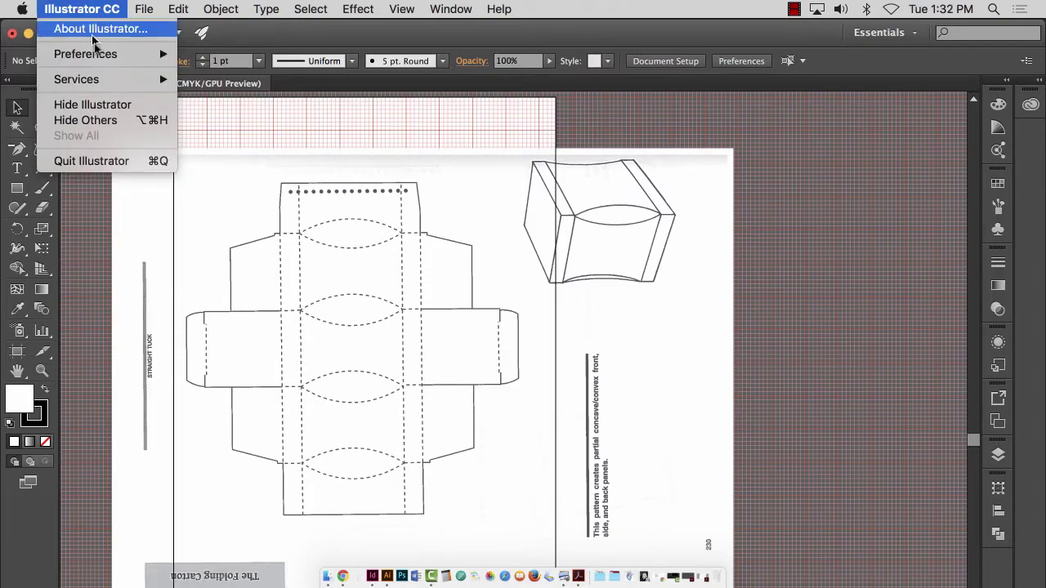
pyautogui.moveTo(108, 56)
pyautogui.click(260, 119)
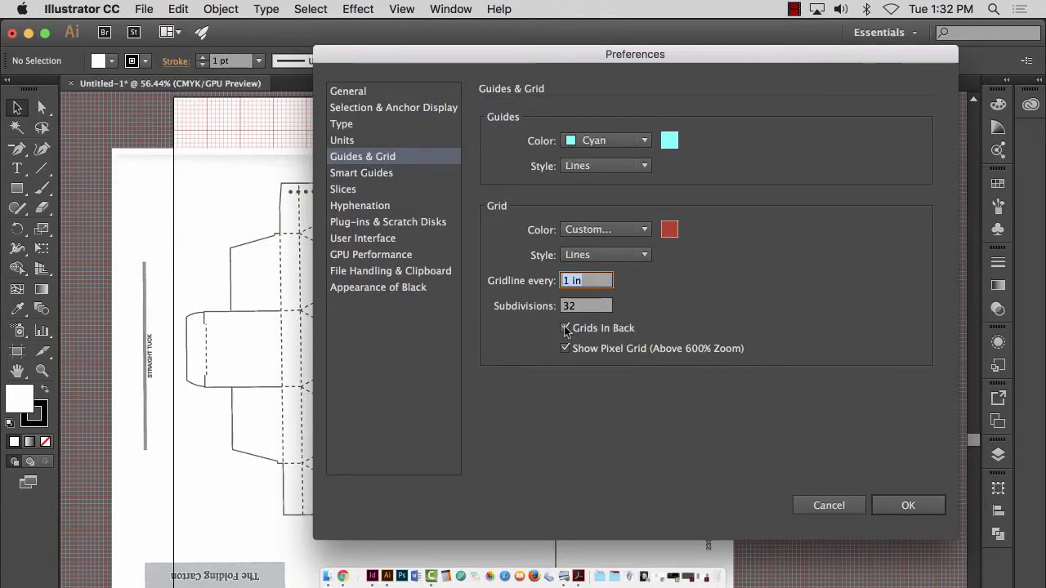
pyautogui.click(571, 330)
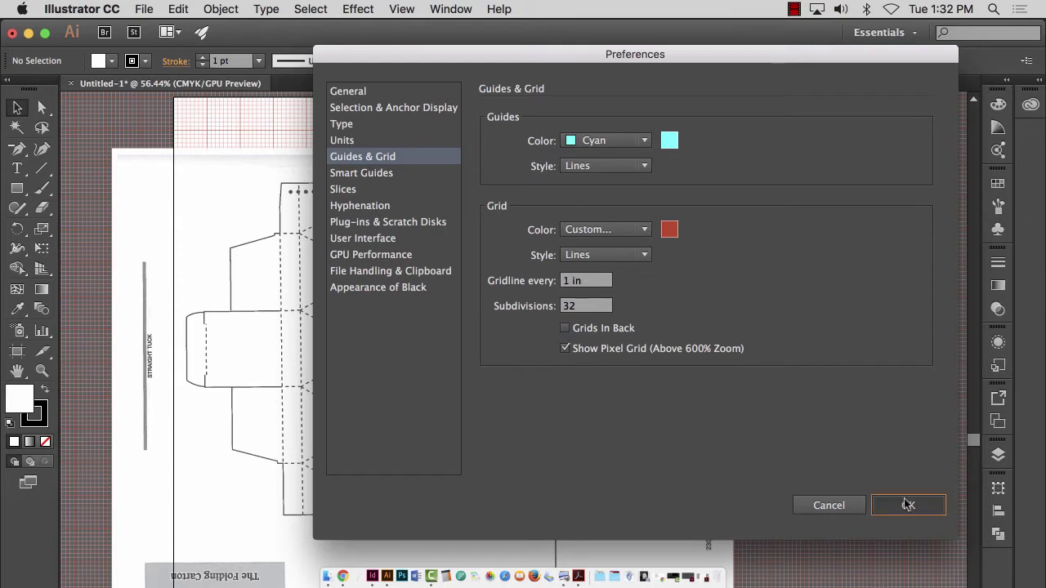
pyautogui.click(907, 505)
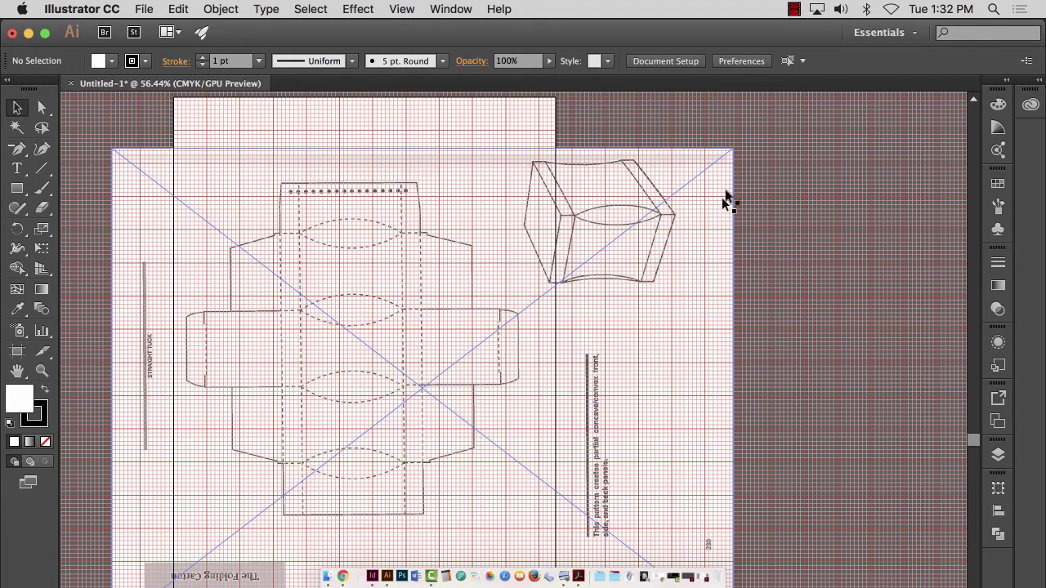
# Step: Scale up the template from its two upper corners until the box outline nearly fills the artboard's width
pyautogui.click(729, 157)
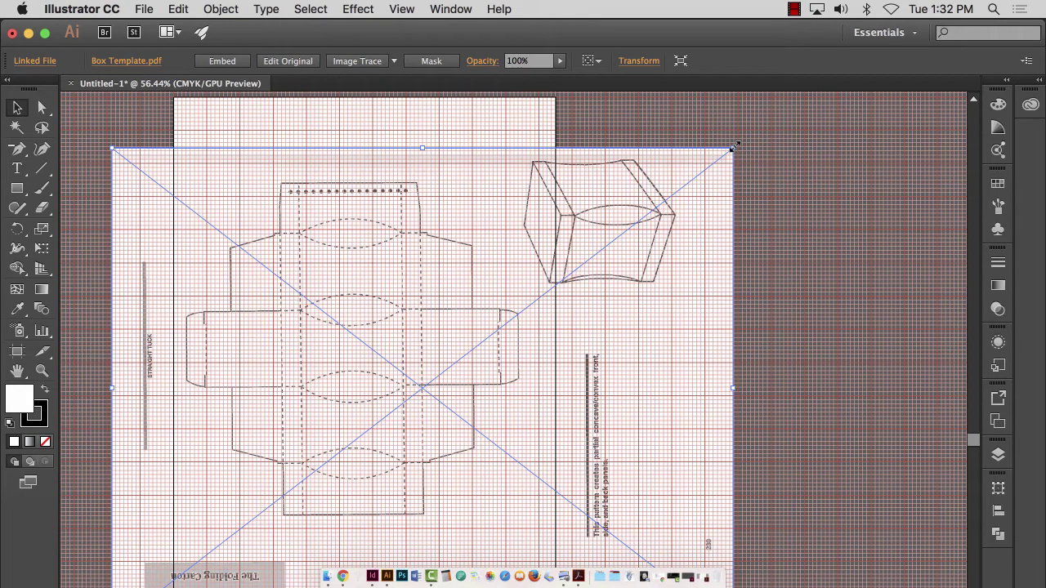
pyautogui.moveTo(734, 147); pyautogui.dragTo(794, 109)
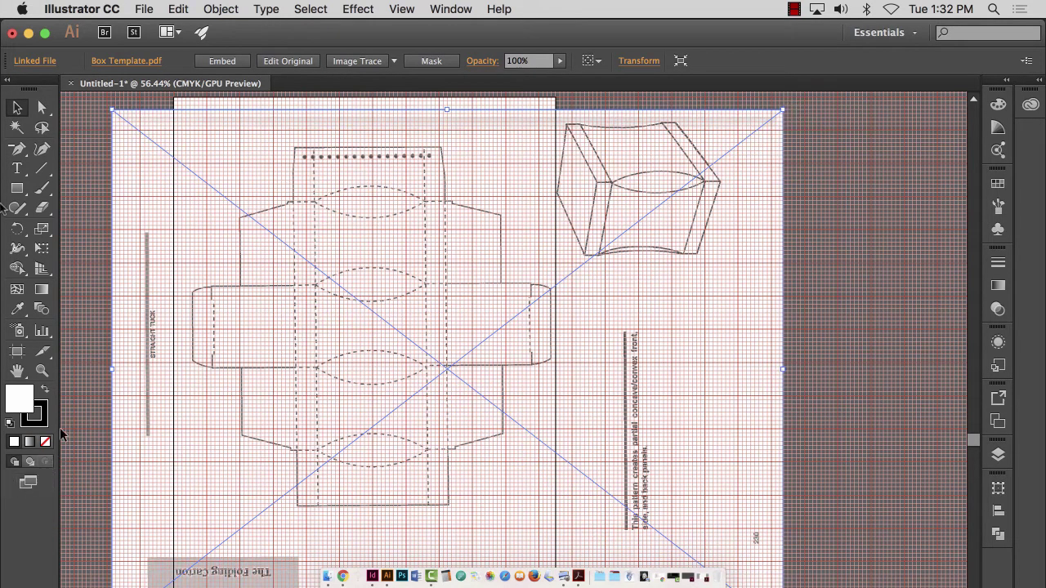
pyautogui.moveTo(111, 110); pyautogui.dragTo(94, 101)
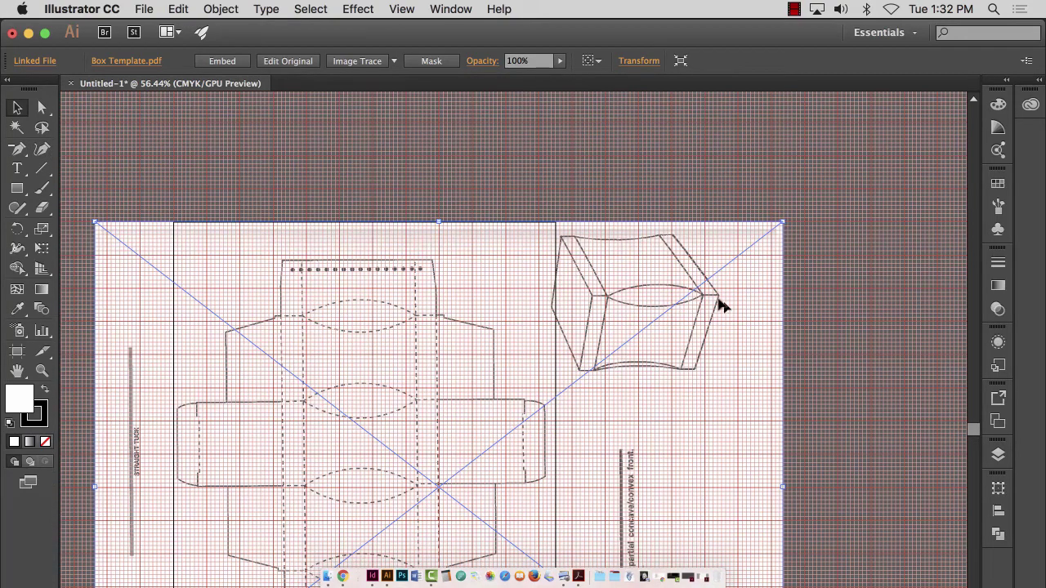
pyautogui.scroll(-5, 695, 278)
pyautogui.scroll(5, 751, 355)
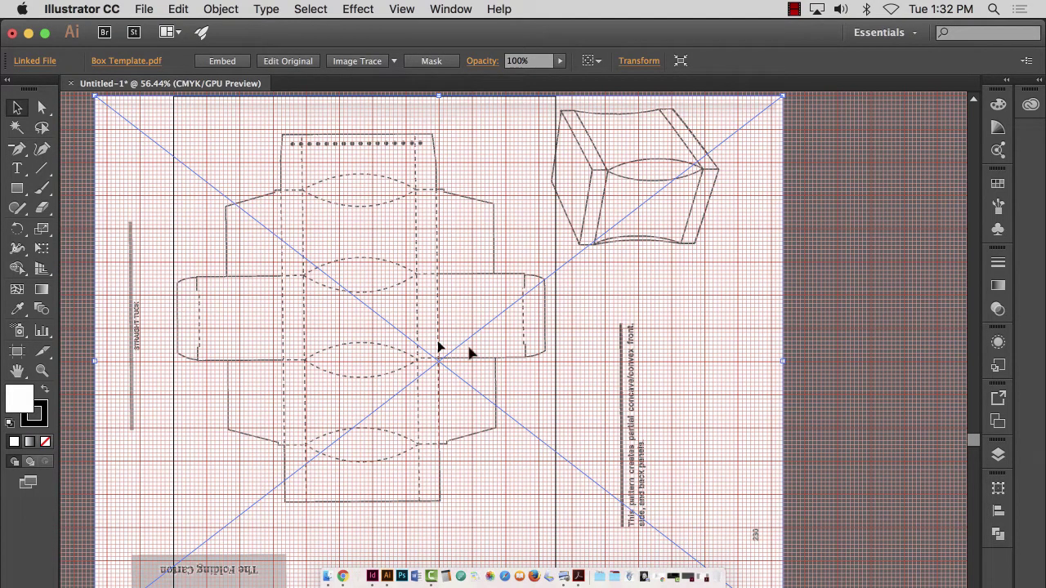
pyautogui.scroll(-2, 752, 451)
pyautogui.scroll(2, 750, 448)
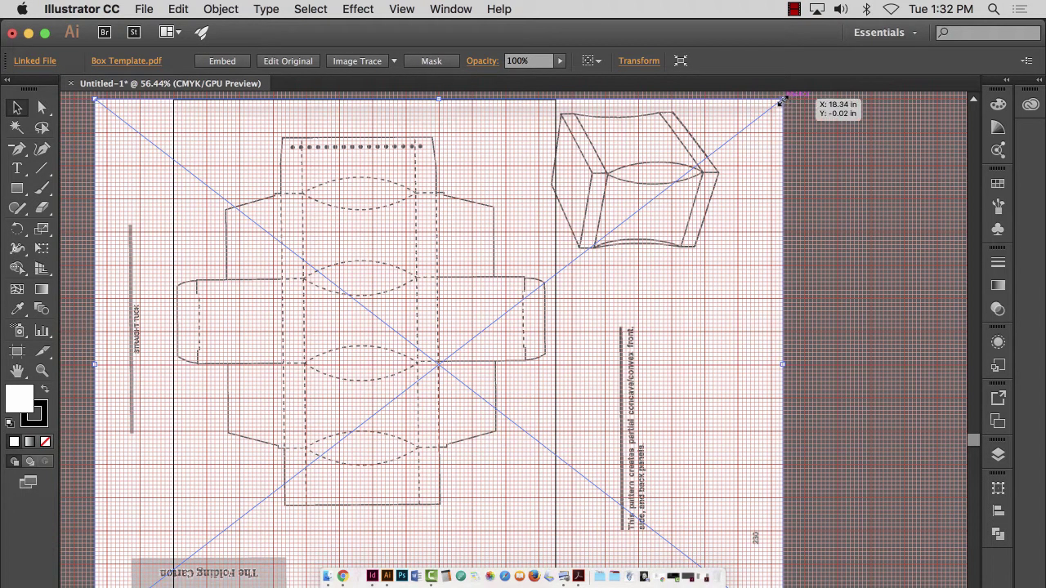
# Step: Refine the template's size and position until the outline's side flaps reach both side edges of the artboard
pyautogui.moveTo(782, 99); pyautogui.dragTo(799, 94)
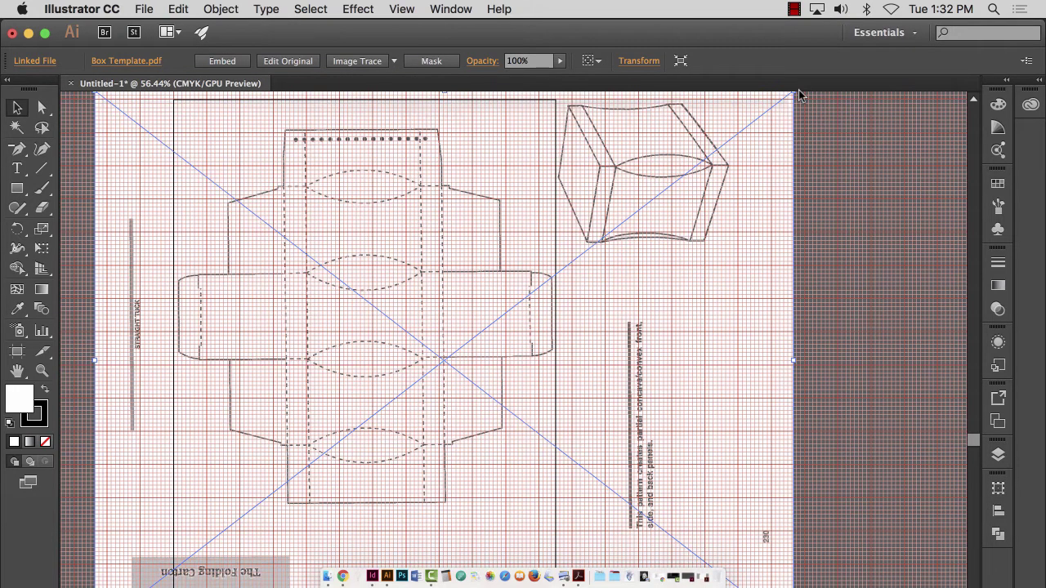
pyautogui.moveTo(455, 171); pyautogui.dragTo(349, 230)
pyautogui.moveTo(793, 109); pyautogui.dragTo(778, 123)
pyautogui.moveTo(270, 278); pyautogui.dragTo(292, 309)
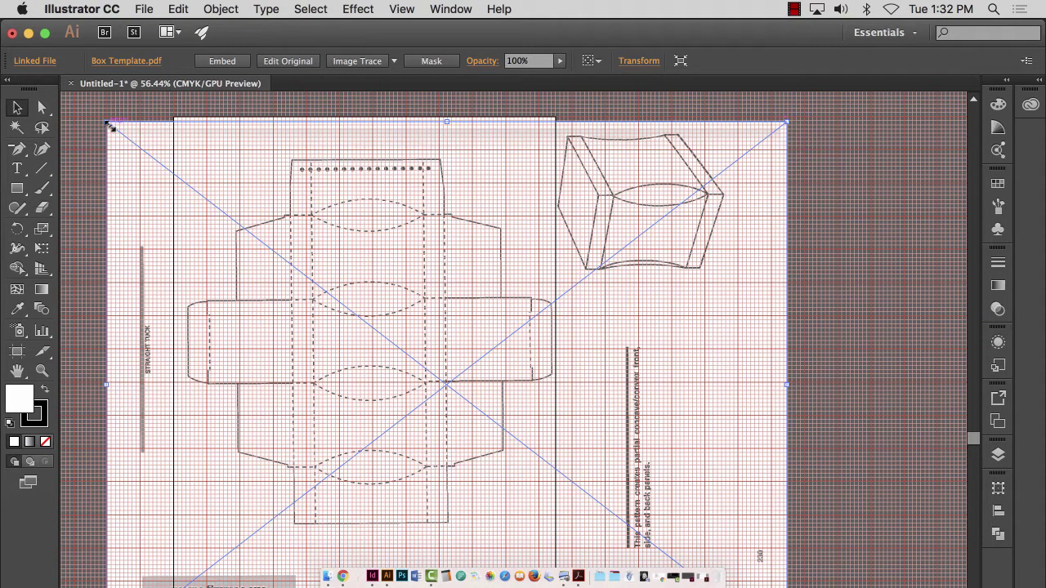
pyautogui.moveTo(107, 123); pyautogui.dragTo(91, 110)
pyautogui.moveTo(787, 109); pyautogui.dragTo(804, 174)
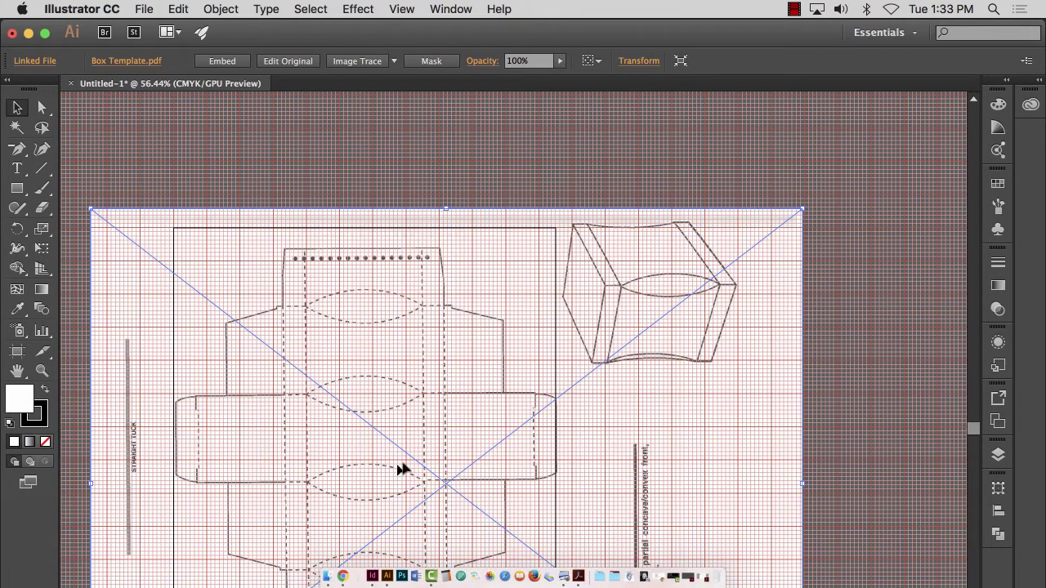
pyautogui.scroll(6, 733, 436)
pyautogui.scroll(-9, 730, 416)
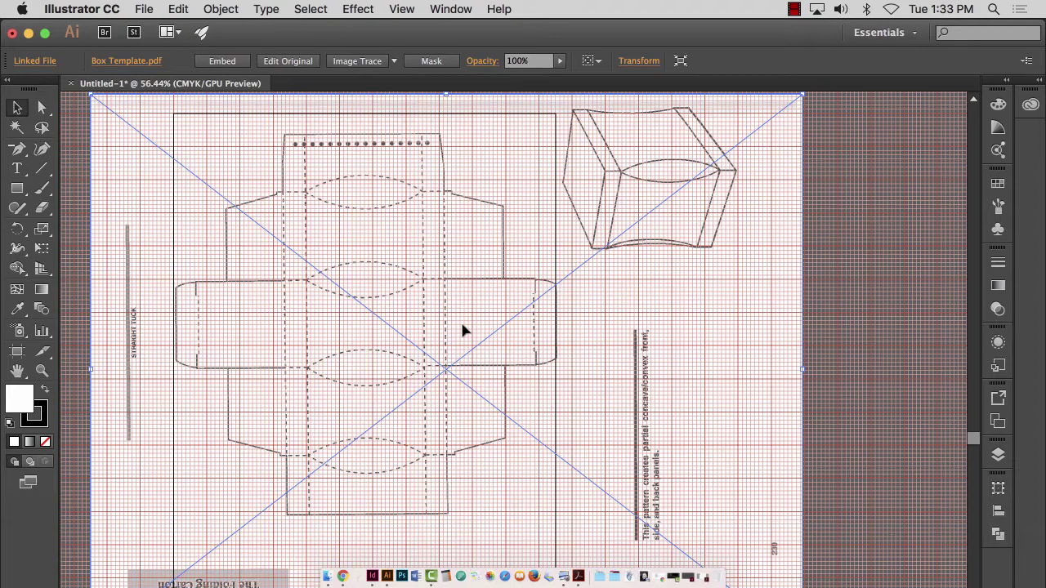
# Step: Try squashing the template from its upper-right corner without keeping its proportions, and undo the distortion
pyautogui.moveTo(802, 98); pyautogui.dragTo(821, 293)
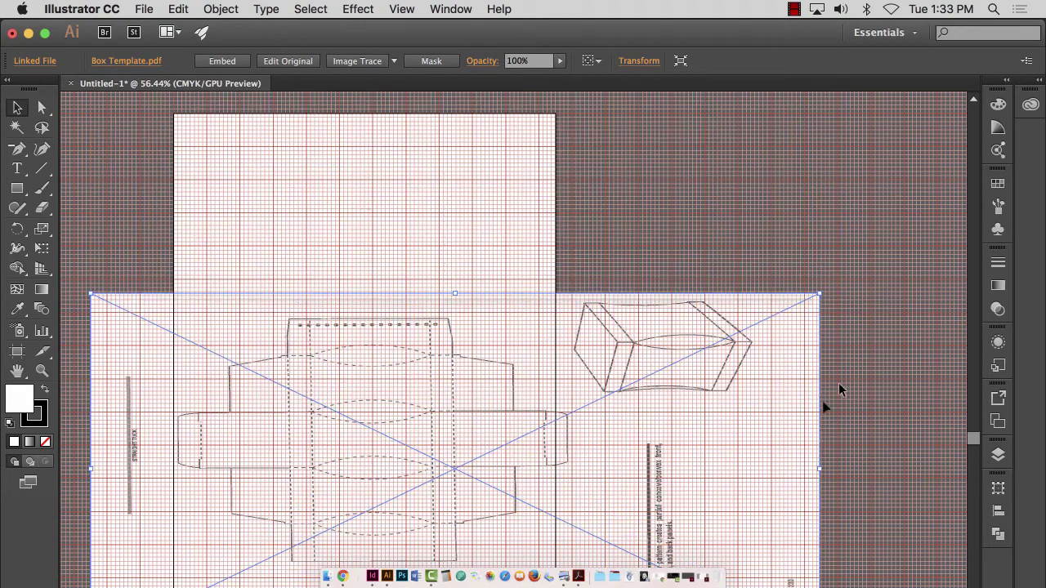
pyautogui.scroll(-1, 812, 387)
pyautogui.scroll(-3, 811, 386)
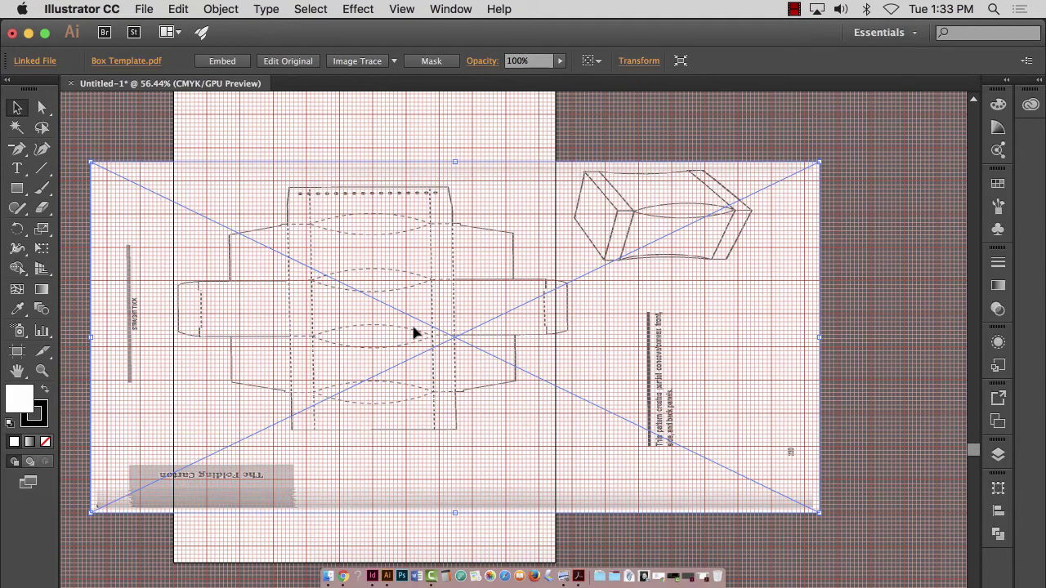
pyautogui.press('super+z')
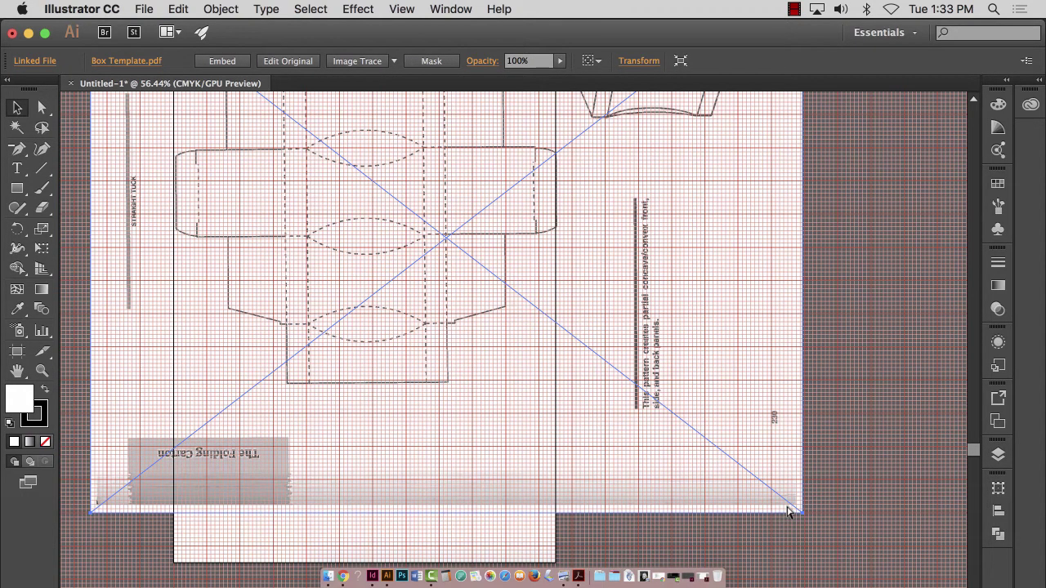
pyautogui.press('super+minus')
pyautogui.press('super+minus')
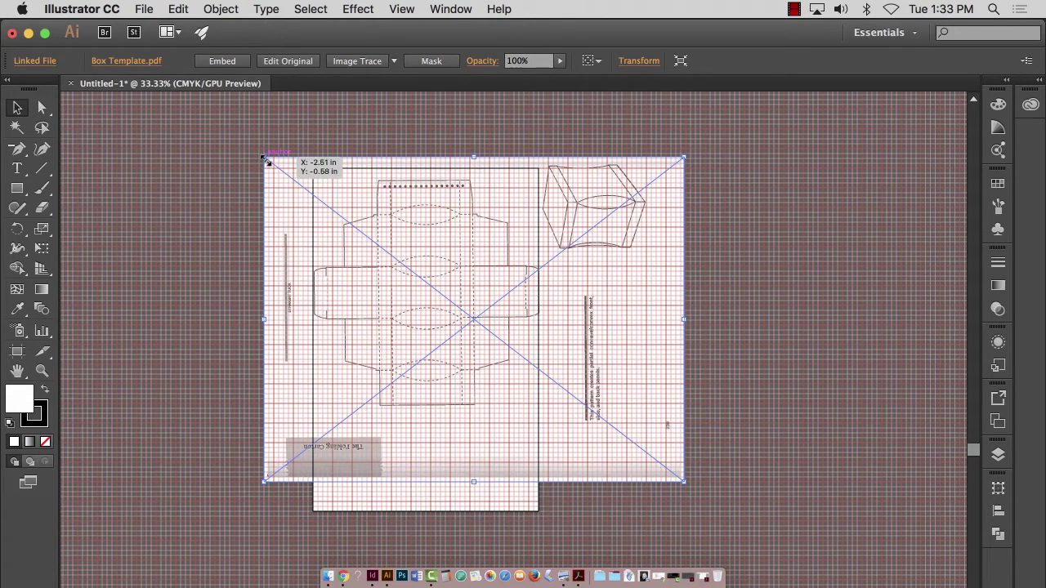
pyautogui.moveTo(267, 161); pyautogui.dragTo(266, 161)
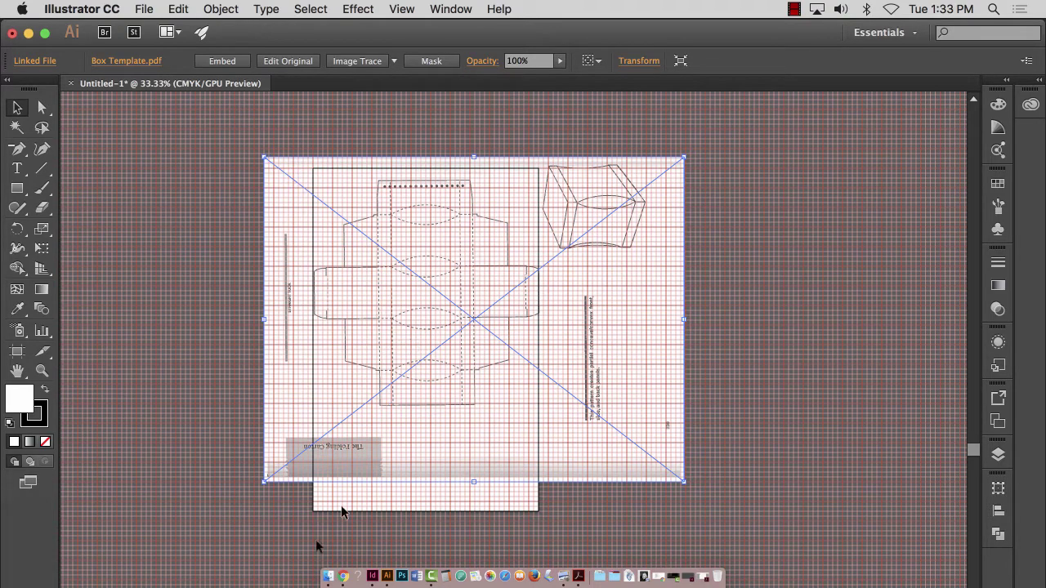
pyautogui.moveTo(263, 482)
pyautogui.mouseDown()
pyautogui.moveTo(257, 490)
pyautogui.moveTo(263, 481)
pyautogui.mouseUp()
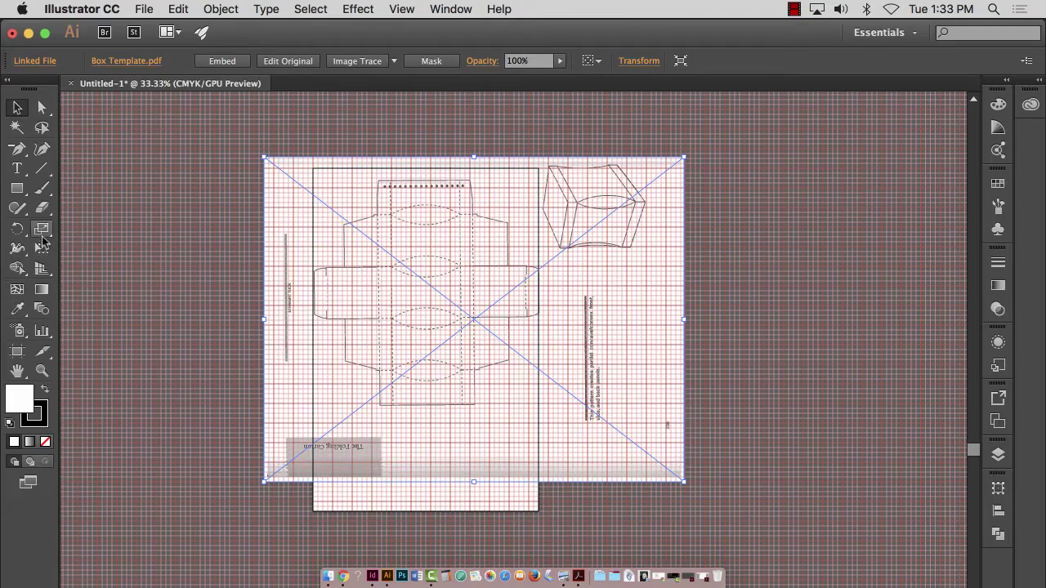
# Step: Move the template slightly left and nudge it right three increments to align the left flap's outer edge with the artboard edge
pyautogui.click(42, 370)
pyautogui.moveTo(234, 255); pyautogui.dragTo(632, 477)
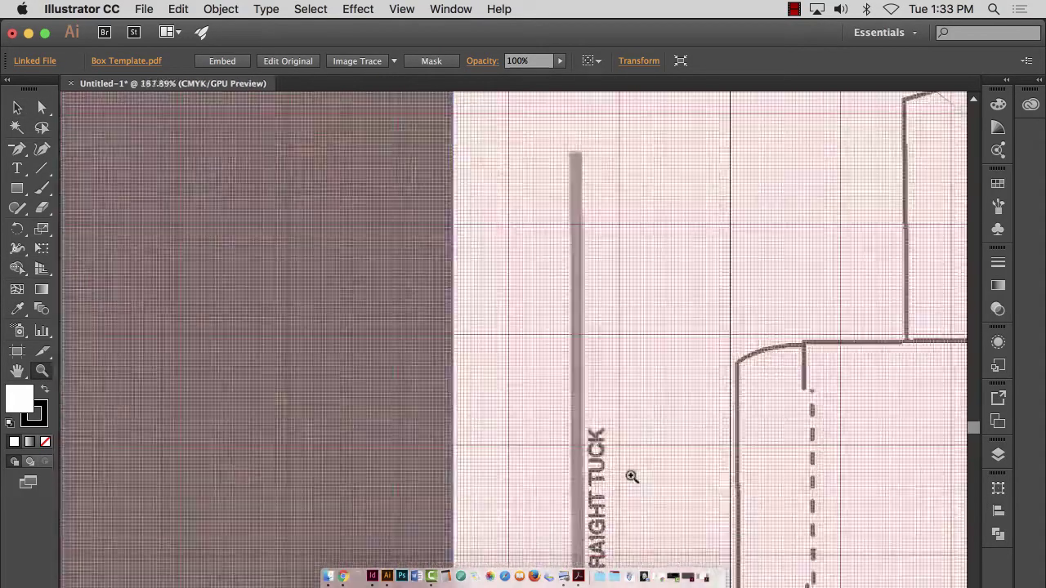
pyautogui.press('v')
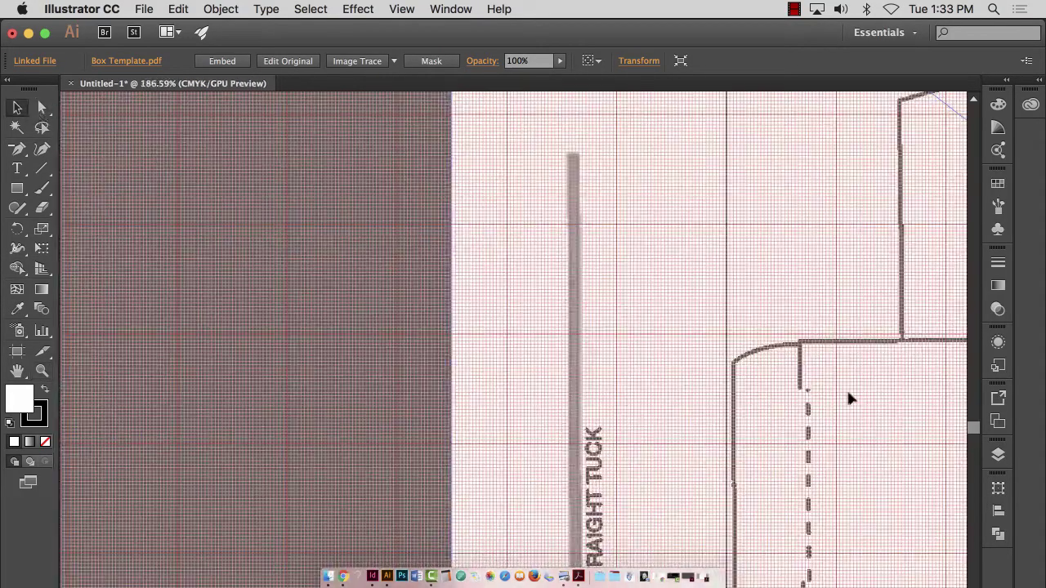
pyautogui.moveTo(850, 399); pyautogui.dragTo(840, 398)
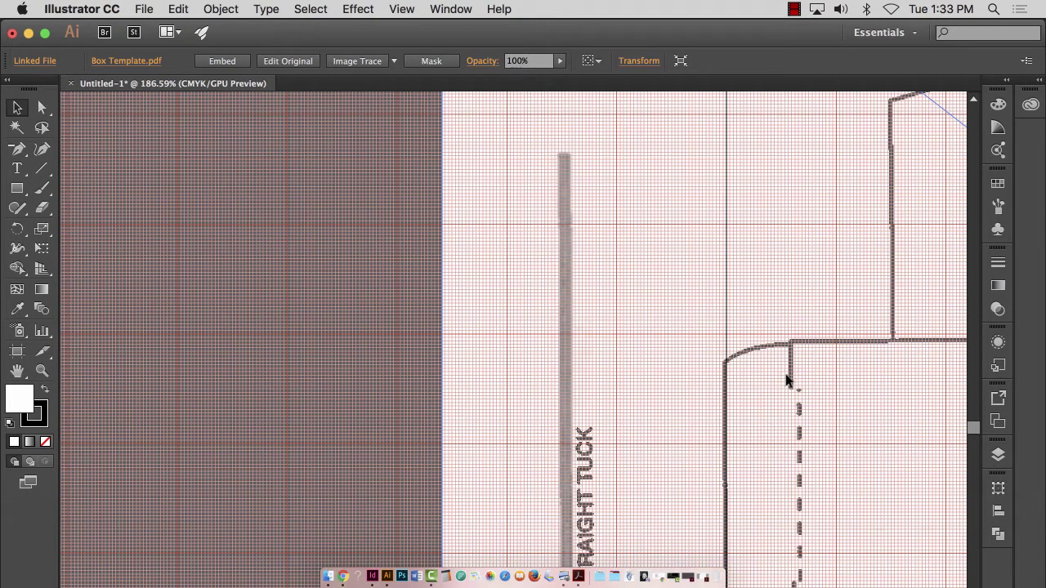
pyautogui.press('Right')
pyautogui.press('Right')
pyautogui.press('Right')
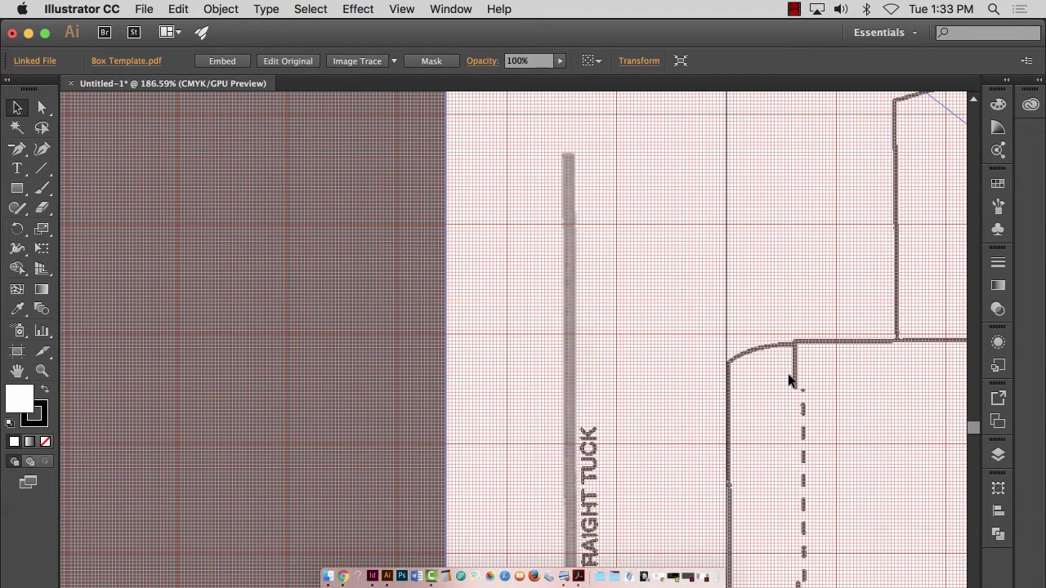
# Step: Check how the outer edge of the template's right flap lines up with the artboard's right edge
pyautogui.press('super+0')
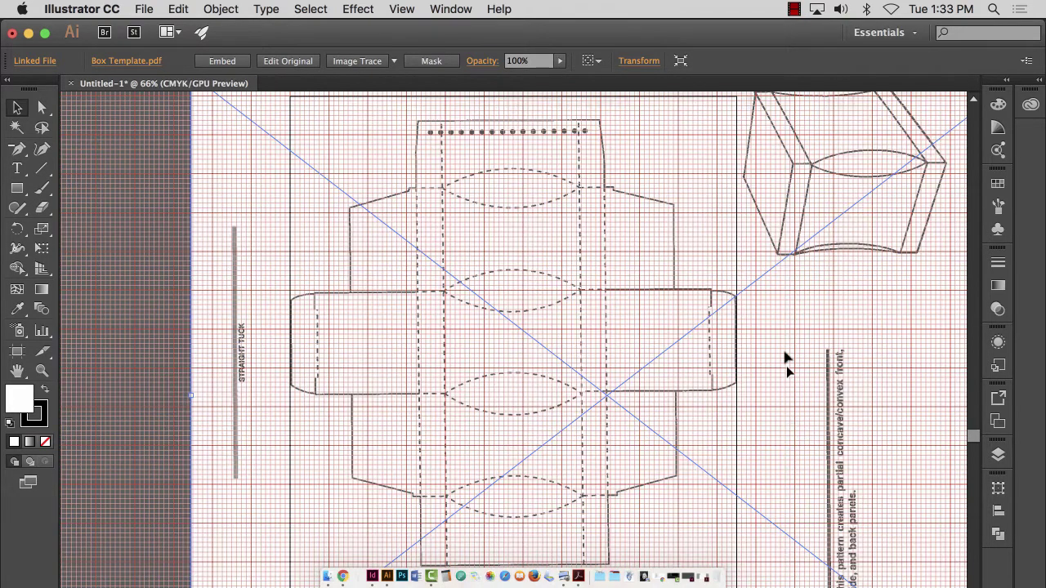
pyautogui.click(41, 370)
pyautogui.keyDown('alt'); pyautogui.click(713, 355); pyautogui.keyUp('alt')
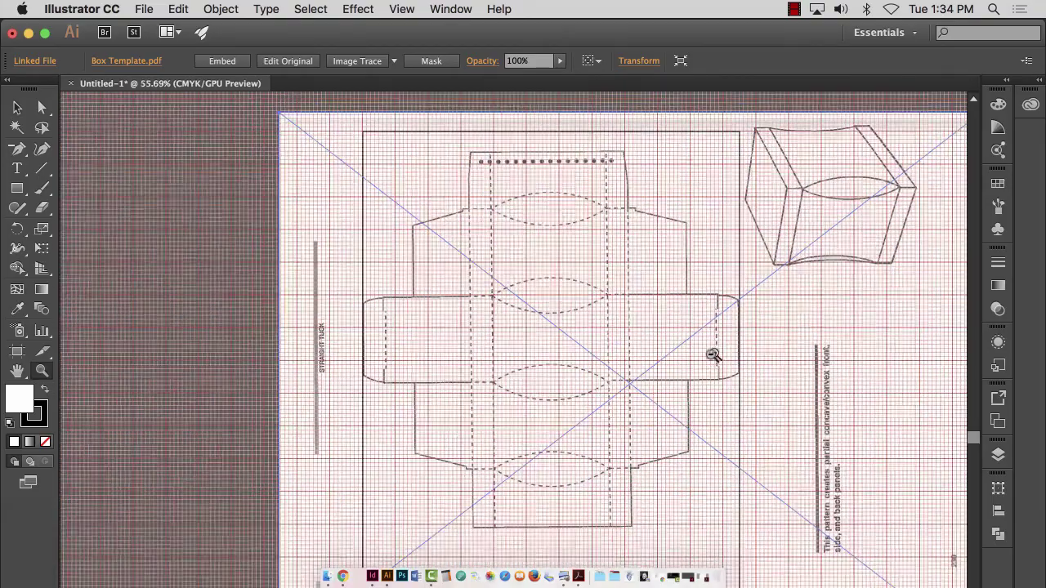
pyautogui.moveTo(712, 355); pyautogui.dragTo(899, 257)
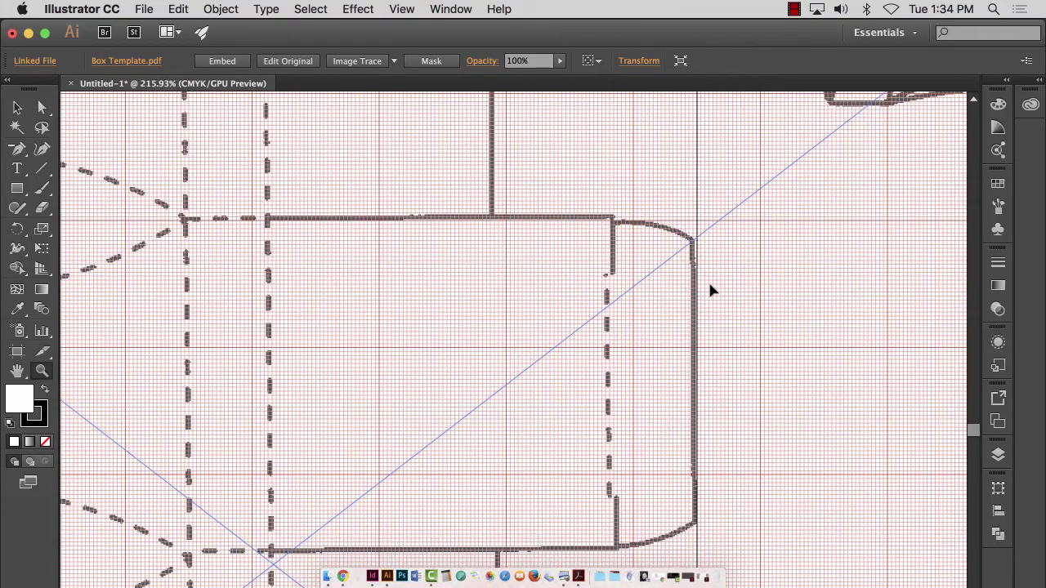
pyautogui.press('super+0')
pyautogui.press('super+minus')
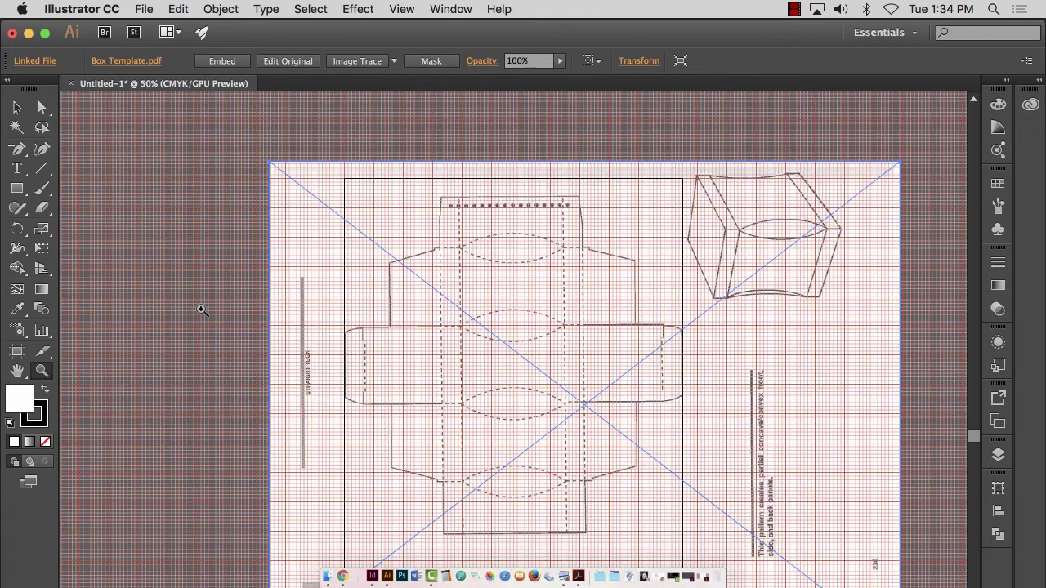
pyautogui.click(371, 7)
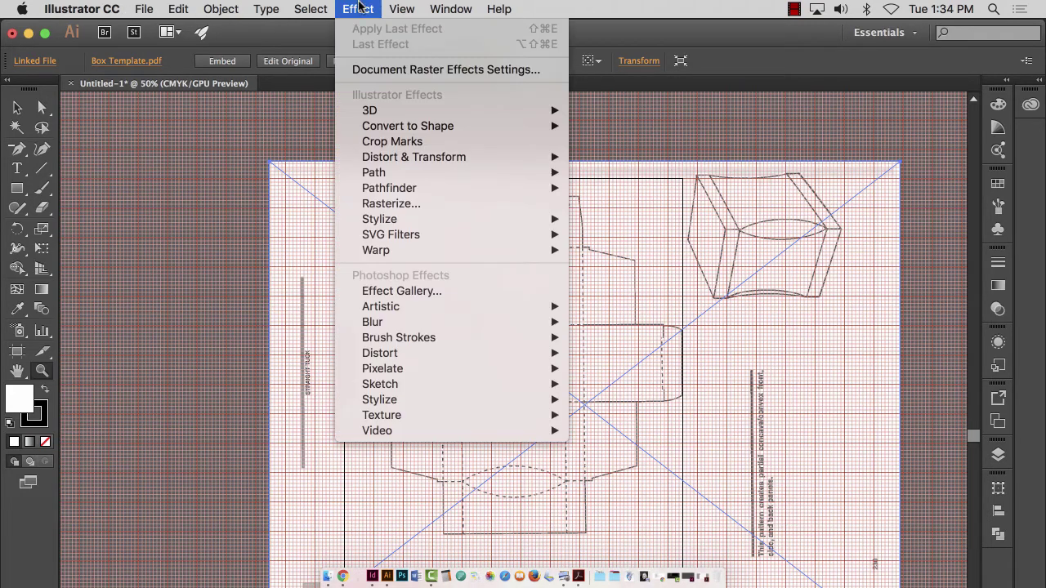
# Step: Hide the guides and the grid to view the template outline against the bare artboard
pyautogui.moveTo(425, 495)
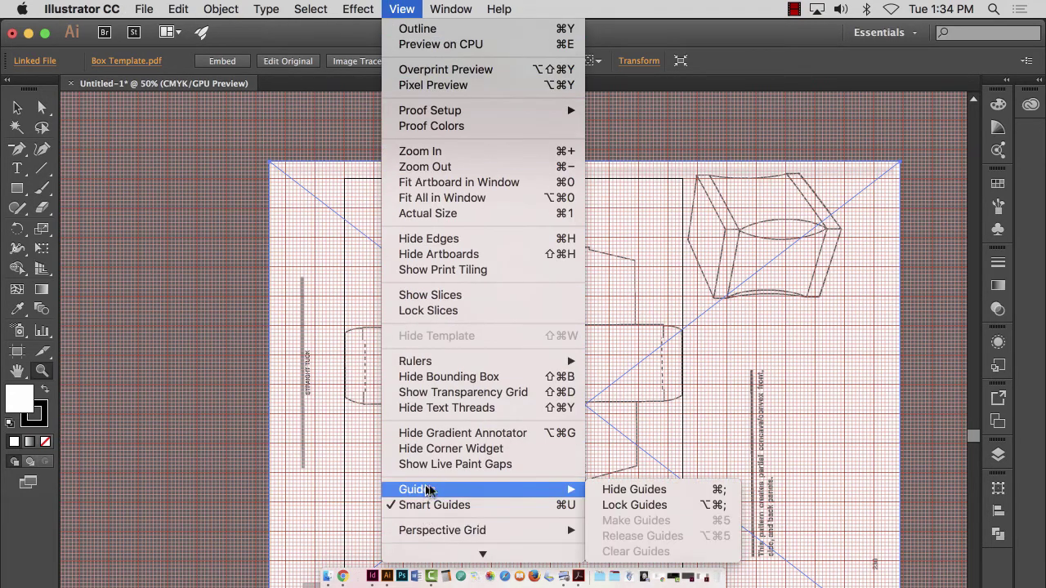
pyautogui.click(636, 493)
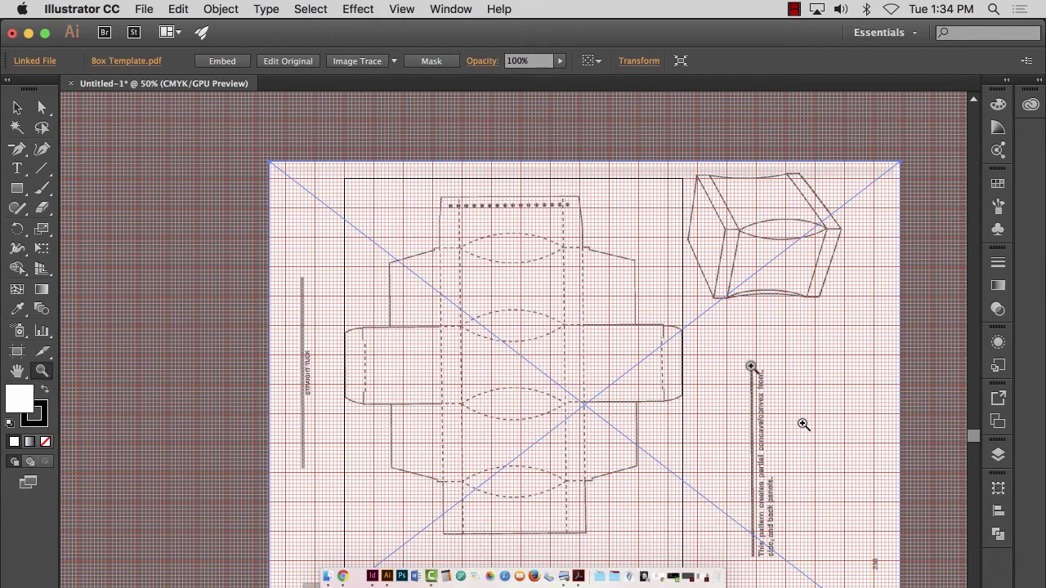
pyautogui.click(402, 9)
pyautogui.moveTo(451, 563)
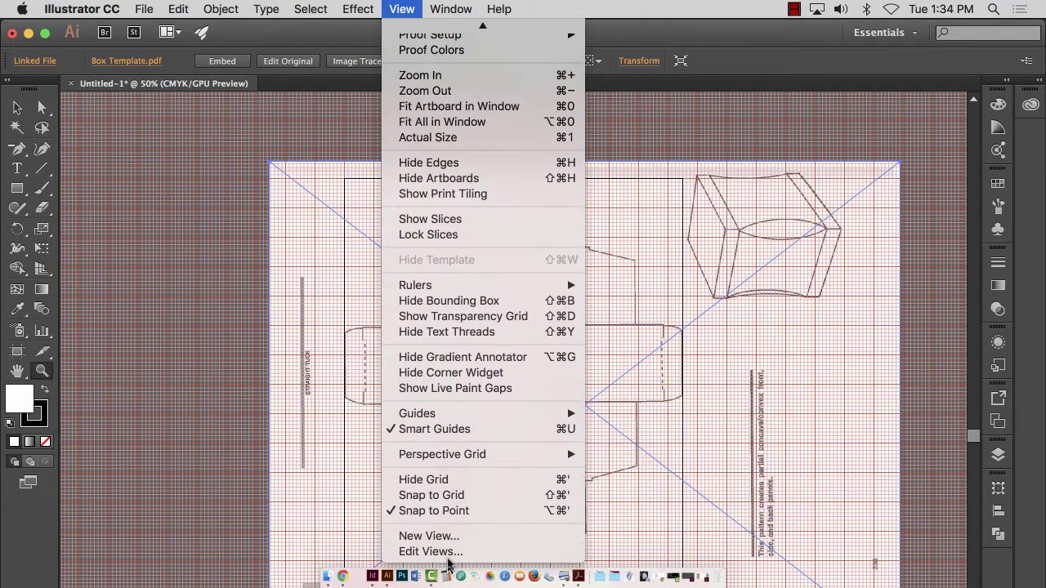
pyautogui.click(443, 481)
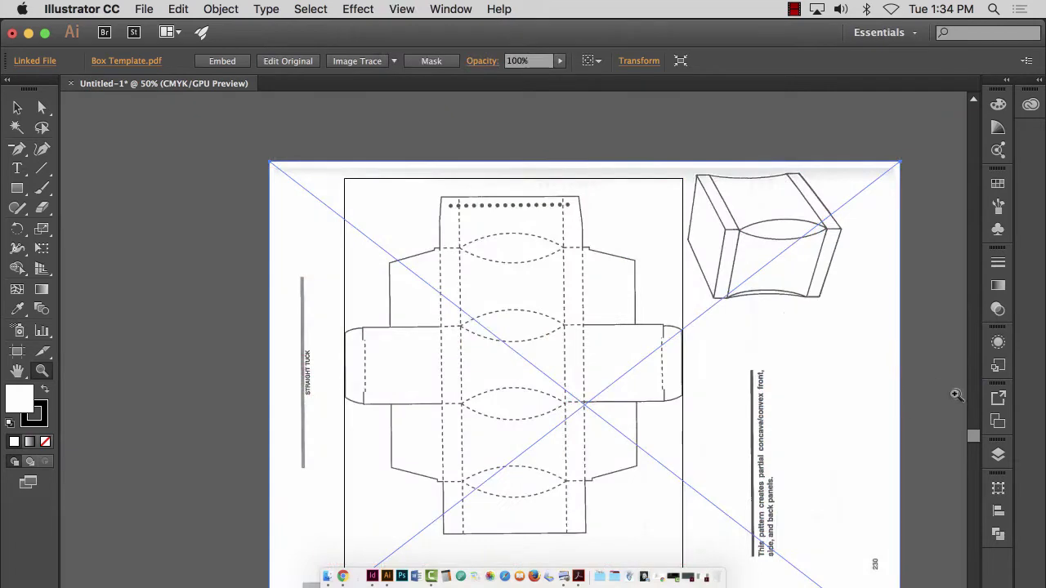
# Step: Deselect the template and examine how its outline sits within the full height of the artboard
pyautogui.click(179, 273)
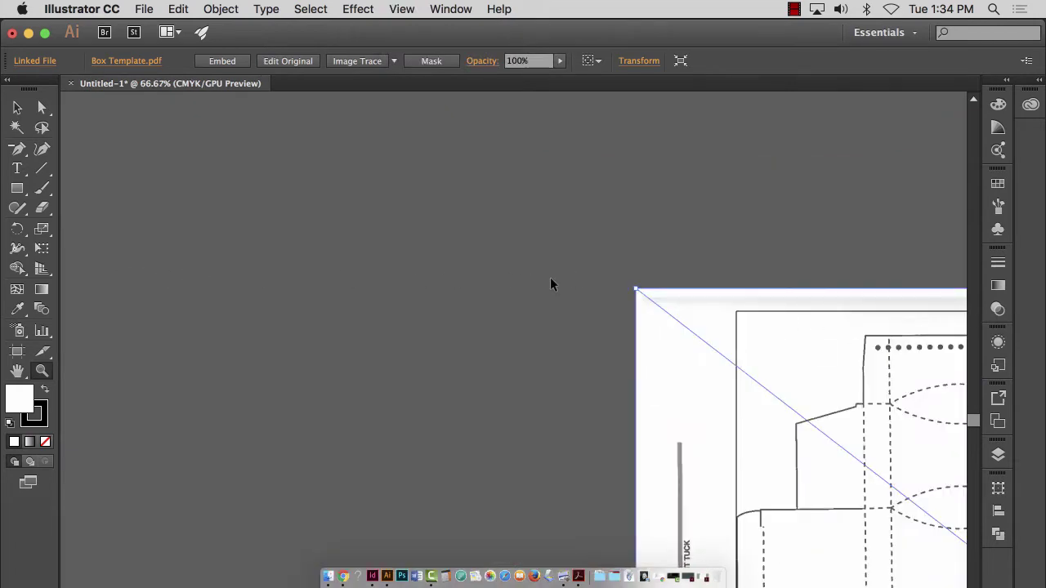
pyautogui.scroll(-5, 551, 279)
pyautogui.hscroll(5, 551, 279)
pyautogui.press('super+minus')
pyautogui.press('super+minus')
pyautogui.click(18, 107)
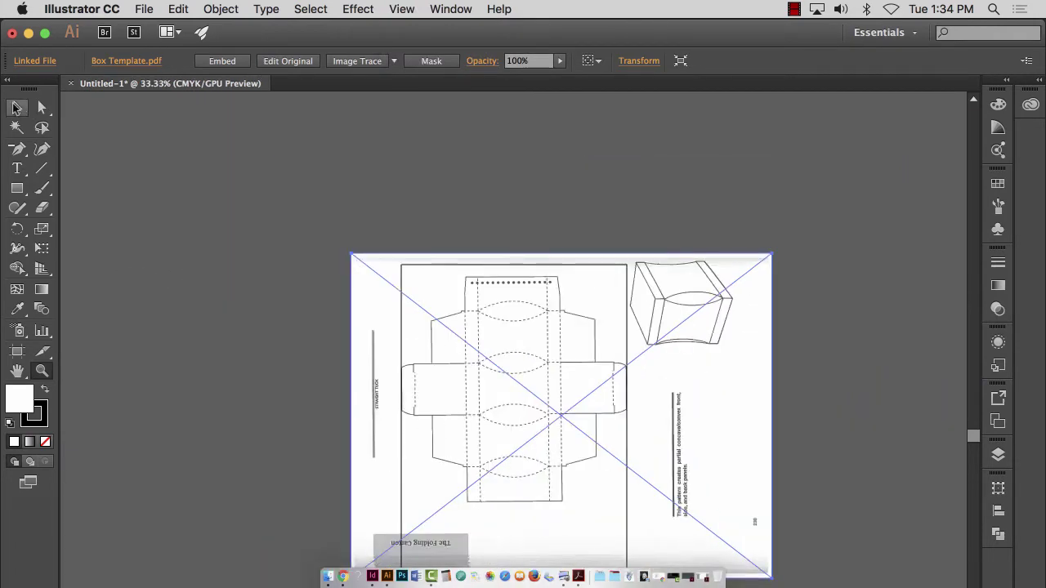
pyautogui.press('shift+super+a')
pyautogui.scroll(5, 842, 497)
pyautogui.scroll(-8, 835, 481)
pyautogui.scroll(-8, 817, 465)
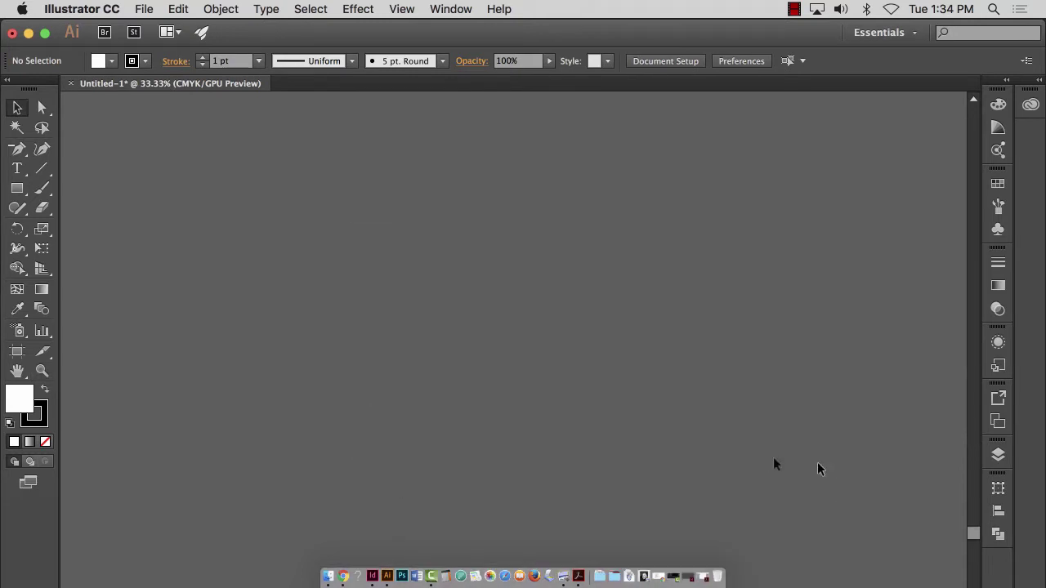
pyautogui.scroll(10, 766, 463)
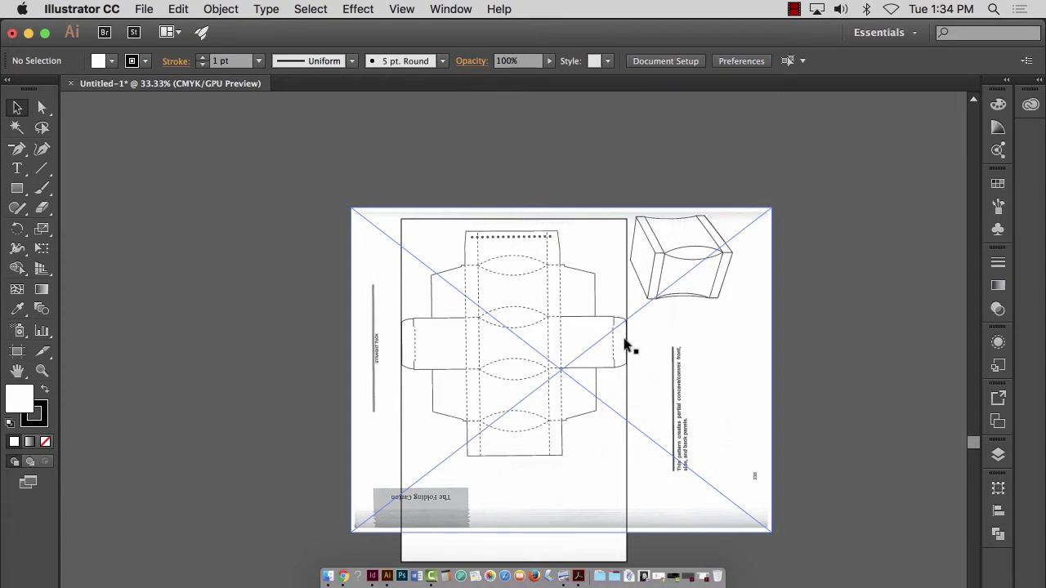
# Step: Nudge the template straight up until the top edge of the box outline meets the artboard's top edge
pyautogui.click(42, 370)
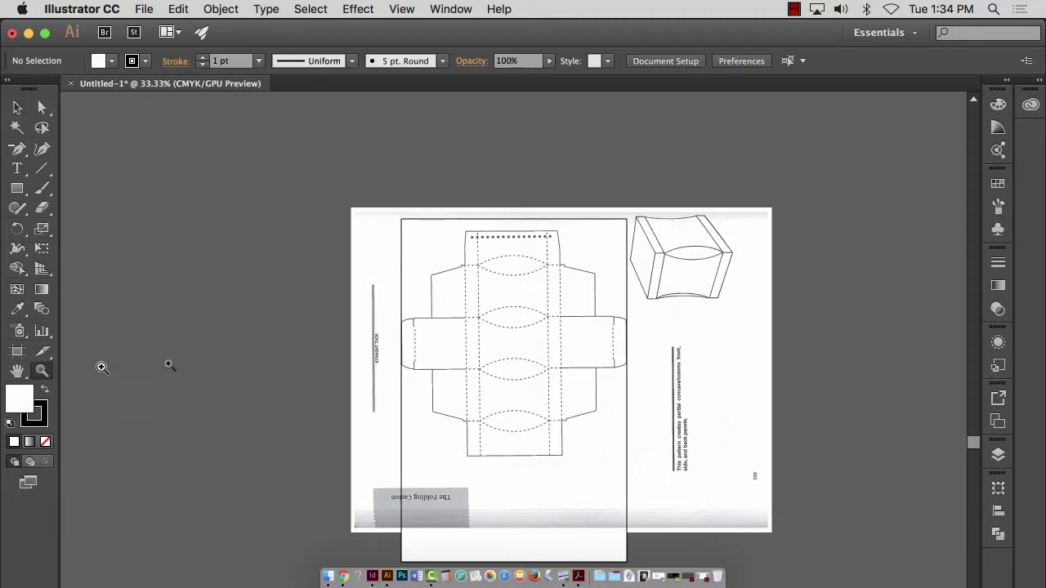
pyautogui.click(17, 107)
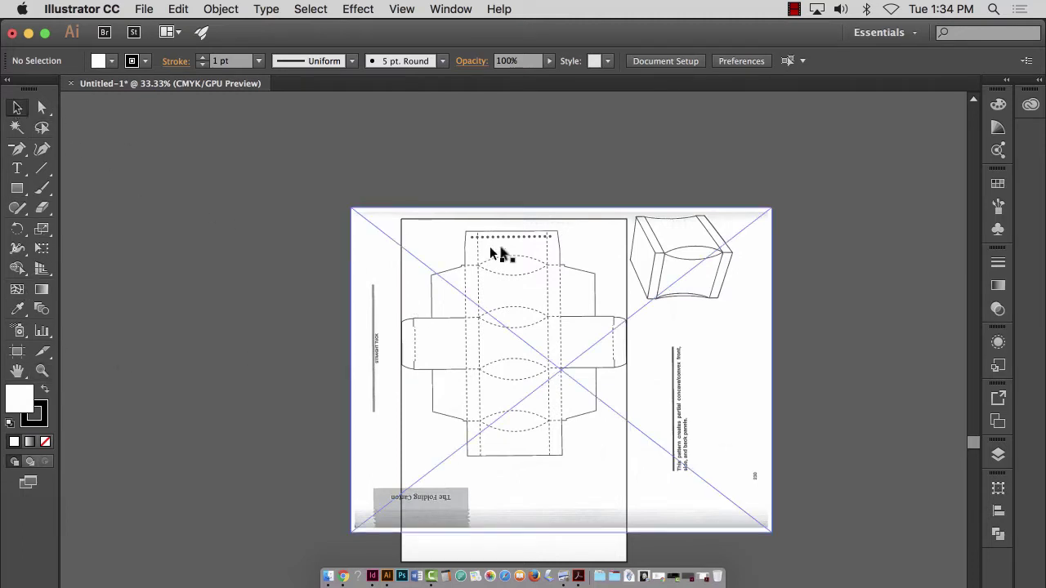
pyautogui.click(531, 259)
pyautogui.press('Up')
pyautogui.press('Up')
pyautogui.press('Up')
pyautogui.press('Up')
pyautogui.press('Up')
pyautogui.press('Up')
pyautogui.press('Up')
pyautogui.press('Up')
pyautogui.press('Up')
pyautogui.press('Up')
pyautogui.press('Up')
pyautogui.press('Up')
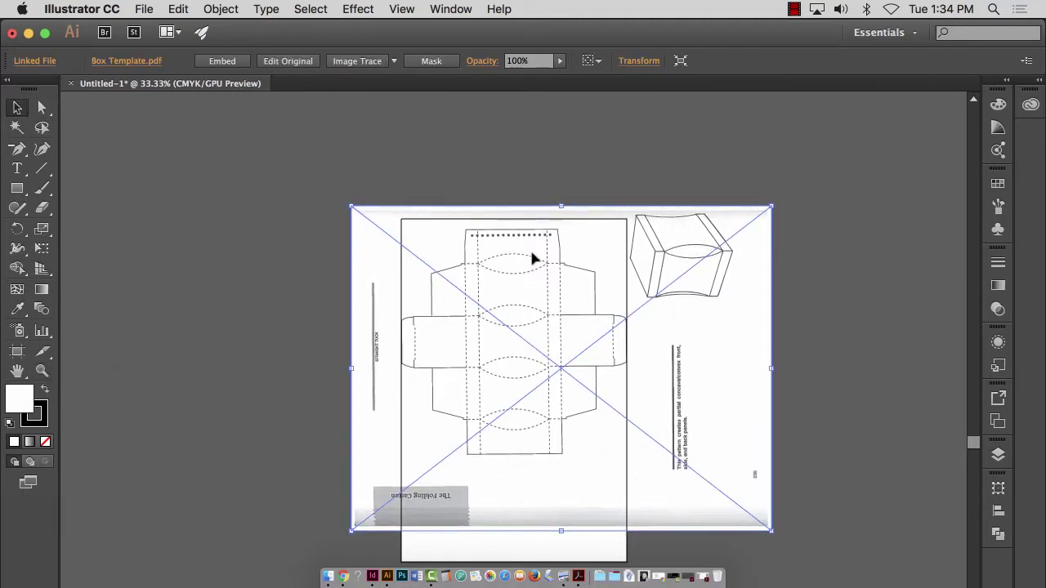
pyautogui.press('Up')
pyautogui.press('Up')
pyautogui.press('Up')
pyautogui.press('Up')
pyautogui.press('Up')
pyautogui.press('Up')
pyautogui.press('Up')
pyautogui.press('Up')
pyautogui.press('Up')
pyautogui.press('Up')
pyautogui.press('Up')
pyautogui.press('Up')
pyautogui.press('Up')
pyautogui.press('Up')
pyautogui.press('Up')
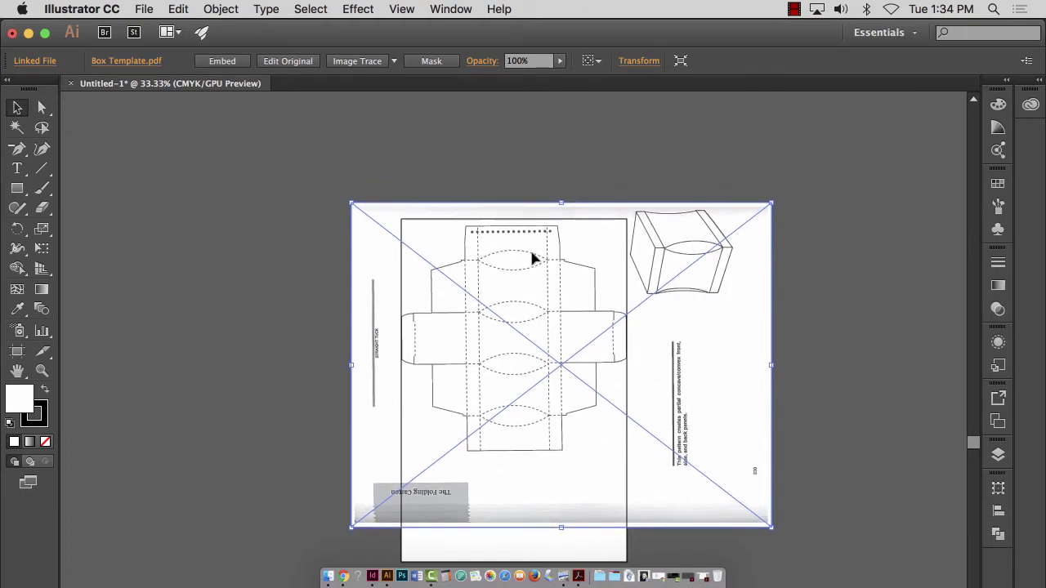
pyautogui.press('Up')
pyautogui.press('Up')
pyautogui.press('Up')
pyautogui.press('Up')
pyautogui.press('Up')
pyautogui.press('Up')
pyautogui.press('Up')
pyautogui.press('Up')
pyautogui.press('Up')
pyautogui.press('Up')
pyautogui.press('Up')
pyautogui.press('Up')
pyautogui.press('Up')
pyautogui.press('Up')
pyautogui.press('Up')
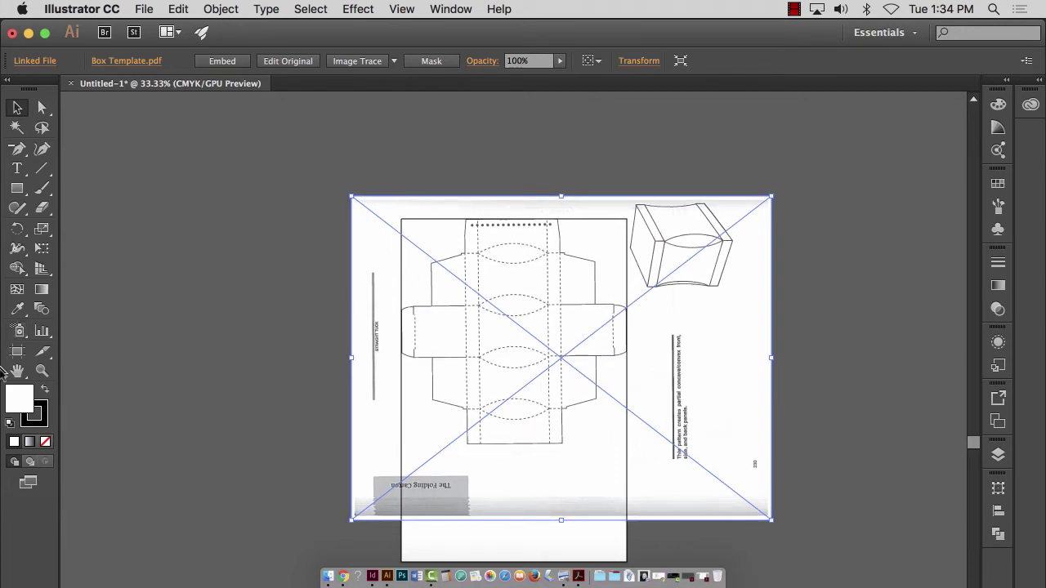
# Step: Deselect the template and turn the guides and the grid back on
pyautogui.click(41, 370)
pyautogui.moveTo(462, 207); pyautogui.dragTo(485, 205)
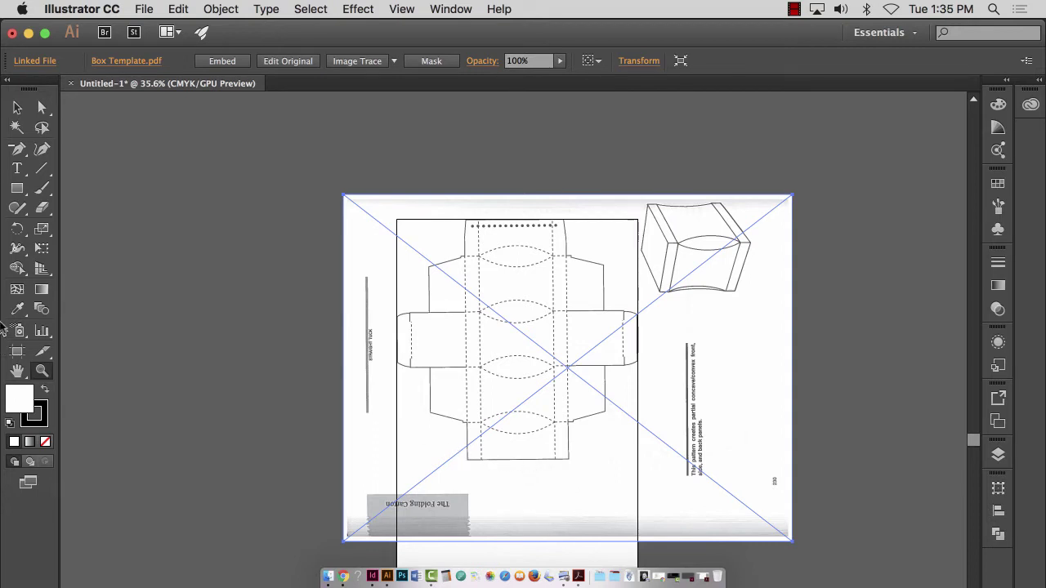
pyautogui.click(16, 107)
pyautogui.click(126, 163)
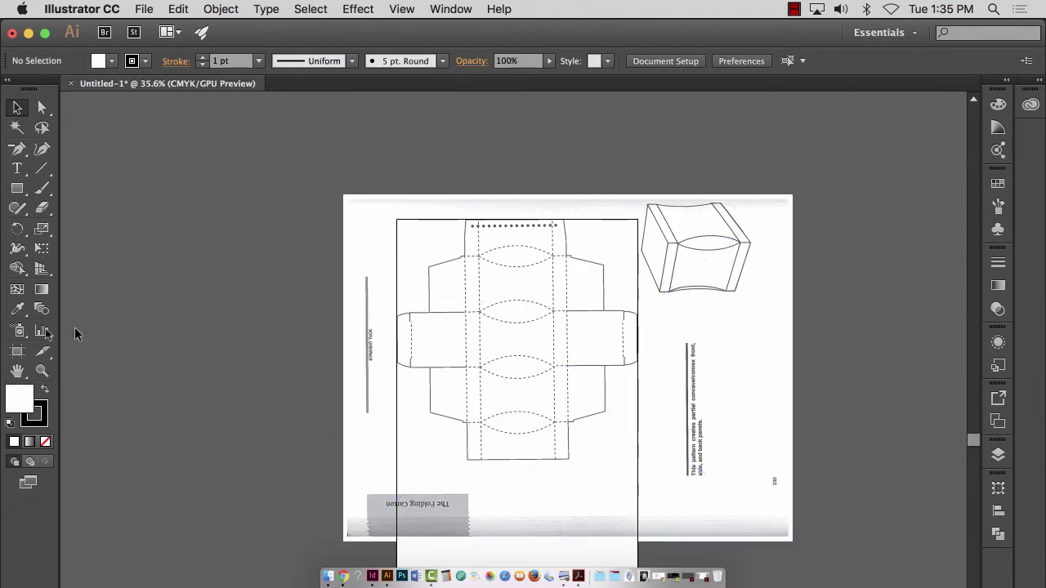
pyautogui.click(401, 9)
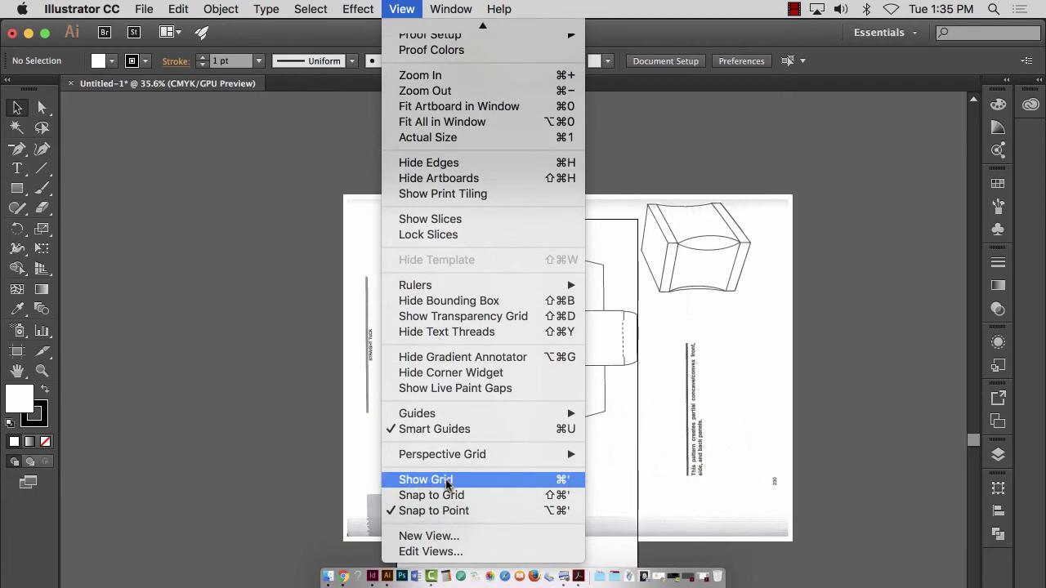
pyautogui.moveTo(450, 411)
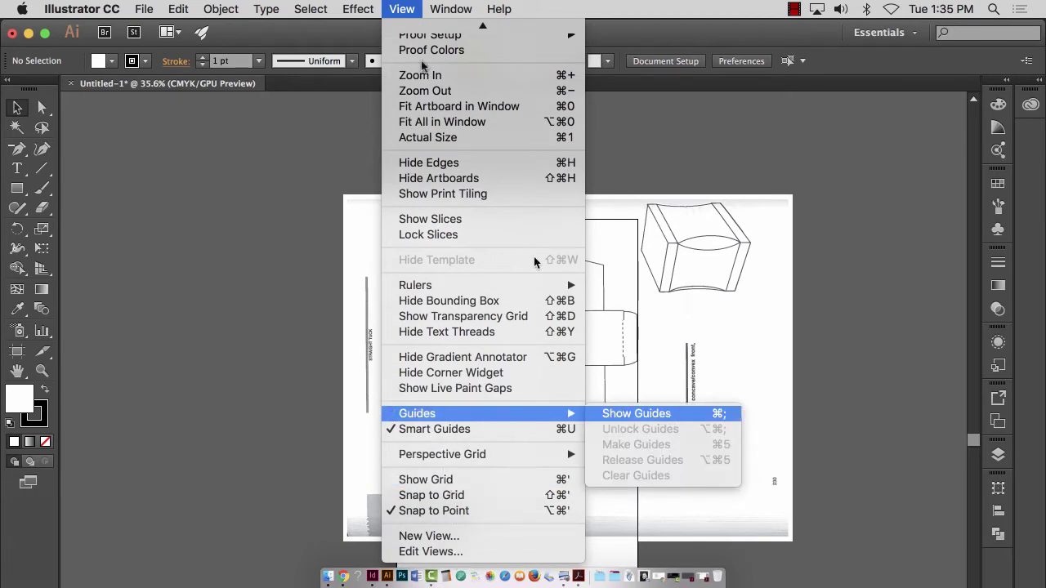
pyautogui.click(605, 413)
pyautogui.click(401, 9)
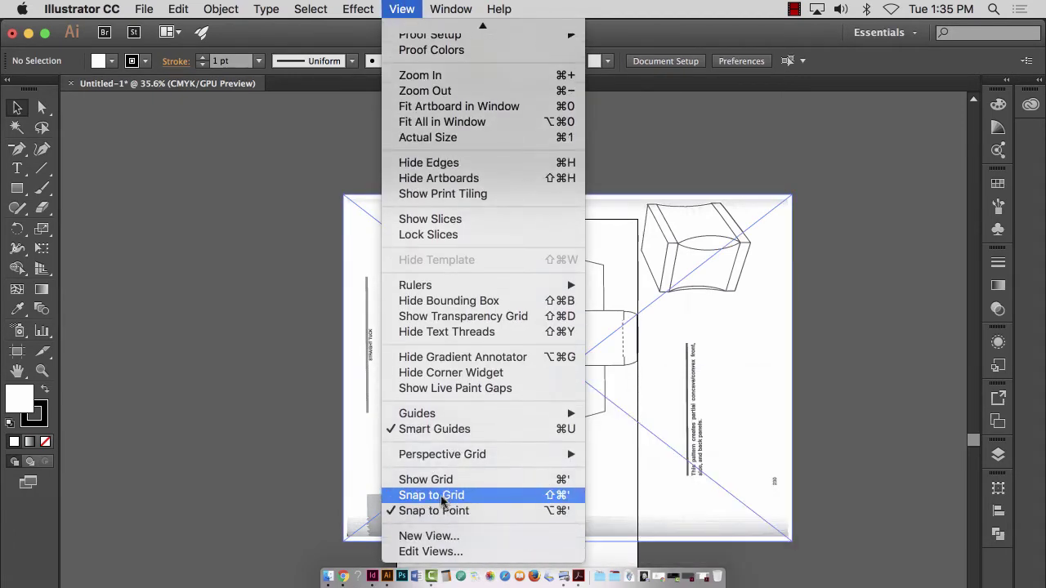
pyautogui.click(435, 482)
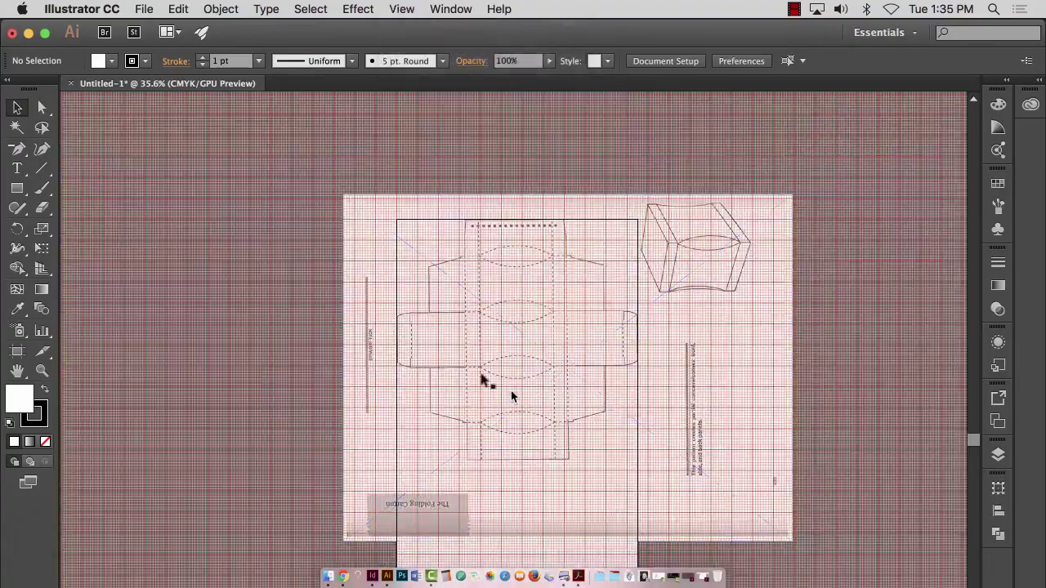
# Step: Examine how straight the box outline and fold lines run against the grid, from the top flap to the bottom flap
pyautogui.click(41, 371)
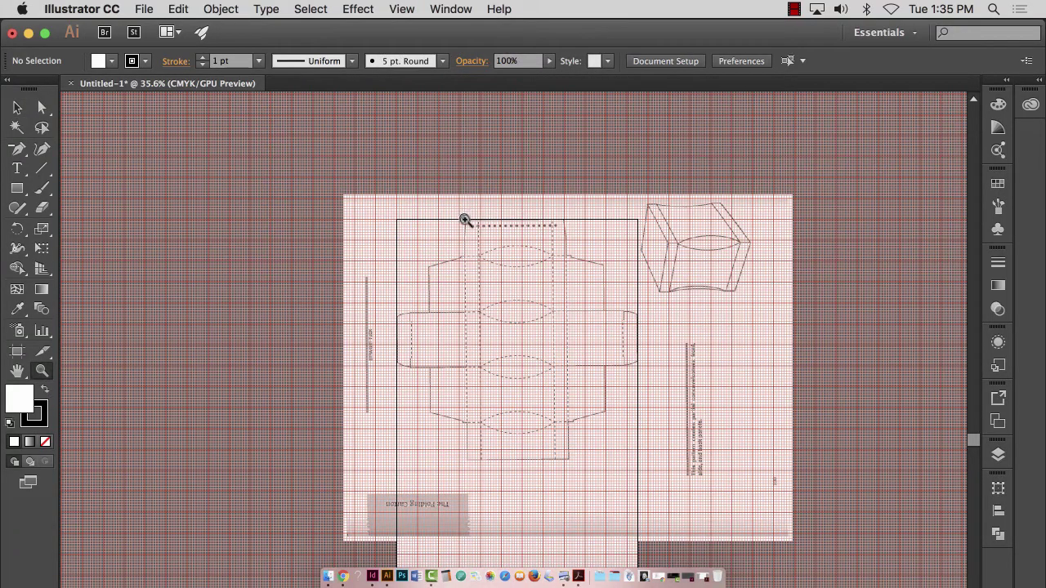
pyautogui.moveTo(463, 218); pyautogui.dragTo(707, 443)
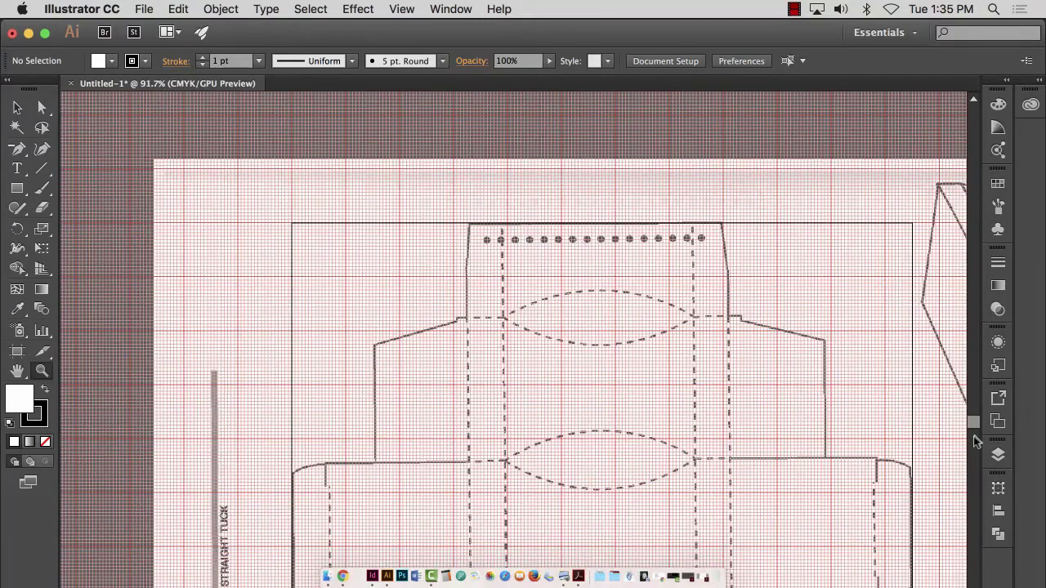
pyautogui.moveTo(972, 423); pyautogui.dragTo(975, 441)
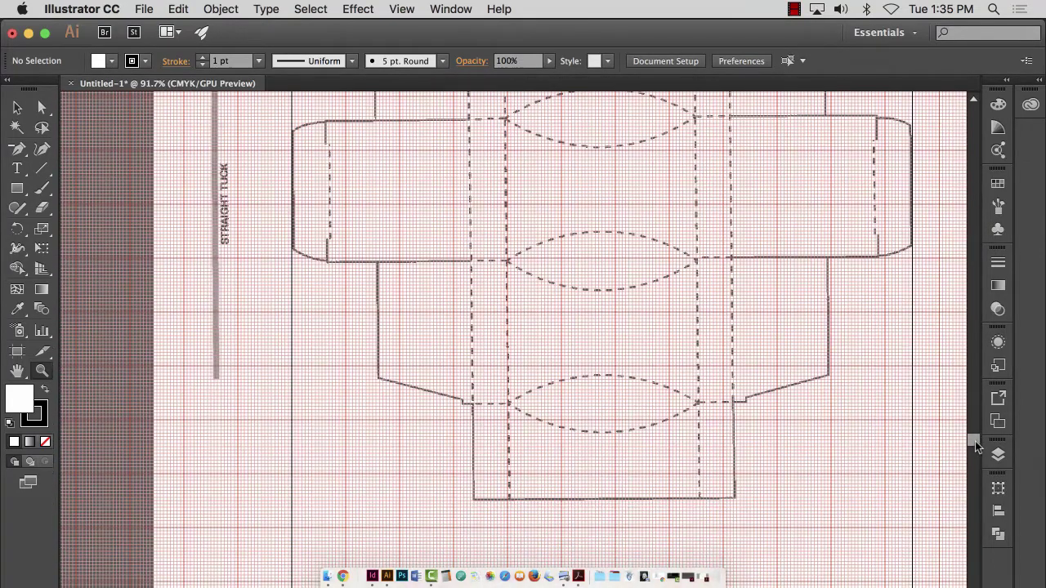
pyautogui.scroll(-2, 602, 409)
pyautogui.scroll(10, 572, 403)
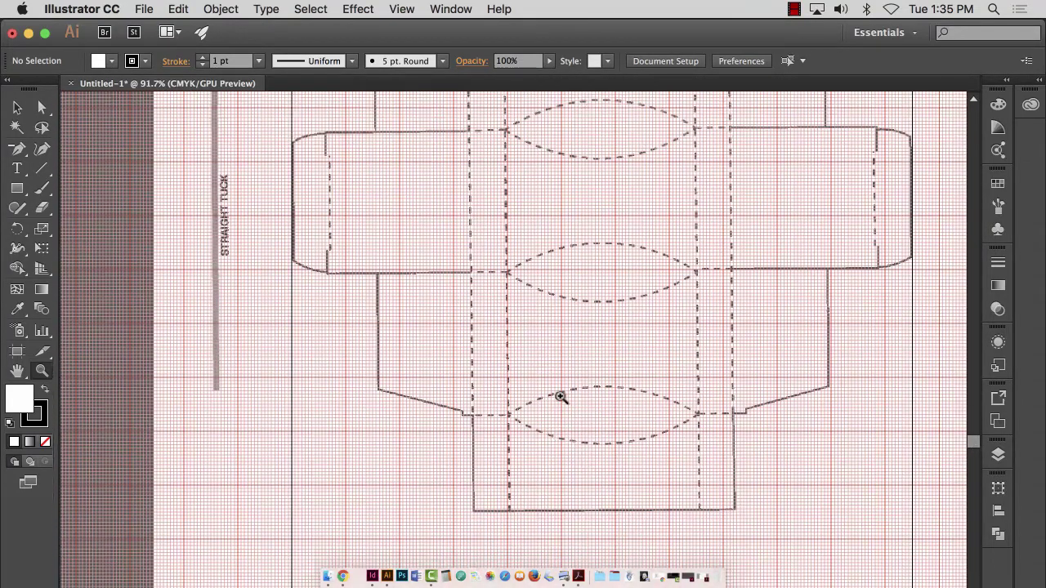
pyautogui.scroll(-10, 562, 391)
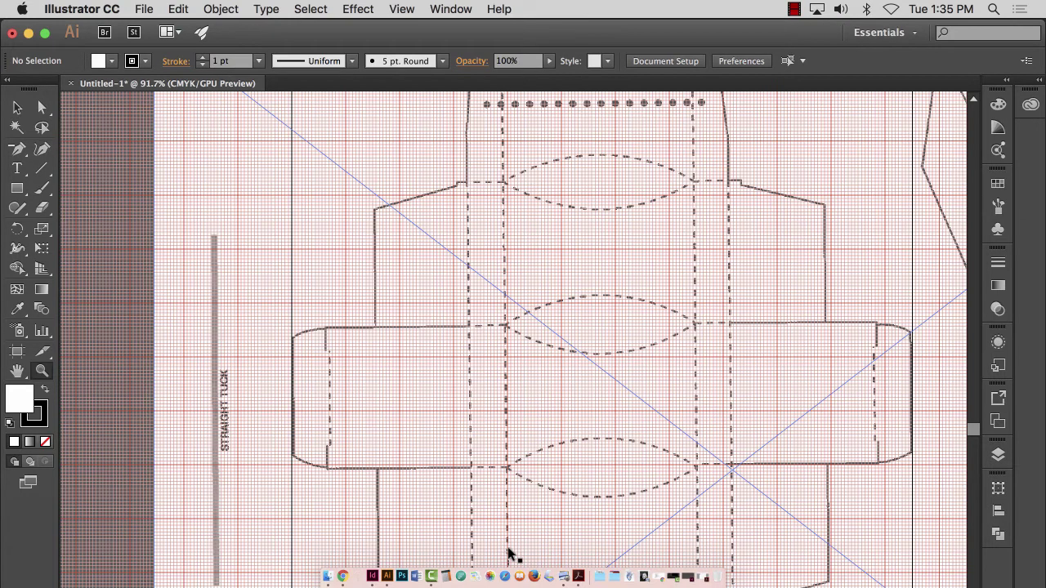
pyautogui.keyDown('alt'); pyautogui.click(508, 549); pyautogui.keyUp('alt')
pyautogui.keyDown('alt'); pyautogui.click(508, 549); pyautogui.keyUp('alt')
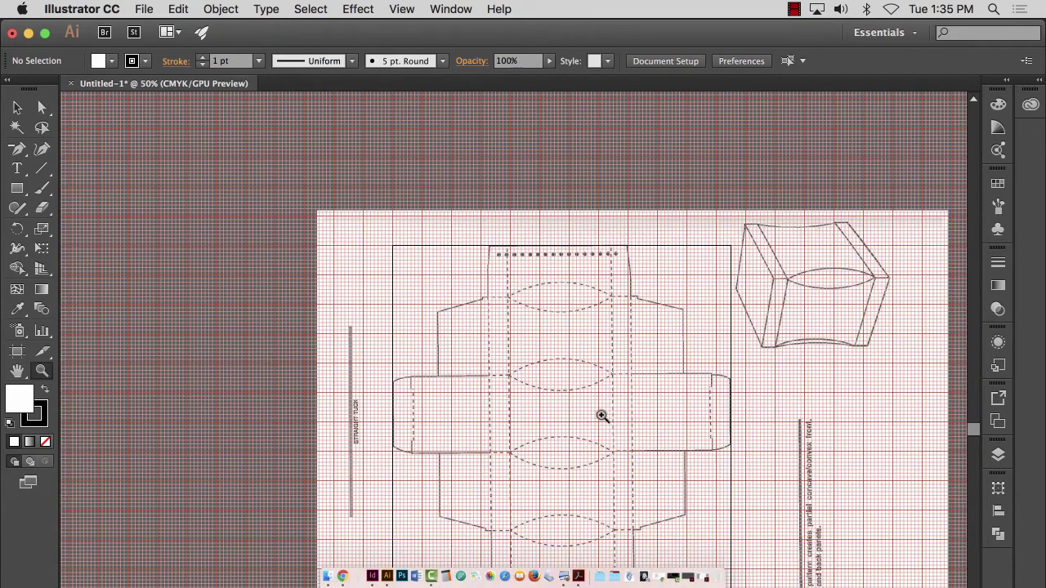
pyautogui.scroll(-3, 612, 415)
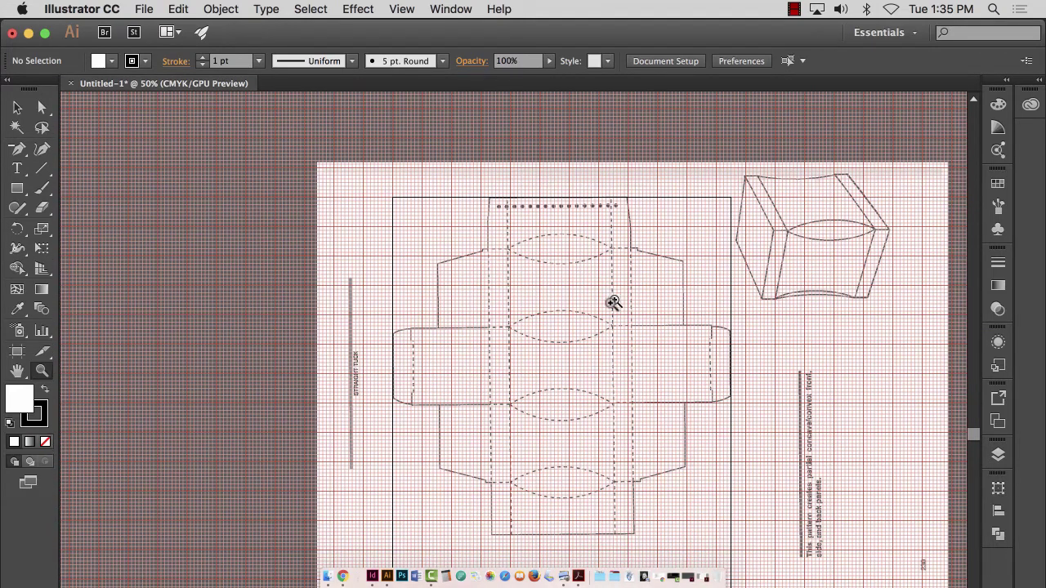
# Step: Select the template and preview rotating it by -1° with the Rotate options, keeping the artwork unobstructed
pyautogui.click(17, 107)
pyautogui.click(482, 307)
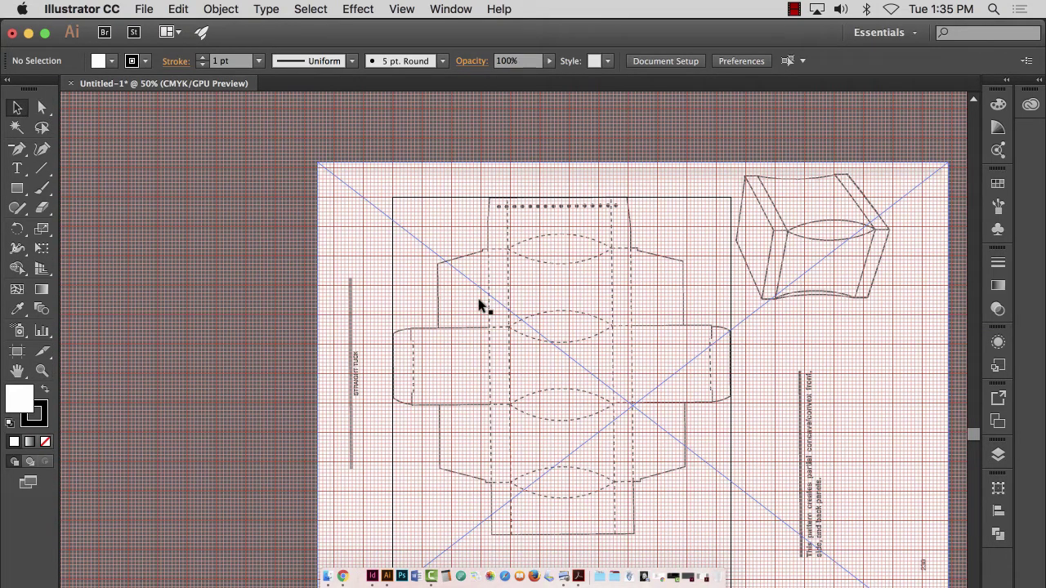
pyautogui.click(482, 307)
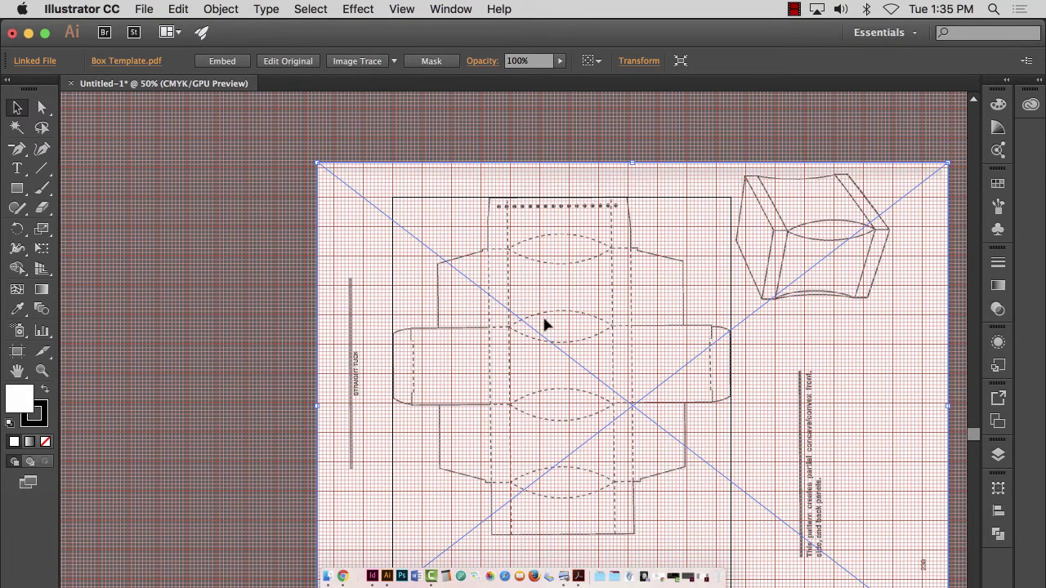
pyautogui.doubleClick(17, 231)
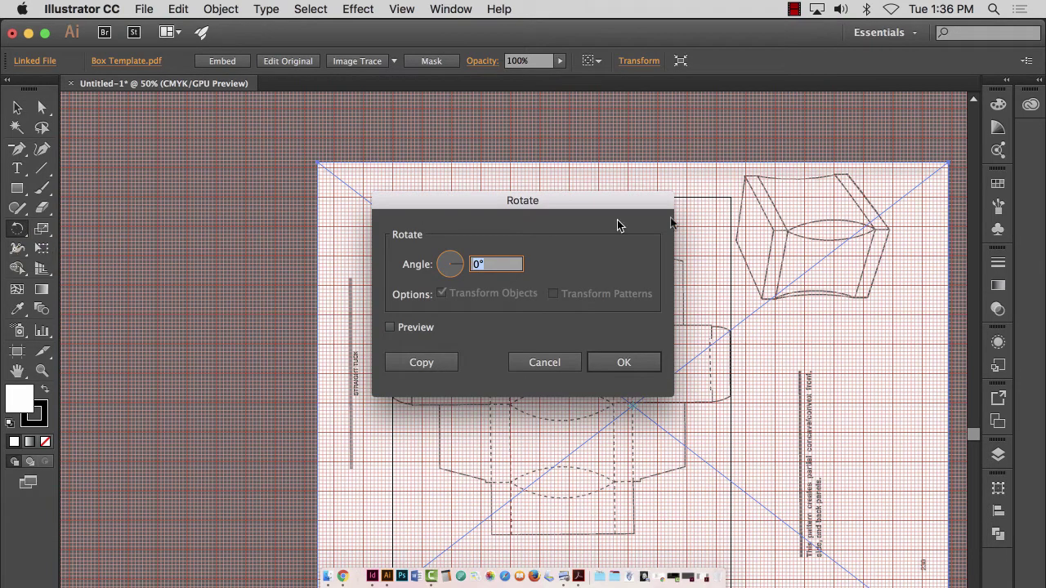
pyautogui.moveTo(542, 210); pyautogui.dragTo(226, 123)
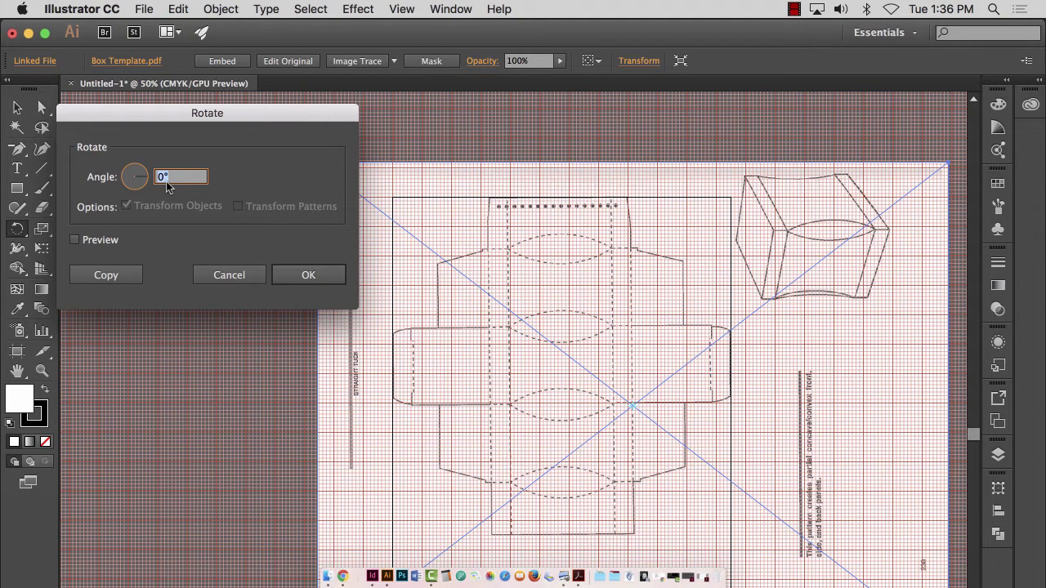
pyautogui.write('-.5')
pyautogui.press('BackSpace')
pyautogui.press('BackSpace')
pyautogui.write('1')
pyautogui.click(75, 239)
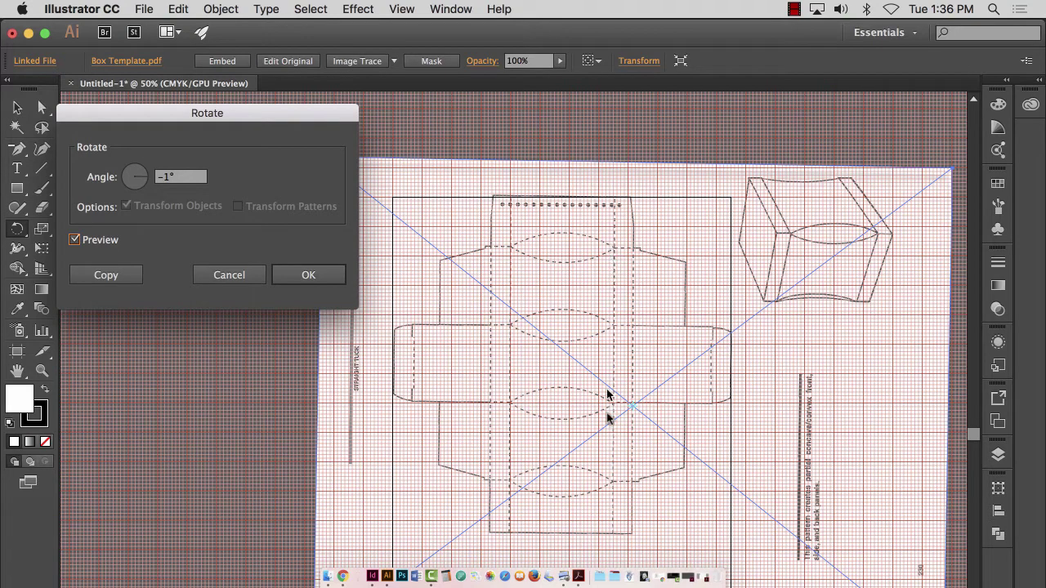
# Step: Preview rotating the template by -0.5° to compare its straightness with the grid
pyautogui.click(166, 178)
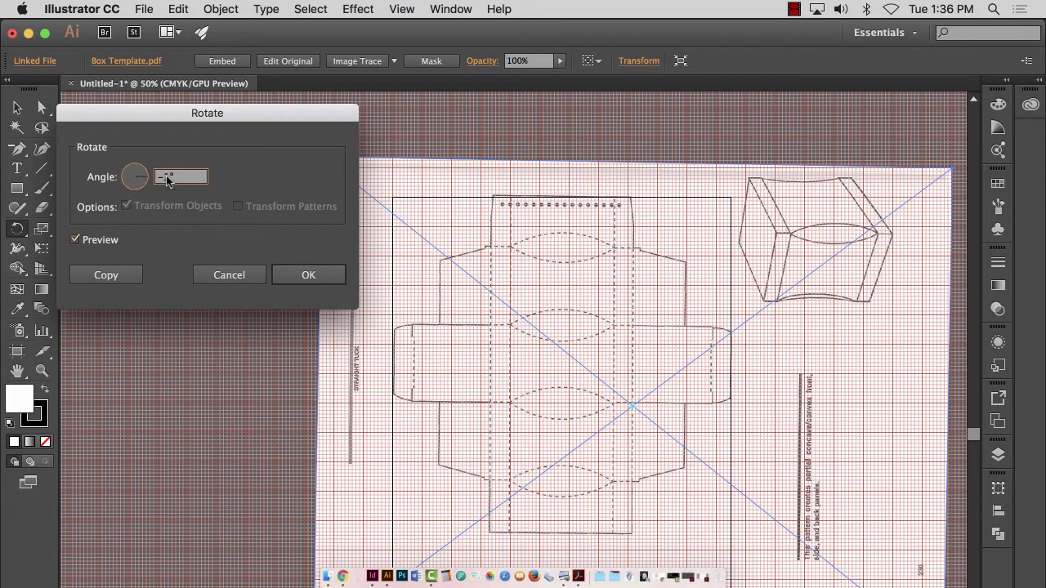
pyautogui.write('-.5')
pyautogui.click(73, 240)
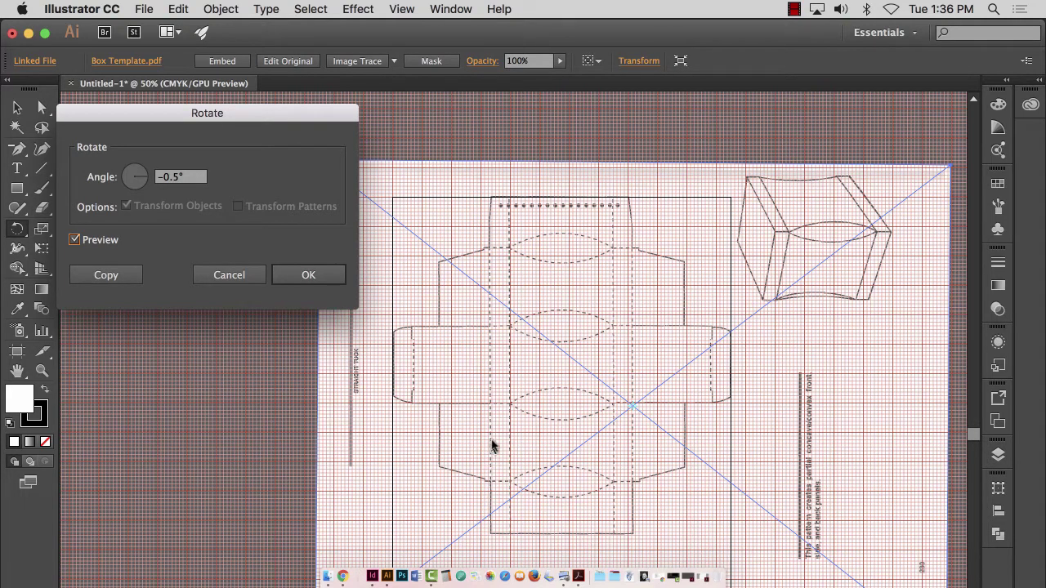
# Step: Rotate the template by -0.6° after comparing it with the unrotated state, and deselect it
pyautogui.click(176, 178)
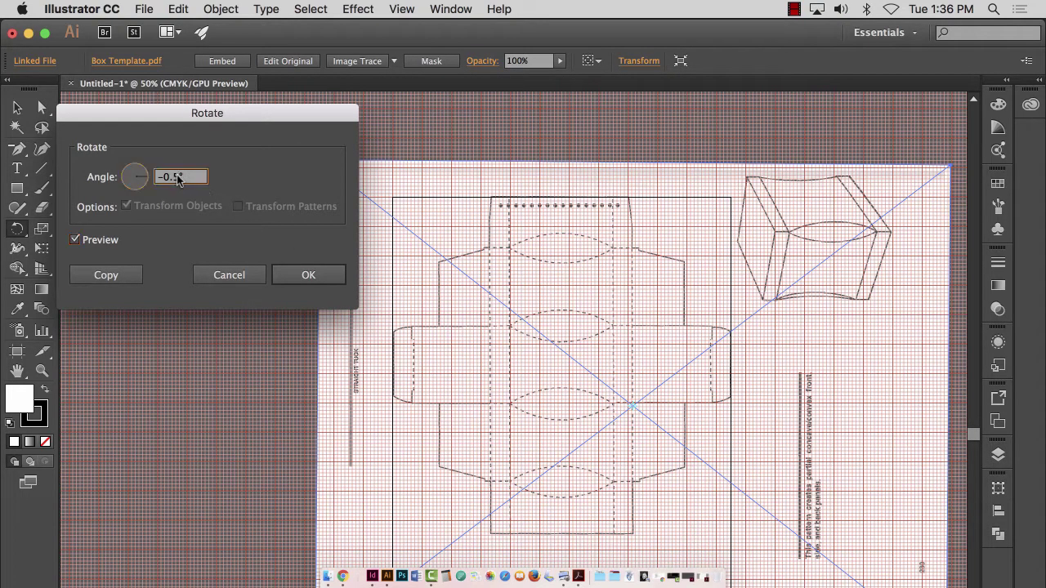
pyautogui.write('-0.6')
pyautogui.click(75, 240)
pyautogui.click(75, 239)
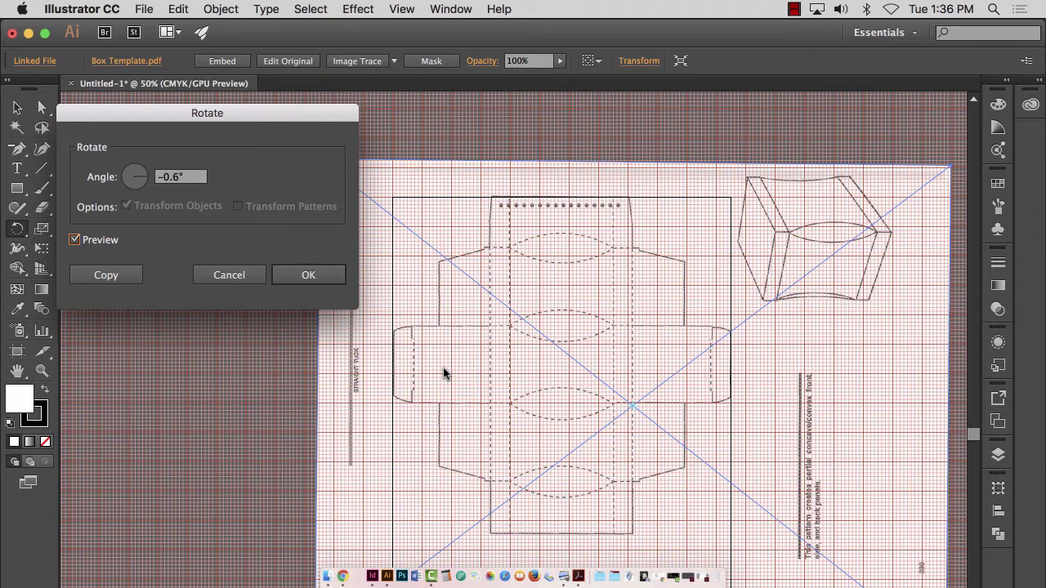
pyautogui.click(338, 276)
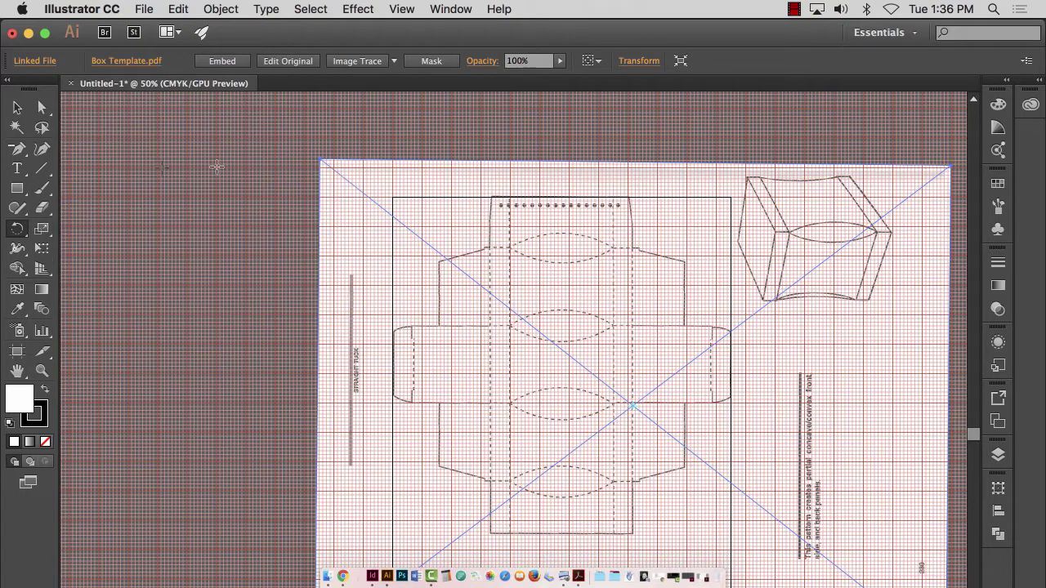
pyautogui.click(17, 108)
pyautogui.click(187, 163)
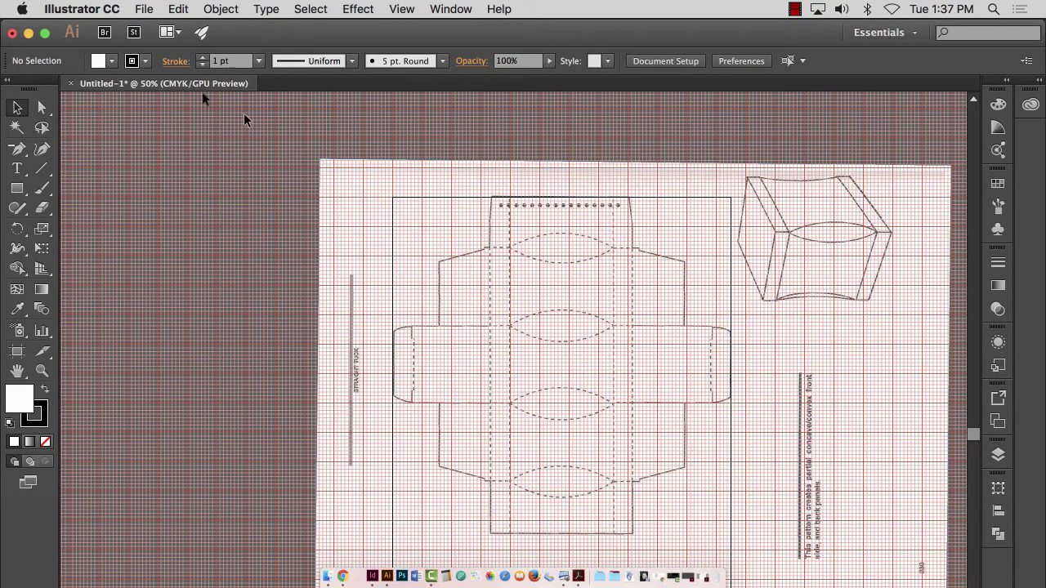
# Step: Try to save the document to the Desktop as Box Template.ai in Illustrator CC format with the default options
pyautogui.click(143, 9)
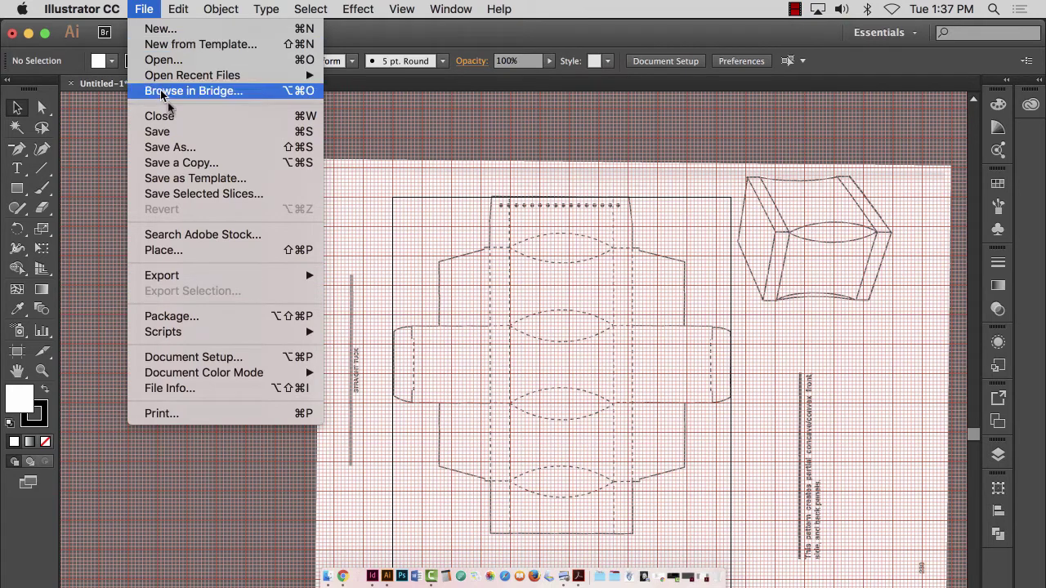
pyautogui.click(176, 149)
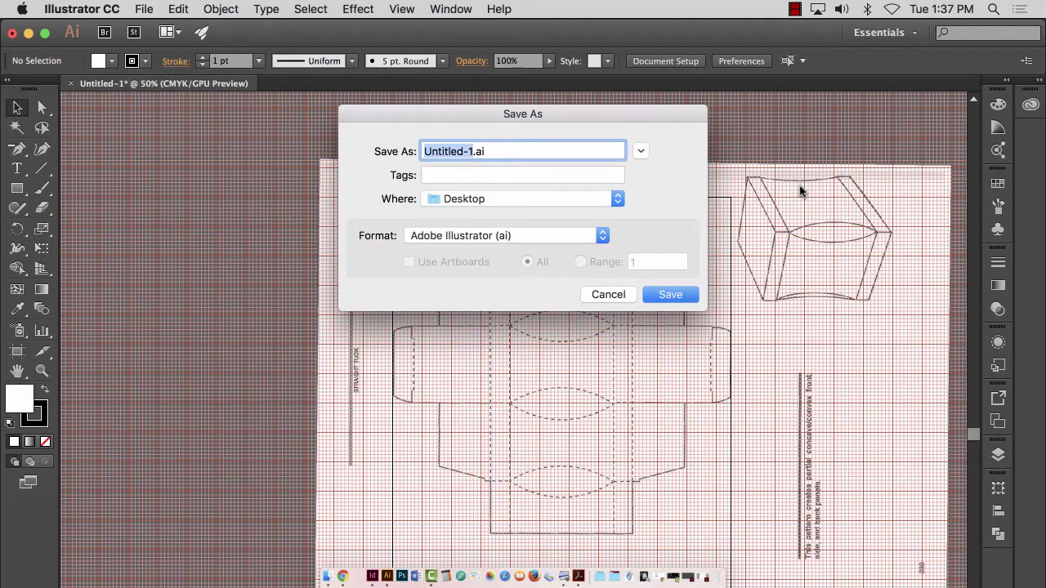
pyautogui.write('Box Temp')
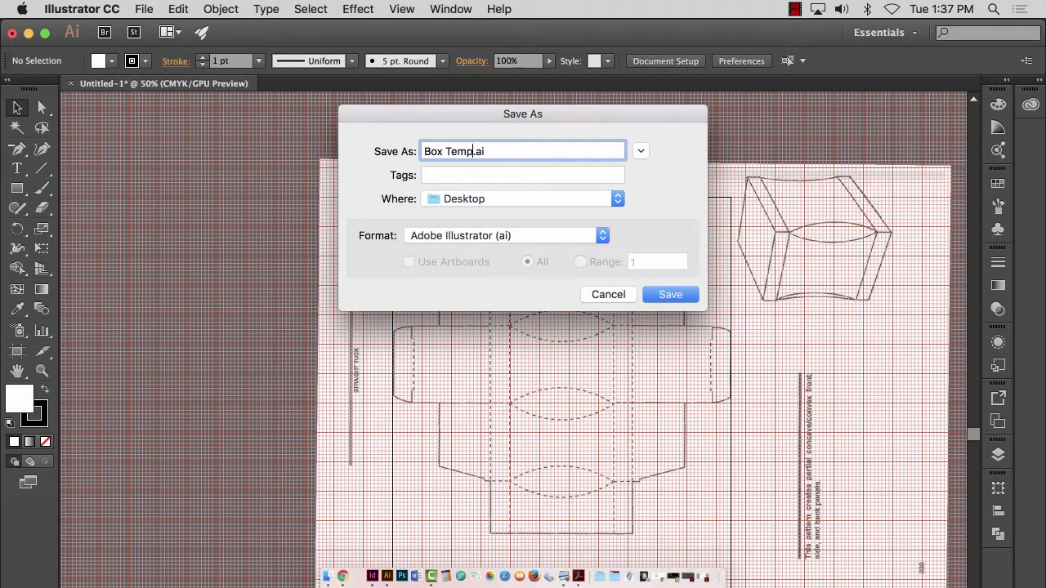
pyautogui.write('late')
pyautogui.click(672, 296)
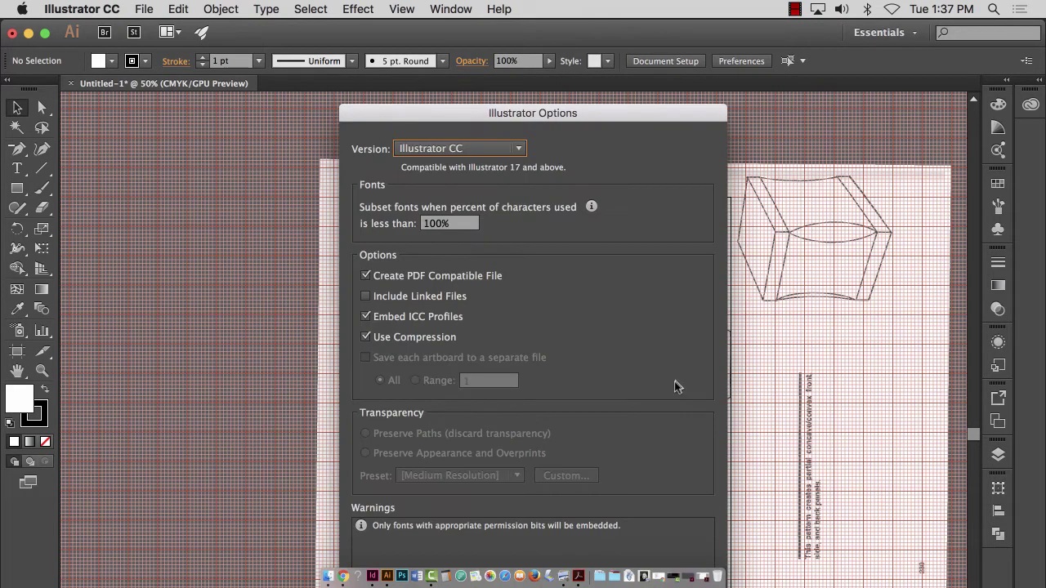
pyautogui.moveTo(609, 116); pyautogui.dragTo(445, 31)
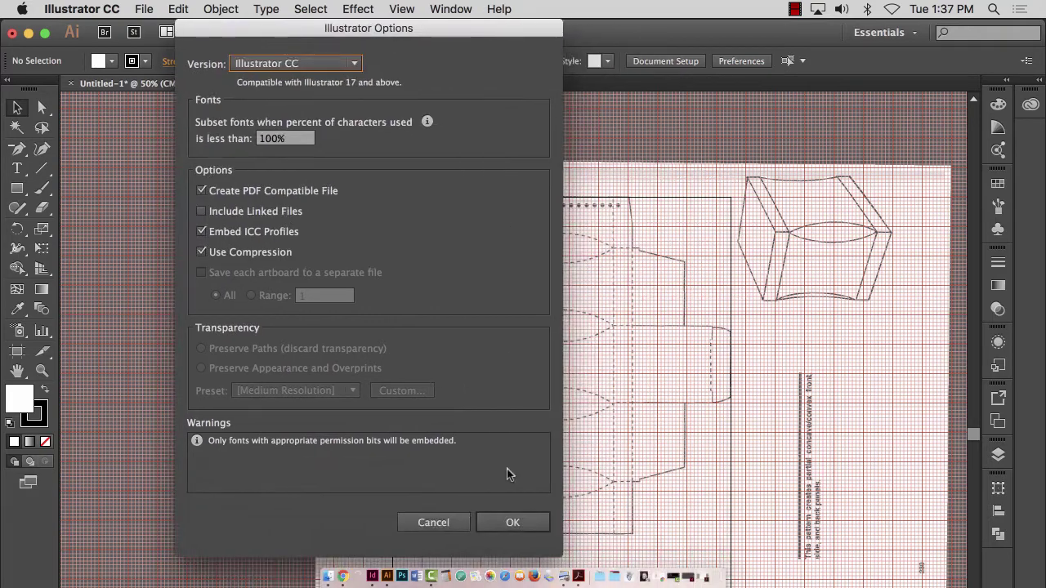
pyautogui.click(513, 523)
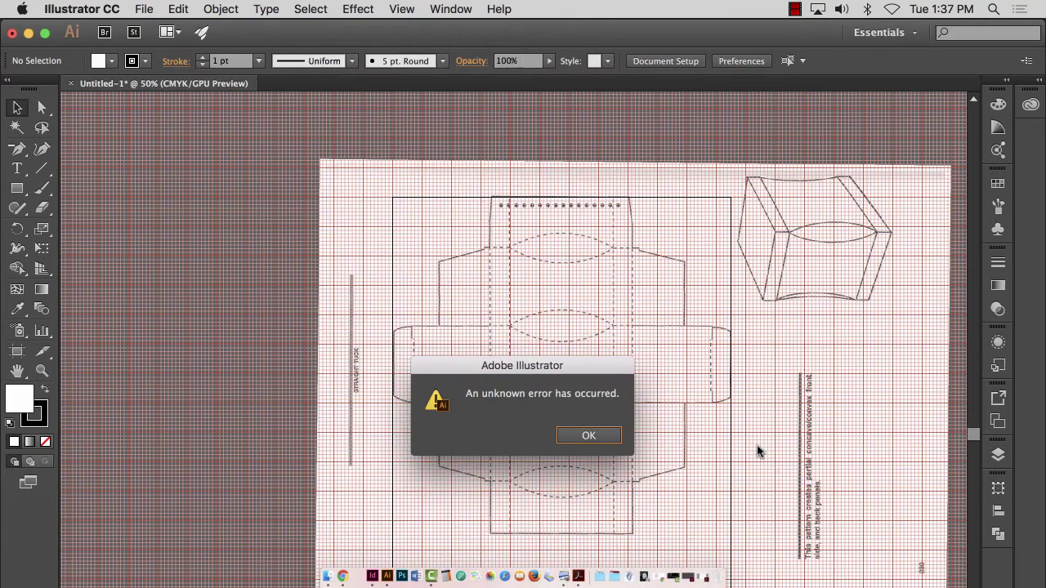
pyautogui.moveTo(561, 370); pyautogui.dragTo(276, 99)
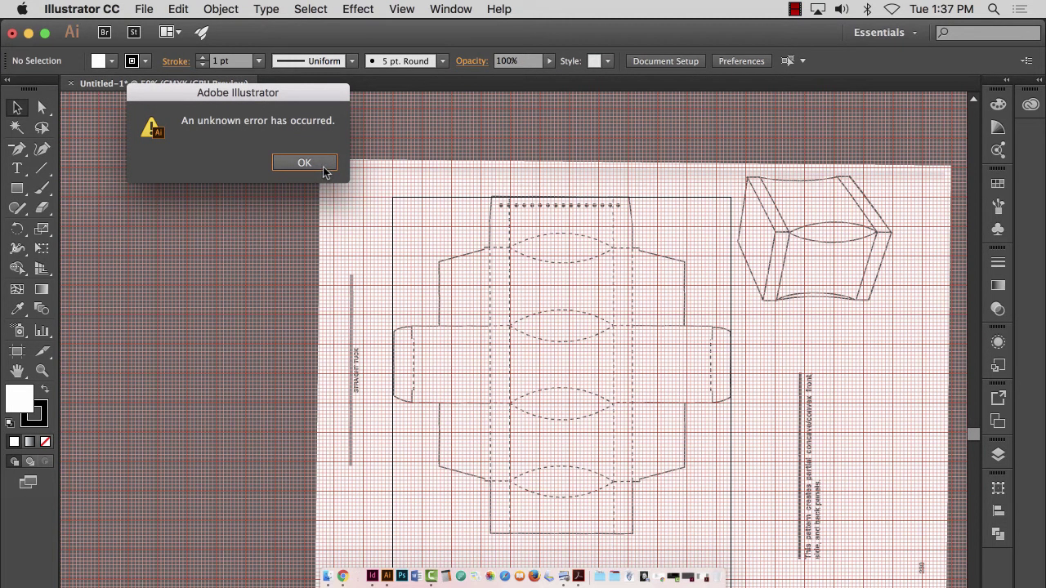
pyautogui.click(324, 168)
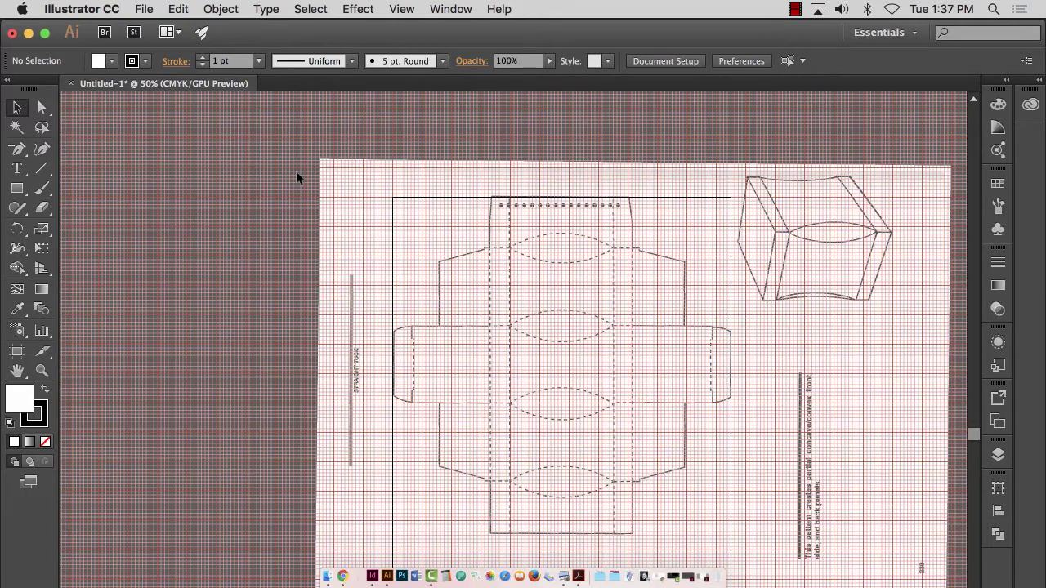
pyautogui.click(146, 9)
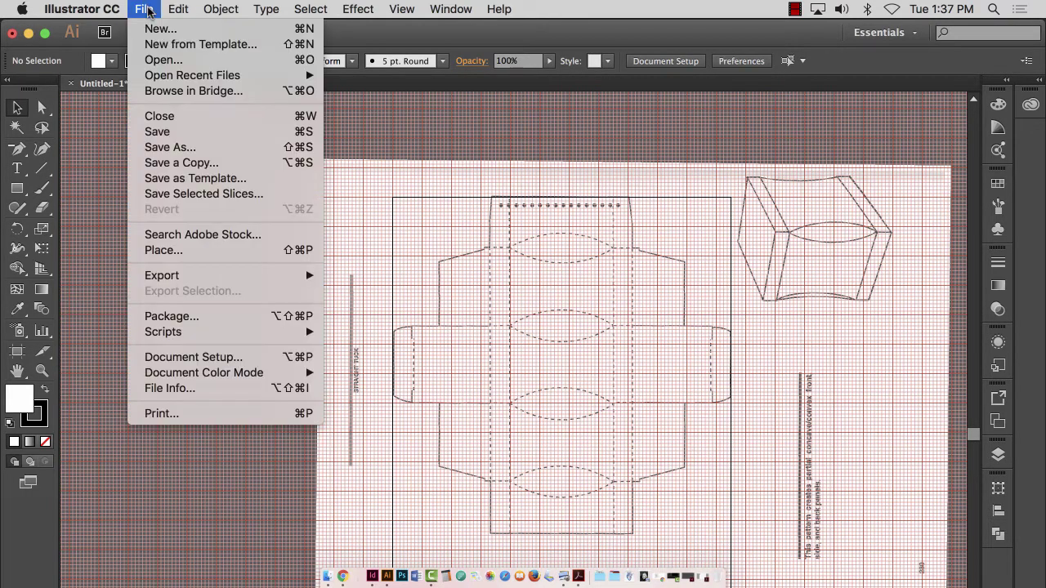
pyautogui.click(170, 147)
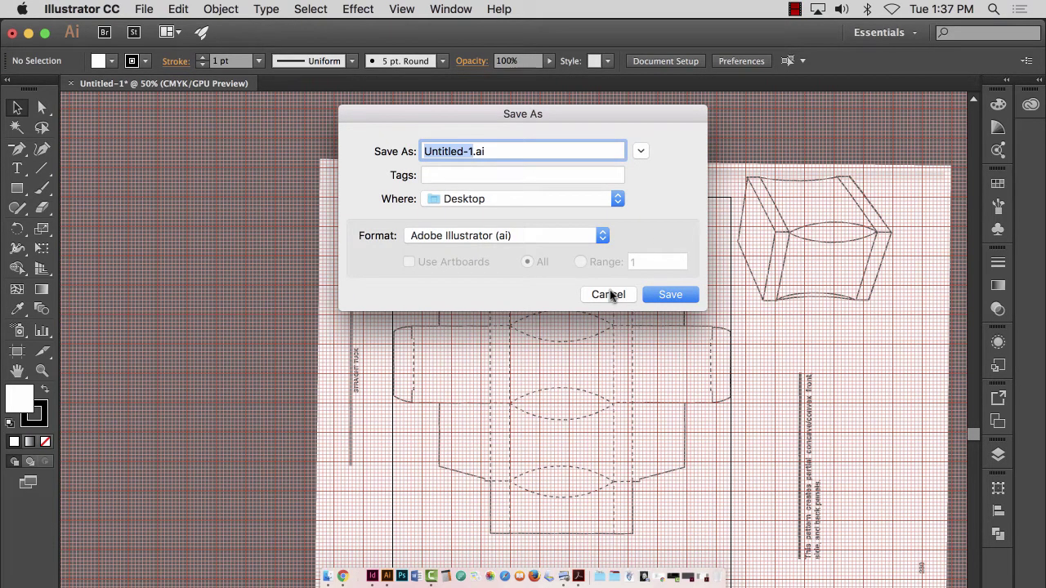
pyautogui.click(615, 295)
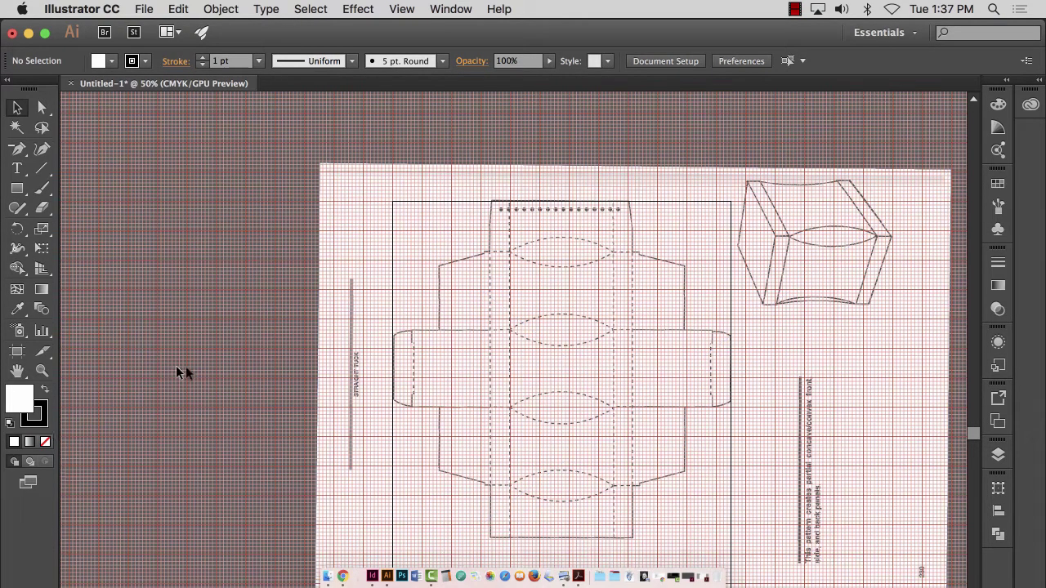
# Step: Lock Layer 1, which holds the placed template
pyautogui.scroll(-5, 204, 369)
pyautogui.scroll(5, 218, 372)
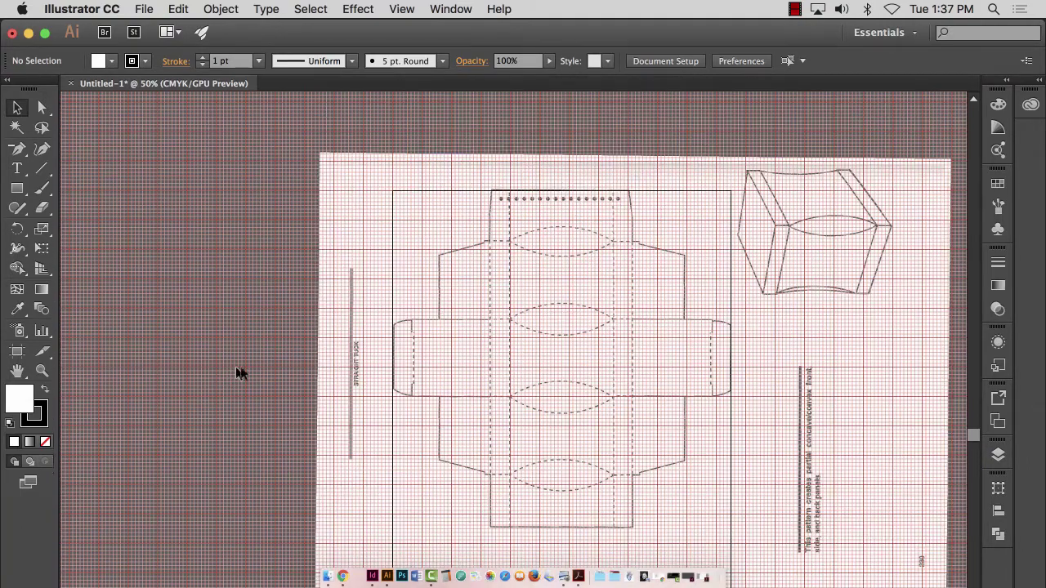
pyautogui.click(906, 346)
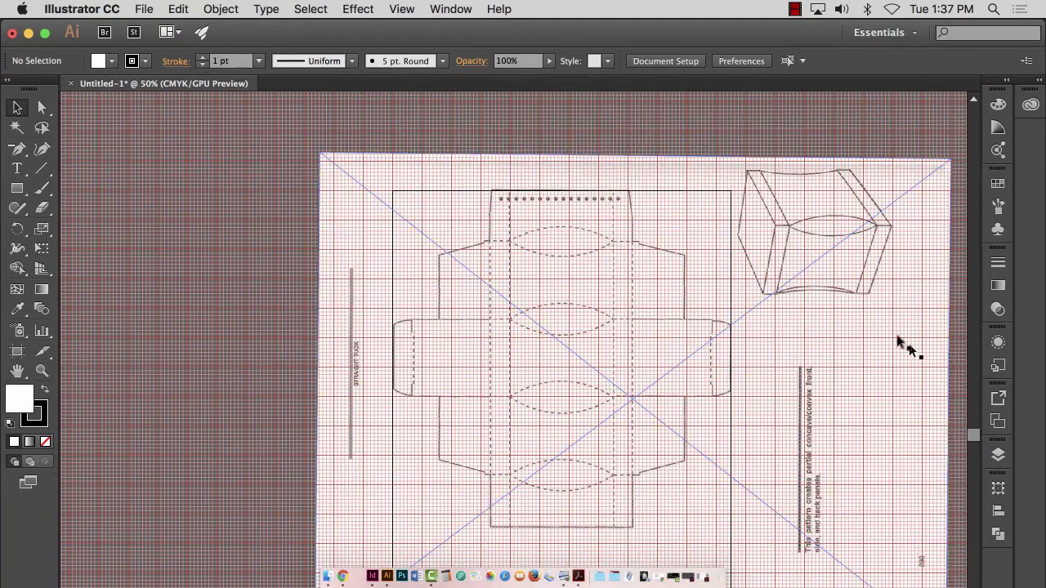
pyautogui.click(997, 454)
pyautogui.click(793, 383)
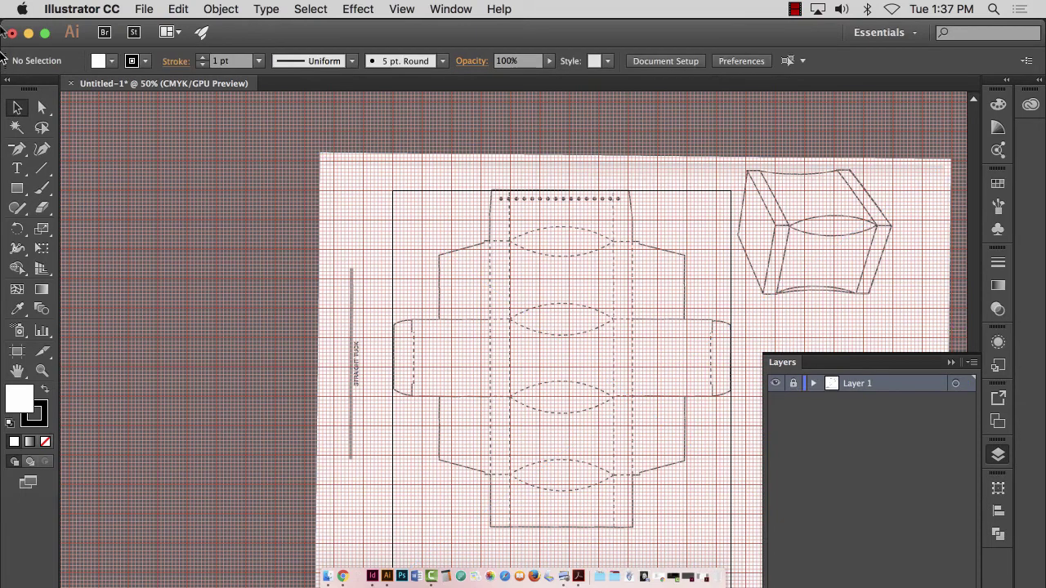
# Step: Retry saving the document to the Desktop as Box Template.ai with the template layer locked
pyautogui.click(144, 9)
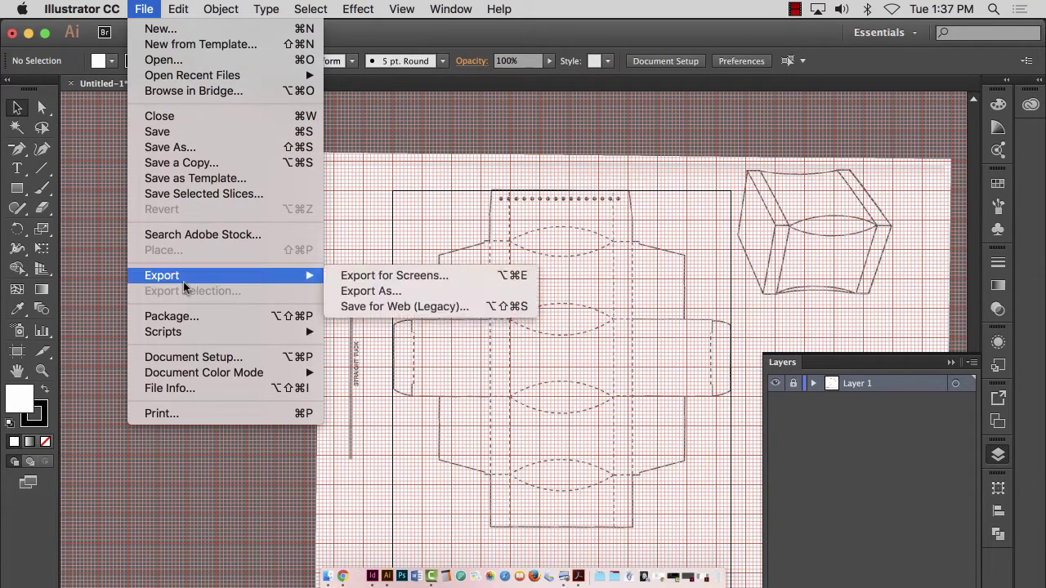
pyautogui.click(182, 148)
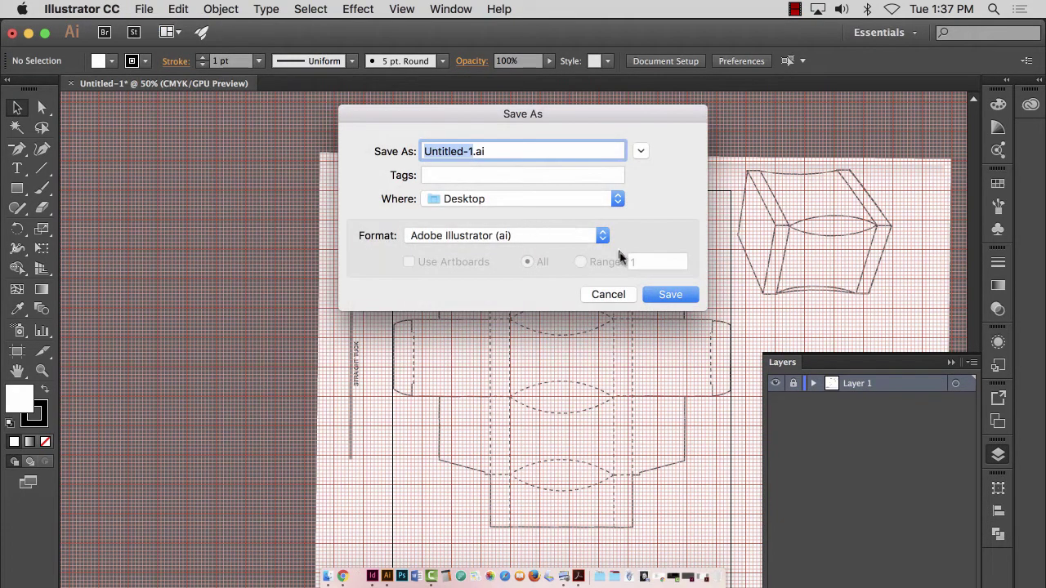
pyautogui.write('Box Template')
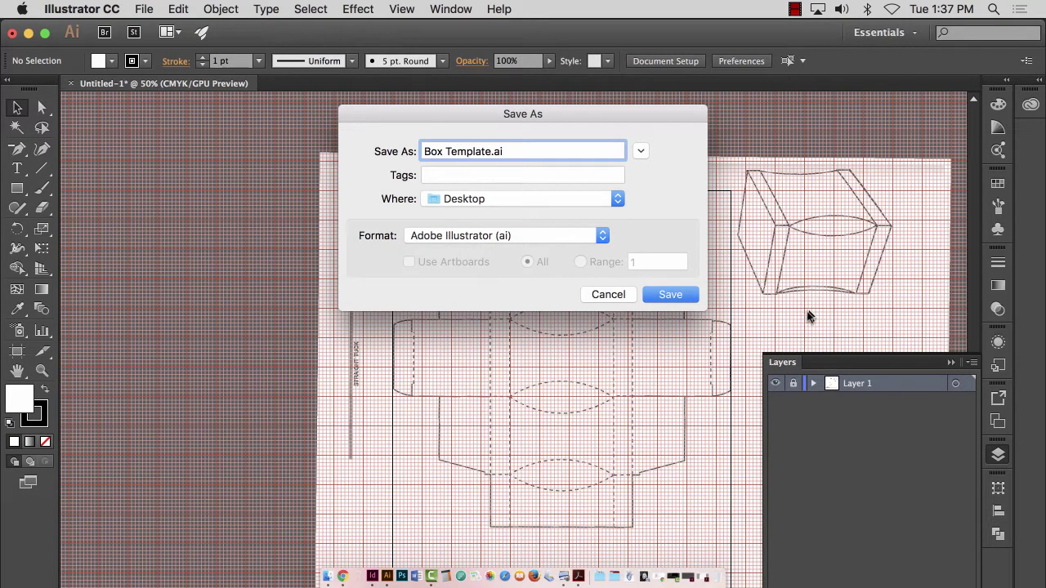
pyautogui.click(669, 294)
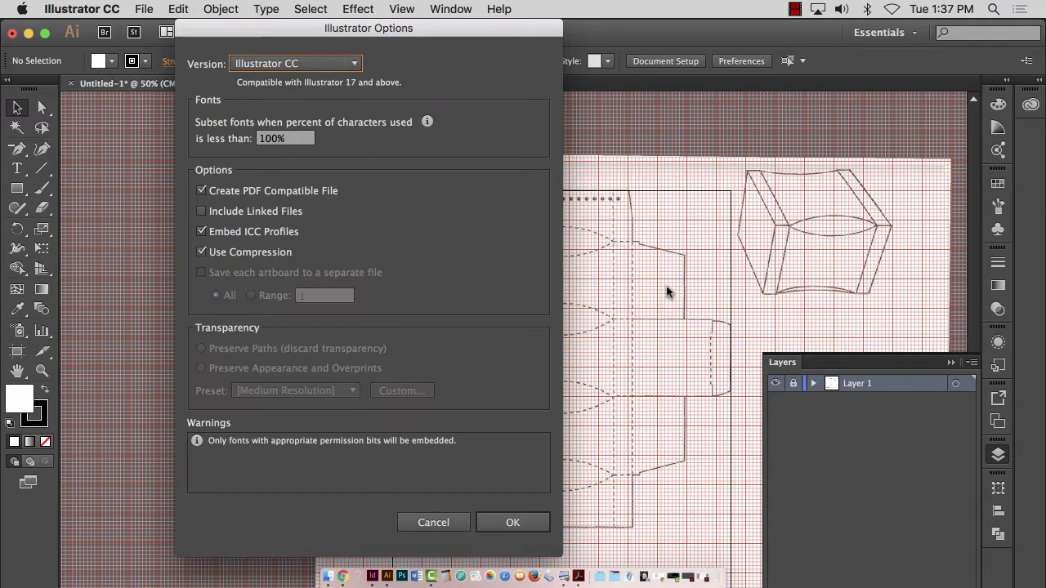
pyautogui.click(511, 521)
pyautogui.click(589, 437)
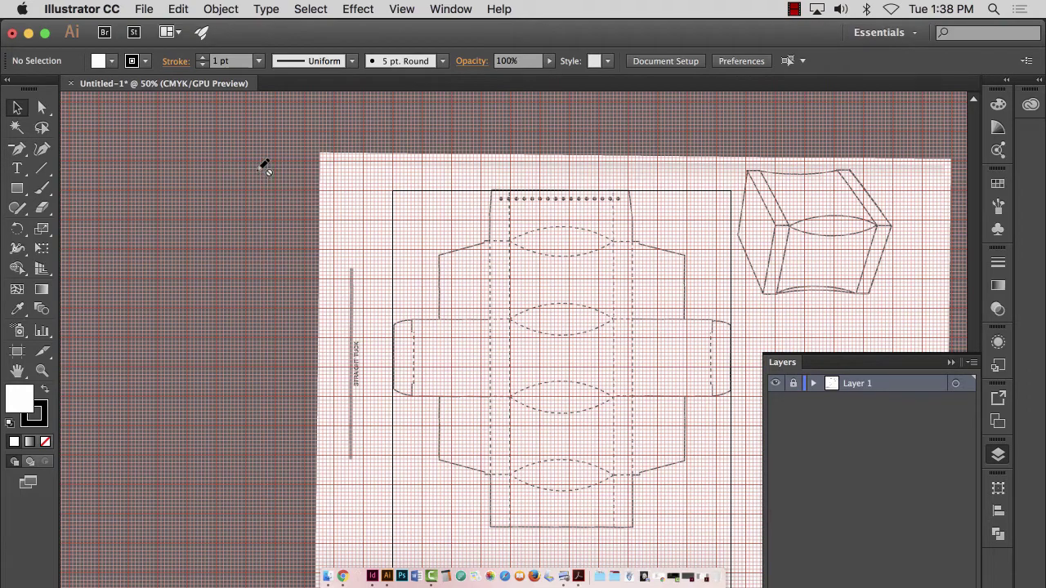
# Step: Minimize Illustrator, move Box Template.pdf to a clear area of the desktop, and open it with Adobe Photoshop CC 2015.5
pyautogui.click(28, 33)
pyautogui.click(413, 181)
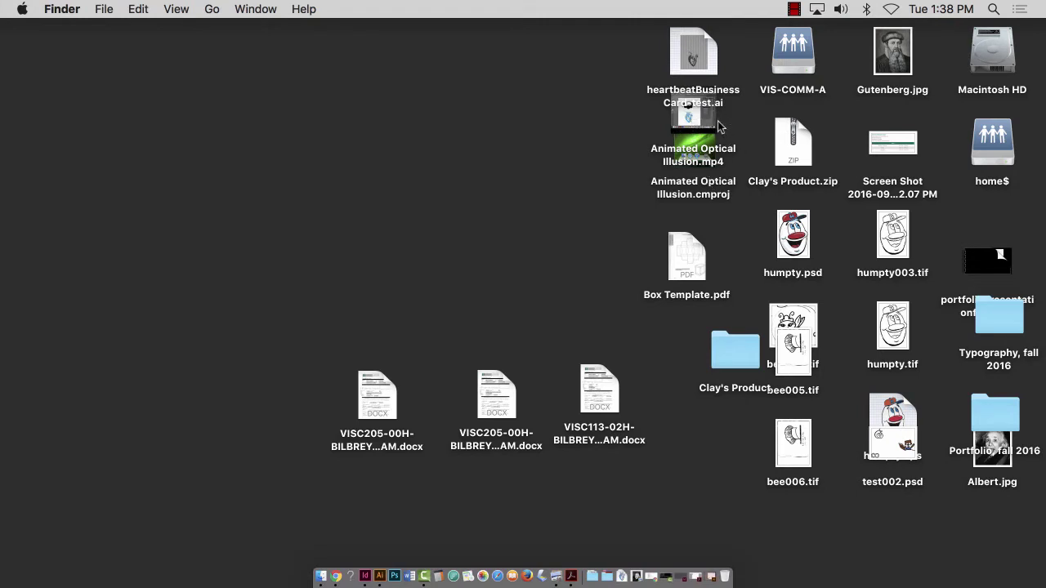
pyautogui.moveTo(679, 272); pyautogui.dragTo(288, 83)
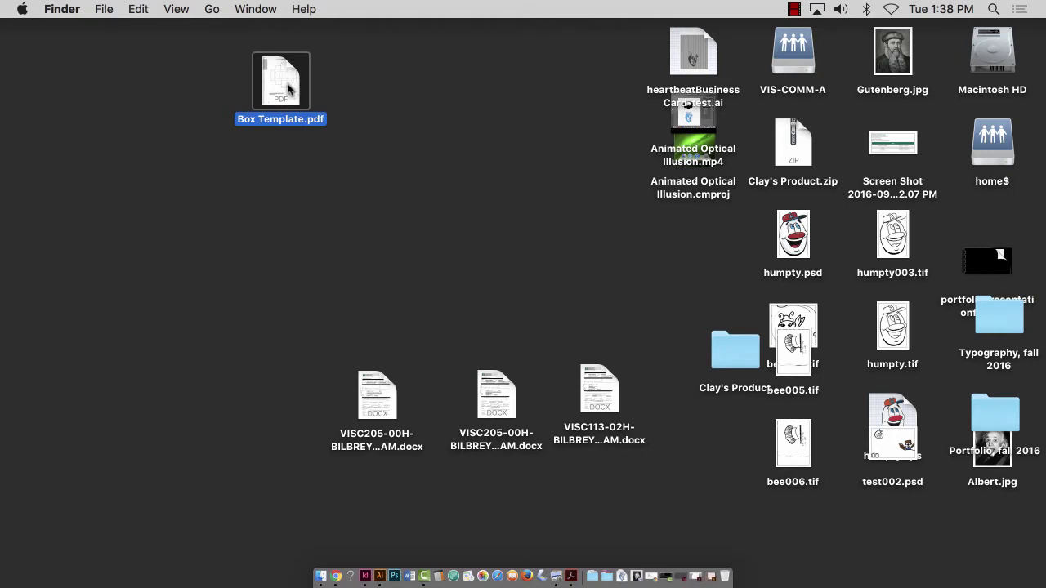
pyautogui.rightClick(288, 88)
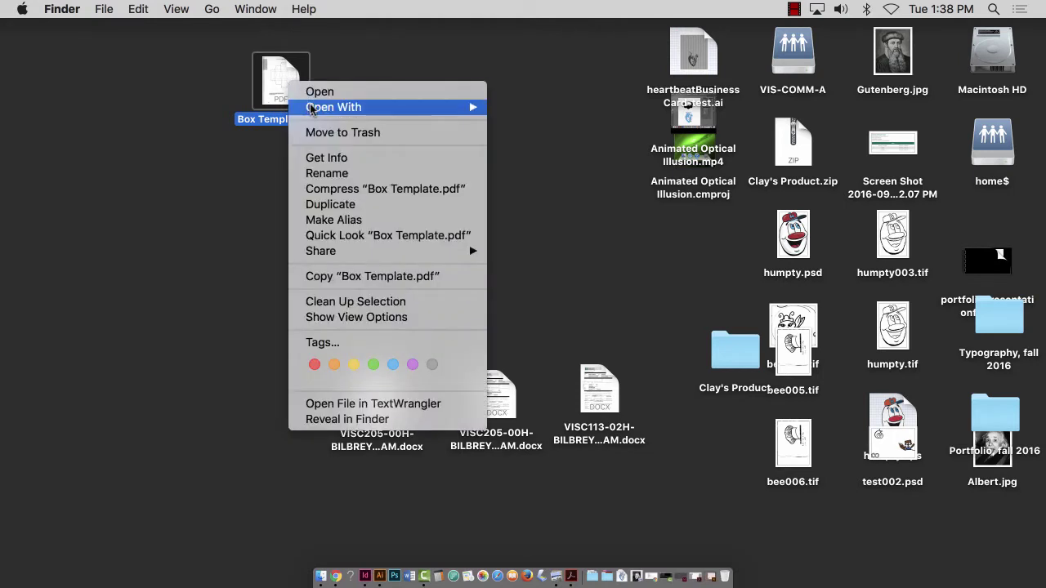
pyautogui.moveTo(430, 106)
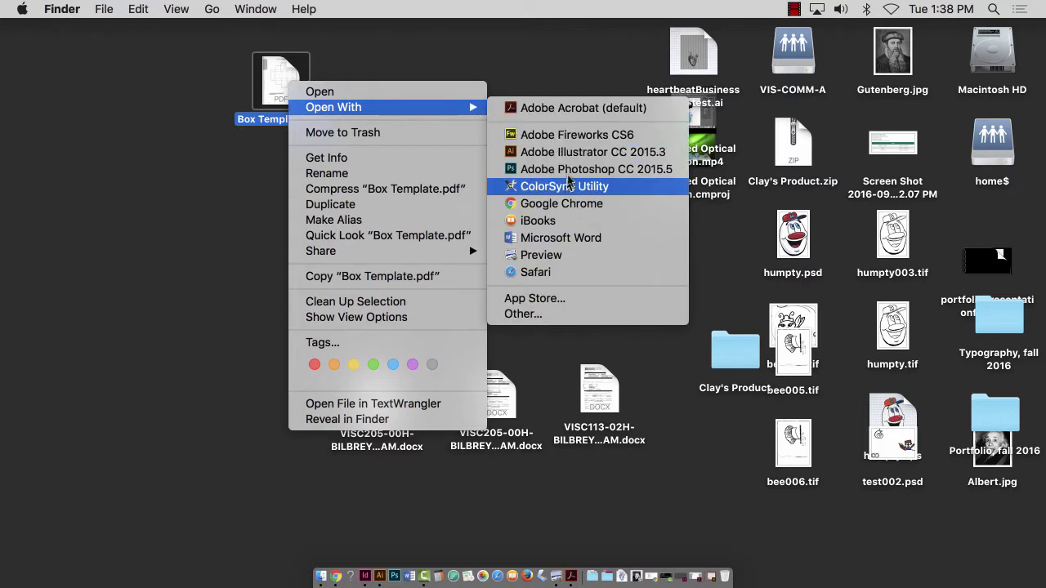
pyautogui.click(570, 172)
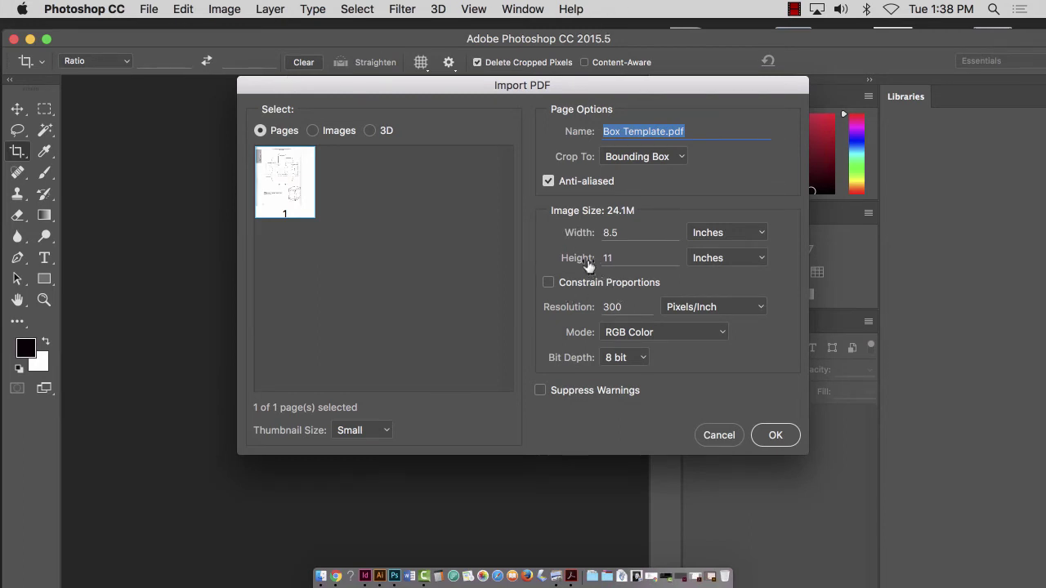
# Step: Import the PDF page with anti-aliasing off and the color mode set to Grayscale
pyautogui.click(549, 182)
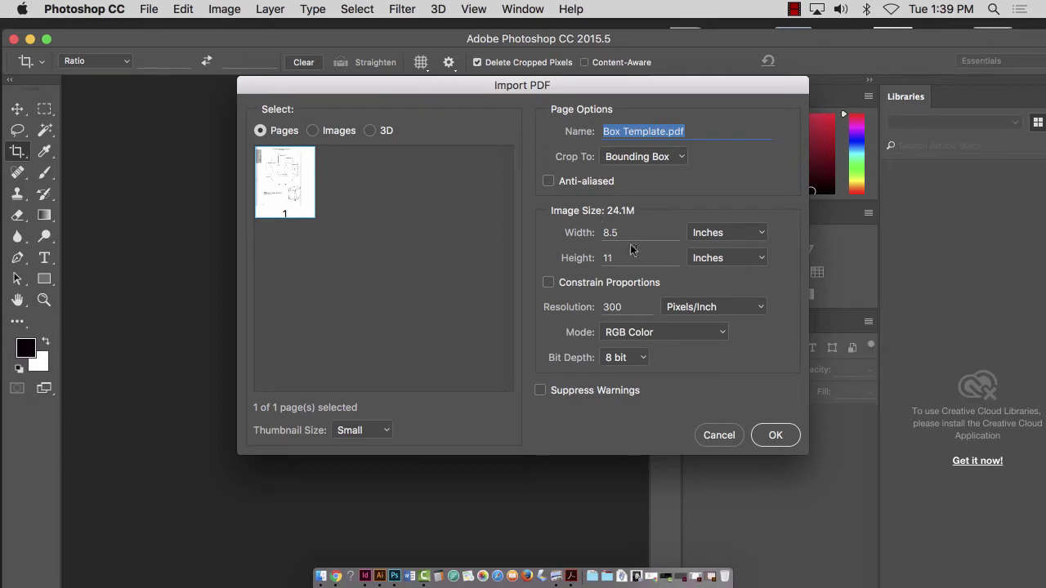
pyautogui.click(619, 331)
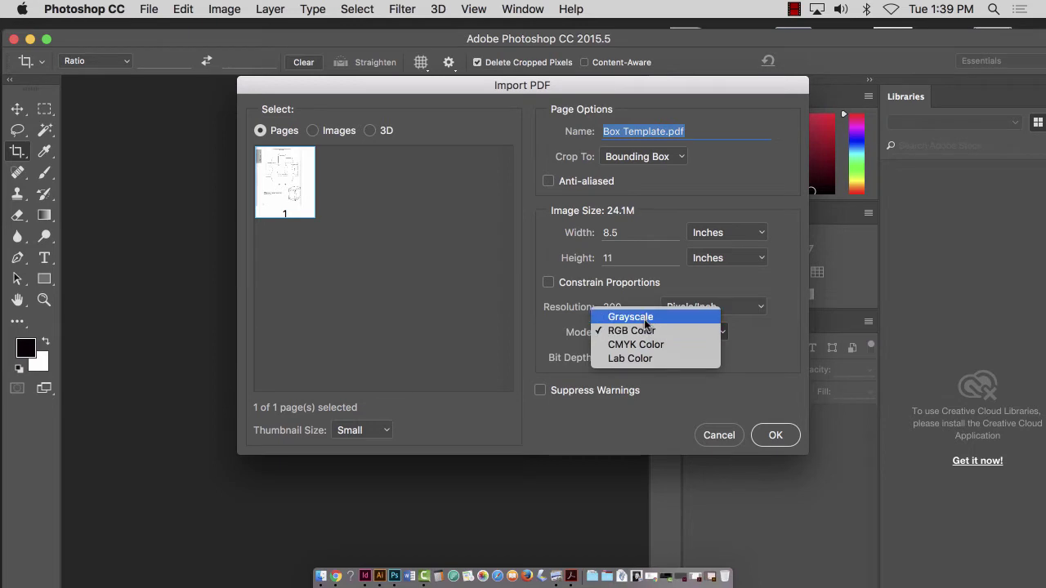
pyautogui.click(644, 316)
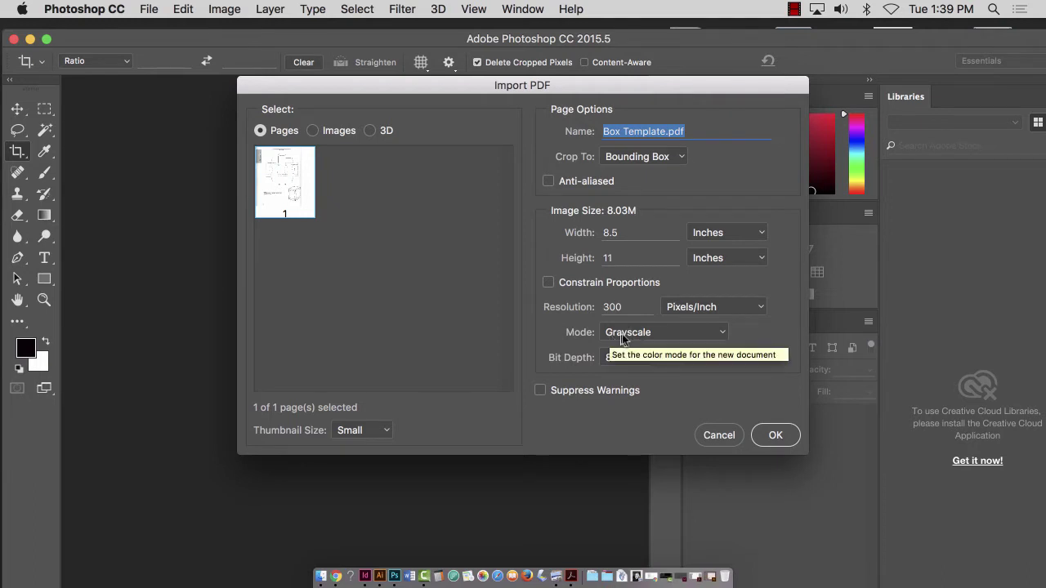
pyautogui.click(774, 437)
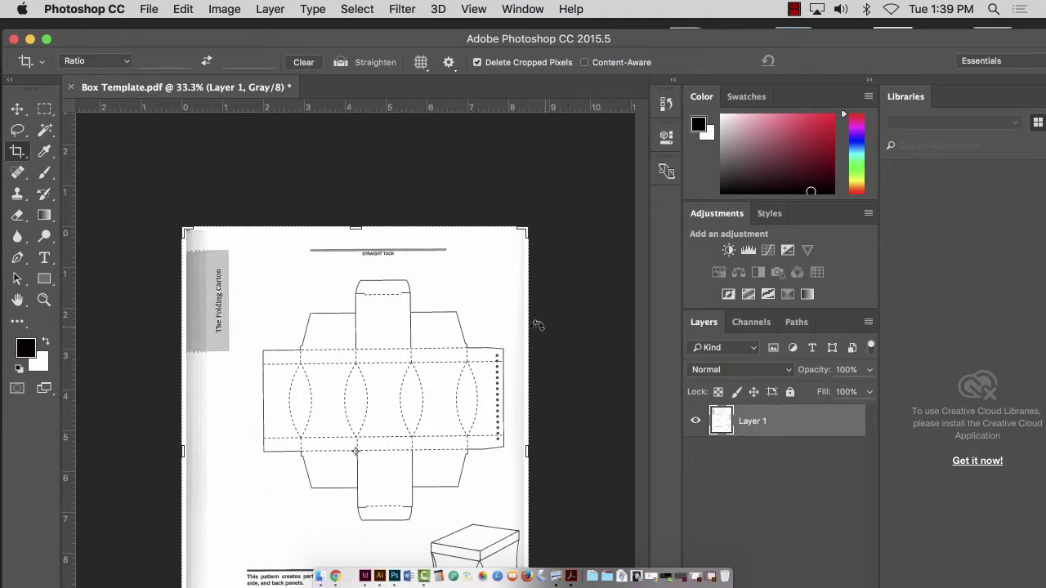
# Step: Flatten the imported box template image into a single background layer
pyautogui.click(870, 323)
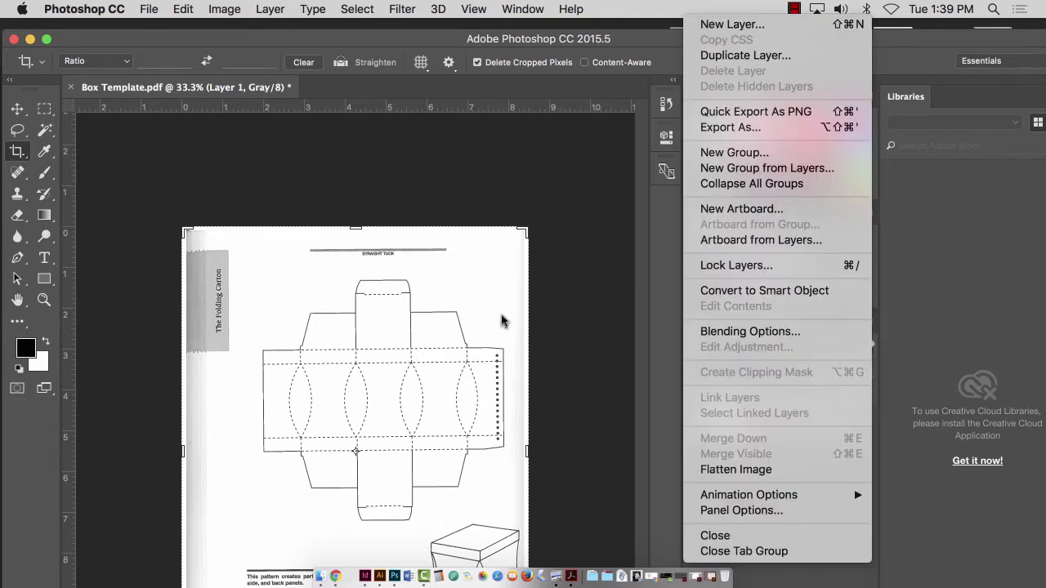
pyautogui.click(579, 318)
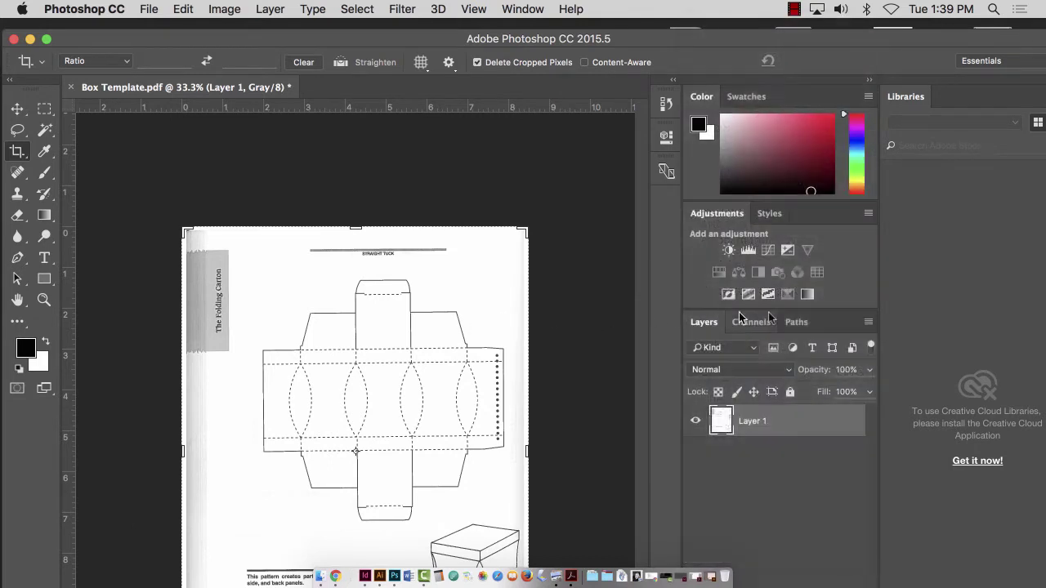
pyautogui.click(868, 323)
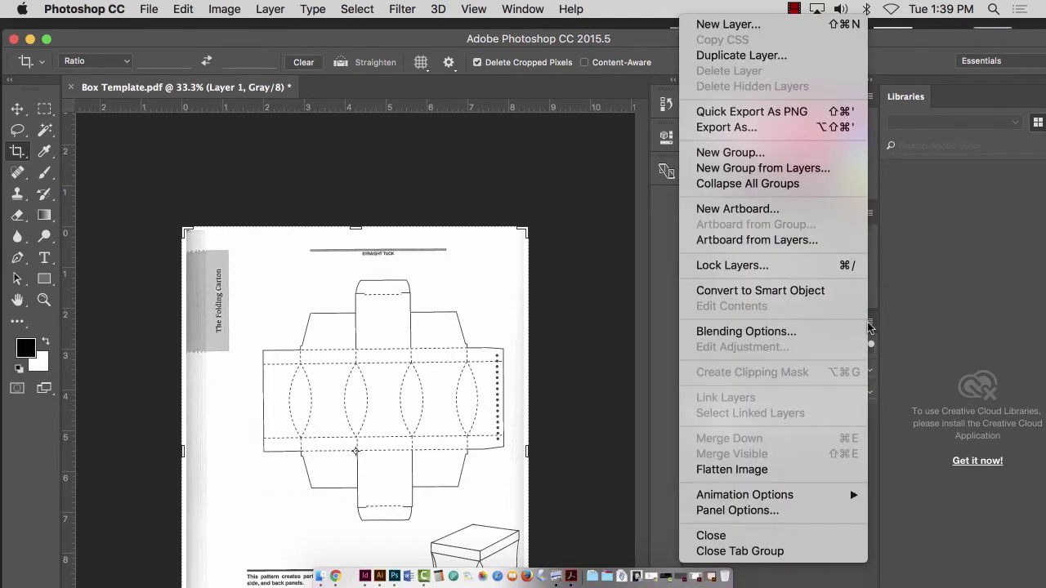
pyautogui.click(768, 472)
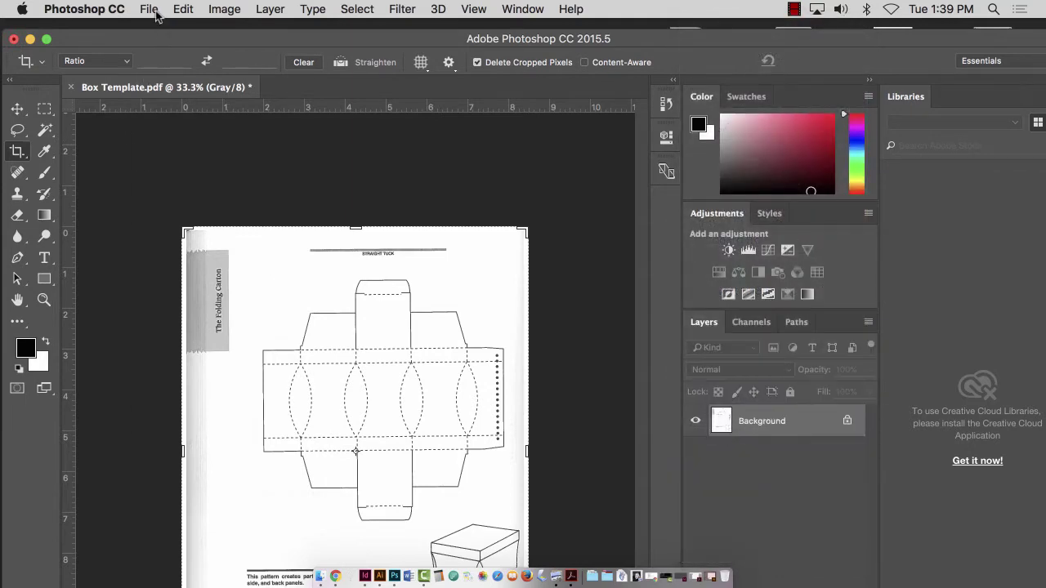
# Step: Save the flattened image to the Desktop as the TIFF file Box Template.tif with no image compression
pyautogui.click(155, 12)
pyautogui.click(168, 171)
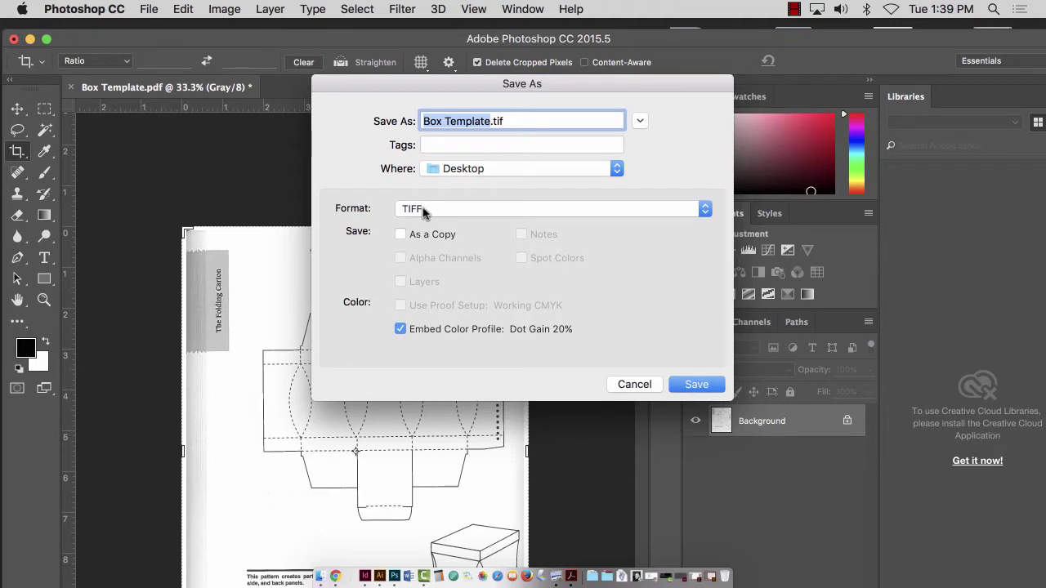
pyautogui.click(713, 387)
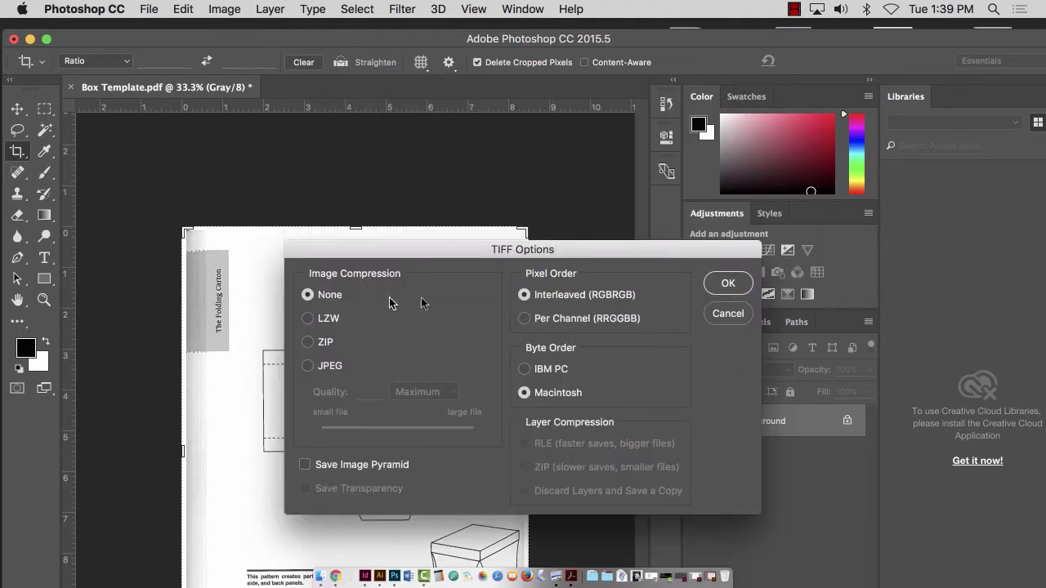
pyautogui.click(727, 285)
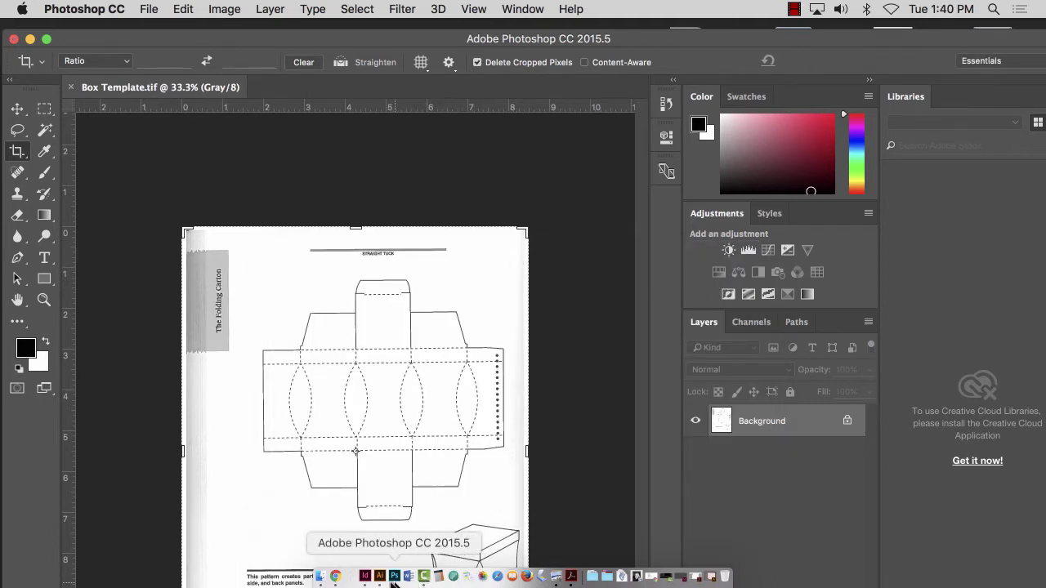
# Step: Switch to Illustrator, unlock Layer 1 and select the placed Box Template.pdf
pyautogui.click(380, 577)
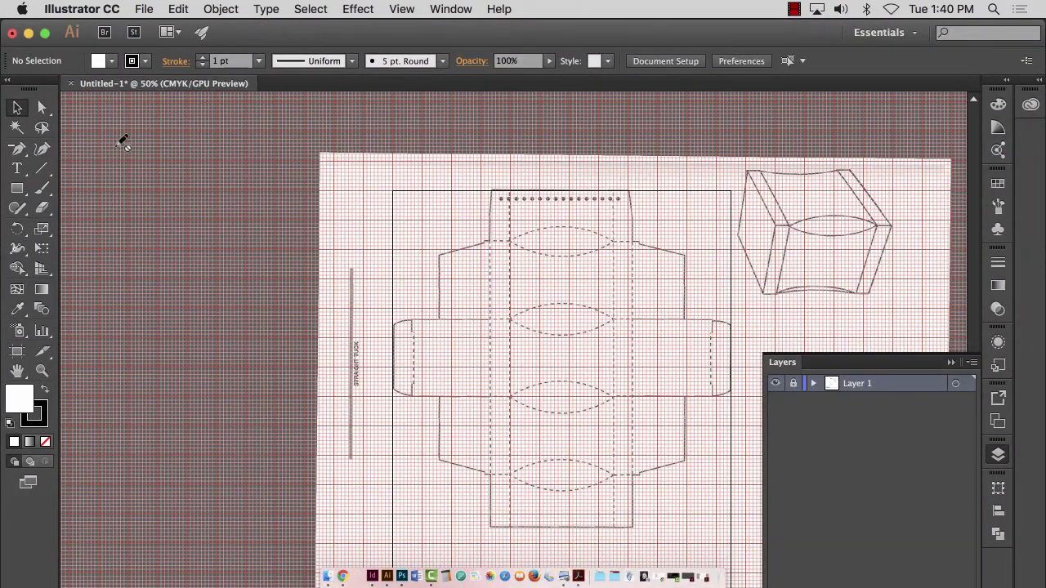
pyautogui.press('super+equal')
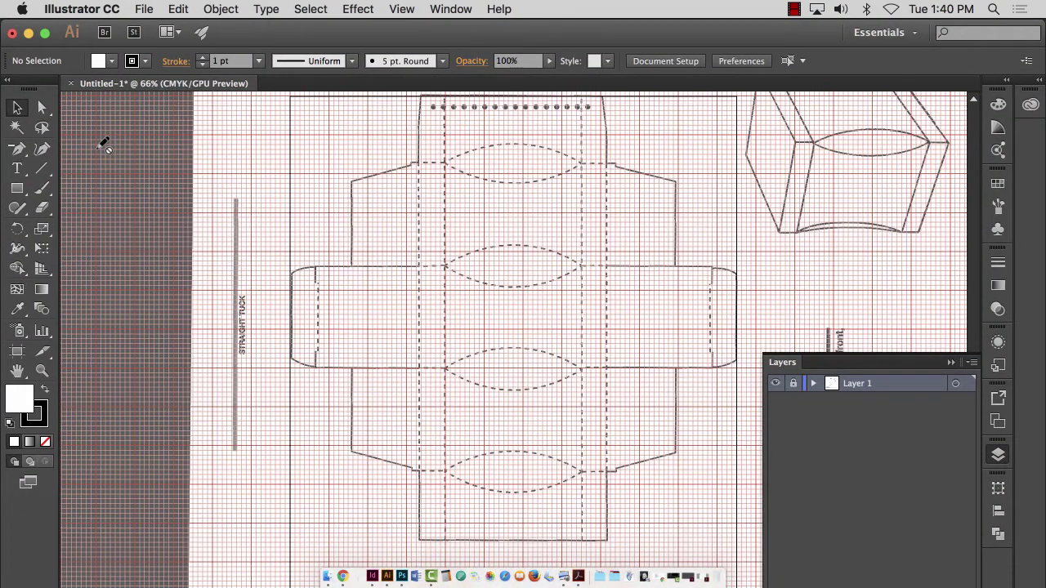
pyautogui.press('super+minus')
pyautogui.press('super+minus')
pyautogui.press('super+minus')
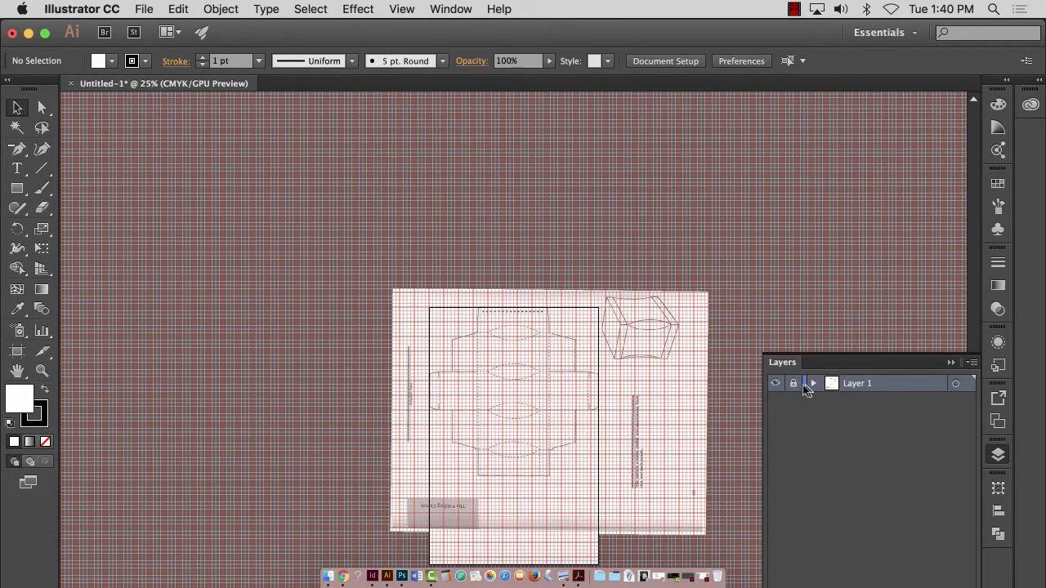
pyautogui.click(683, 370)
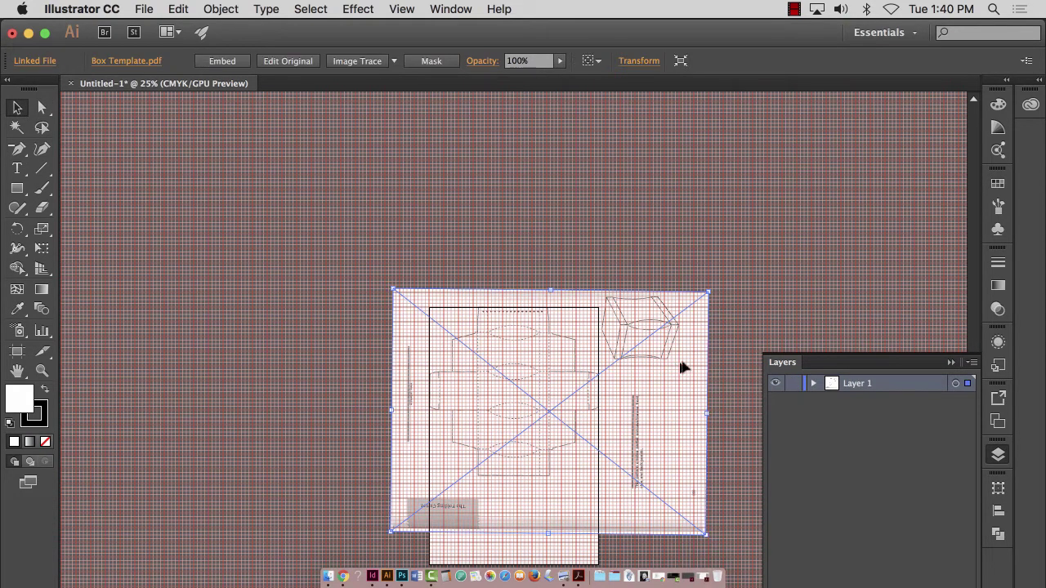
# Step: Show the Info panel beside the artboard and delete the placed Box Template.pdf
pyautogui.click(451, 8)
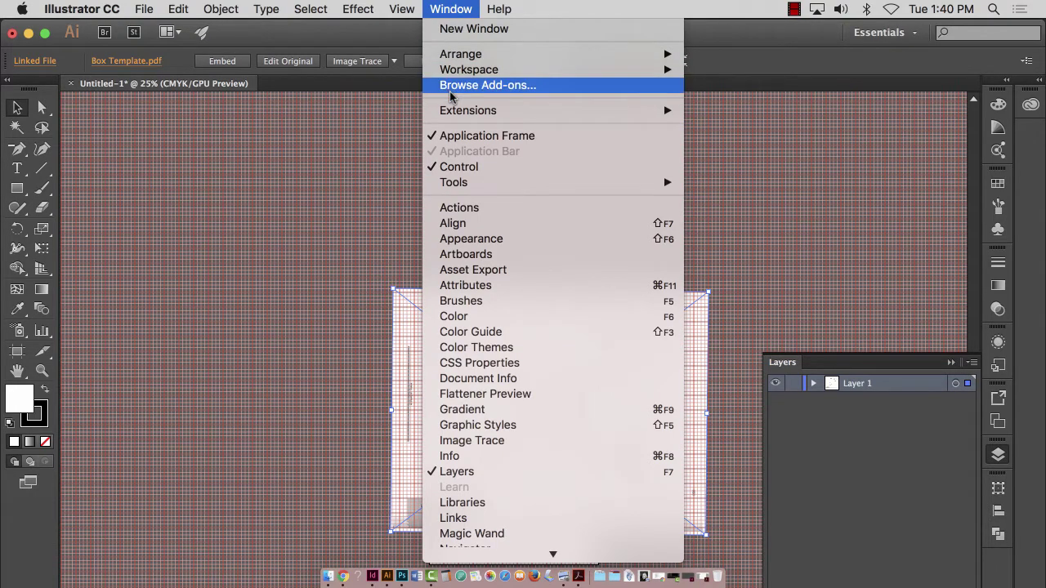
pyautogui.click(534, 458)
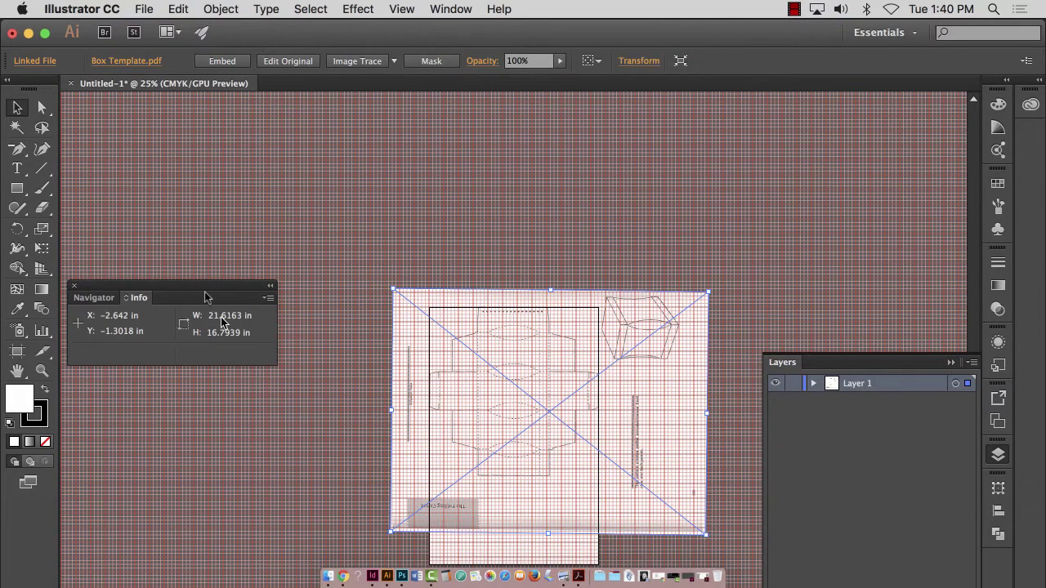
pyautogui.moveTo(188, 295); pyautogui.dragTo(232, 260)
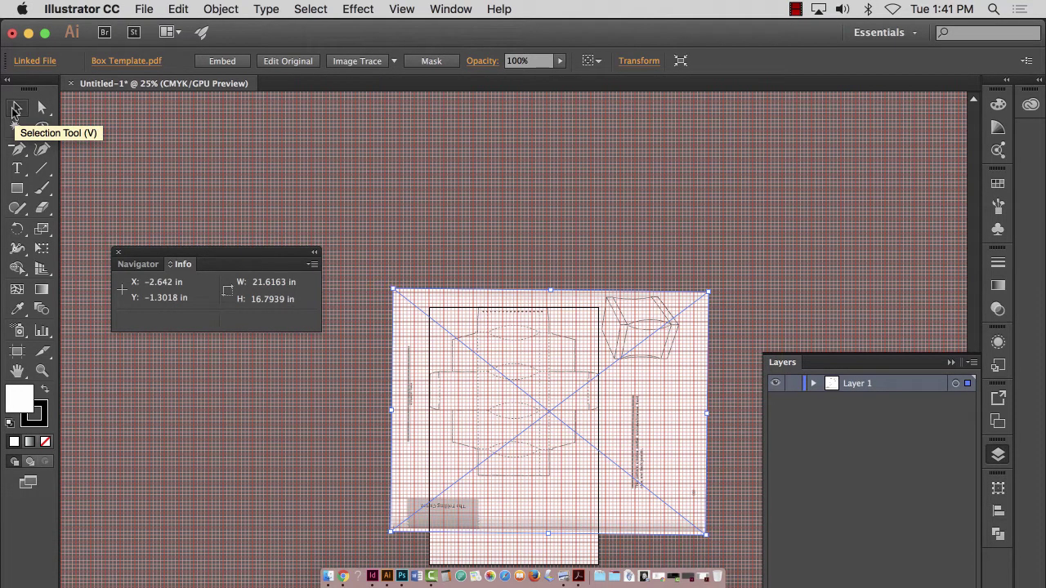
pyautogui.click(450, 9)
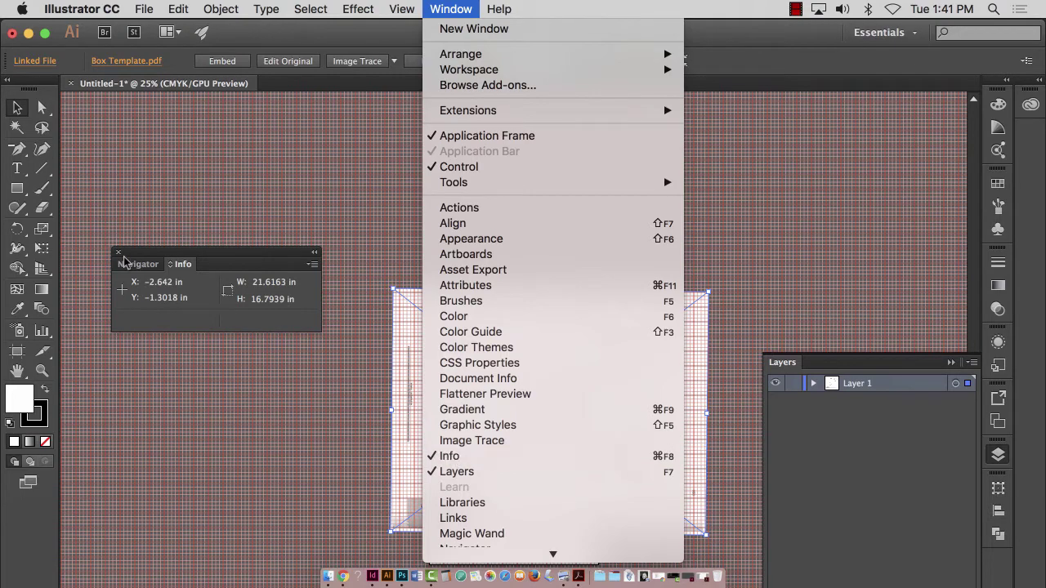
pyautogui.click(278, 260)
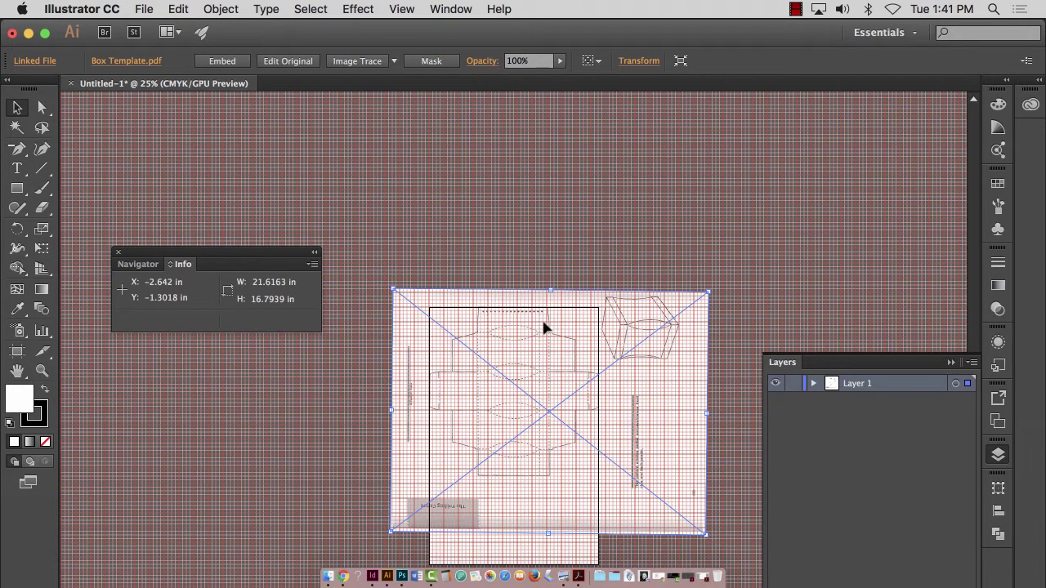
pyautogui.press('Delete')
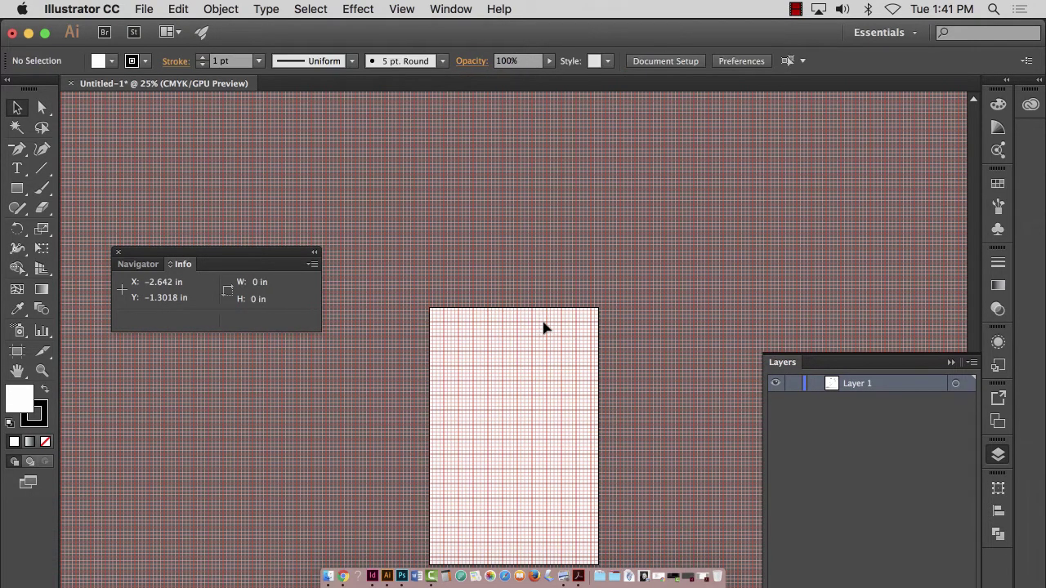
# Step: Save the emptied document to the Desktop as Box Template.ai in Adobe Illustrator format with the Illustrator CC version options
pyautogui.click(137, 8)
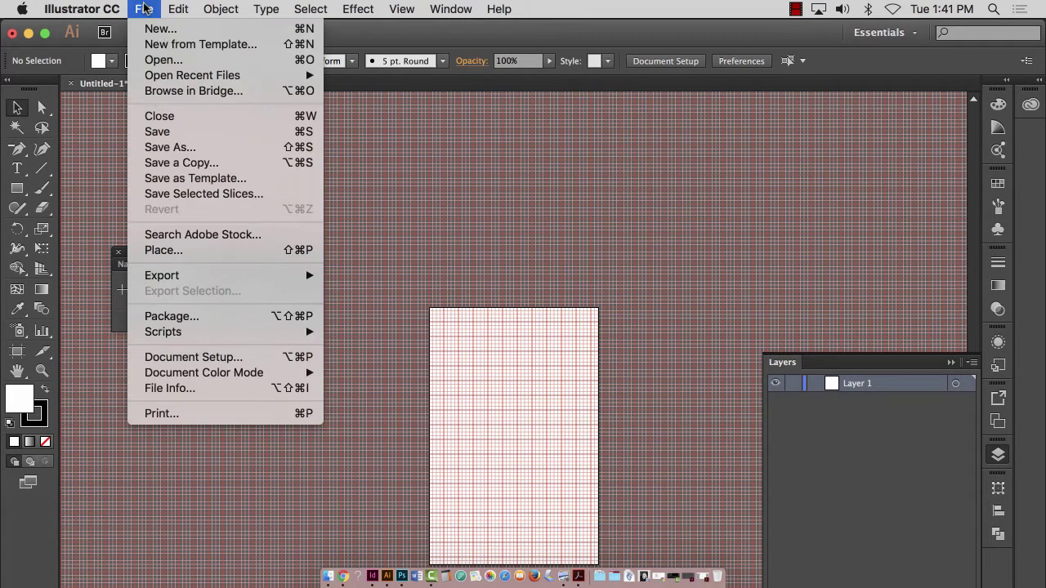
pyautogui.click(164, 146)
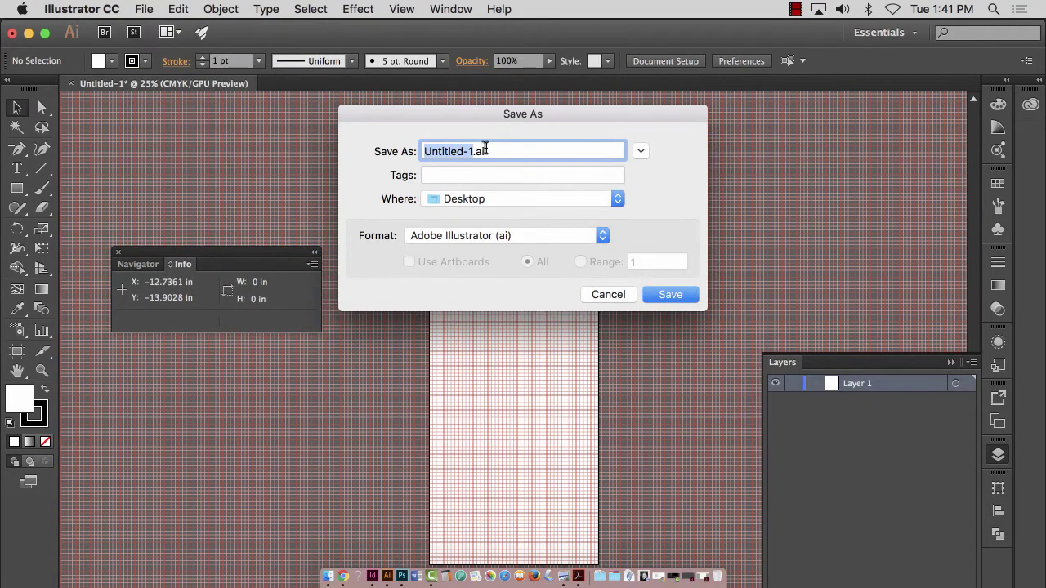
pyautogui.write('Bok')
pyautogui.press('BackSpace')
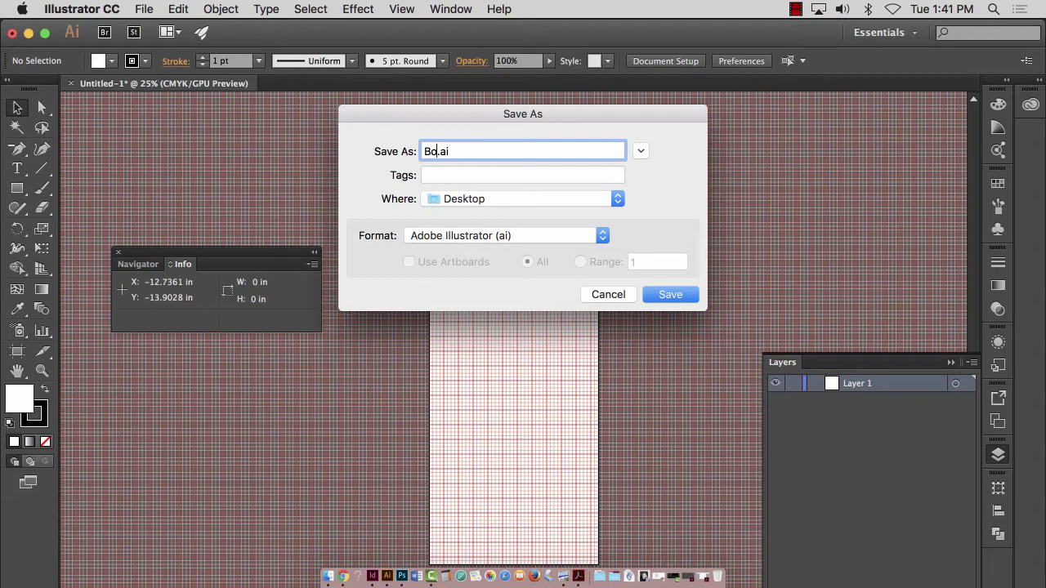
pyautogui.write('x Template')
pyautogui.click(671, 294)
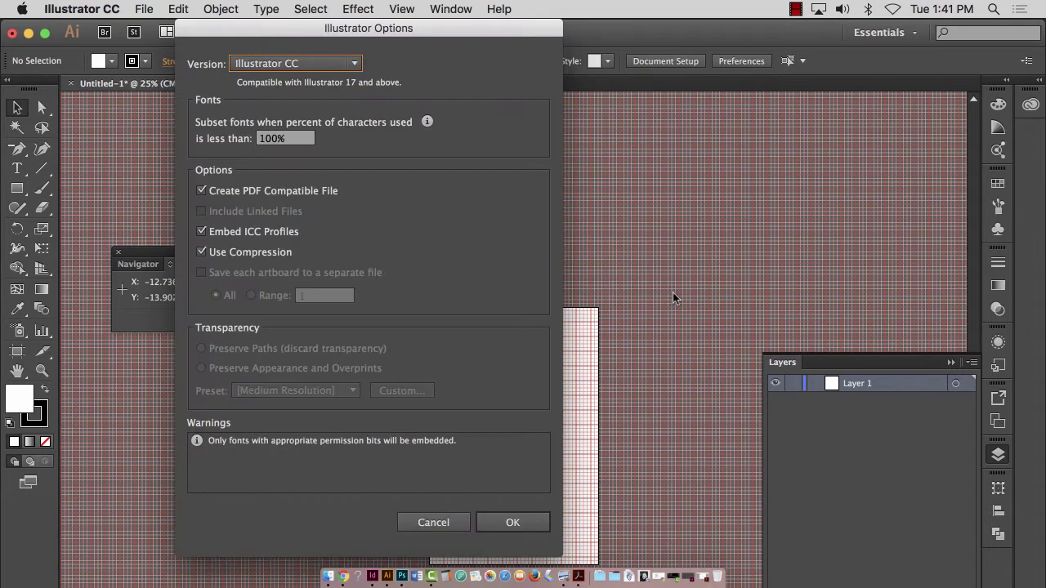
pyautogui.click(531, 515)
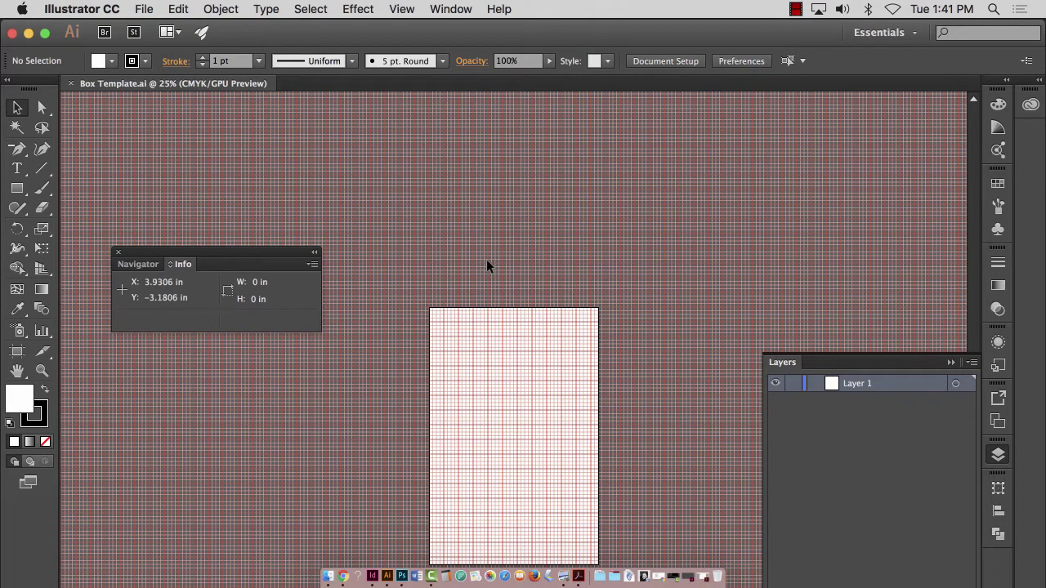
# Step: Bring the whole artboard into view and move the Info panel clear of it
pyautogui.scroll(-10, 487, 261)
pyautogui.scroll(2, 481, 265)
pyautogui.scroll(-10, 477, 270)
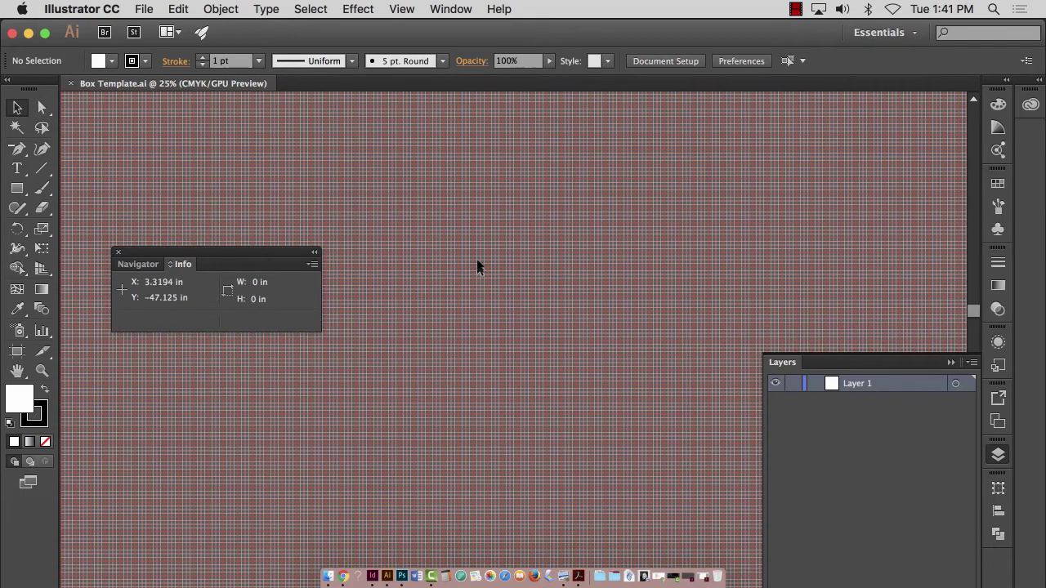
pyautogui.press('super+0')
pyautogui.press('super+minus')
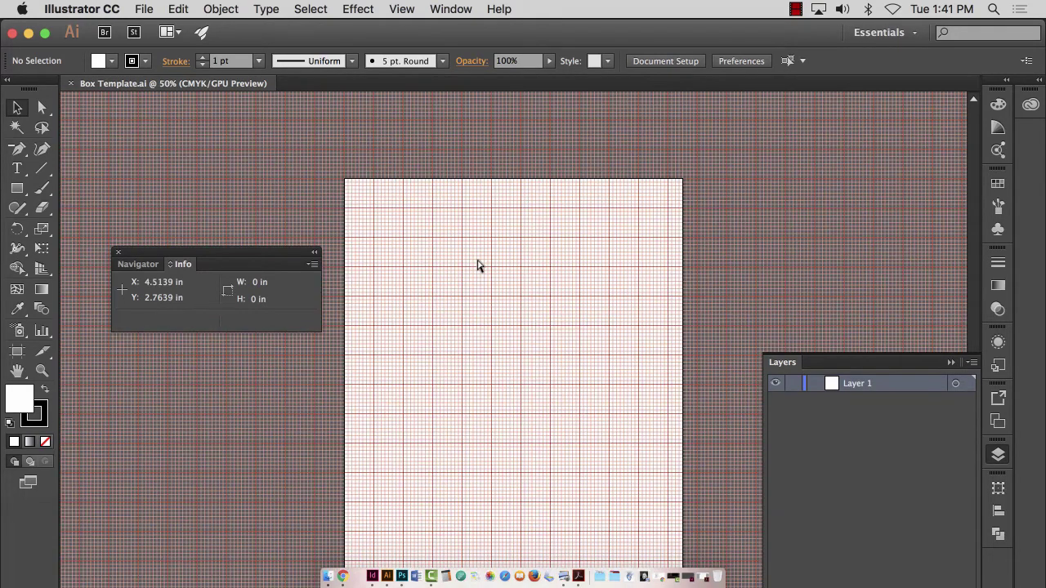
pyautogui.press('super+minus')
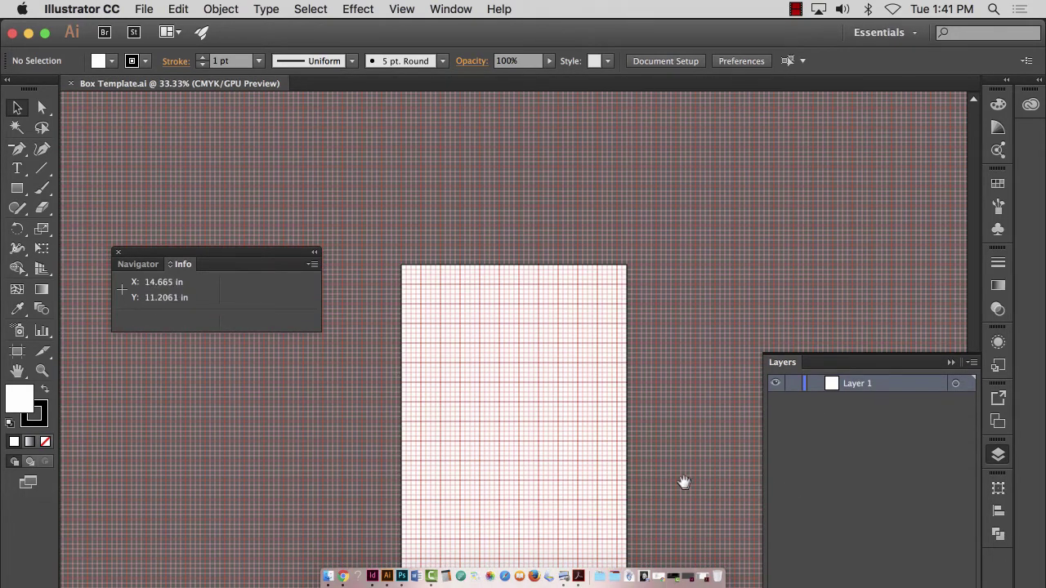
pyautogui.moveTo(684, 483); pyautogui.dragTo(504, 341)
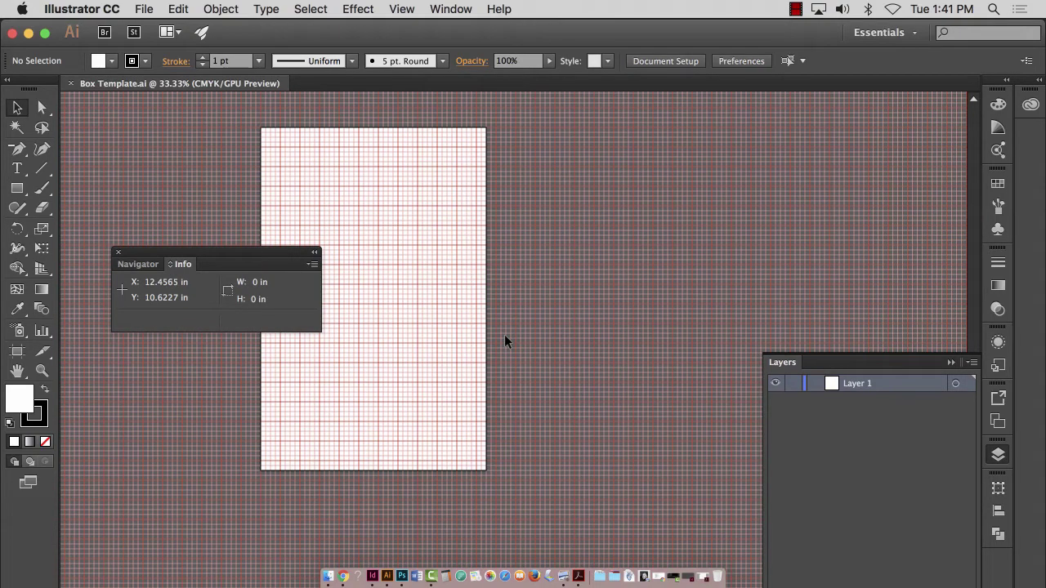
pyautogui.moveTo(151, 252); pyautogui.dragTo(785, 126)
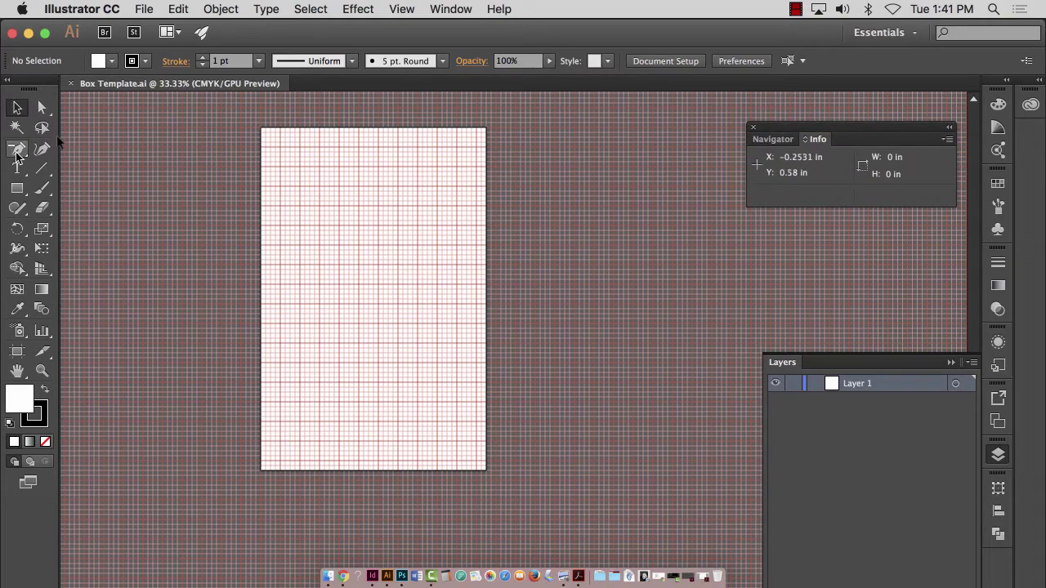
# Step: Place Box Template.tif from the Desktop as a linked image near the artboard's upper-left corner and save the document
pyautogui.click(144, 9)
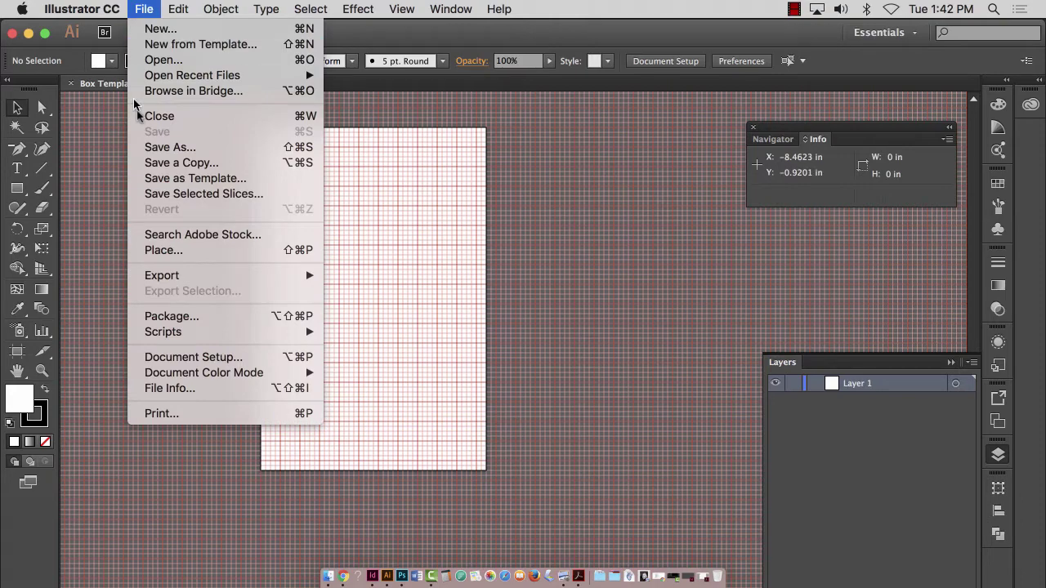
pyautogui.click(163, 250)
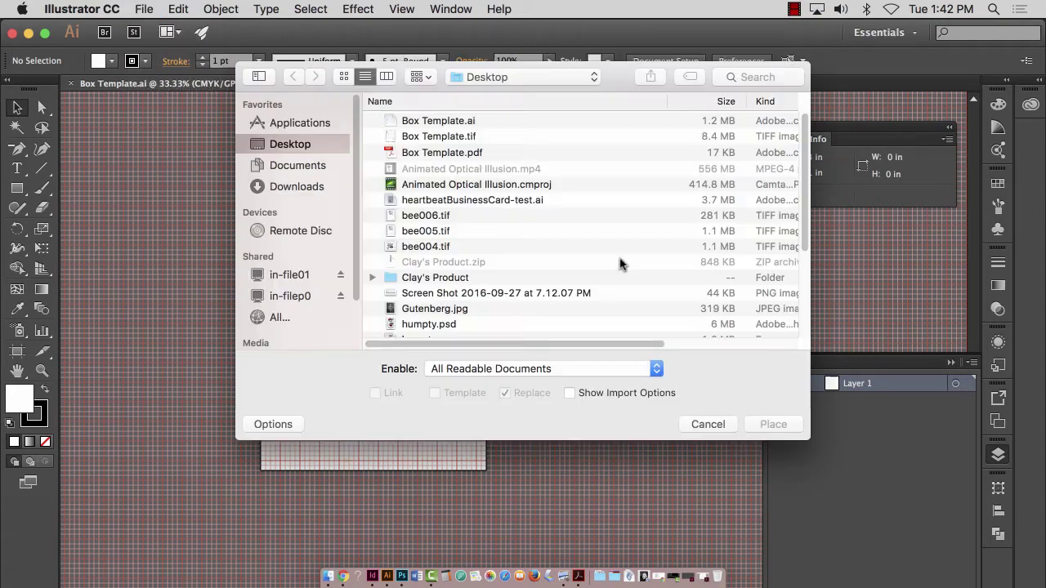
pyautogui.click(466, 134)
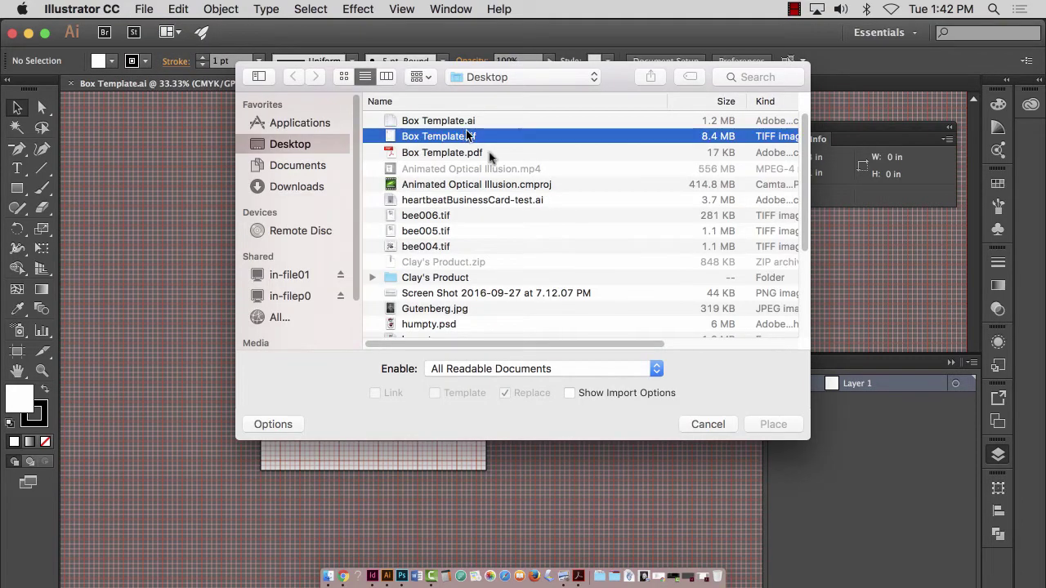
pyautogui.click(773, 424)
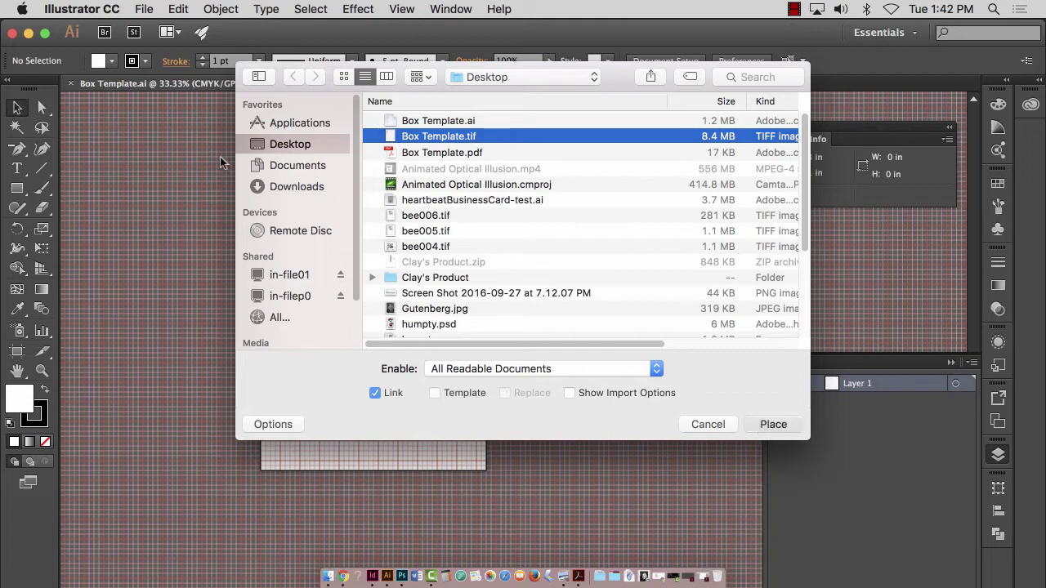
pyautogui.click(269, 154)
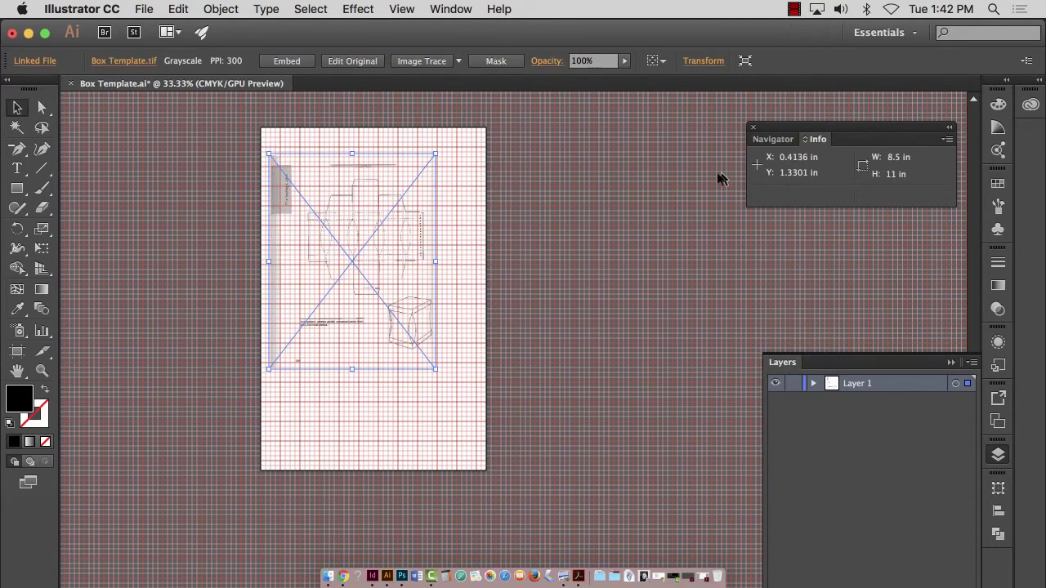
pyautogui.click(143, 9)
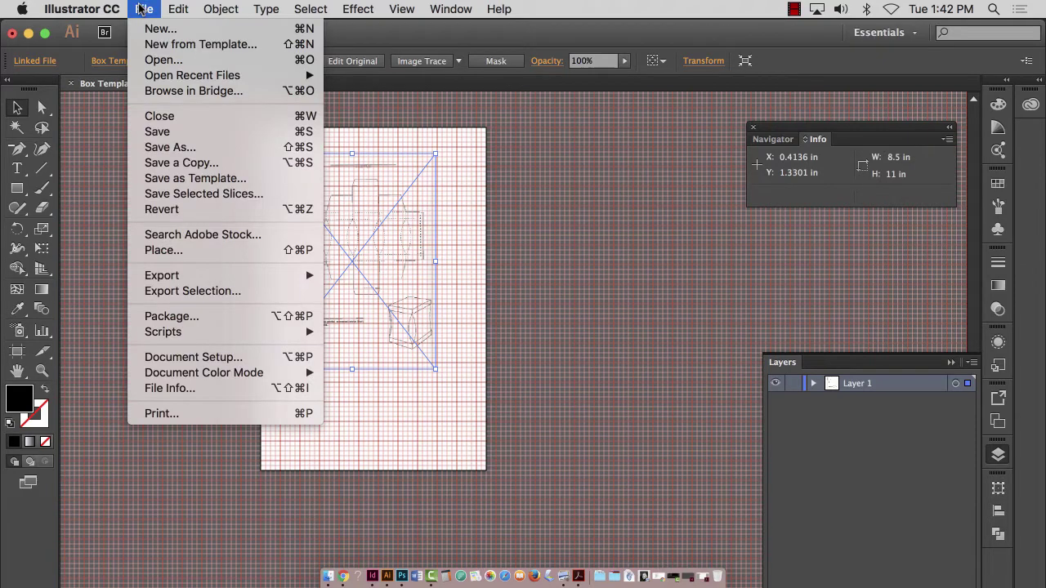
pyautogui.click(245, 133)
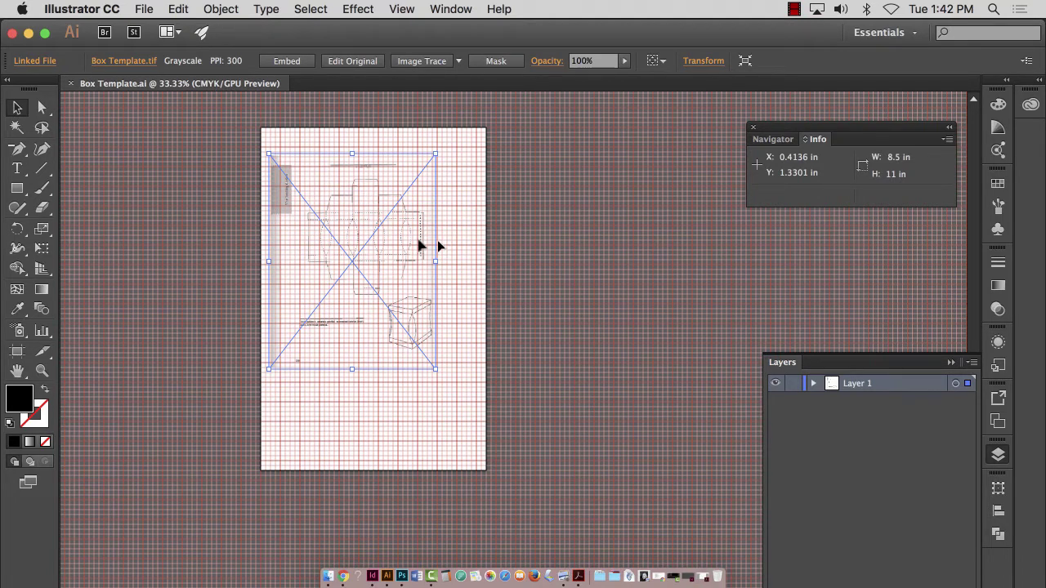
pyautogui.click(43, 230)
pyautogui.doubleClick(45, 232)
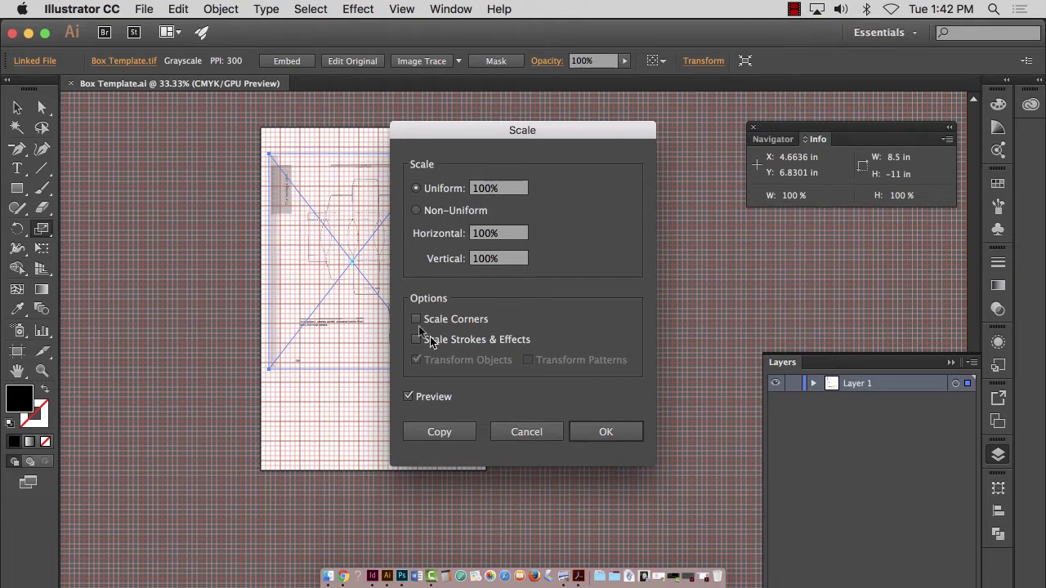
pyautogui.click(528, 433)
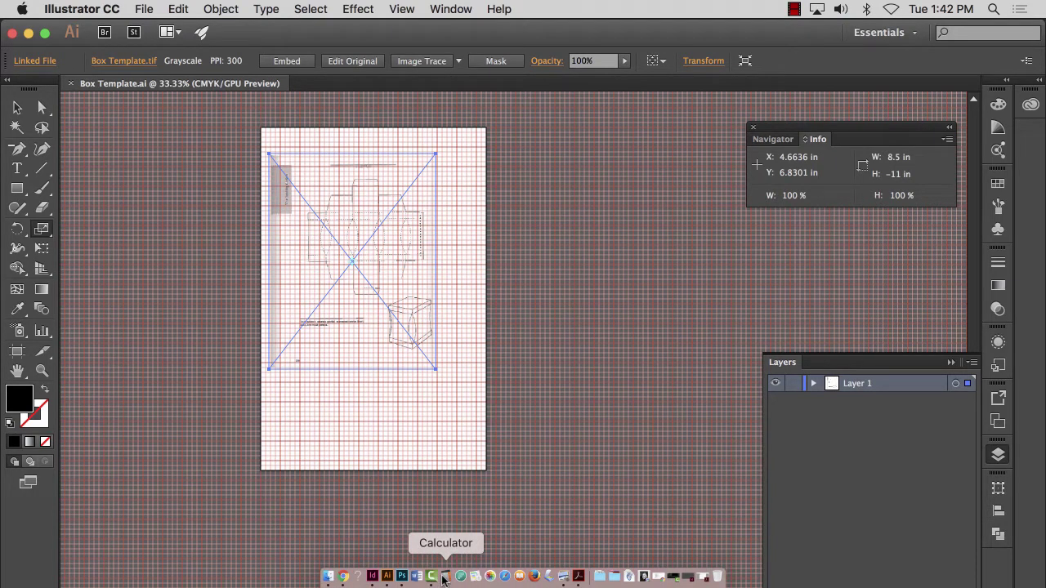
# Step: Open Calculator, move it clear of the artboard, and return to the Illustrator document
pyautogui.click(444, 577)
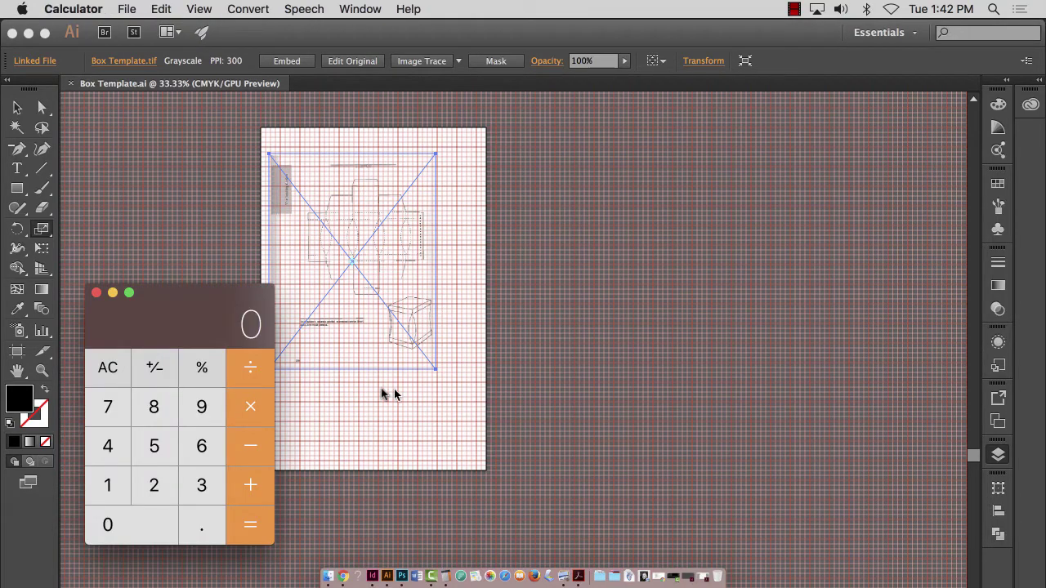
pyautogui.moveTo(201, 313); pyautogui.dragTo(747, 185)
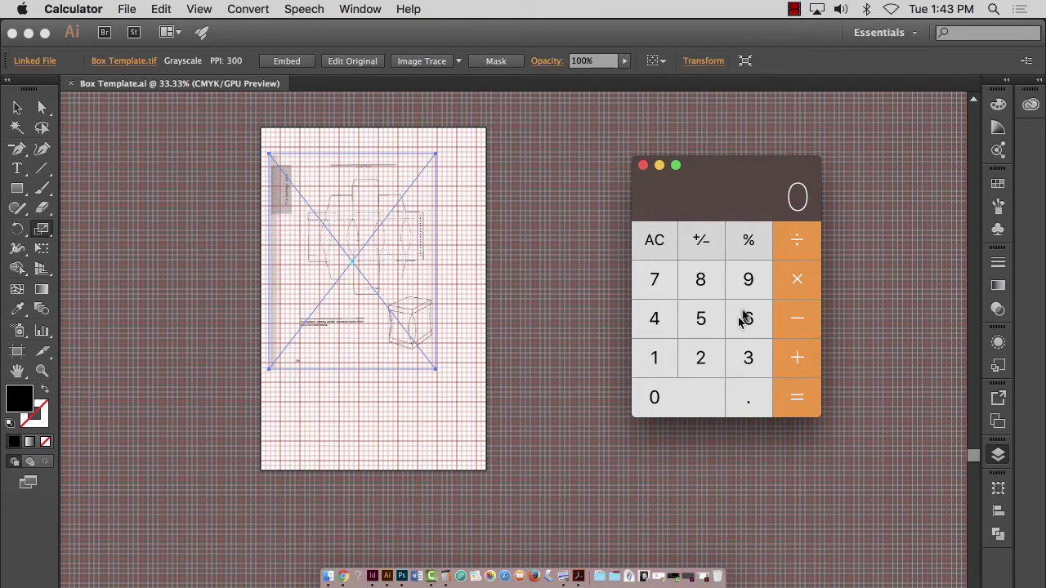
pyautogui.click(426, 211)
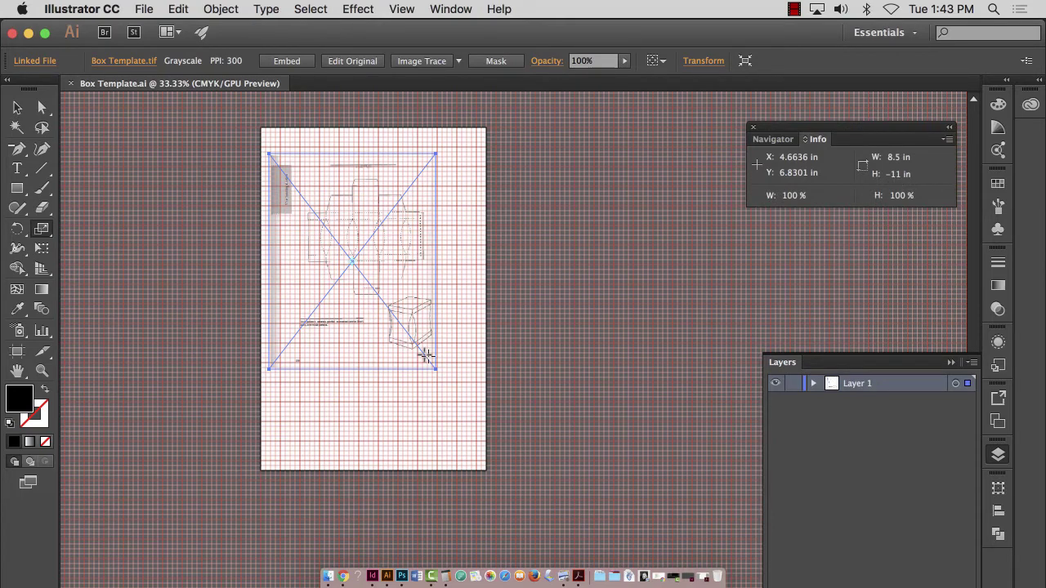
# Step: Switch to Calculator, divide 16.7939 by 11 to work out the scale factor, and close the calculator
pyautogui.click(446, 577)
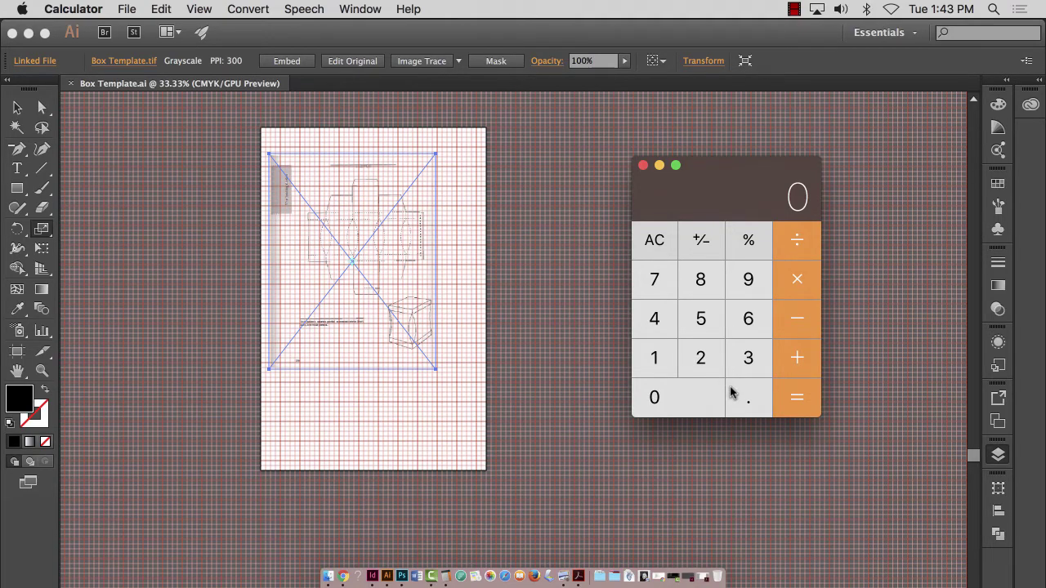
pyautogui.write('16')
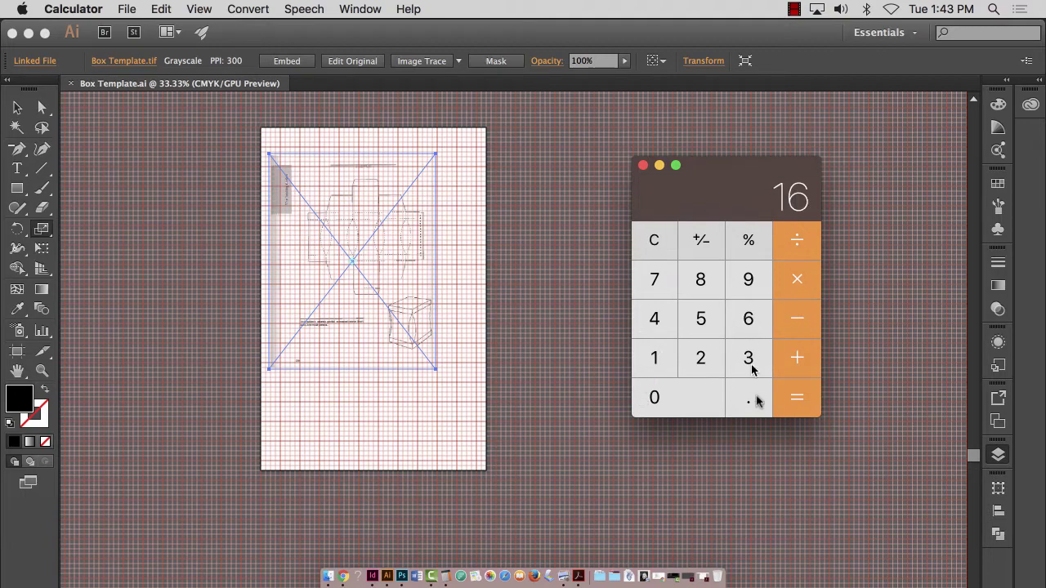
pyautogui.click(756, 400)
pyautogui.click(652, 287)
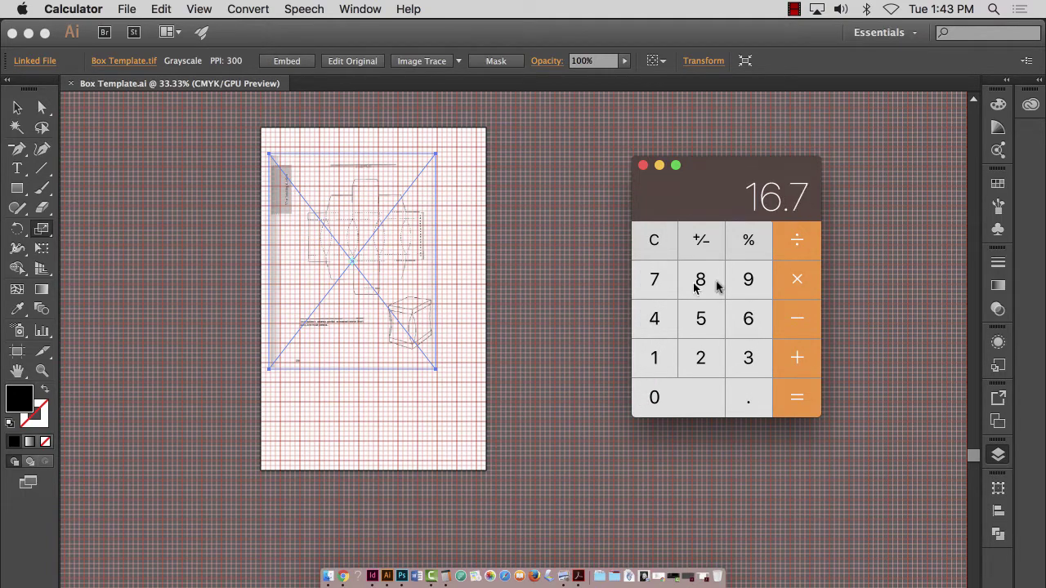
pyautogui.click(749, 282)
pyautogui.click(751, 359)
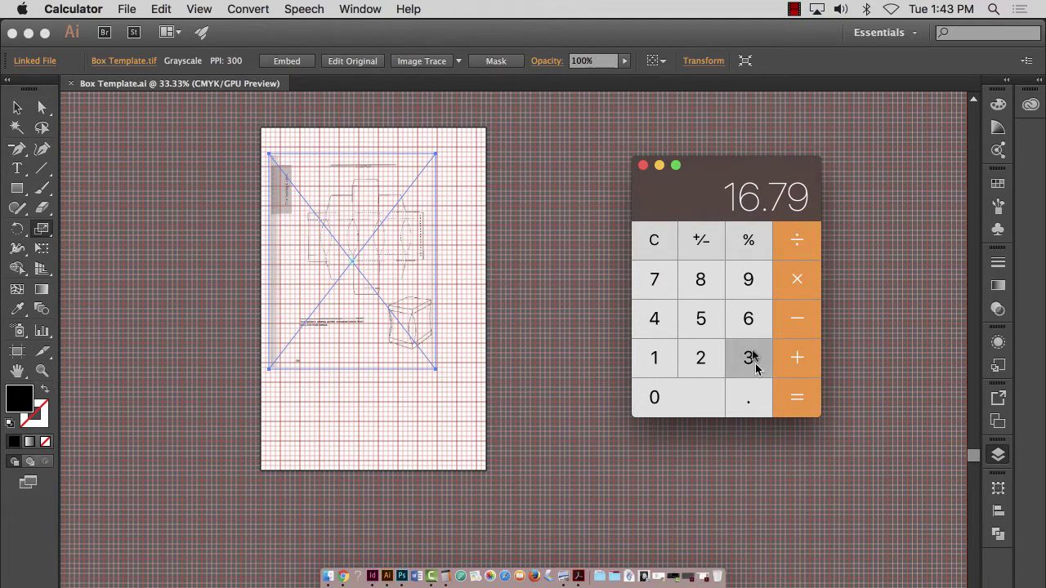
pyautogui.click(749, 281)
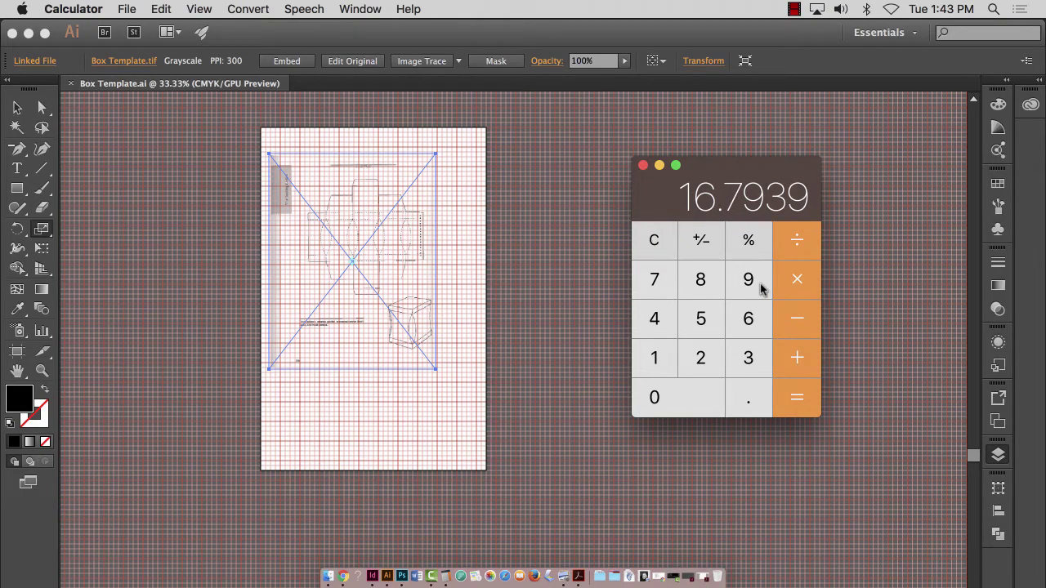
pyautogui.click(797, 245)
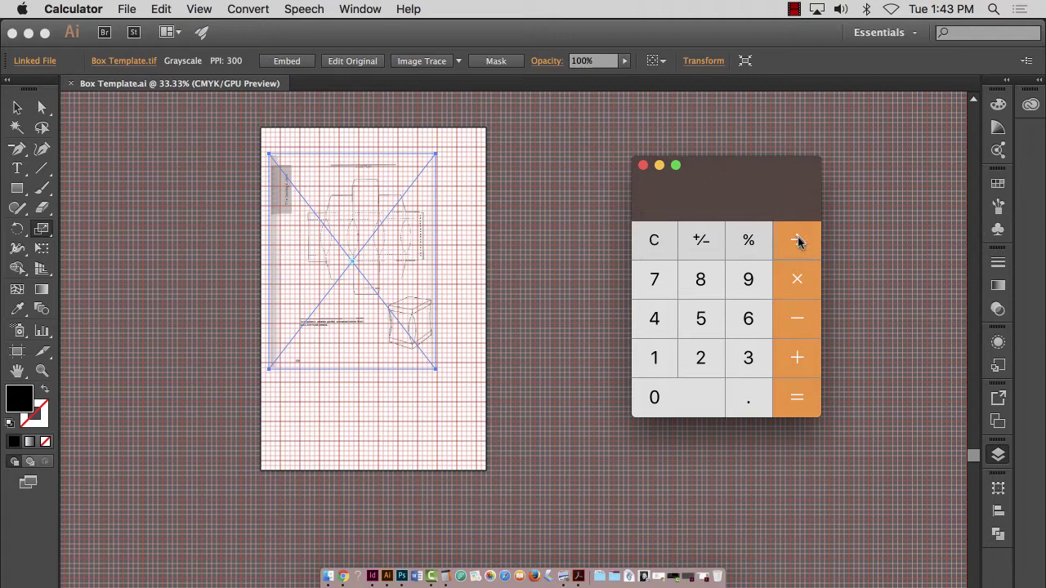
pyautogui.doubleClick(646, 361)
pyautogui.click(797, 399)
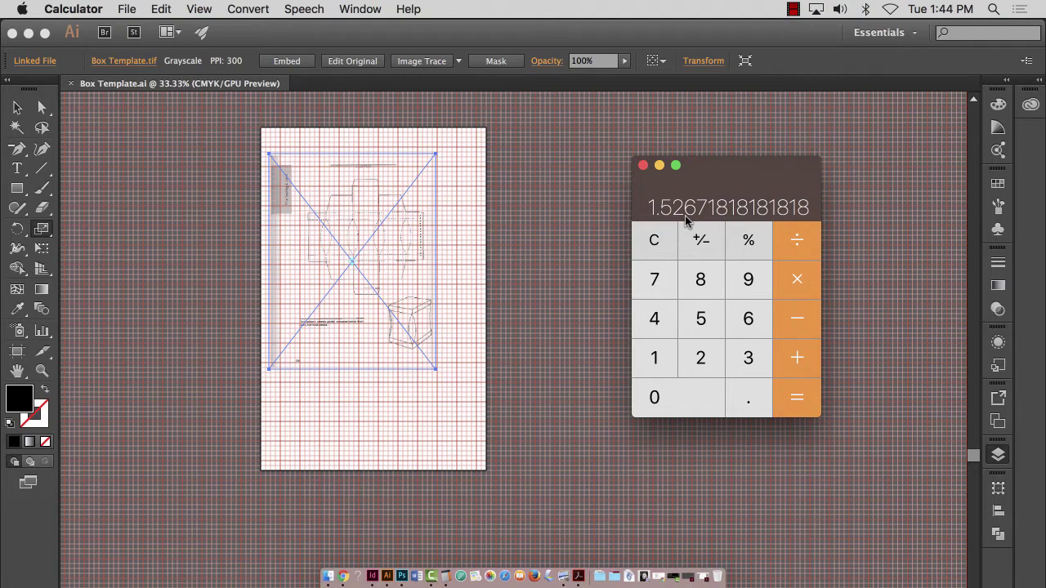
pyautogui.click(644, 166)
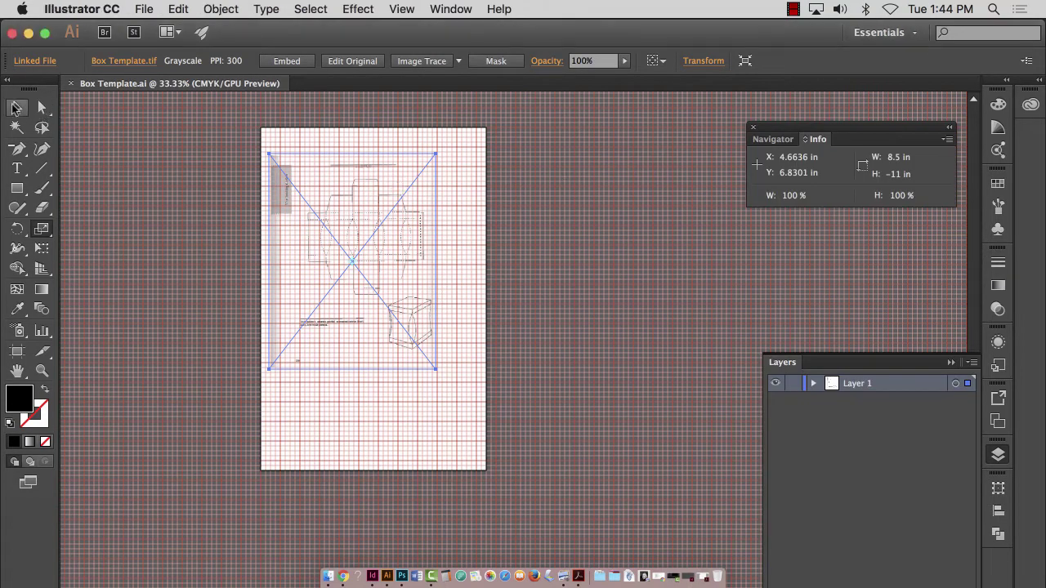
# Step: Scale the linked Box Template.tif image uniformly by 152.26712818181%
pyautogui.click(17, 108)
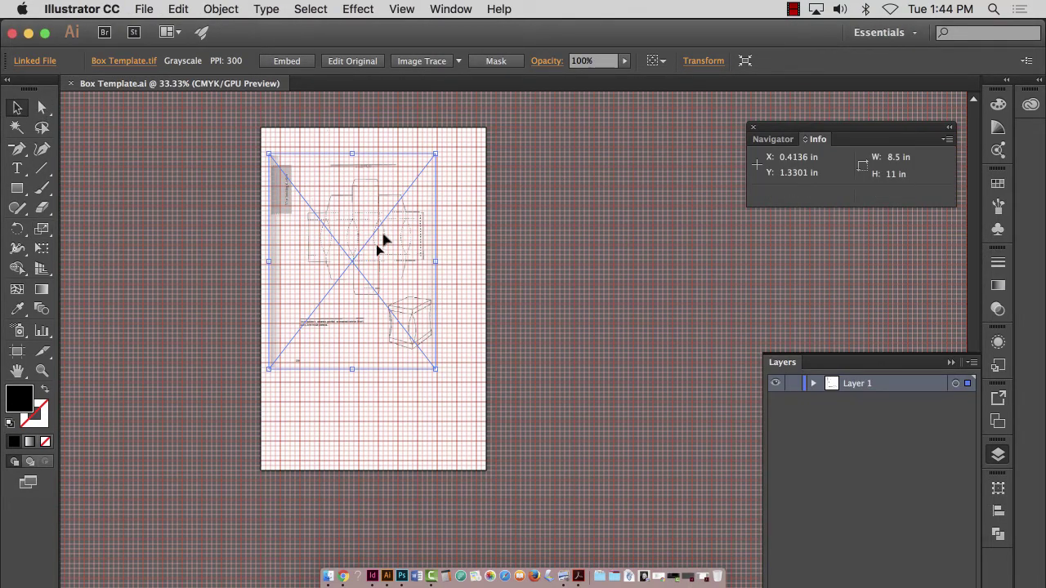
pyautogui.click(42, 230)
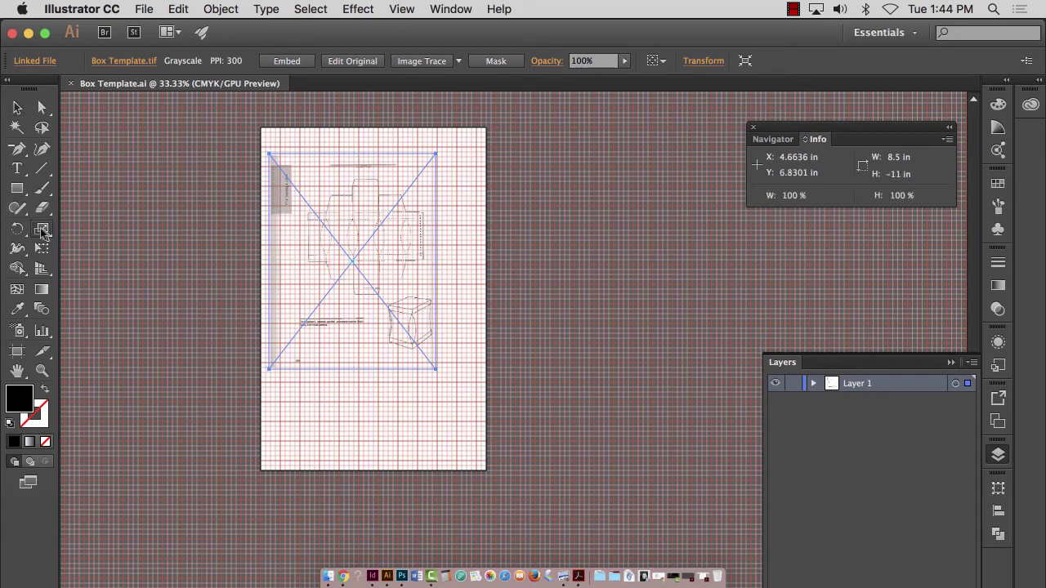
pyautogui.doubleClick(42, 229)
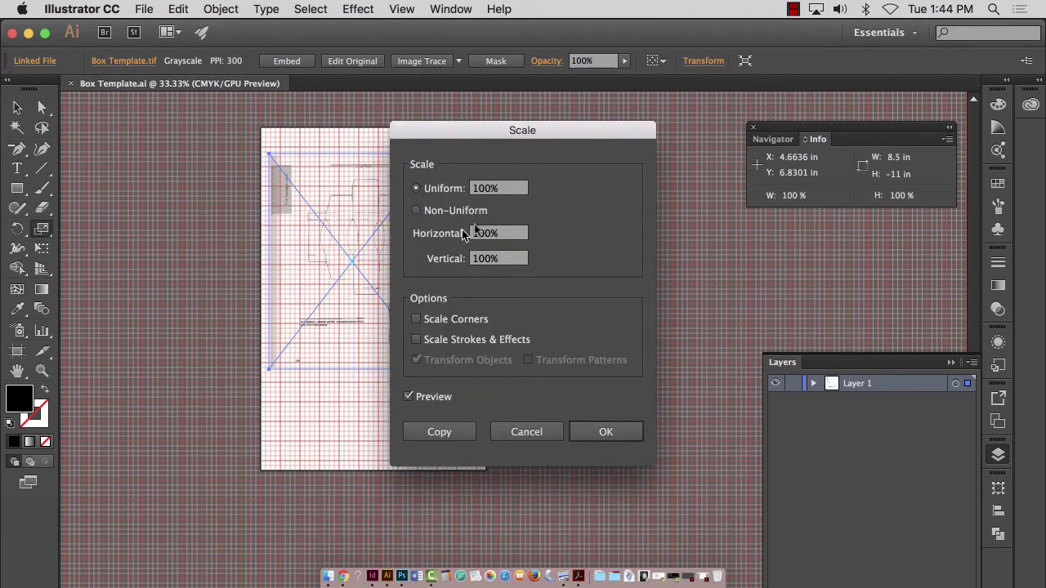
pyautogui.click(430, 190)
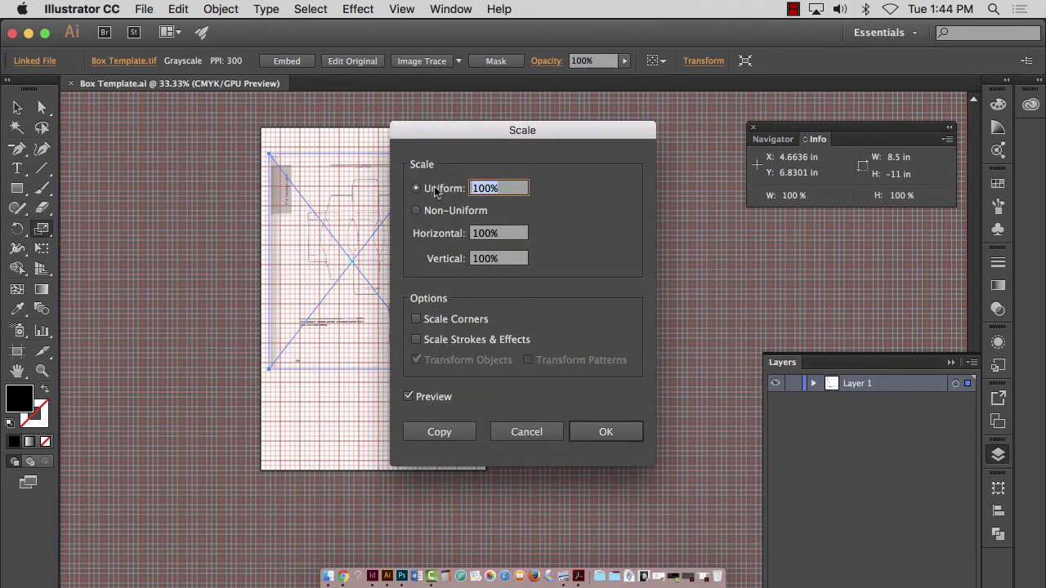
pyautogui.write('1')
pyautogui.write('52.26712818181')
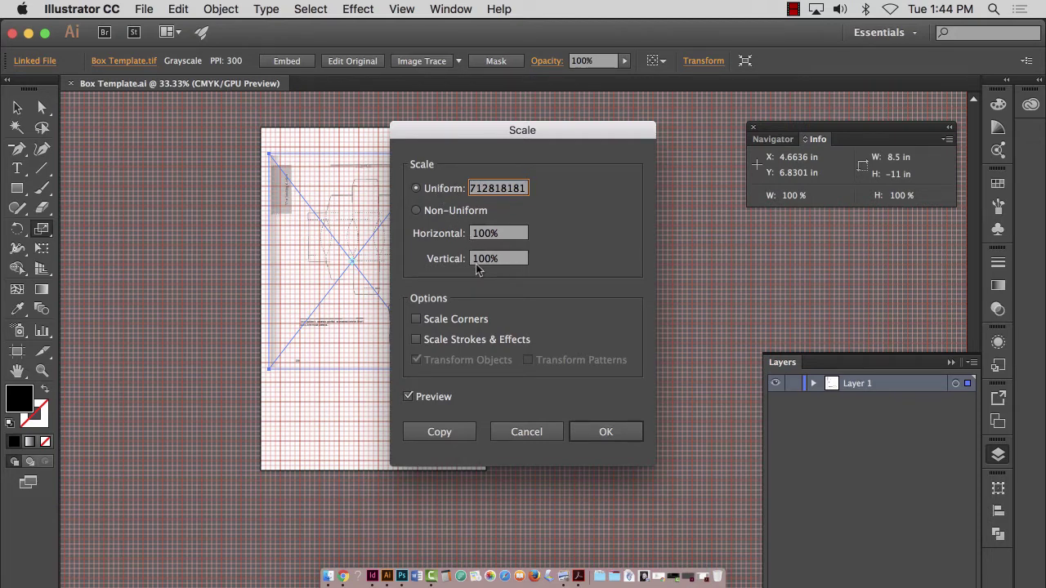
pyautogui.click(633, 437)
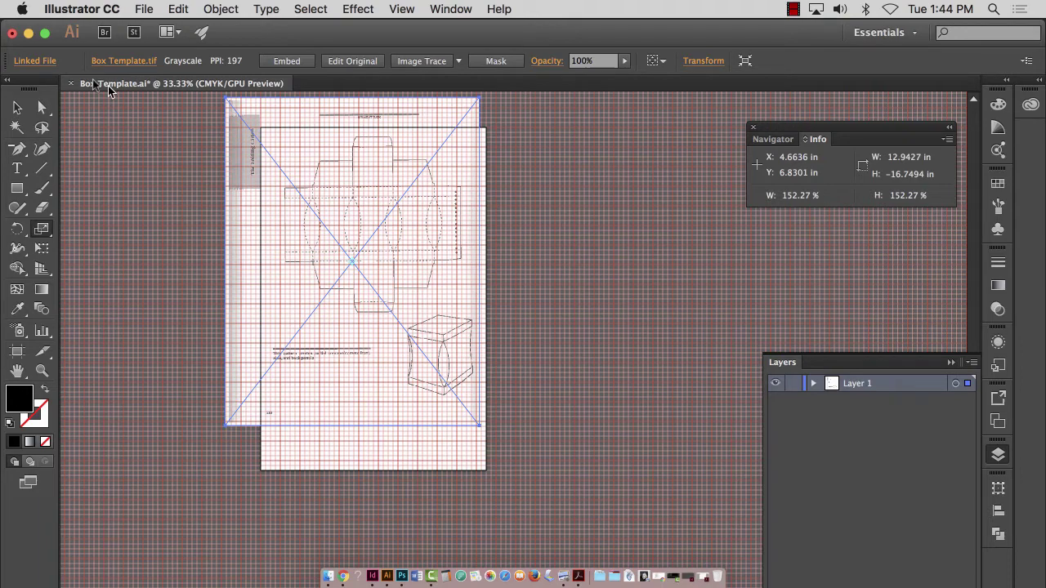
pyautogui.click(18, 107)
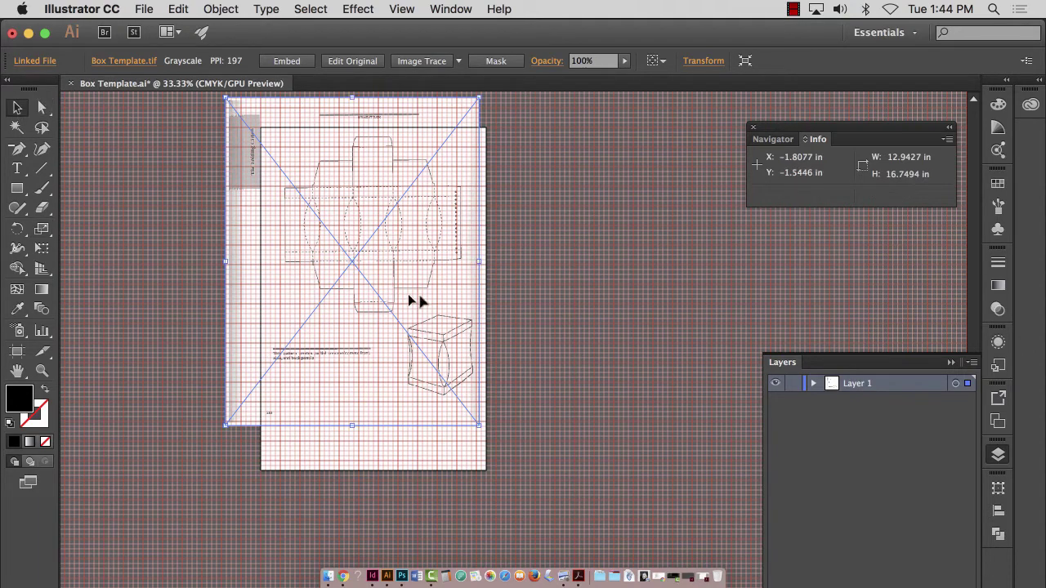
# Step: Rotate the scaled template image by 90 degrees
pyautogui.click(603, 321)
pyautogui.click(41, 371)
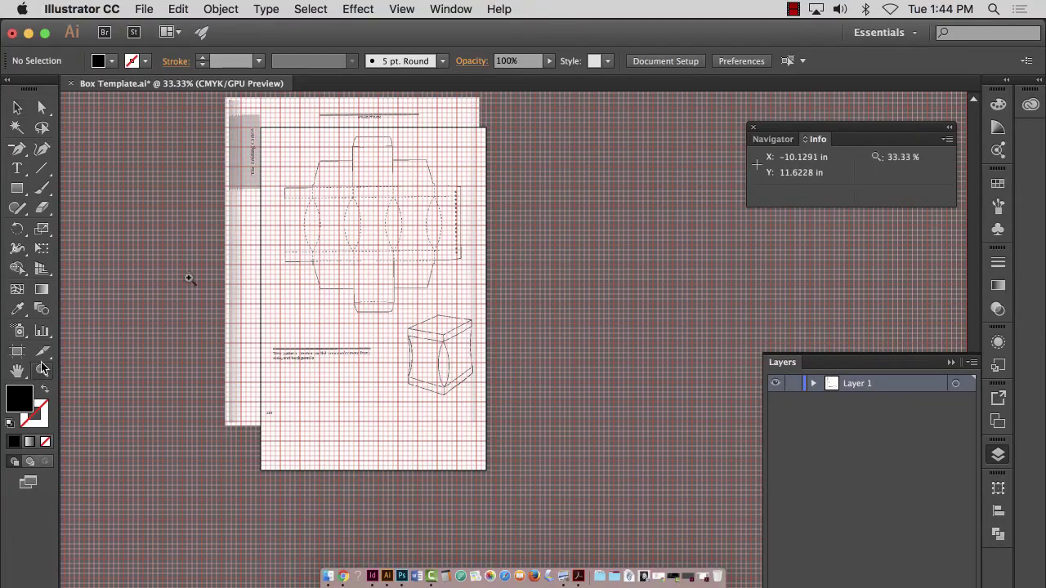
pyautogui.moveTo(276, 176); pyautogui.dragTo(299, 90)
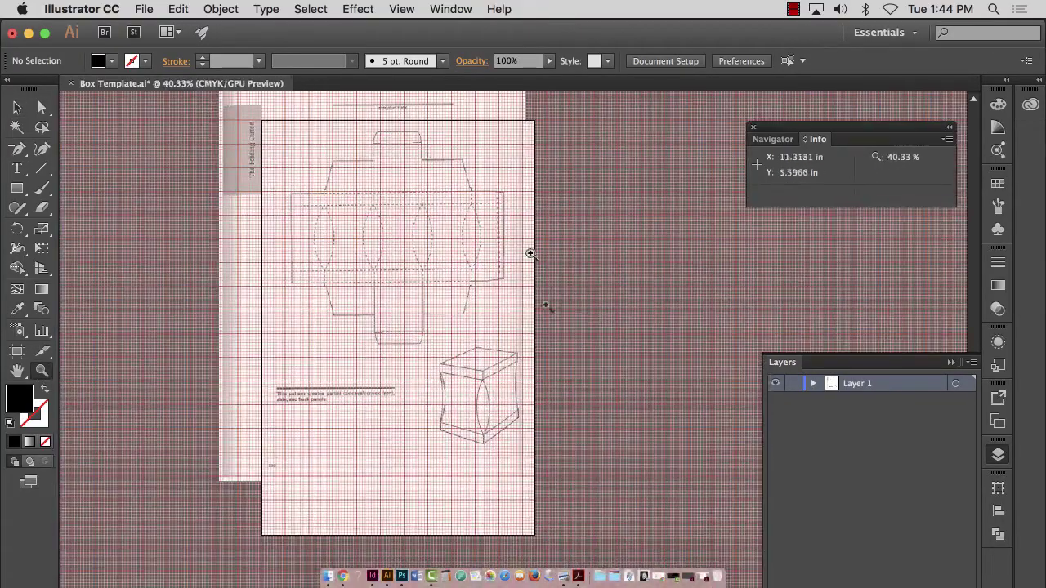
pyautogui.click(17, 107)
pyautogui.click(507, 310)
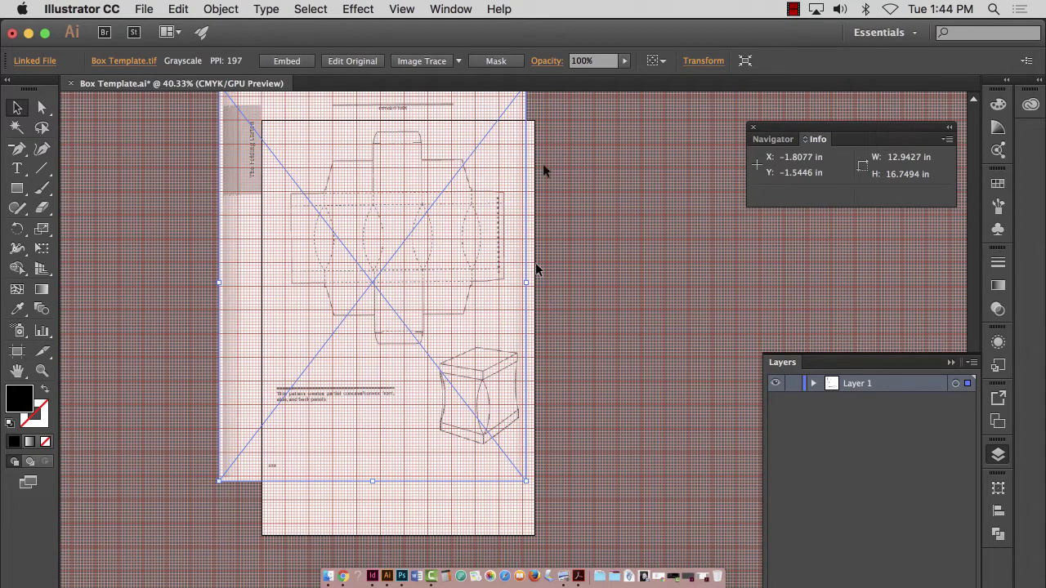
pyautogui.doubleClick(17, 229)
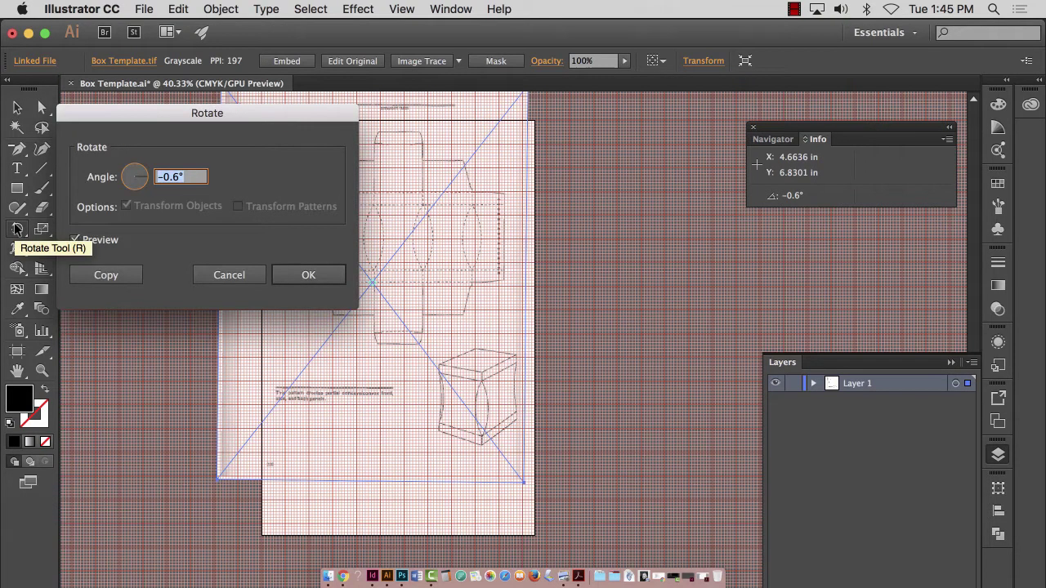
pyautogui.write('90')
pyautogui.press('Return')
pyautogui.click(17, 108)
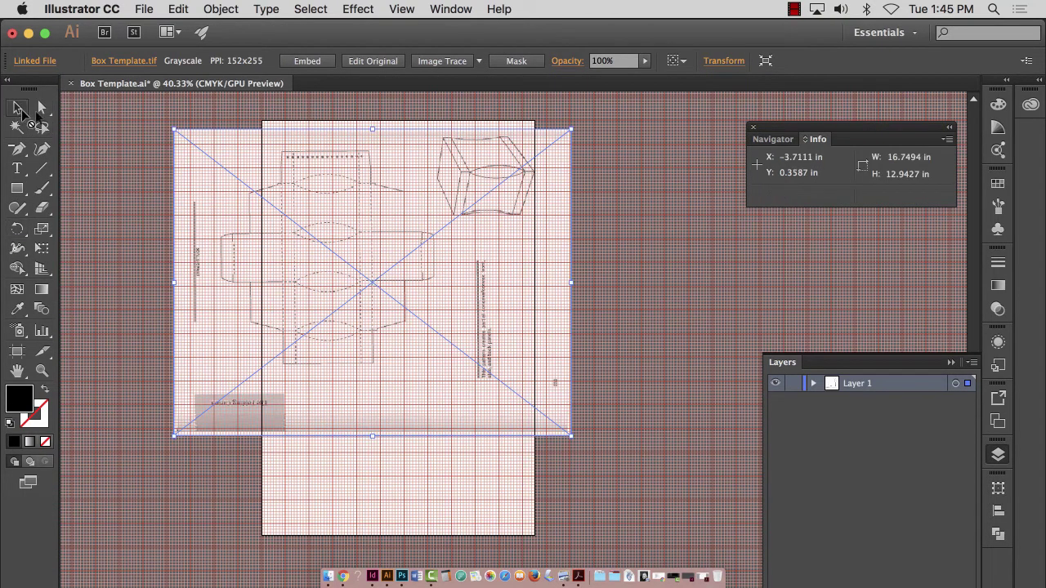
# Step: Move the rotated template image over the artboard, with its upper-left corner at about X -0.89 in, Y 1.39 in
pyautogui.moveTo(329, 251); pyautogui.dragTo(400, 279)
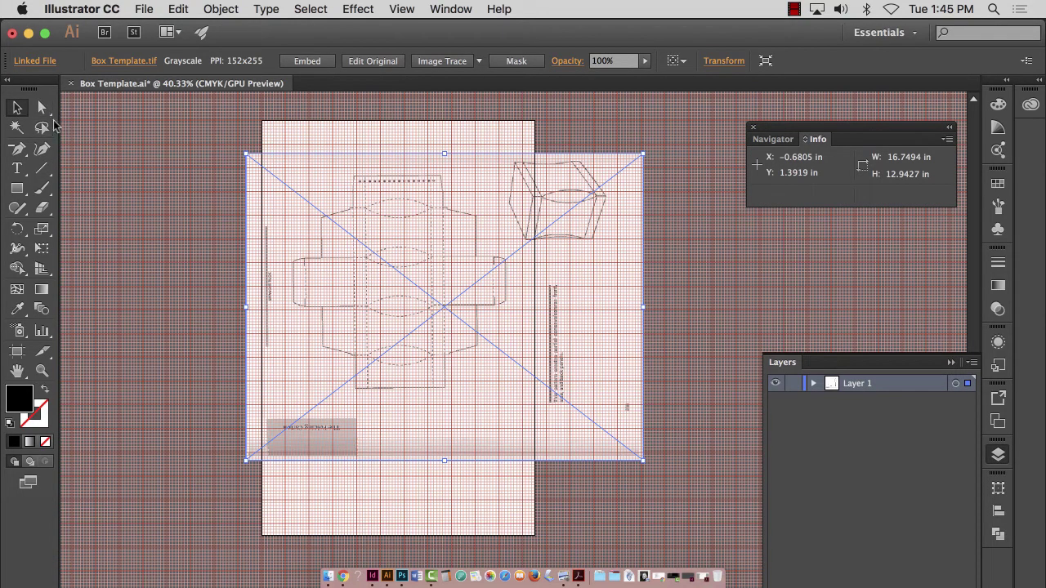
pyautogui.press('Left')
pyautogui.press('Left')
pyautogui.press('Left')
pyautogui.press('Left')
pyautogui.press('Left')
pyautogui.press('Left')
pyautogui.press('Left')
pyautogui.press('Left')
pyautogui.press('Left')
pyautogui.press('Left')
pyautogui.press('Left')
pyautogui.press('Left')
pyautogui.press('Left')
pyautogui.press('Left')
pyautogui.press('Left')
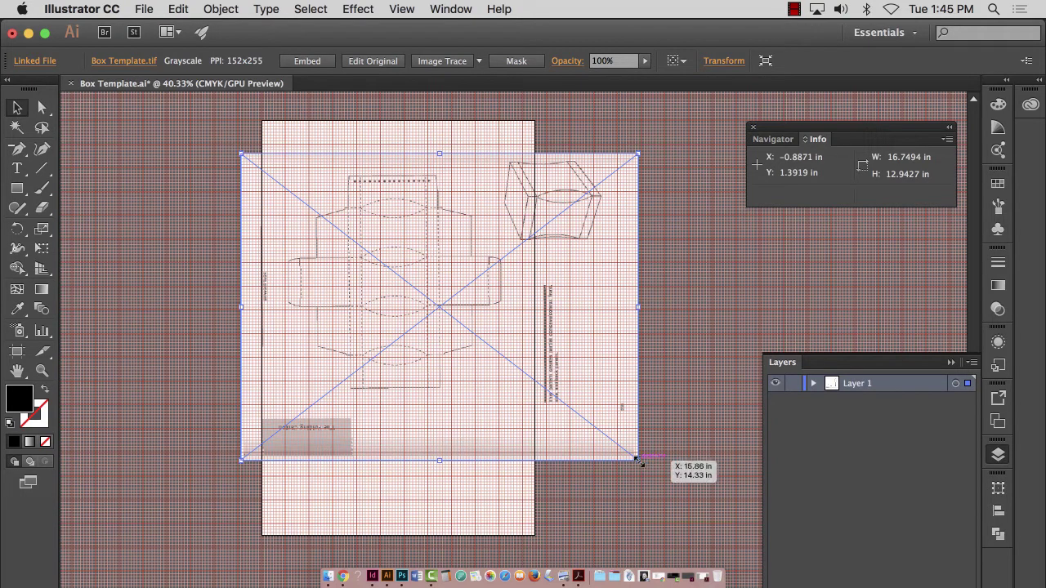
# Step: Resize the template image proportionally to about 21.47 by 16.59 in and position its box pattern across the artboard's width
pyautogui.moveTo(640, 463); pyautogui.dragTo(707, 514)
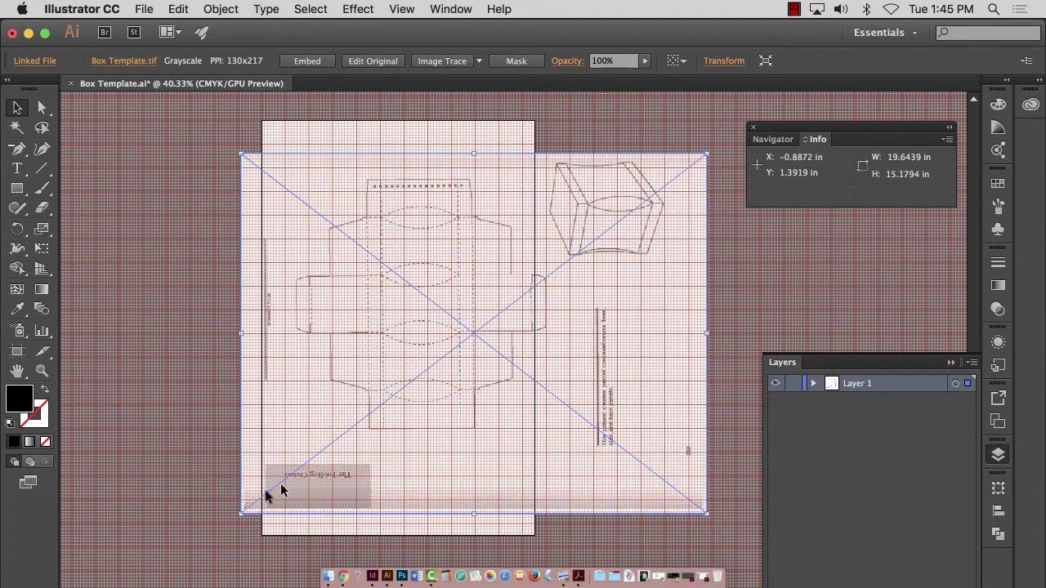
pyautogui.moveTo(237, 511); pyautogui.dragTo(218, 531)
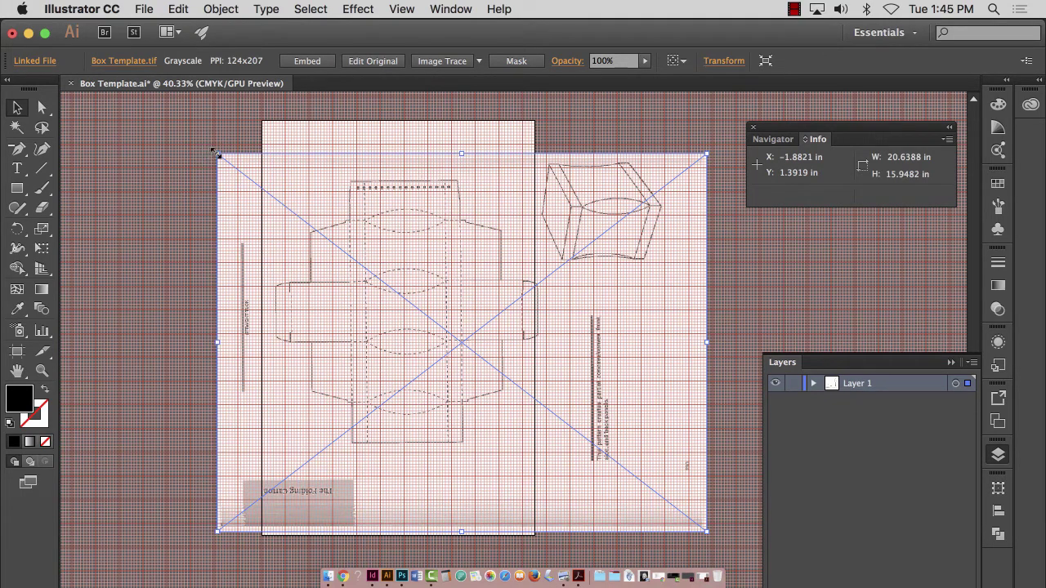
pyautogui.moveTo(217, 153); pyautogui.dragTo(195, 135)
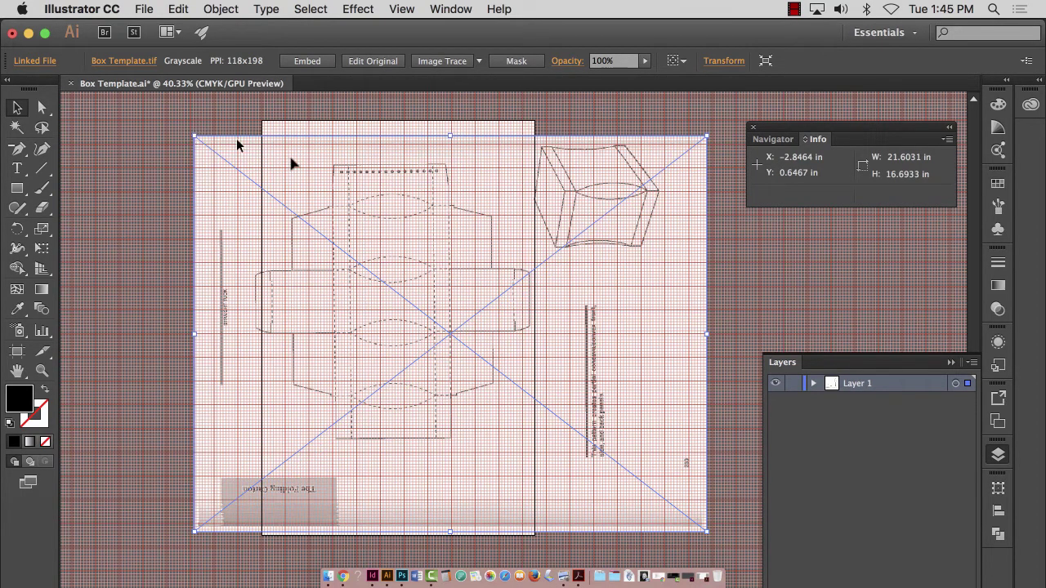
pyautogui.moveTo(345, 237); pyautogui.dragTo(350, 235)
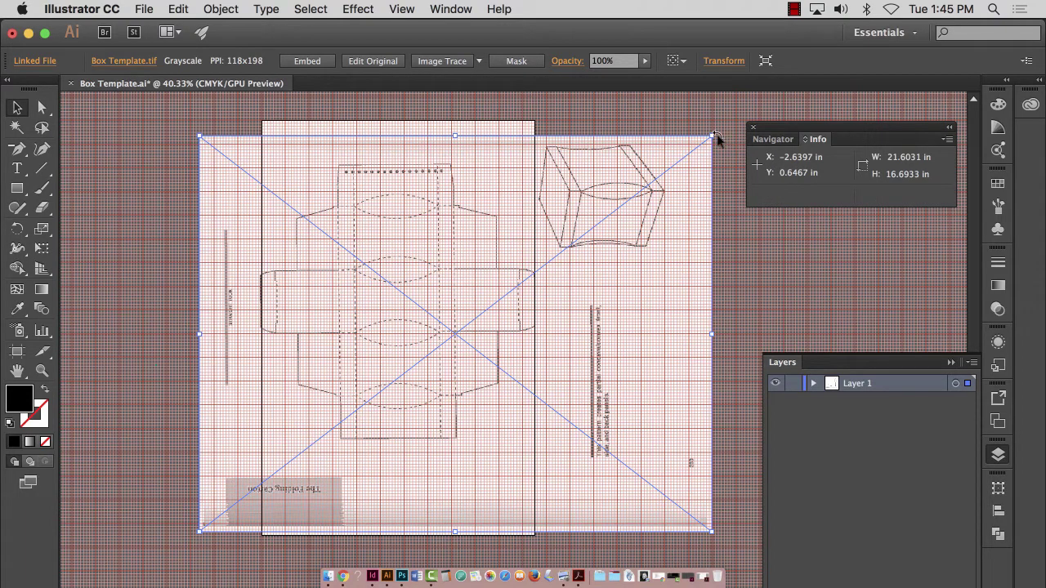
pyautogui.moveTo(717, 139); pyautogui.dragTo(707, 143)
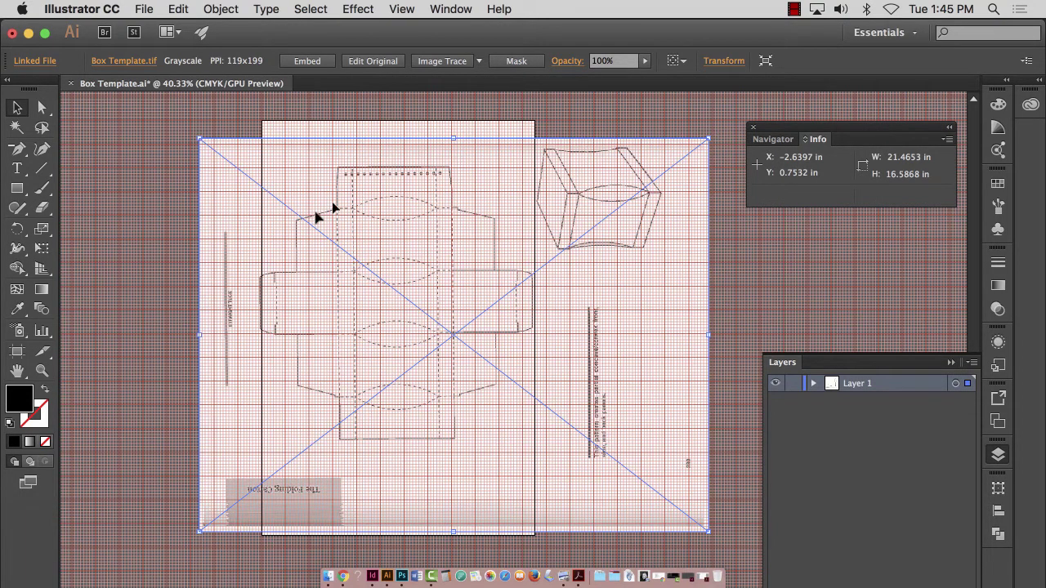
pyautogui.moveTo(318, 217); pyautogui.dragTo(324, 218)
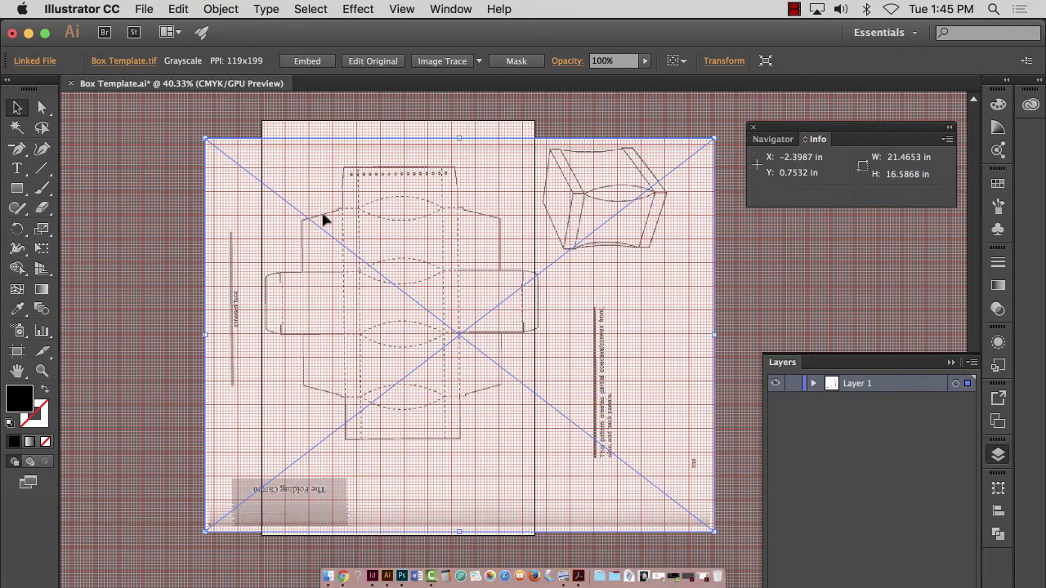
# Step: Enter a rotation angle of -0.6° for the template image and preview it
pyautogui.moveTo(310, 282); pyautogui.dragTo(477, 421)
pyautogui.click(42, 369)
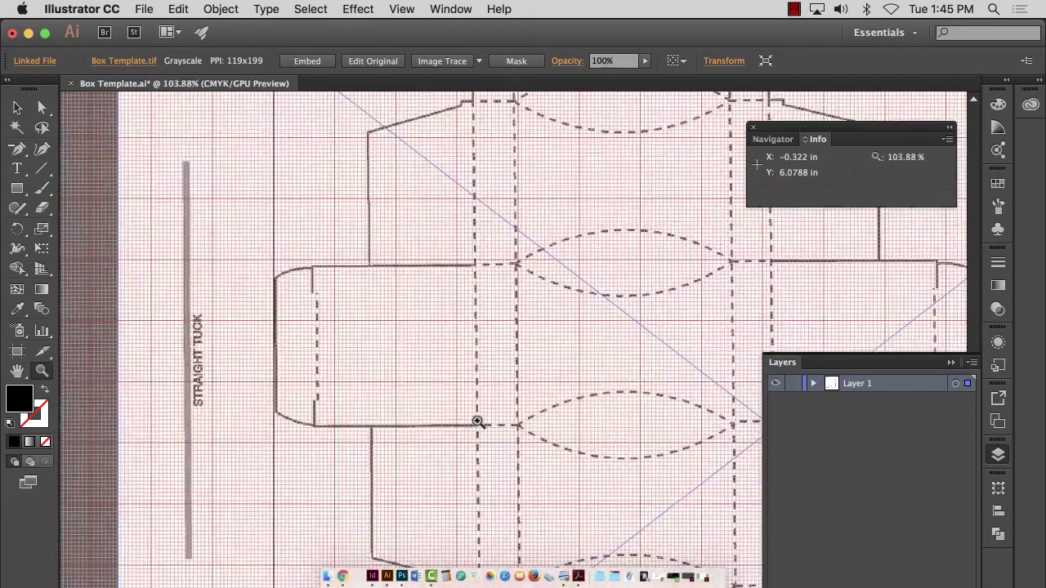
pyautogui.moveTo(542, 401); pyautogui.dragTo(300, 314)
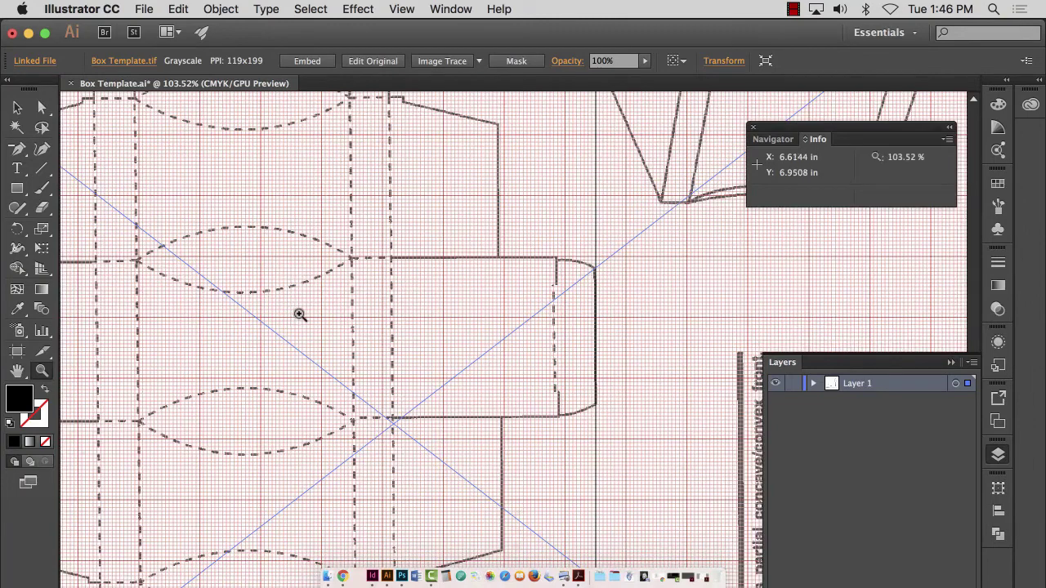
pyautogui.keyDown('alt'); pyautogui.click(300, 315); pyautogui.keyUp('alt')
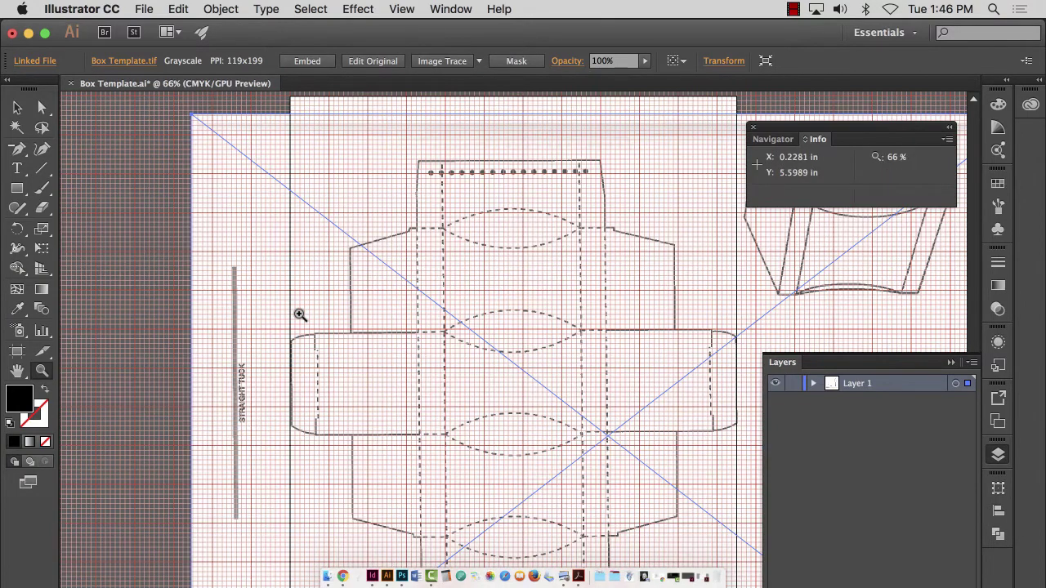
pyautogui.keyDown('alt'); pyautogui.click(300, 315); pyautogui.keyUp('alt')
pyautogui.keyDown('alt'); pyautogui.click(300, 314); pyautogui.keyUp('alt')
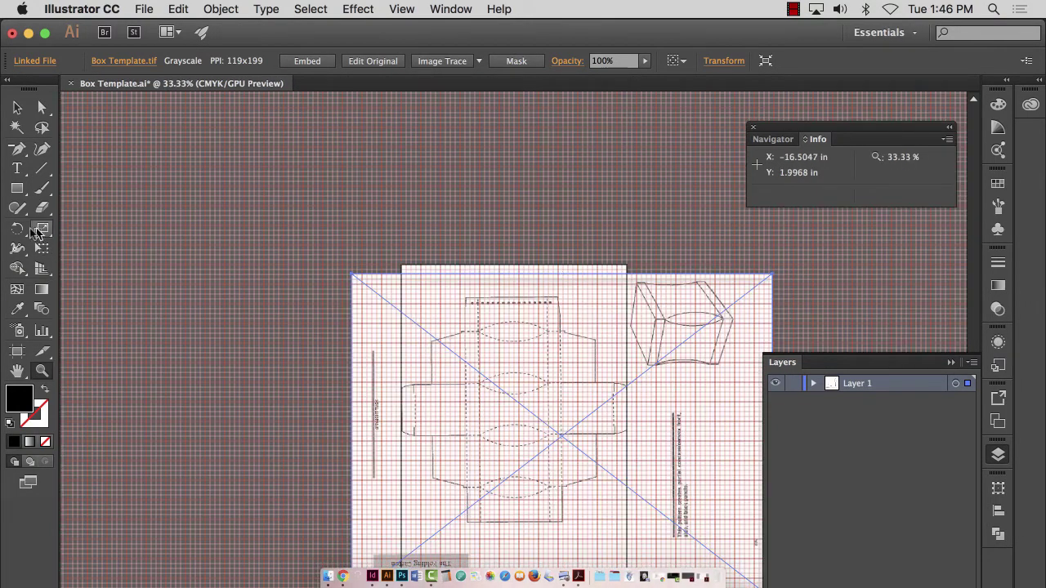
pyautogui.doubleClick(20, 231)
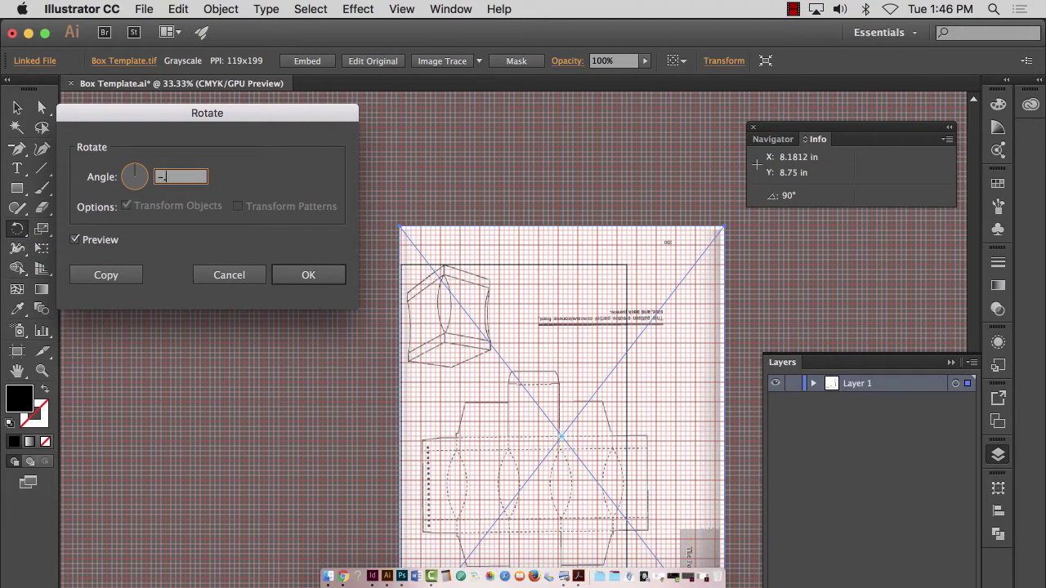
pyautogui.write('90')
pyautogui.click(75, 239)
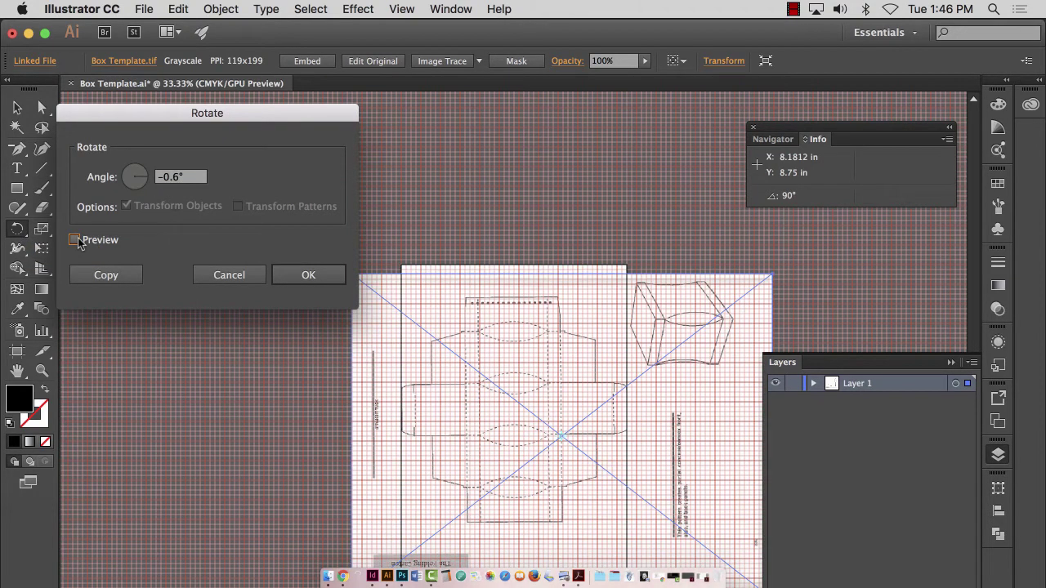
pyautogui.click(75, 241)
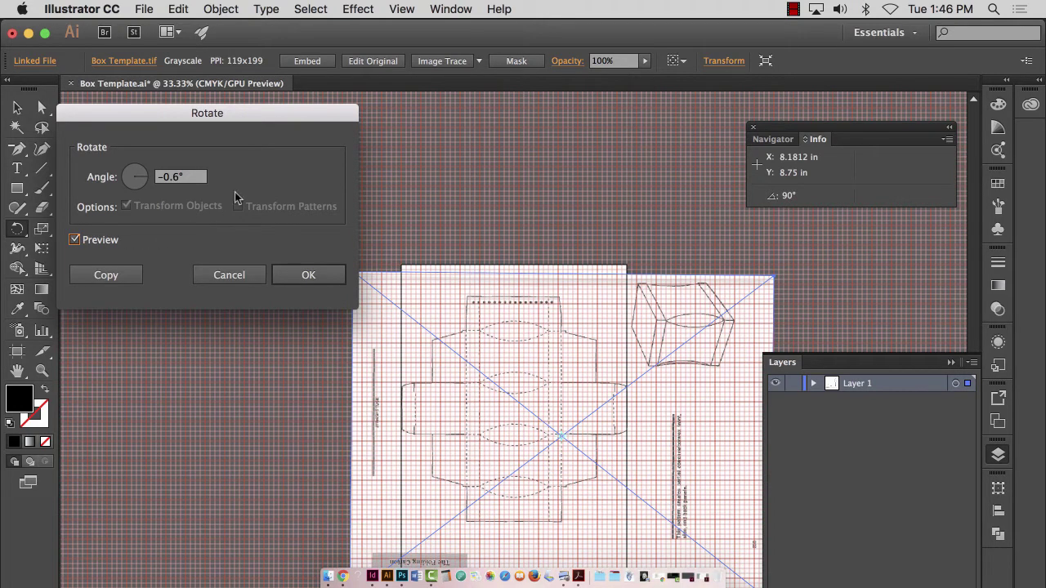
# Step: Try a rotation angle of -90.6° on the template image with the preview
pyautogui.click(168, 177)
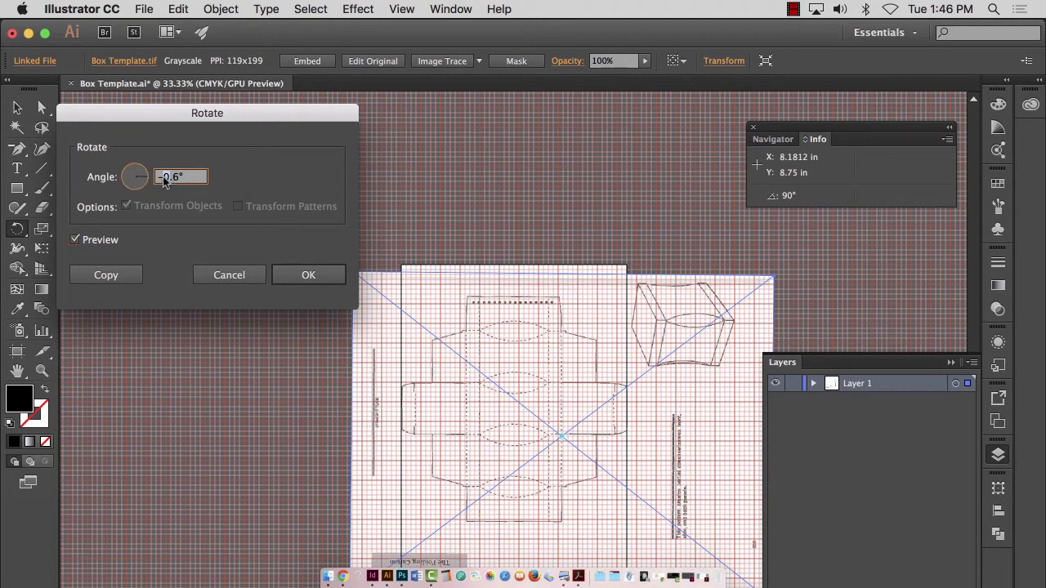
pyautogui.write('9')
pyautogui.click(75, 239)
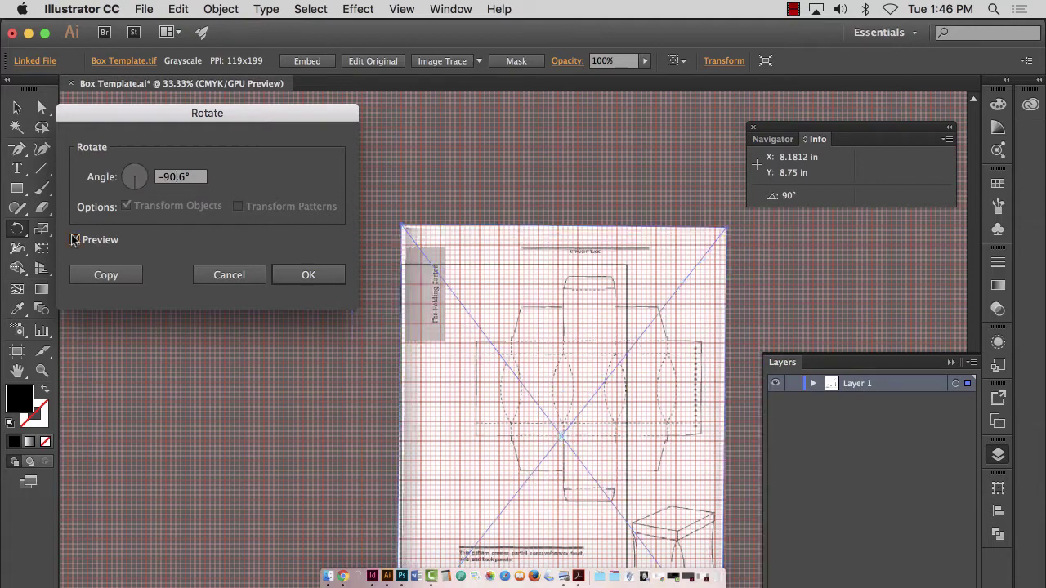
pyautogui.click(74, 239)
pyautogui.click(74, 240)
# Step: Restore the rotation angle to -0.6°, compare the preview, and apply the rotation to the template image
pyautogui.click(177, 179)
pyautogui.press('BackSpace')
pyautogui.press('BackSpace')
pyautogui.press('BackSpace')
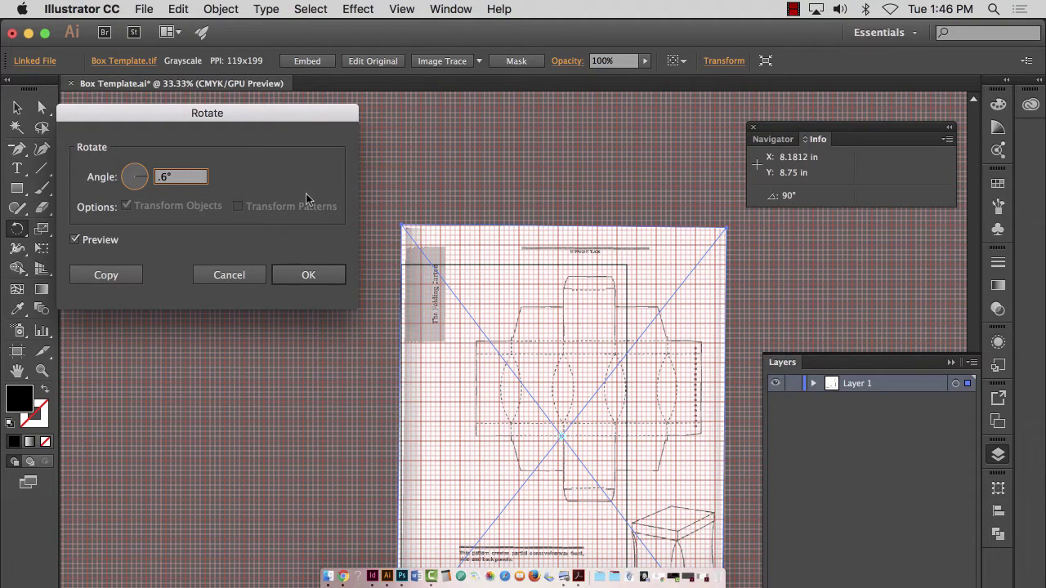
pyautogui.write('-0')
pyautogui.click(88, 241)
pyautogui.click(87, 241)
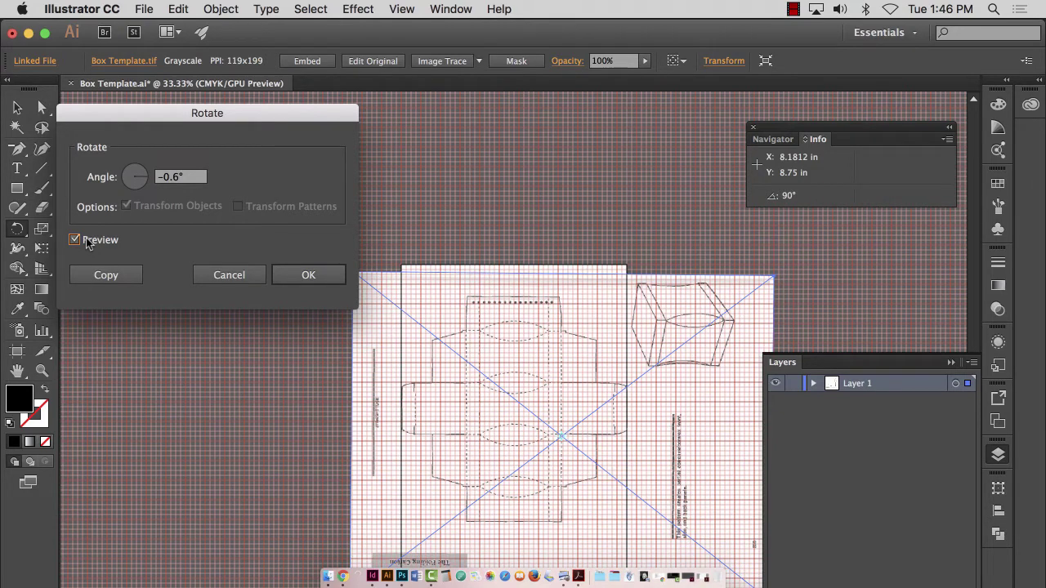
pyautogui.click(307, 275)
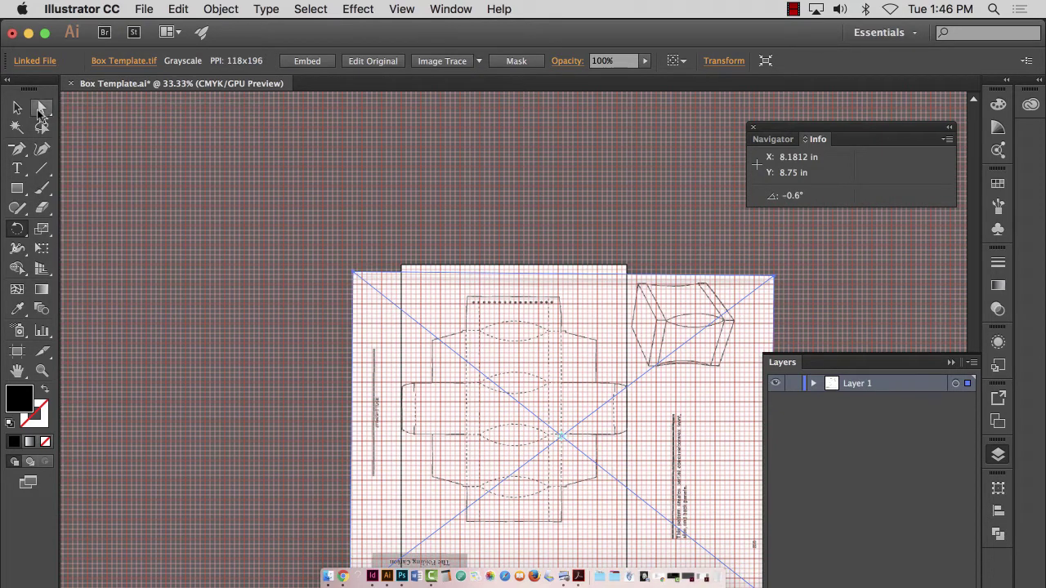
# Step: Move the template image up to about Y -1.25 in, aligning the box pattern's top edge with the artboard's top edge
pyautogui.click(42, 371)
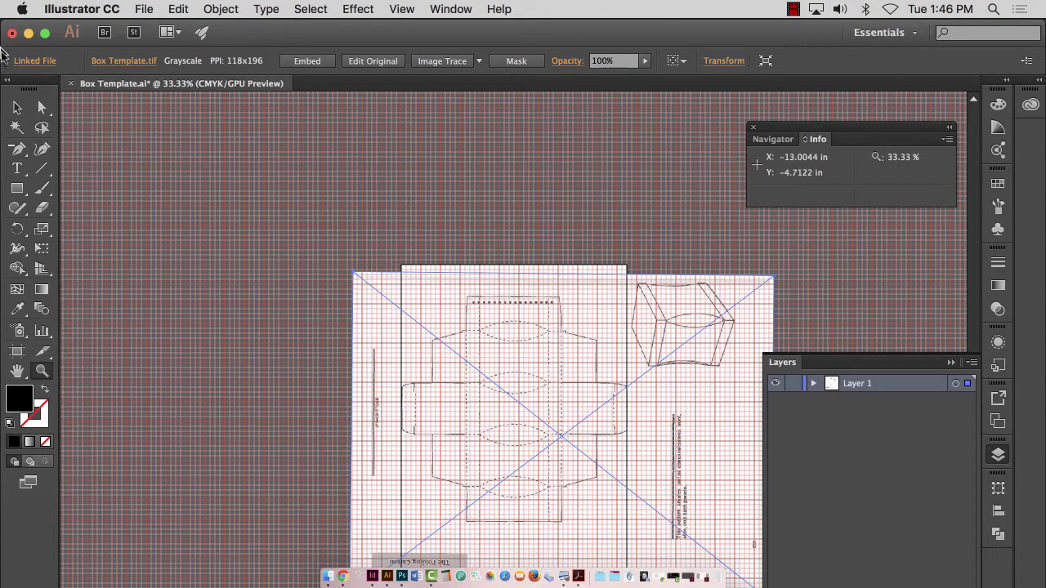
pyautogui.press('v')
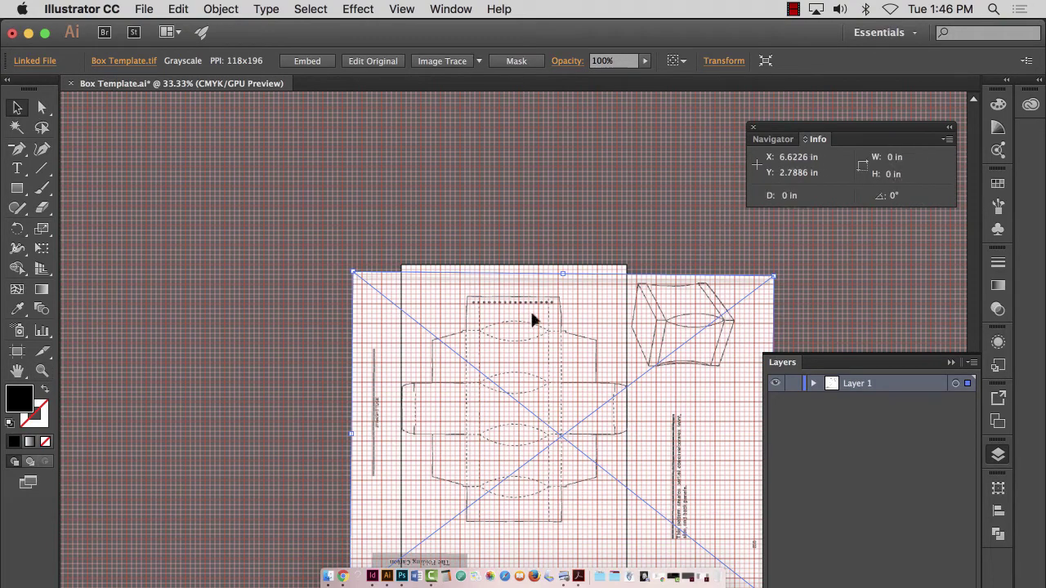
pyautogui.moveTo(532, 319); pyautogui.dragTo(531, 294)
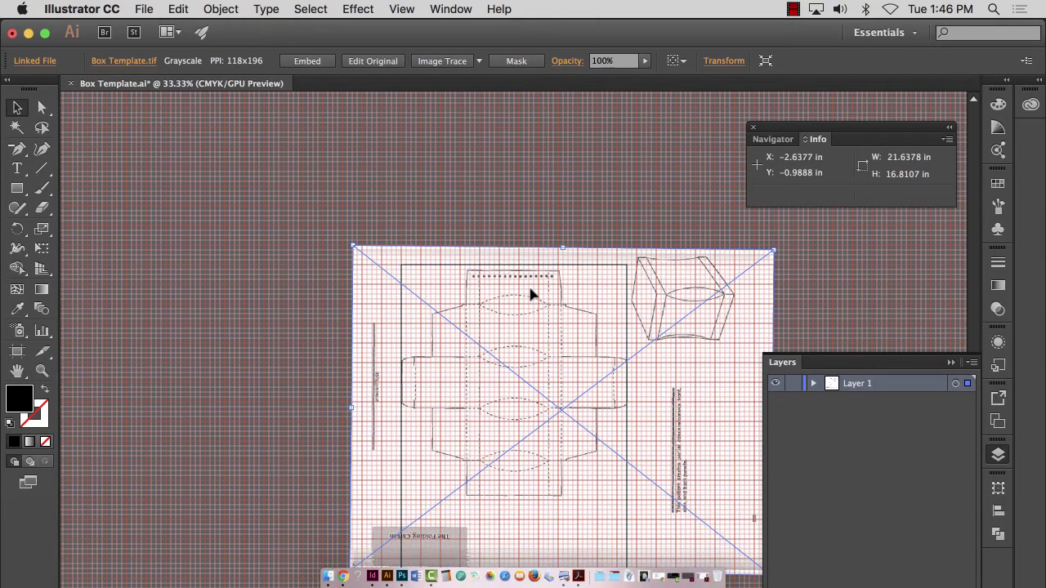
pyautogui.scroll(-1, 531, 294)
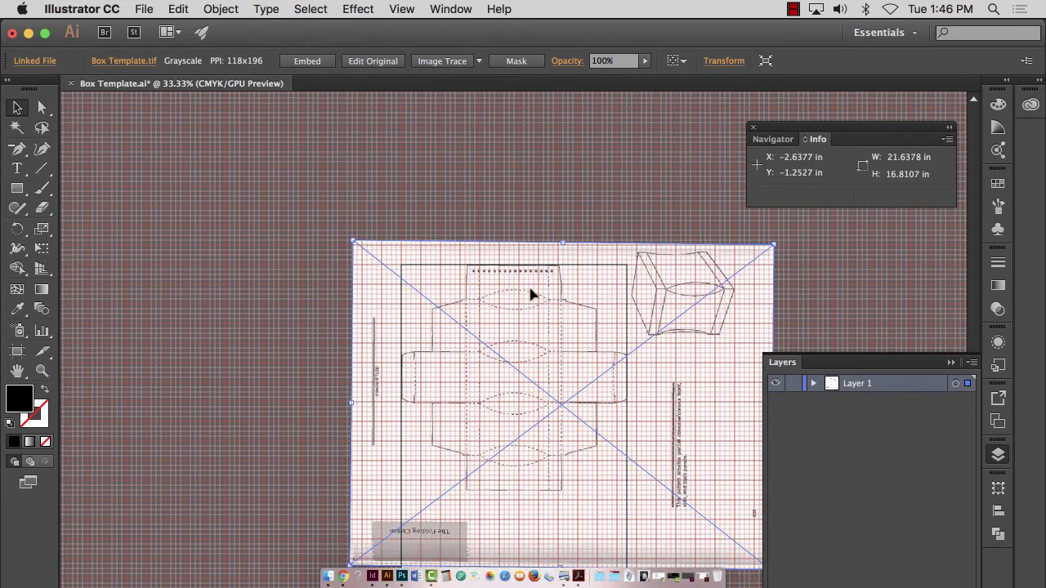
pyautogui.click(50, 371)
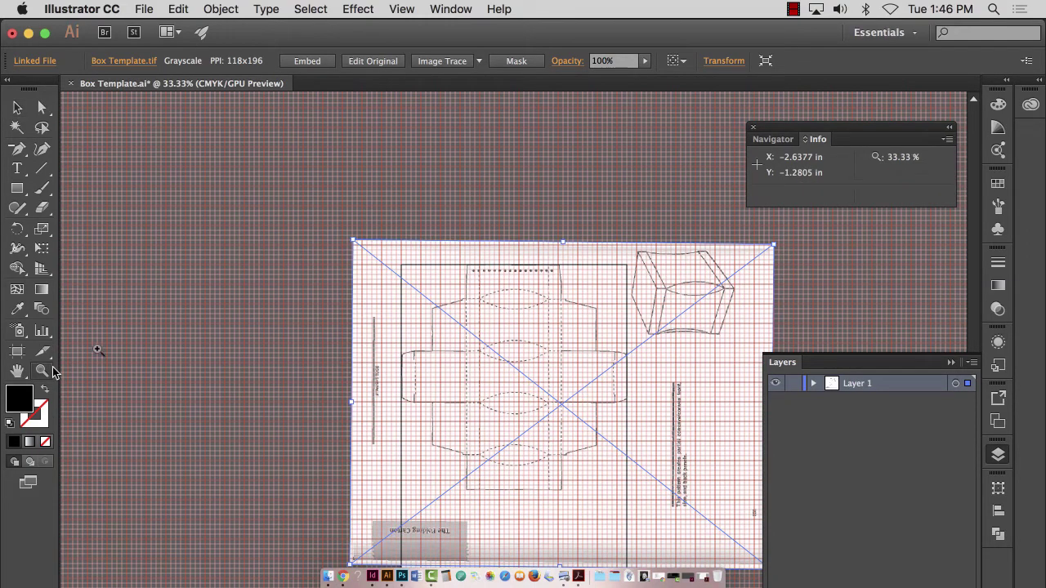
pyautogui.moveTo(382, 239); pyautogui.dragTo(677, 397)
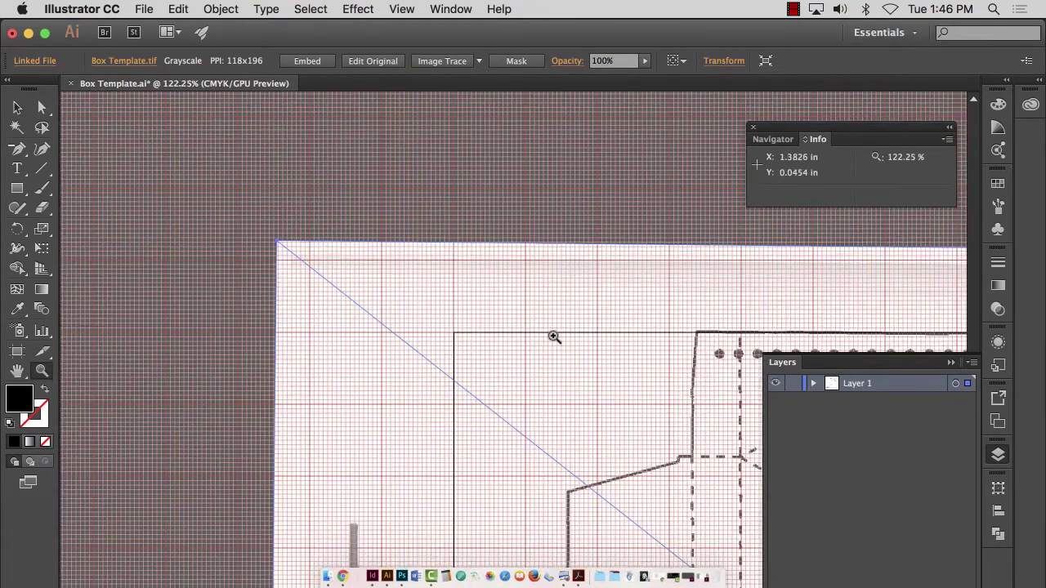
pyautogui.press('v')
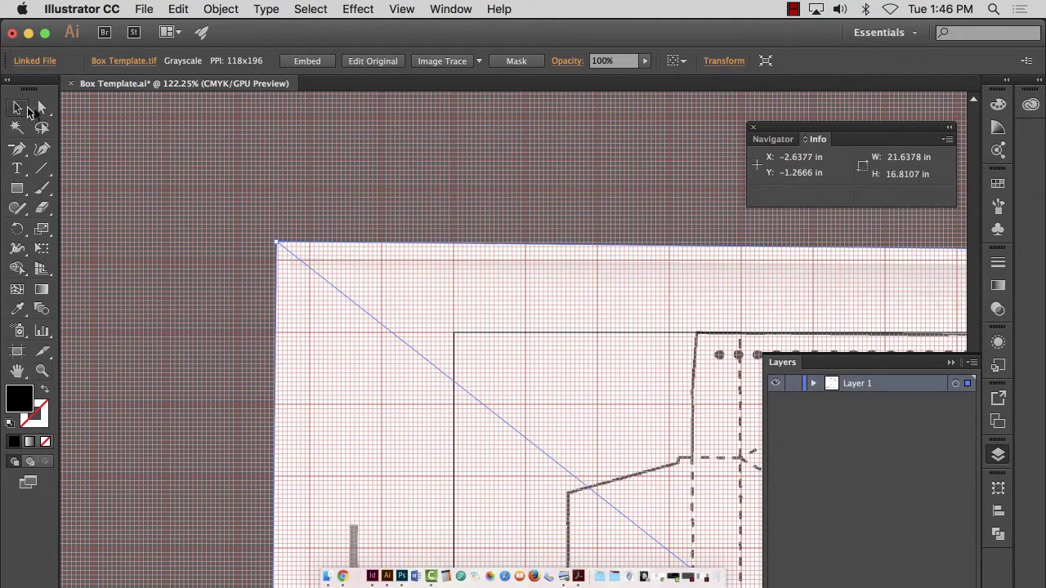
pyautogui.press('Up')
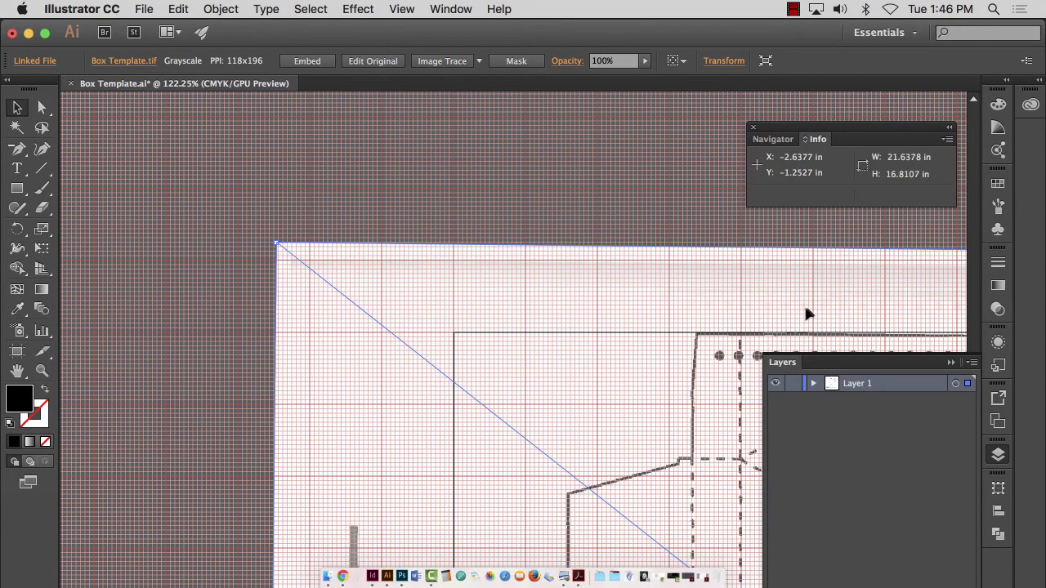
# Step: Check the box pattern's alignment with the artboard's top and side edges, and save the document
pyautogui.scroll(-5, 806, 310)
pyautogui.hscroll(10, 806, 310)
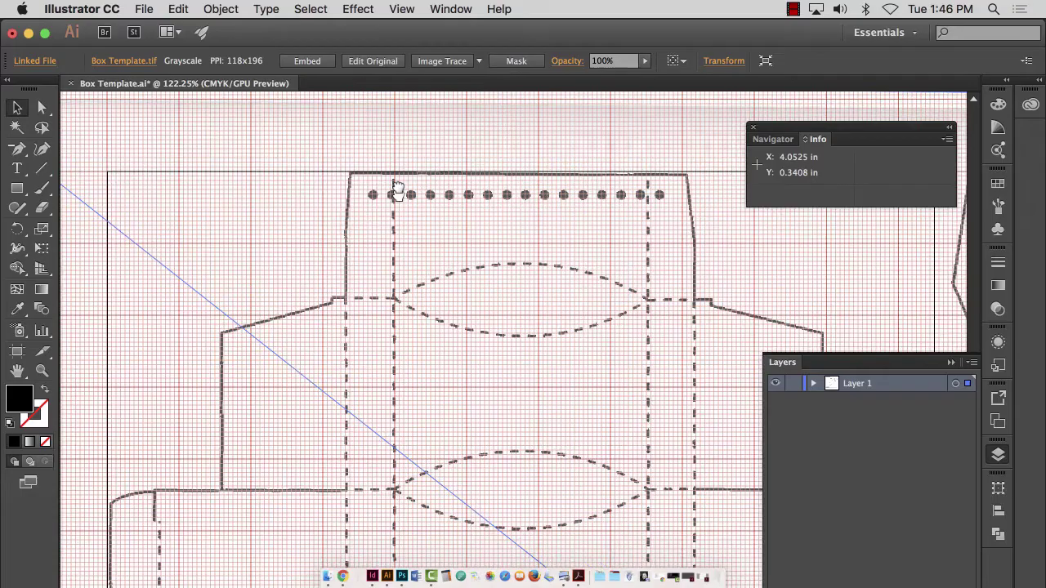
pyautogui.moveTo(396, 189); pyautogui.dragTo(428, 80)
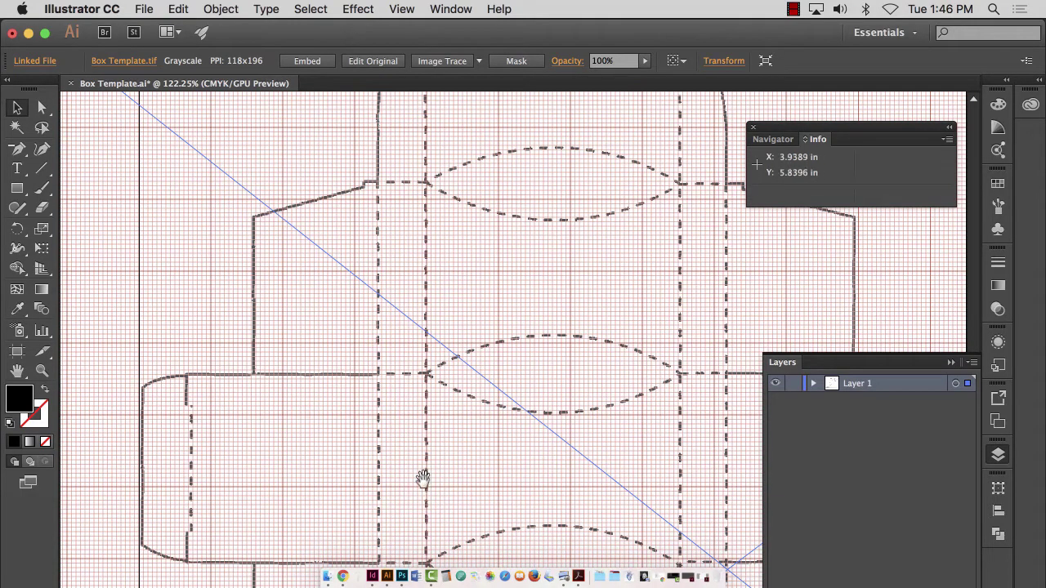
pyautogui.moveTo(423, 479); pyautogui.dragTo(426, 251)
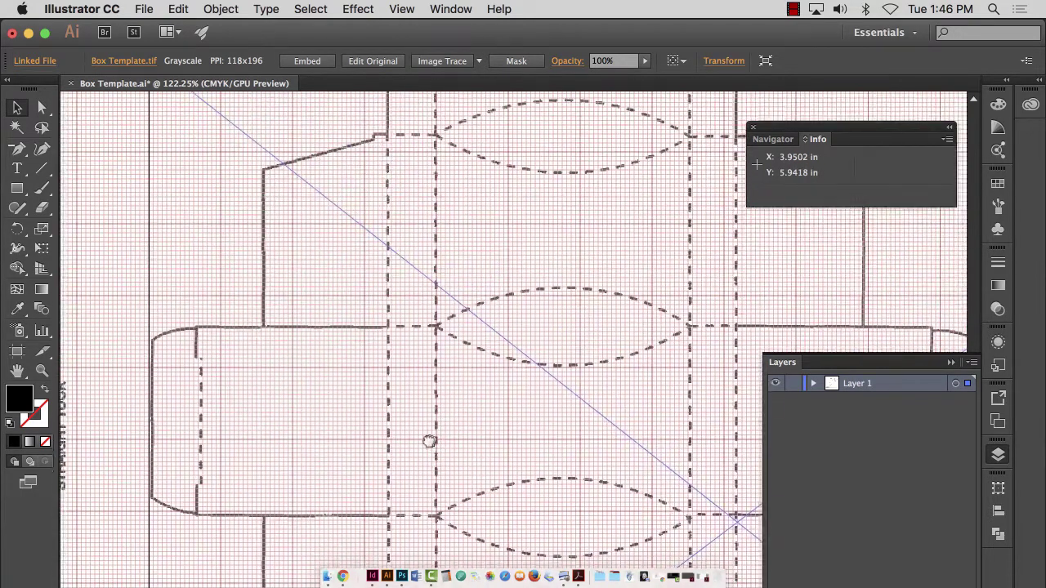
pyautogui.moveTo(430, 439); pyautogui.dragTo(226, 384)
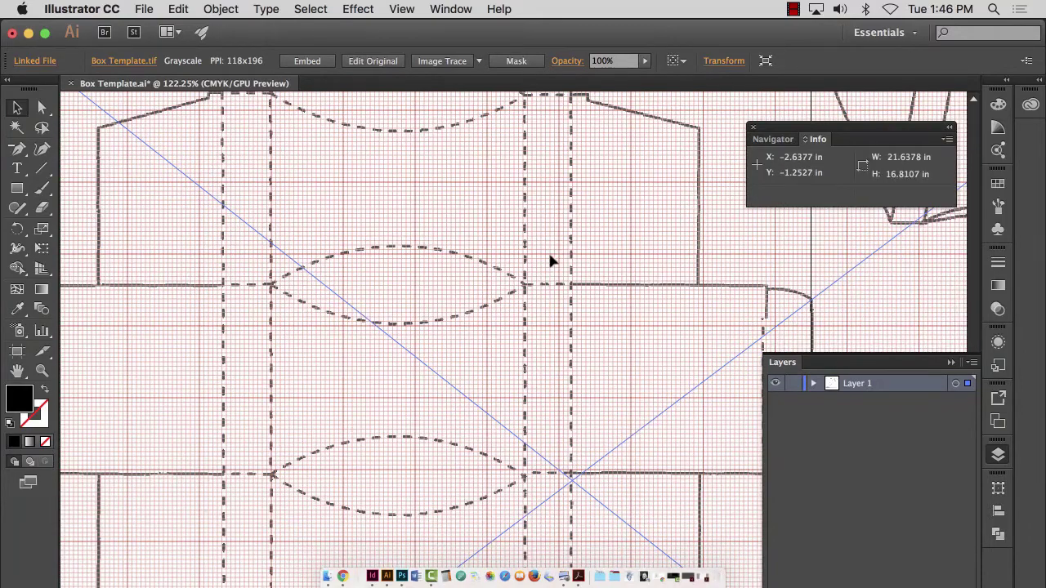
pyautogui.moveTo(518, 427); pyautogui.dragTo(480, 253)
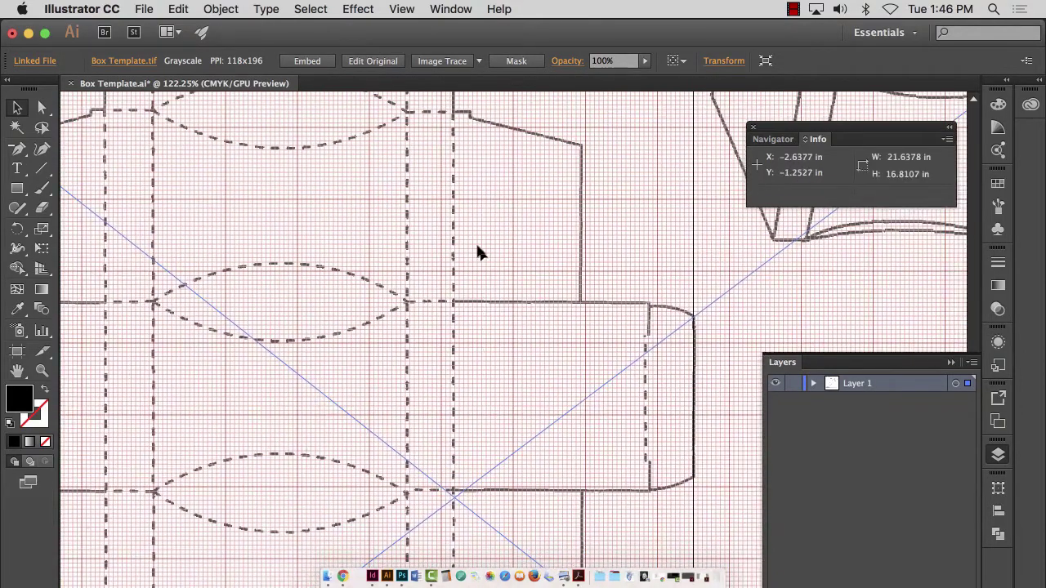
pyautogui.moveTo(373, 216); pyautogui.dragTo(591, 459)
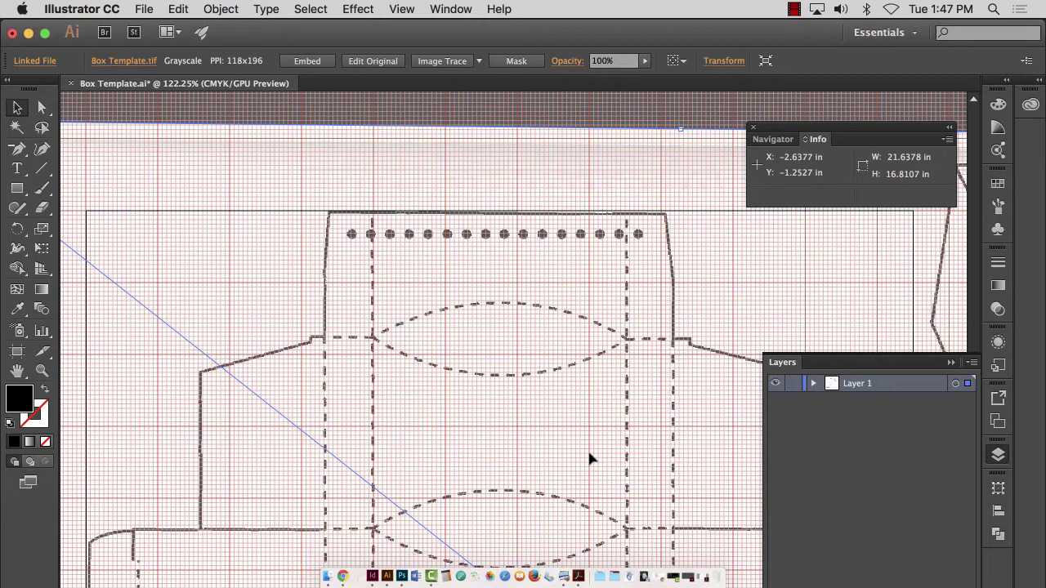
pyautogui.press('super+s')
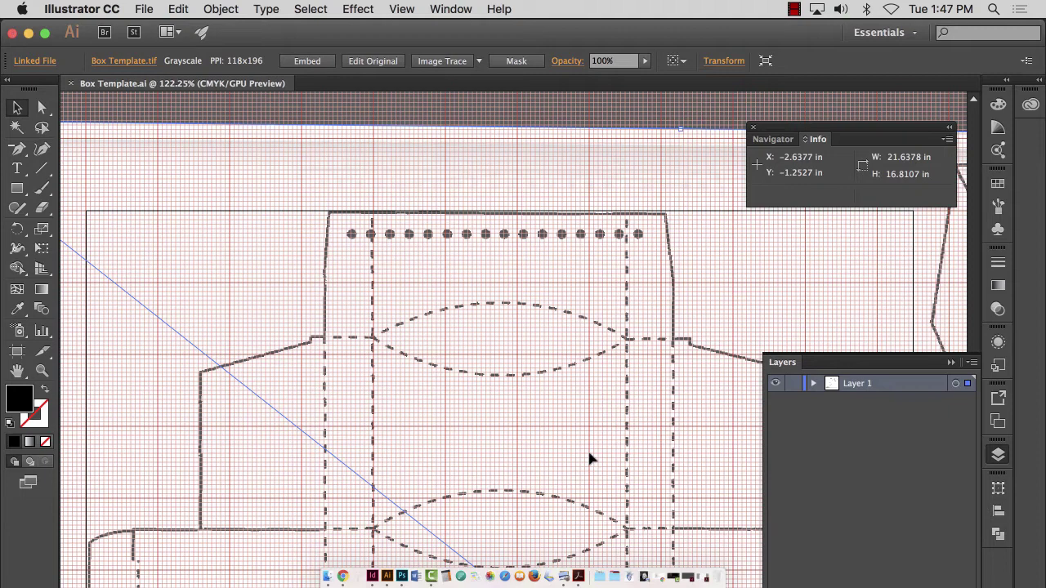
# Step: Scale the template image uniformly by 101%
pyautogui.press('super+0')
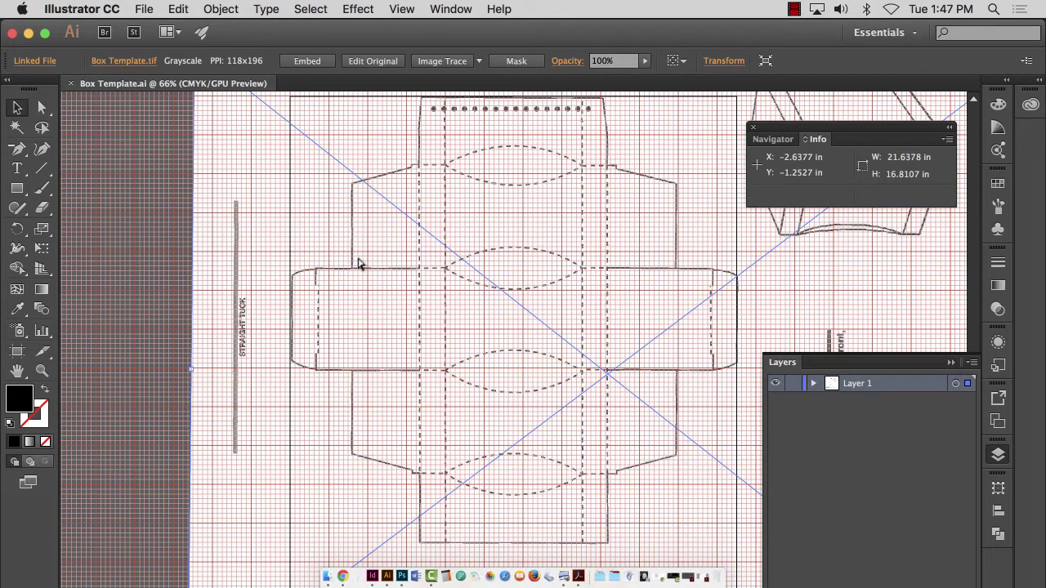
pyautogui.press('super+minus')
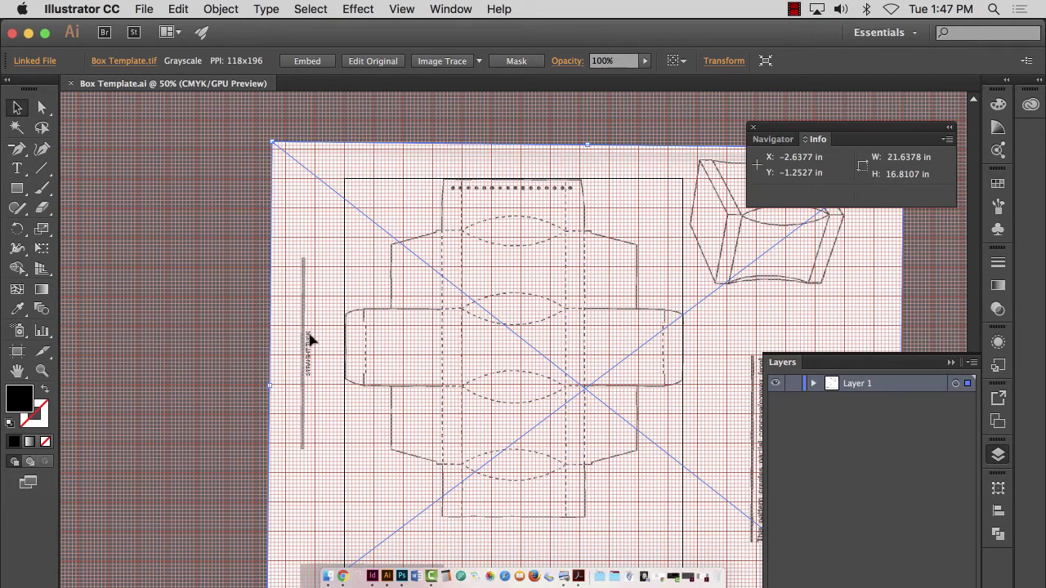
pyautogui.press('super+minus')
pyautogui.scroll(-10, 357, 259)
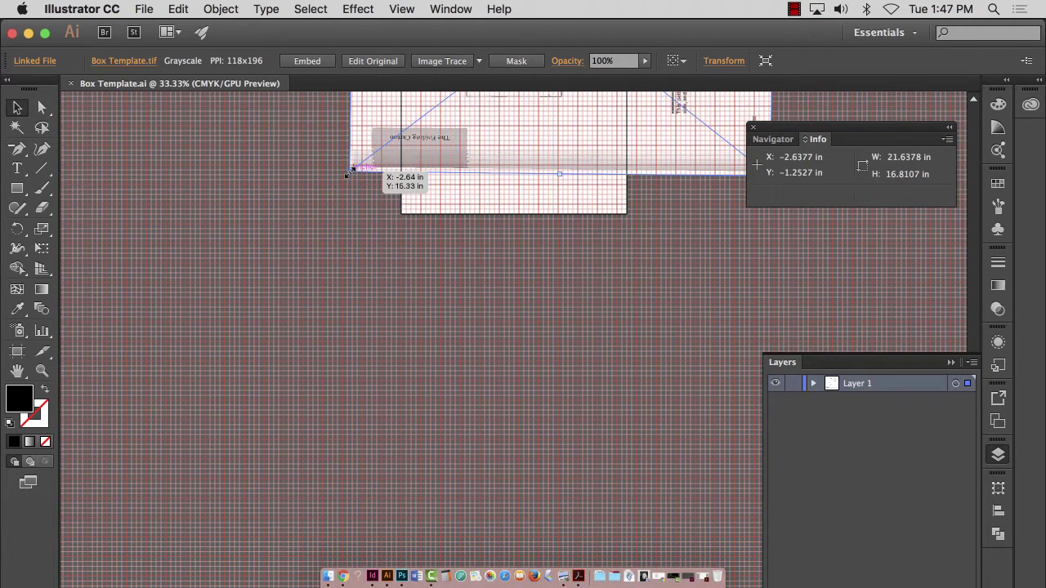
pyautogui.click(348, 173)
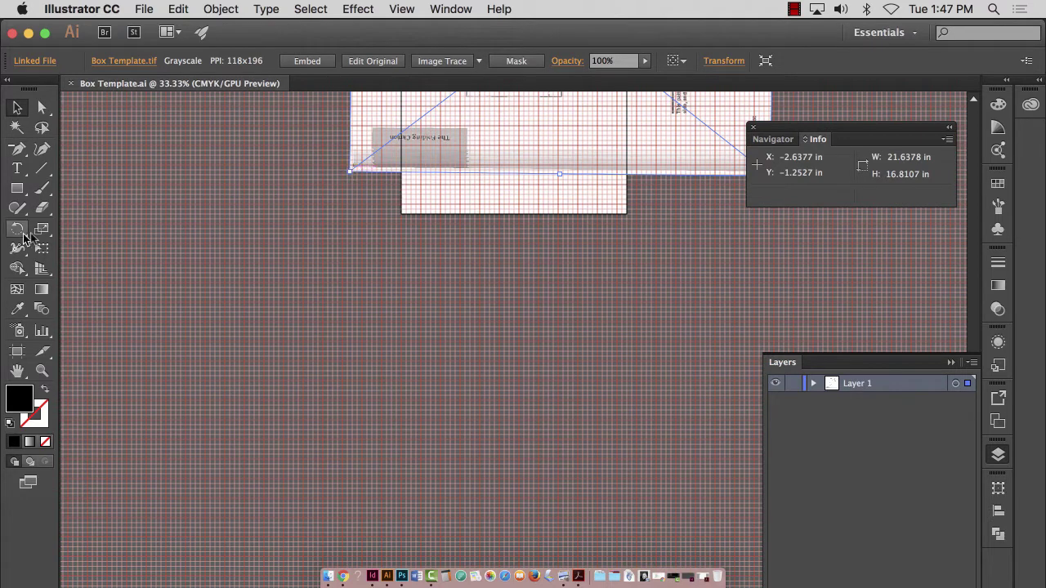
pyautogui.doubleClick(42, 229)
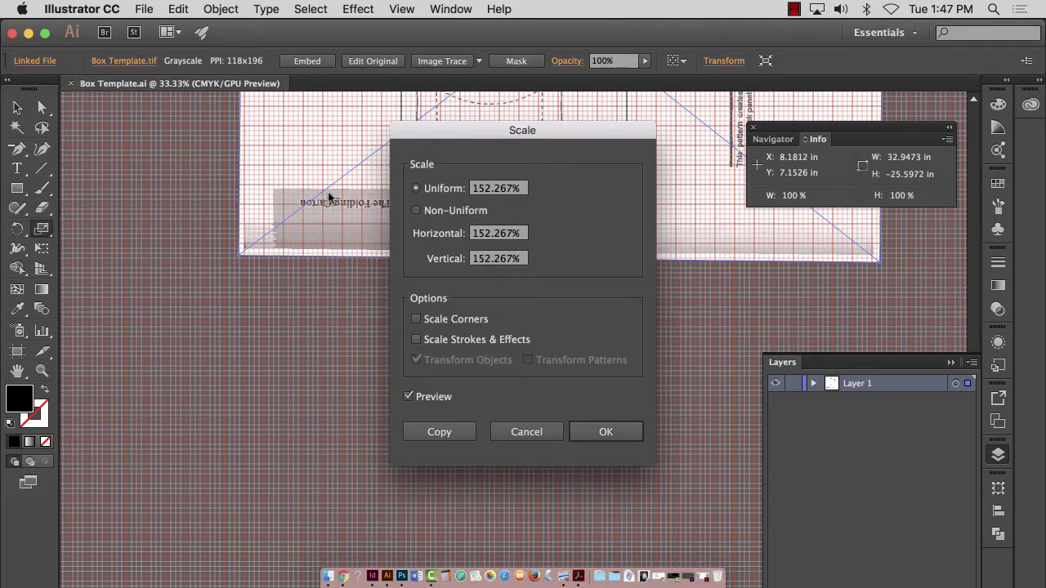
pyautogui.click(515, 188)
pyautogui.write('101')
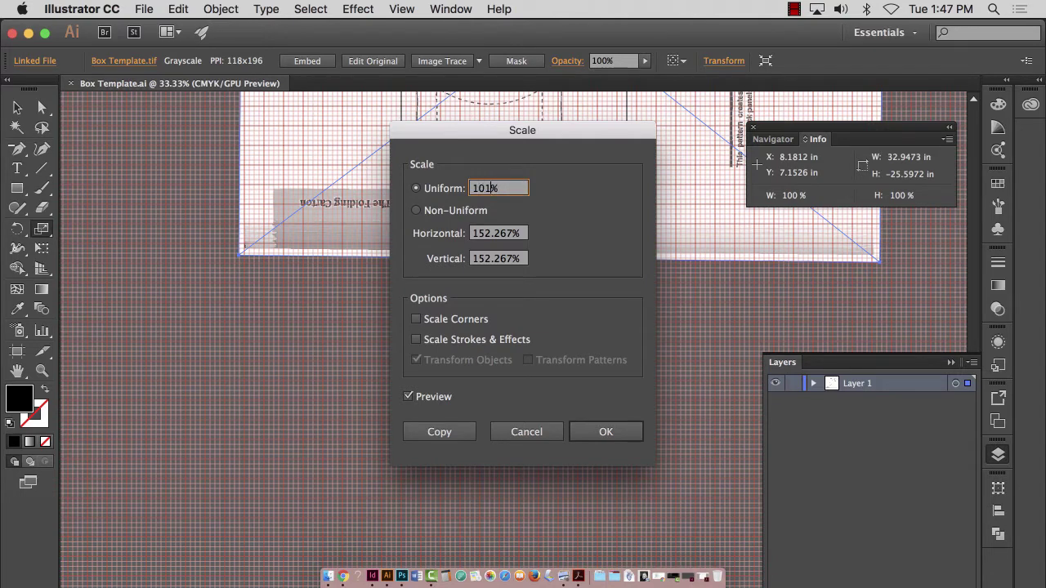
pyautogui.press('Tab')
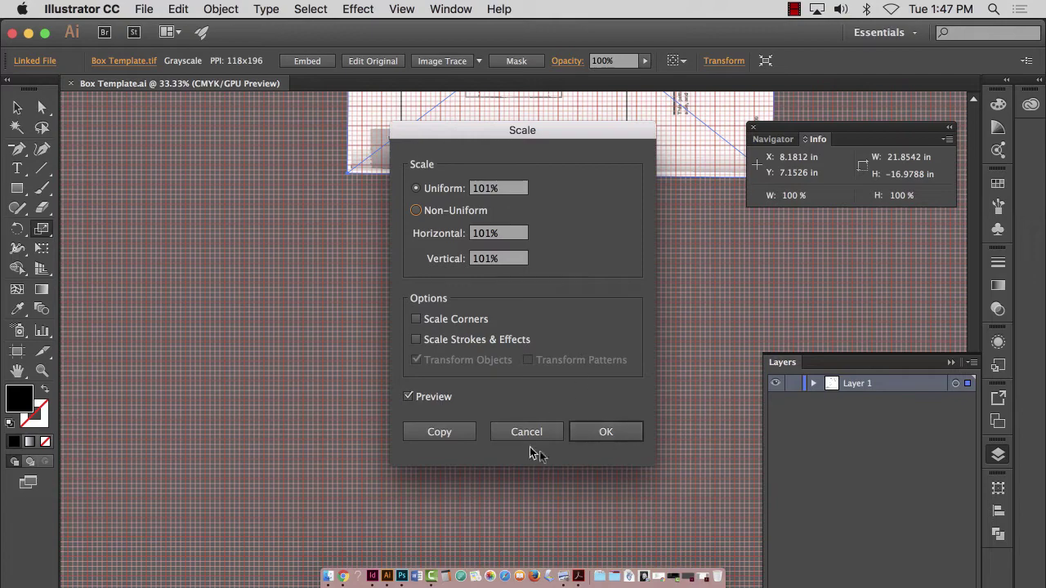
pyautogui.click(606, 433)
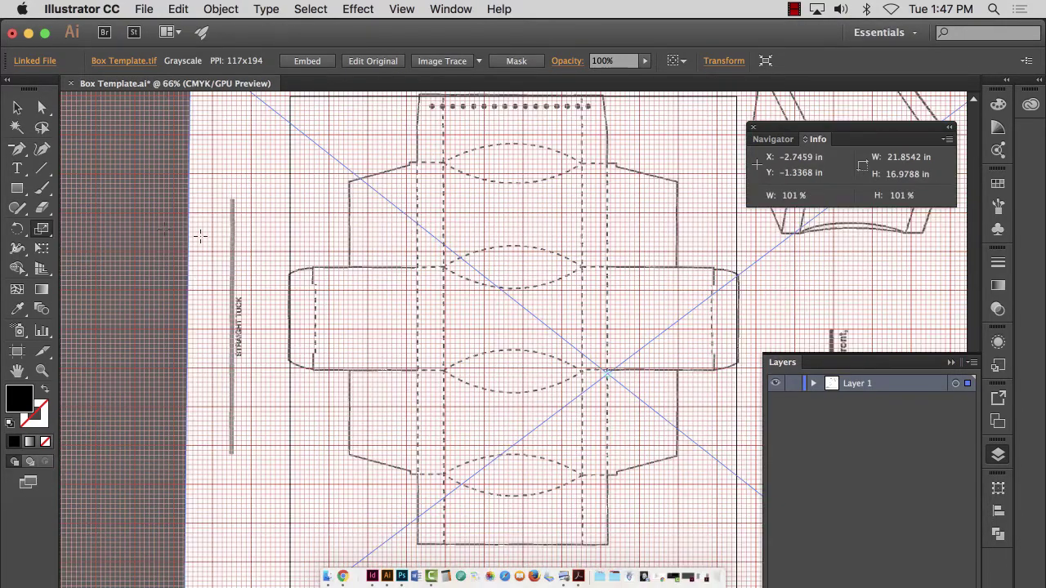
# Step: Scale the template image uniformly by 99.5%, deselect it, and save the document
pyautogui.doubleClick(46, 229)
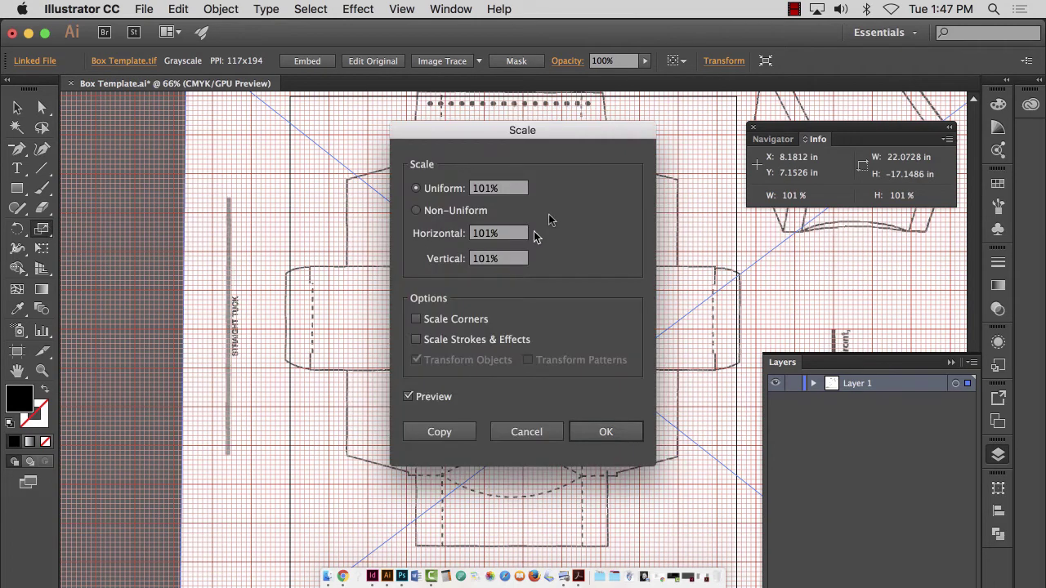
pyautogui.write('99.5')
pyautogui.press('Return')
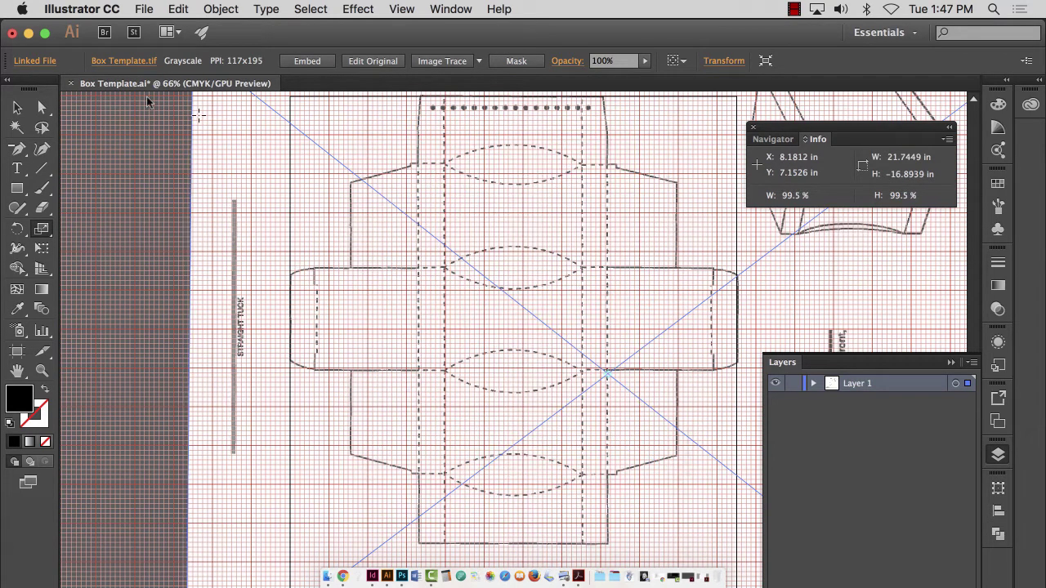
pyautogui.click(18, 107)
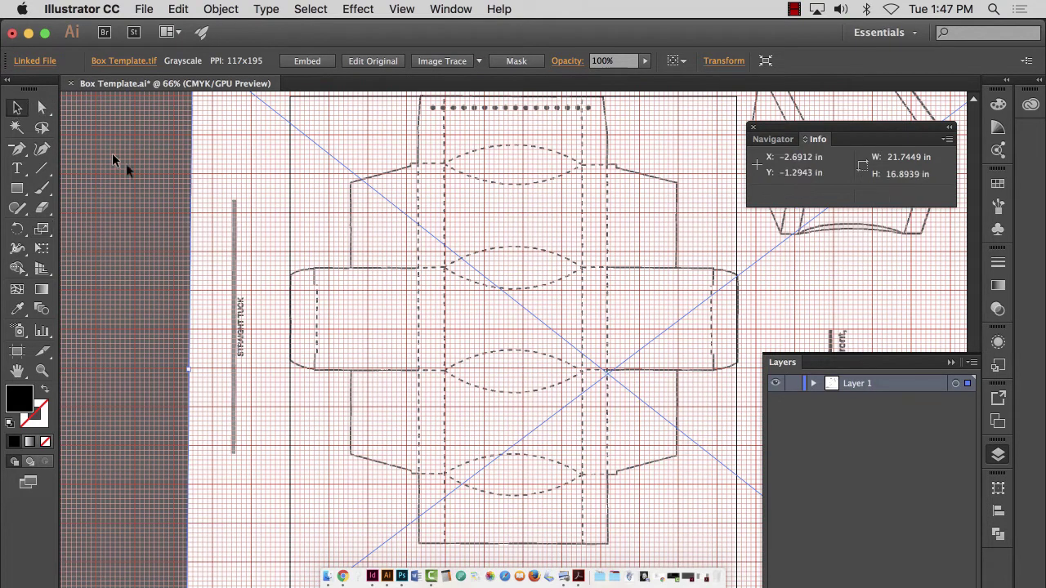
pyautogui.click(124, 165)
pyautogui.press('super+s')
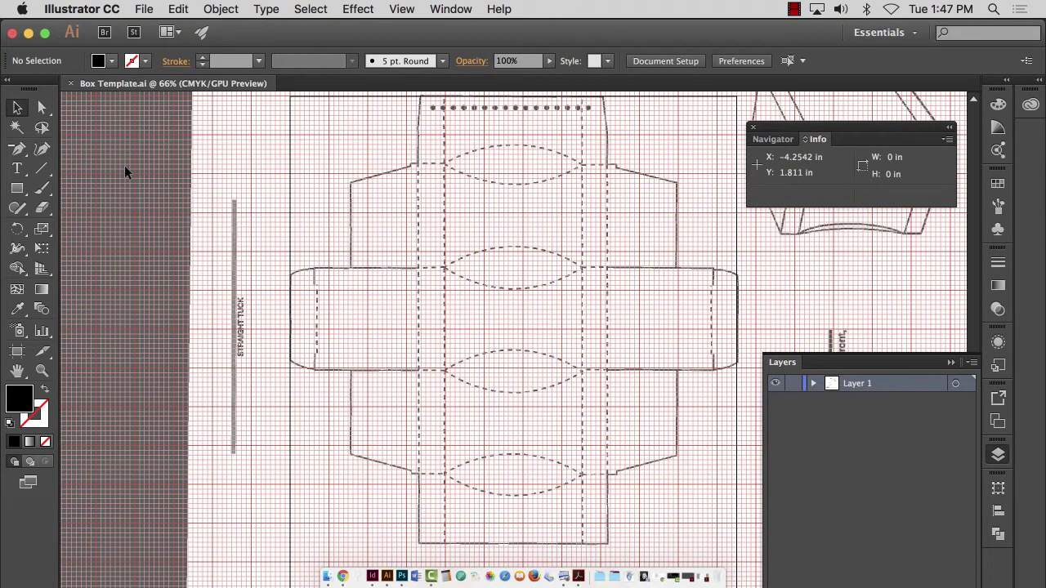
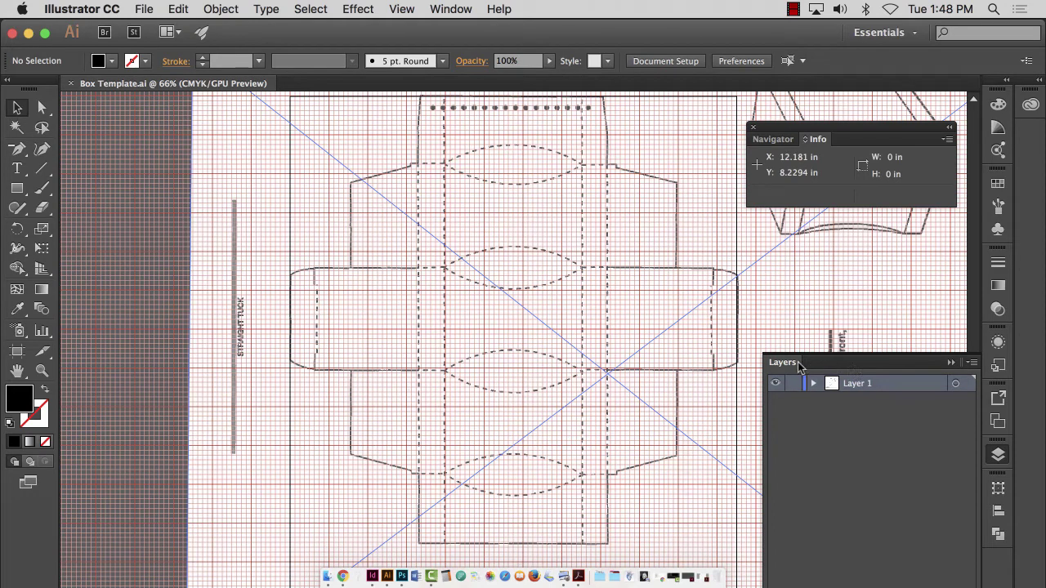
# Step: Collapse the Layers panel and dock the floating Info panel in the collapsed panel column
pyautogui.click(997, 455)
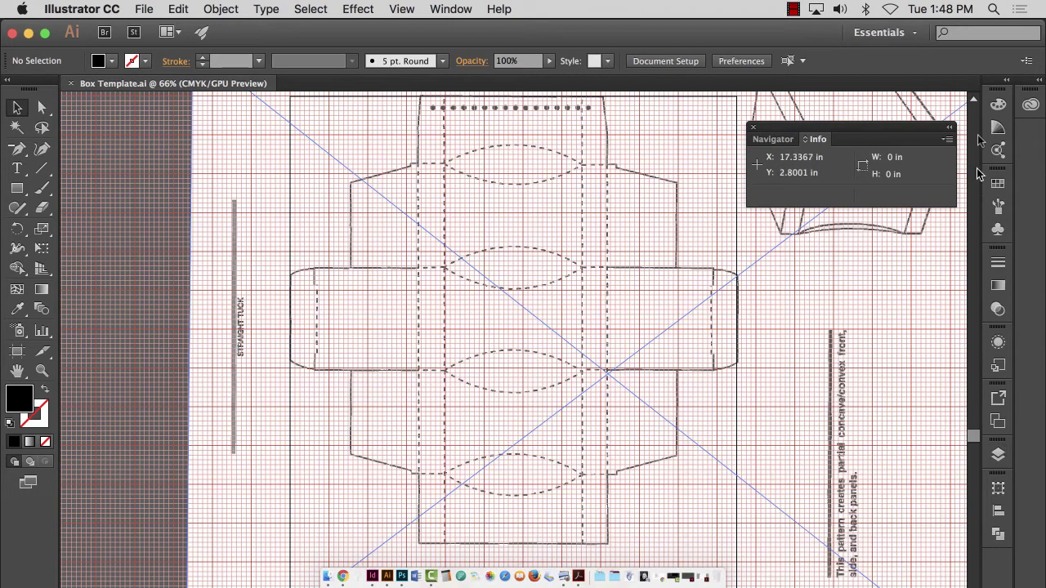
pyautogui.click(1009, 81)
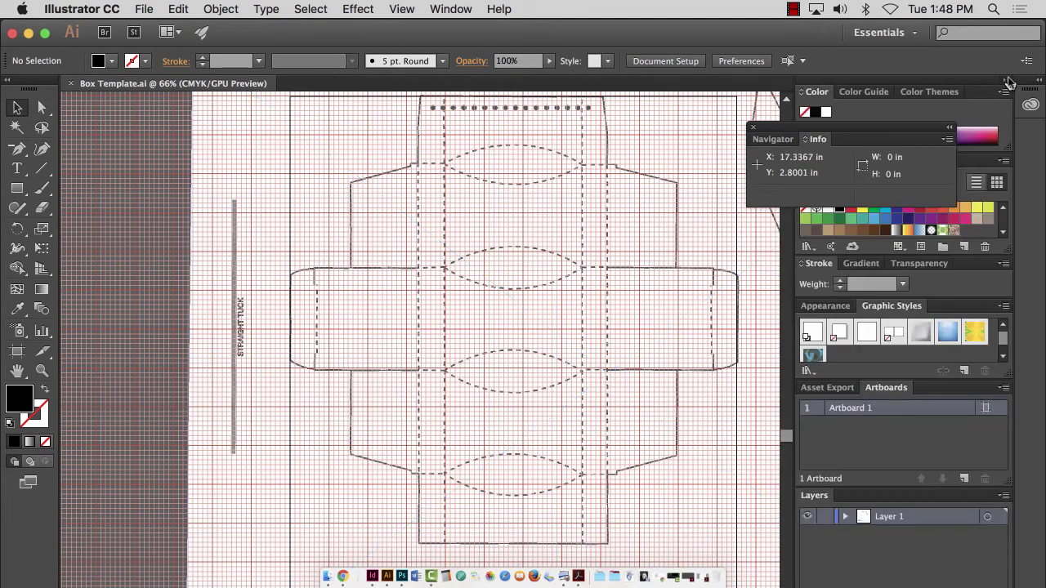
pyautogui.click(1009, 81)
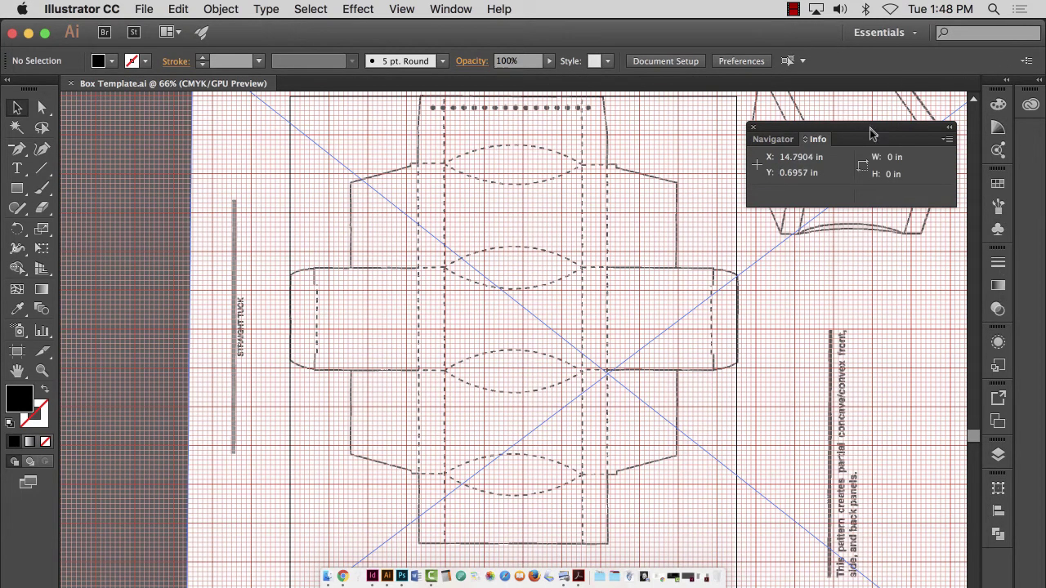
pyautogui.moveTo(809, 137); pyautogui.dragTo(1002, 566)
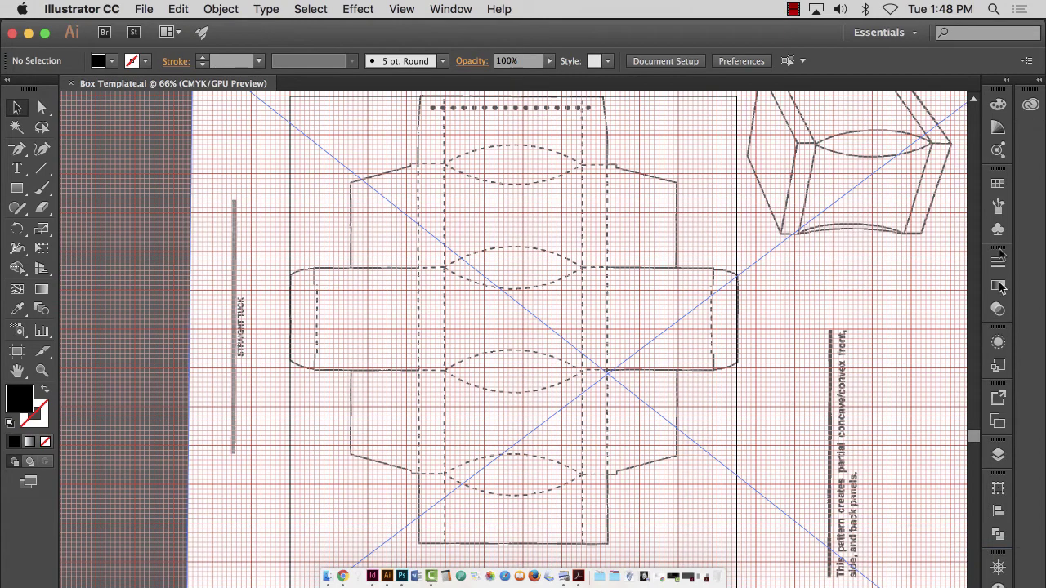
# Step: Float the Layers panel over the document beside the box pattern and shorten it
pyautogui.click(999, 457)
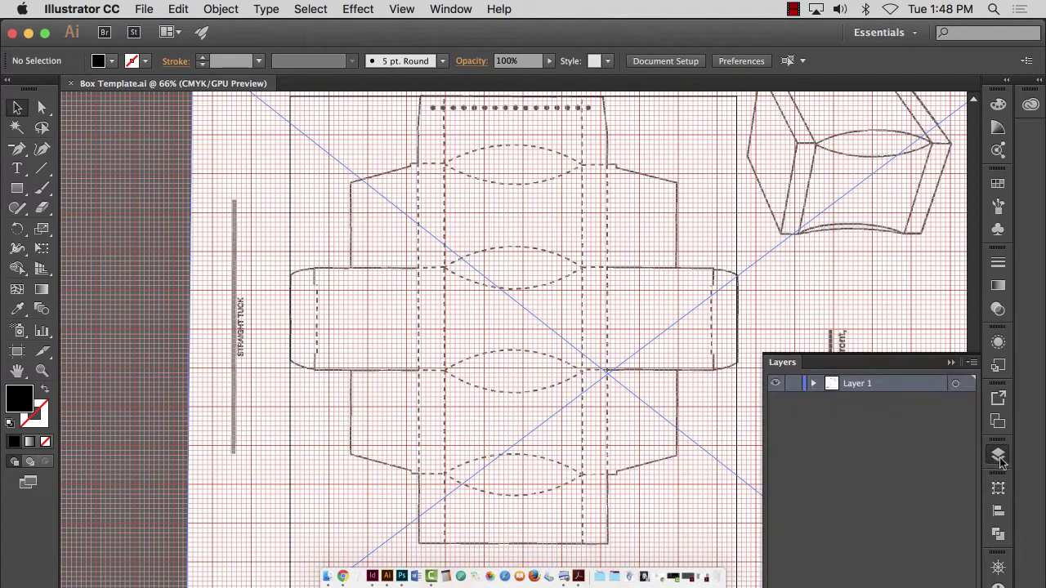
pyautogui.moveTo(788, 366); pyautogui.dragTo(675, 93)
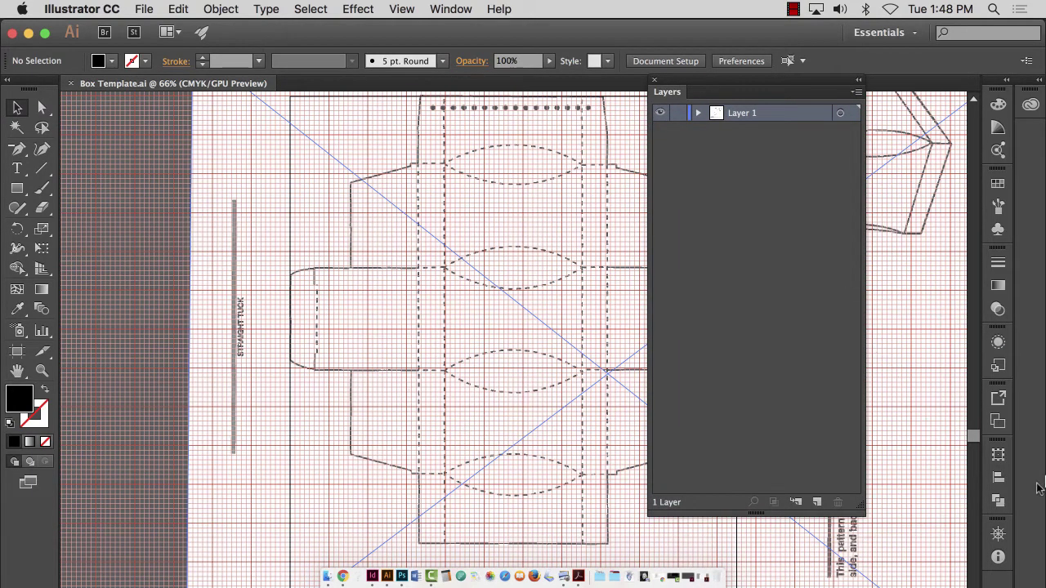
pyautogui.moveTo(856, 506); pyautogui.dragTo(854, 351)
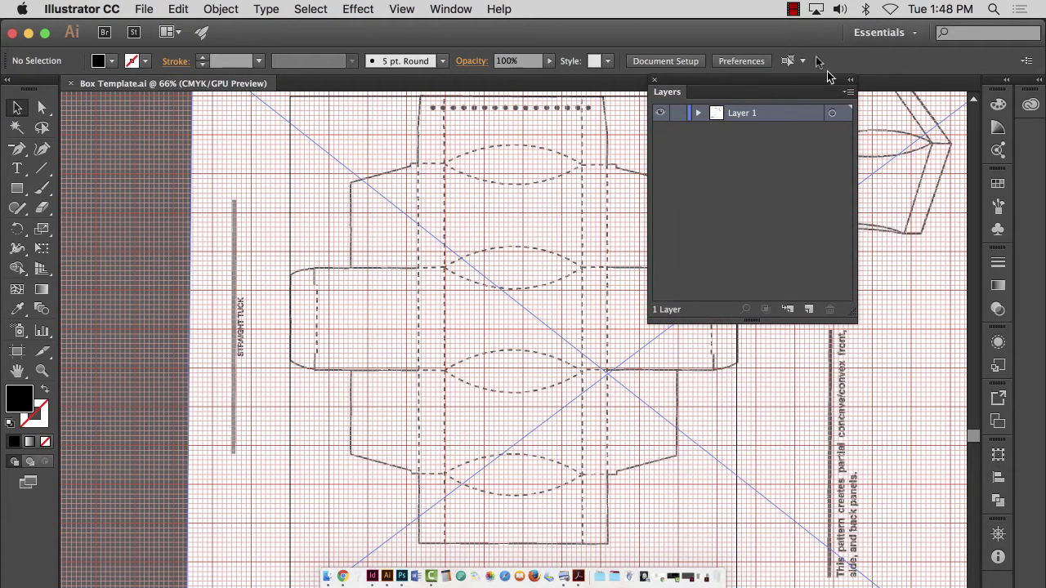
pyautogui.moveTo(747, 78); pyautogui.dragTo(787, 141)
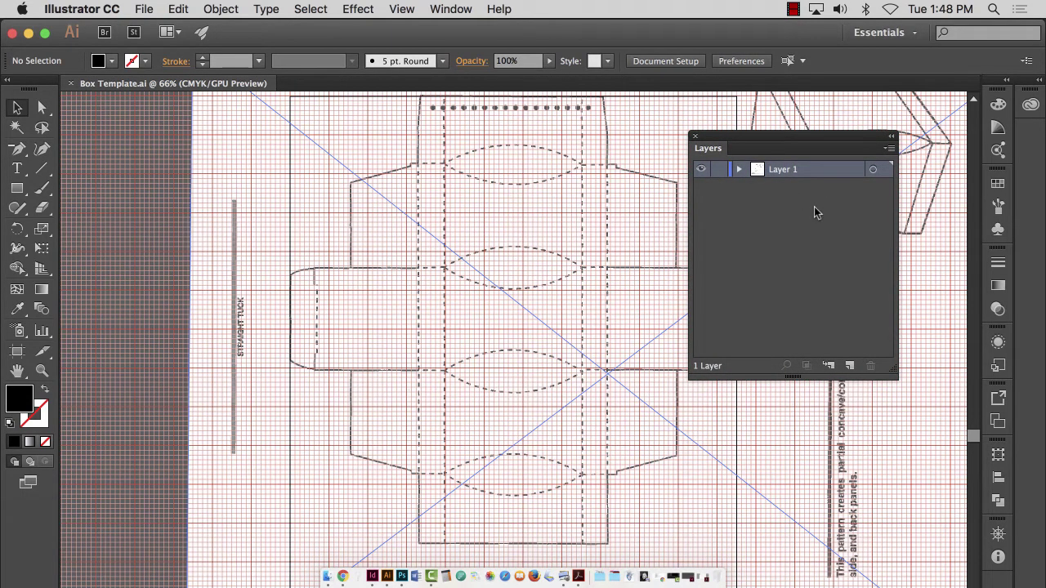
# Step: Lock Layer 1 and toggle its visibility off and on, leaving the template image visible
pyautogui.click(724, 170)
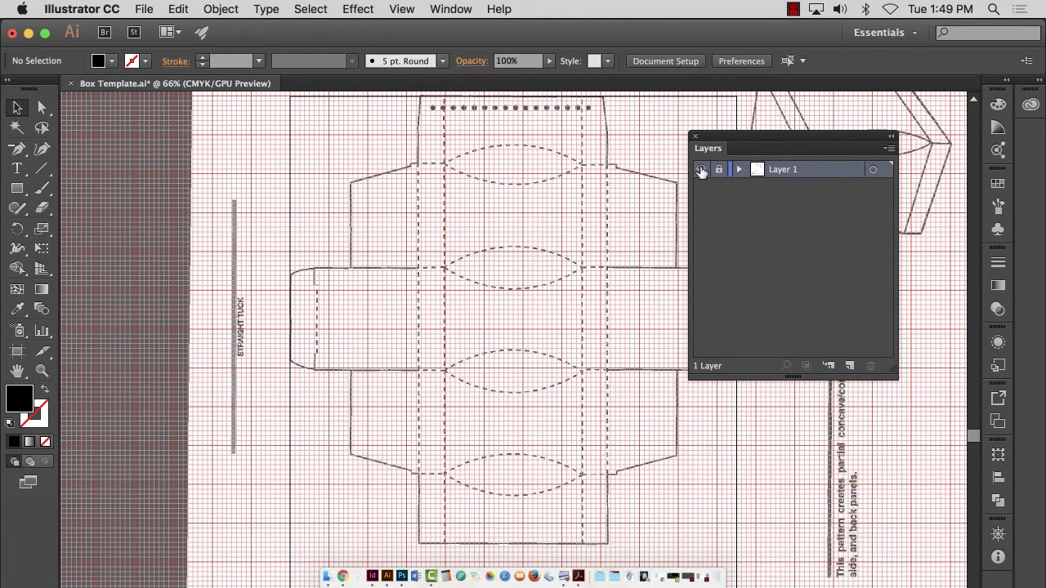
pyautogui.click(701, 169)
pyautogui.click(700, 169)
pyautogui.click(700, 169)
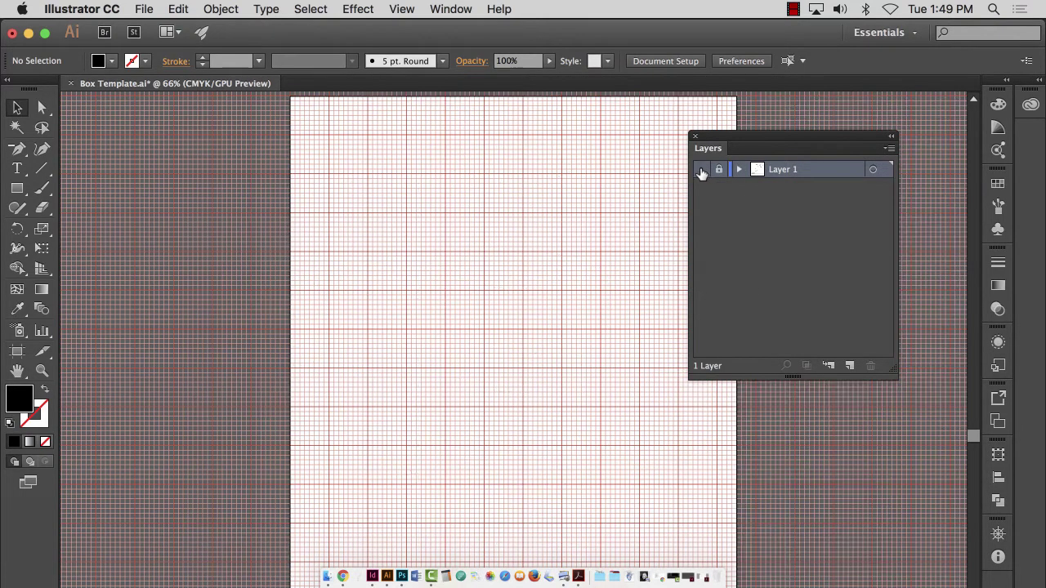
pyautogui.click(700, 169)
pyautogui.click(701, 169)
pyautogui.click(701, 169)
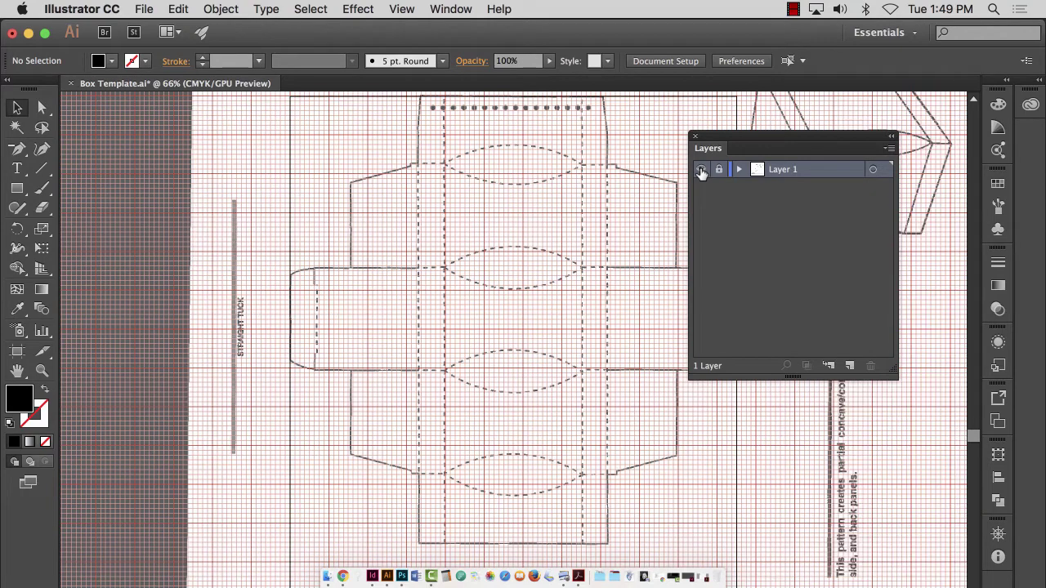
pyautogui.click(701, 169)
pyautogui.click(700, 169)
# Step: Shorten the Layers panel and create a new layer named "Cut file" above Layer 1
pyautogui.moveTo(895, 374); pyautogui.dragTo(902, 286)
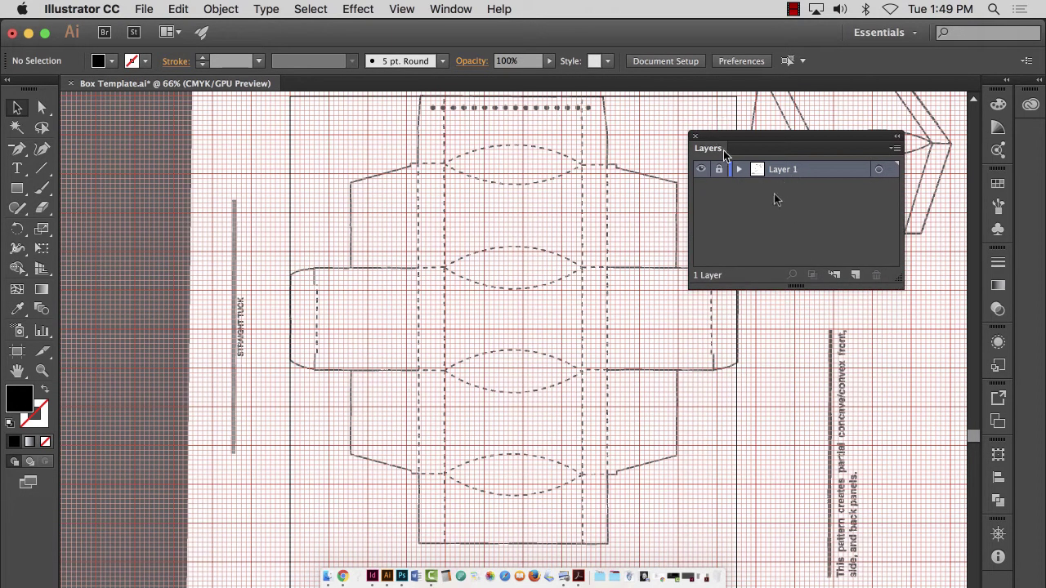
pyautogui.click(854, 277)
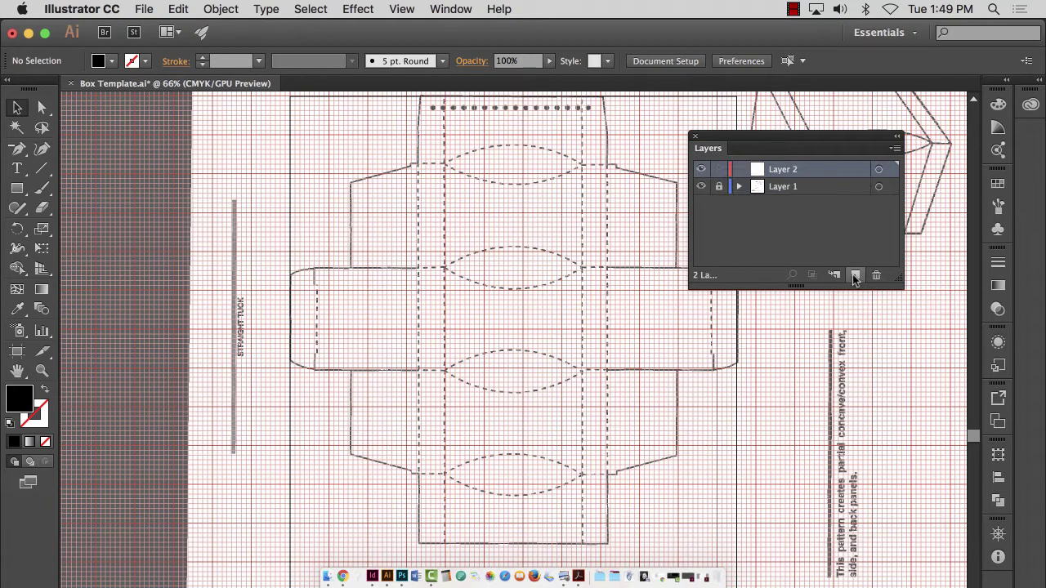
pyautogui.doubleClick(791, 173)
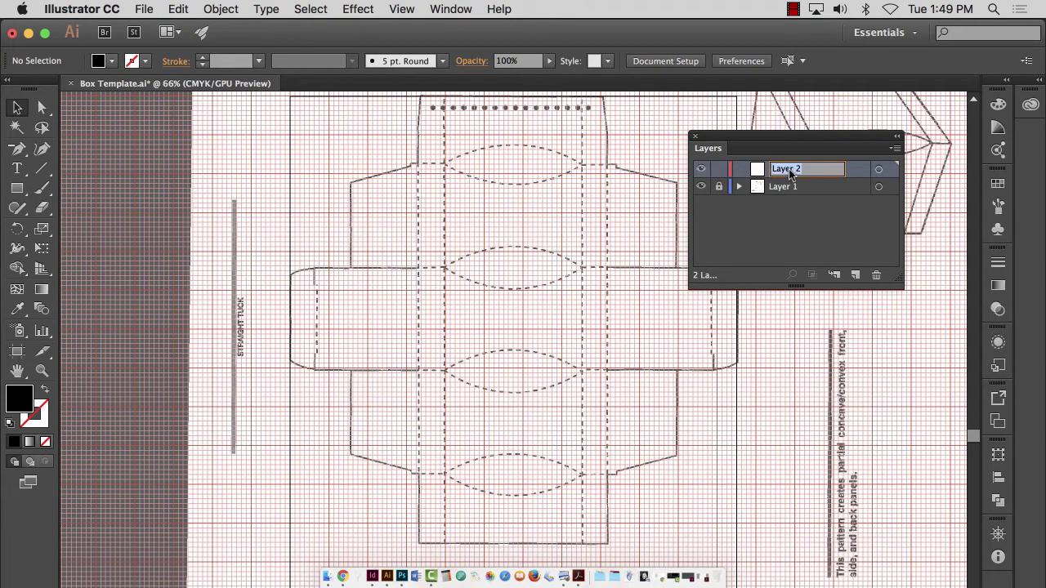
pyautogui.write('Cut file')
pyautogui.press('Return')
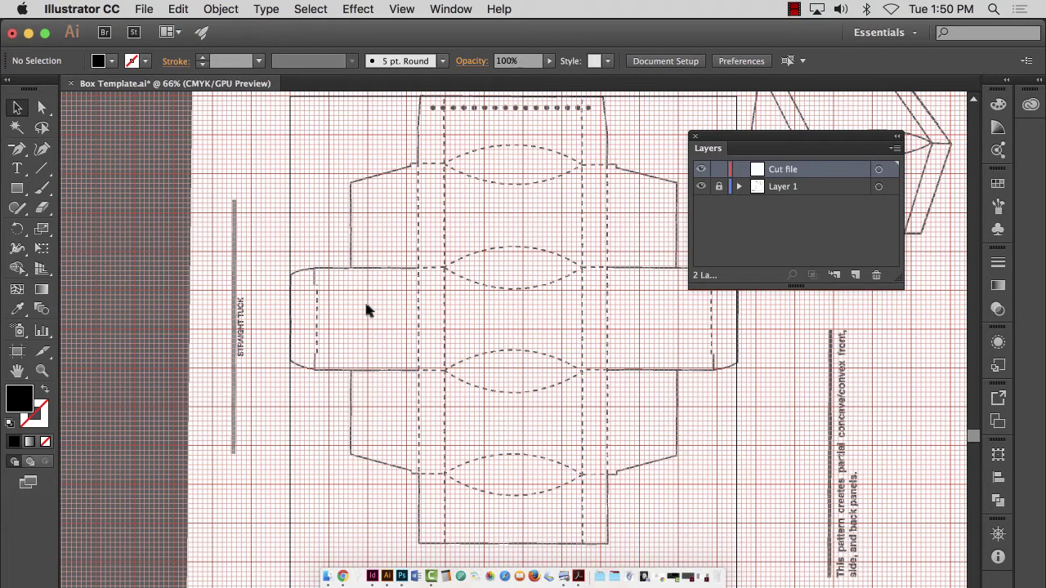
# Step: Dock the Layers panel into the Transform, Align and Pathfinder group, check its layers, and collapse it
pyautogui.click(41, 373)
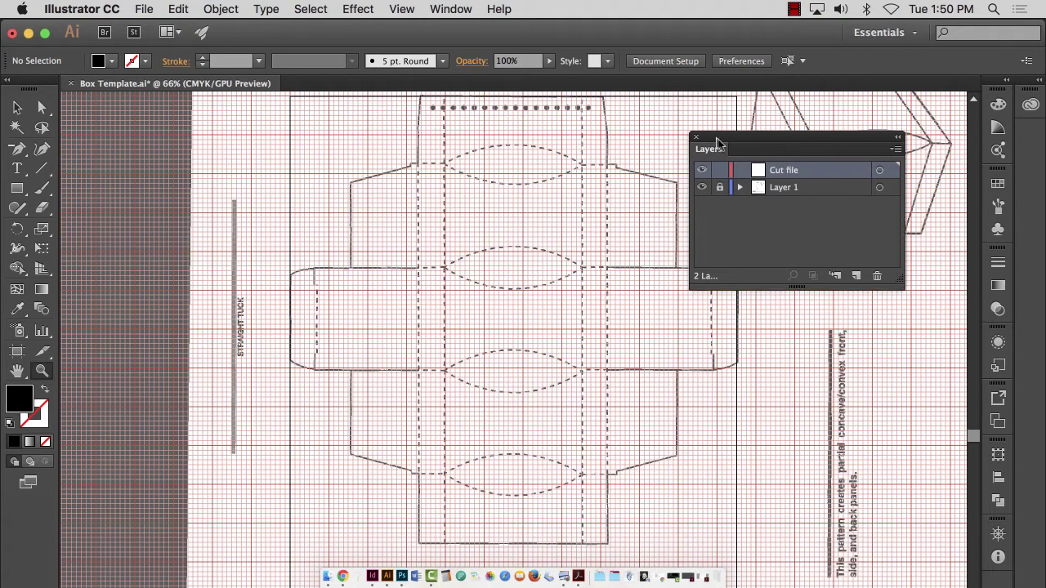
pyautogui.moveTo(739, 138)
pyautogui.mouseDown()
pyautogui.moveTo(979, 376)
pyautogui.moveTo(1015, 583)
pyautogui.moveTo(1002, 508)
pyautogui.mouseUp()
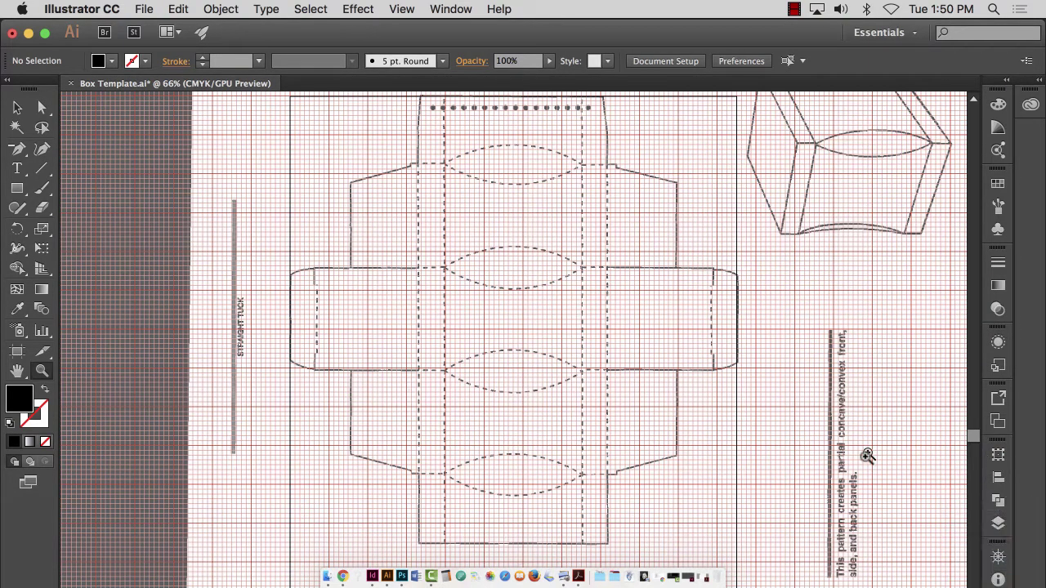
pyautogui.click(1000, 527)
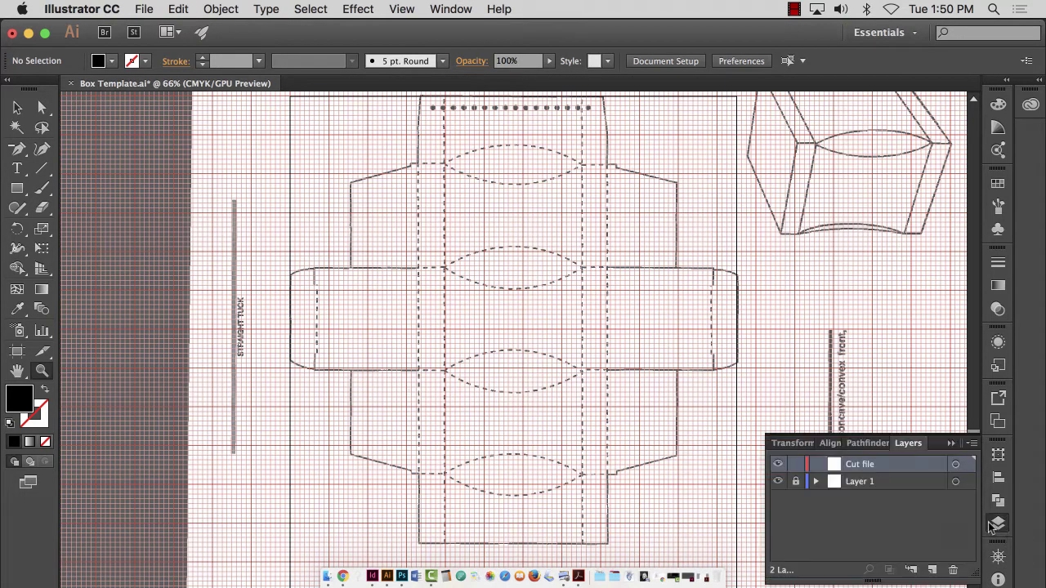
pyautogui.click(999, 525)
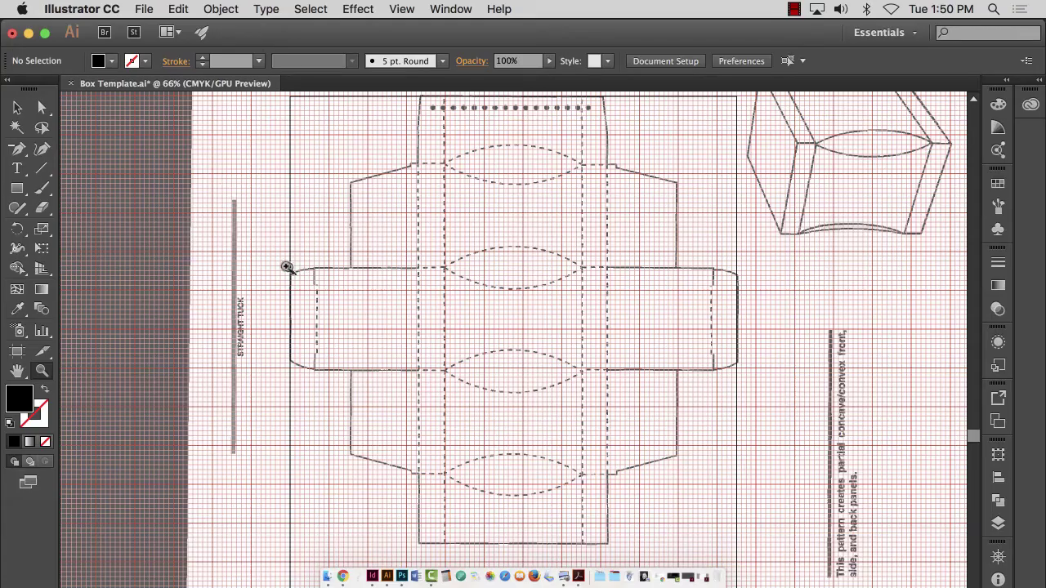
# Step: Turn on Snap to Grid for tracing the pattern's left tuck flap
pyautogui.moveTo(282, 261); pyautogui.dragTo(563, 395)
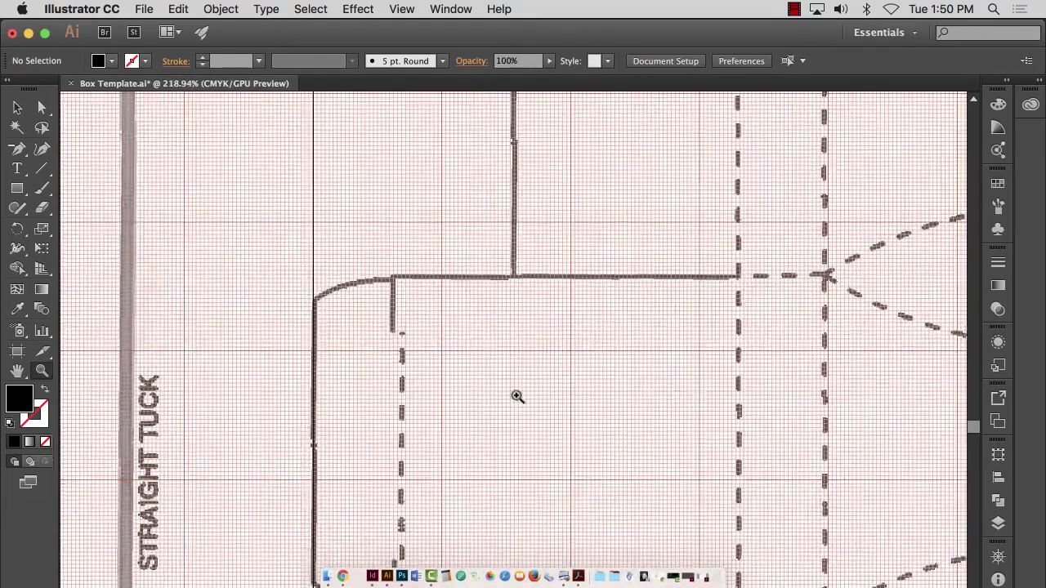
pyautogui.scroll(-3, 518, 392)
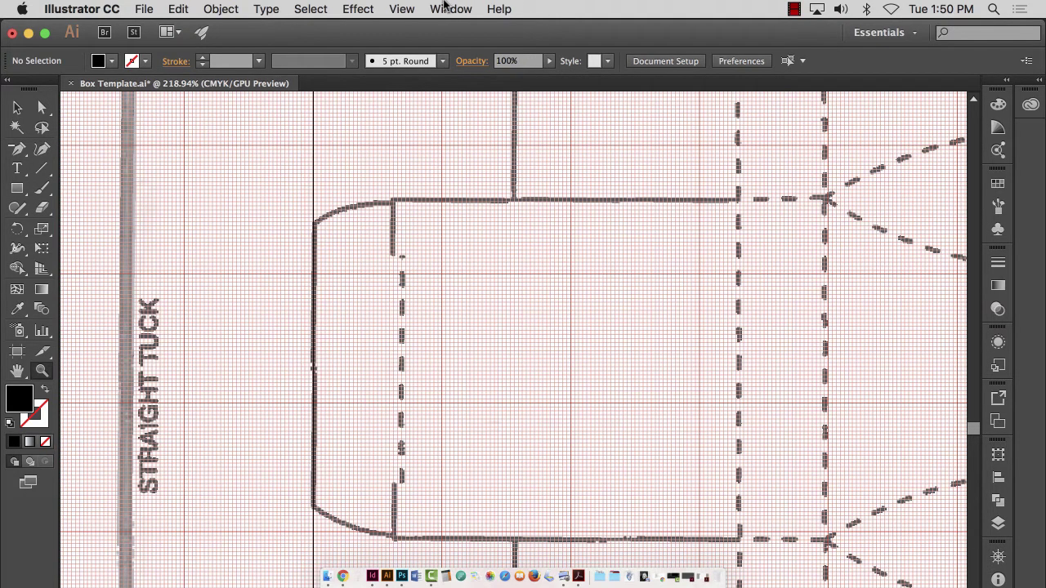
pyautogui.click(402, 9)
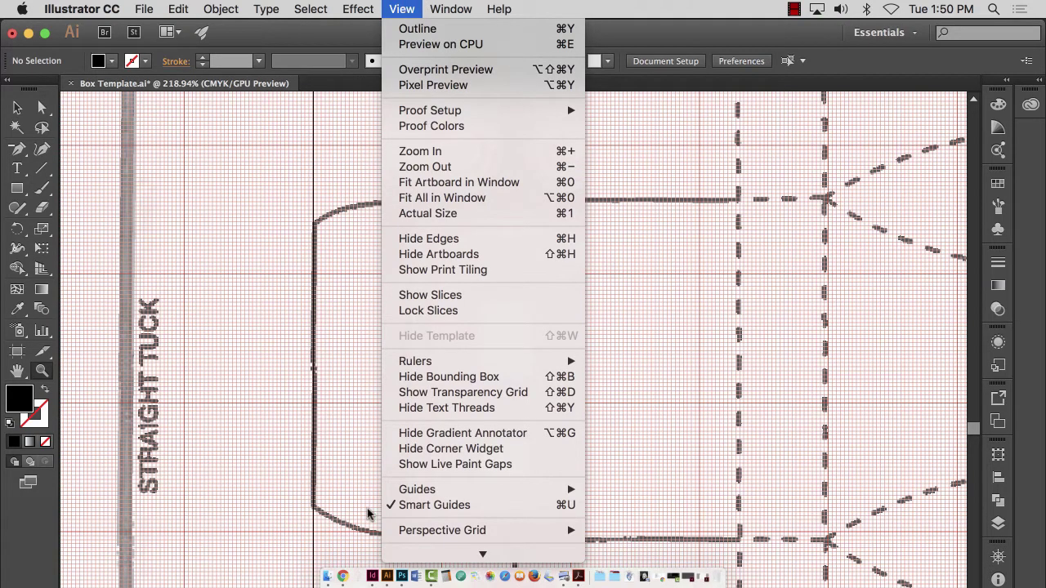
pyautogui.scroll(-3, 447, 539)
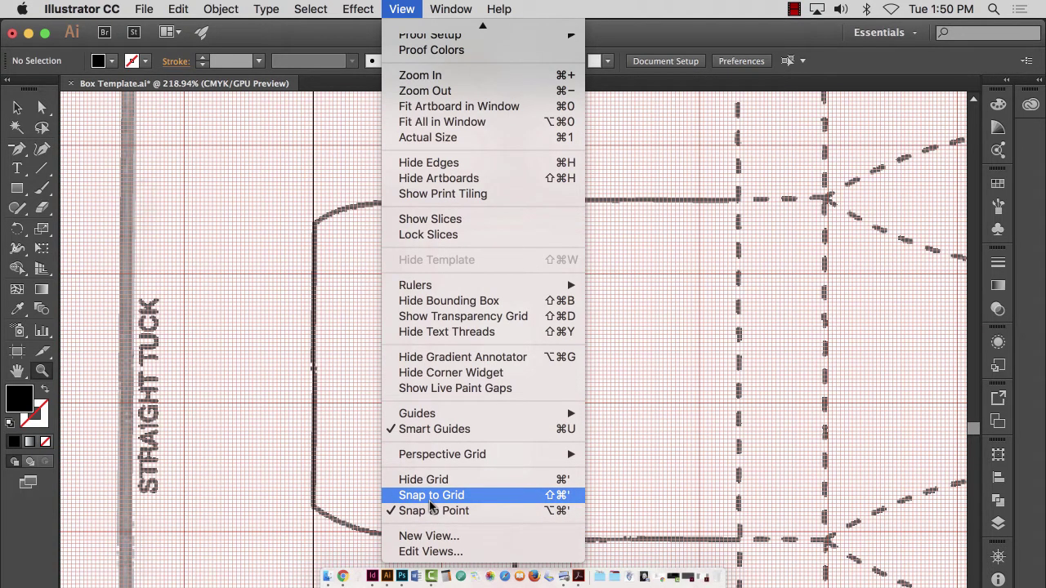
# Step: Turn on Snap to Grid and check that it is enabled alongside Snap to Point
pyautogui.click(430, 499)
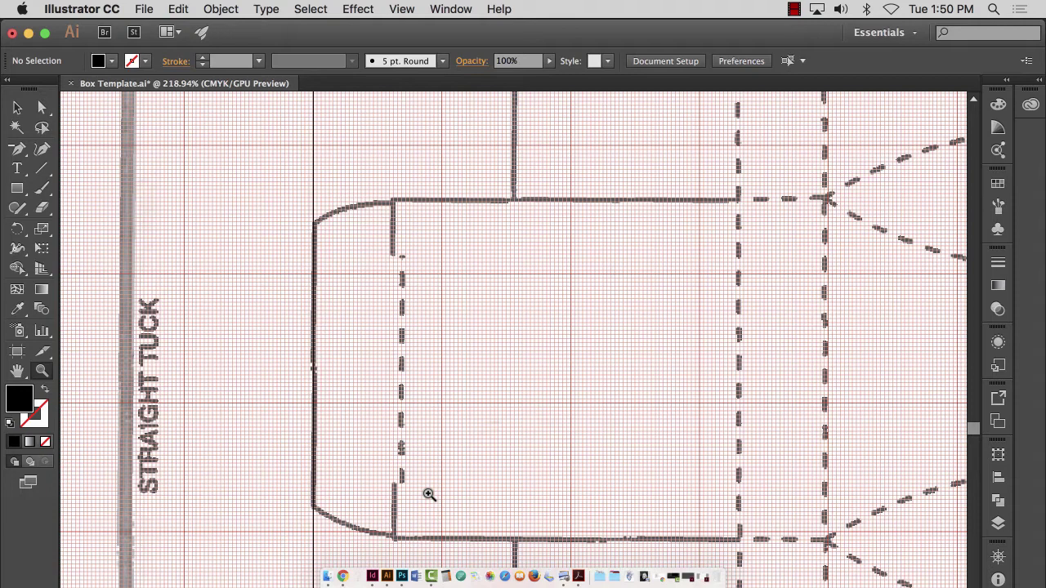
pyautogui.click(402, 9)
pyautogui.scroll(-3, 483, 294)
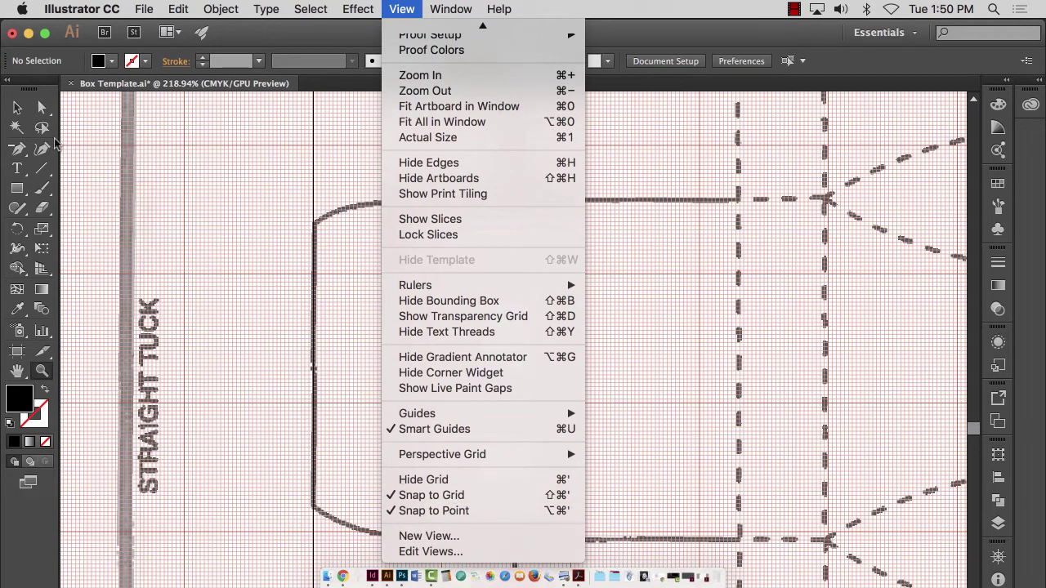
pyautogui.click(41, 237)
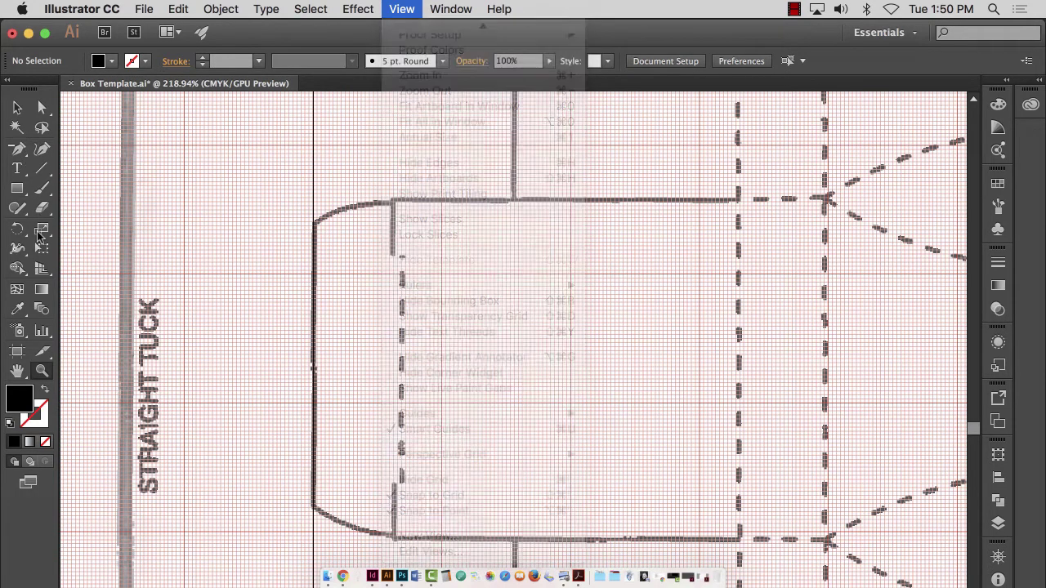
# Step: Draw a rectangle over the template's left square panel, from beside the rounded tuck flap to the first dashed vertical fold line
pyautogui.click(17, 190)
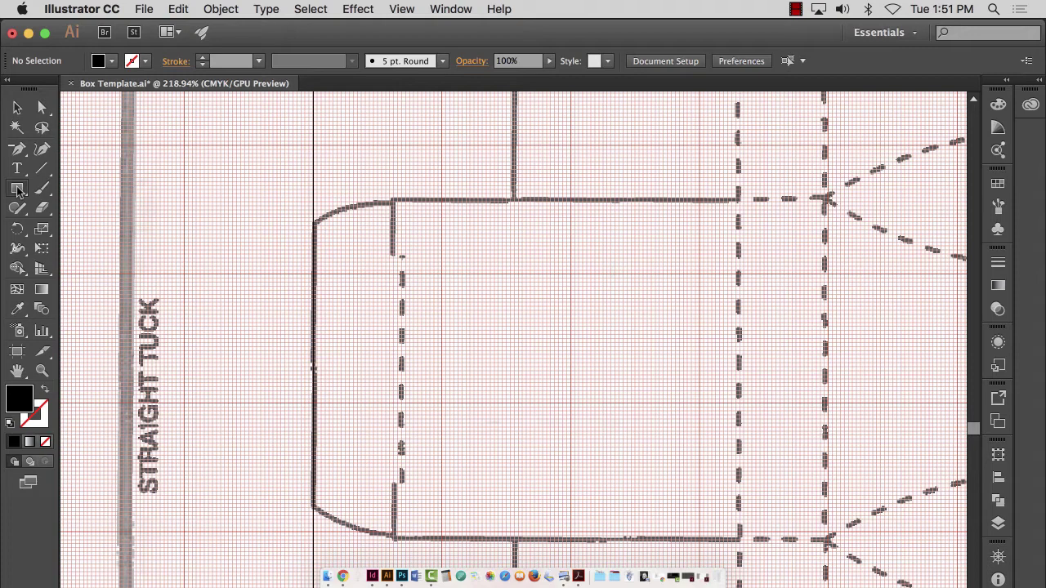
pyautogui.click(18, 189)
pyautogui.moveTo(394, 199); pyautogui.dragTo(740, 539)
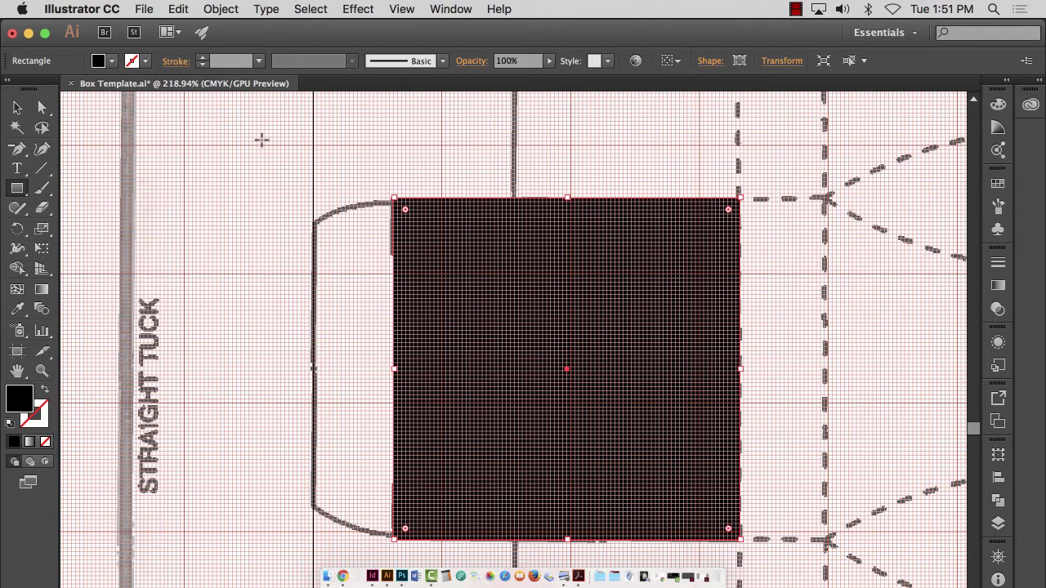
# Step: Change the grid color in the Guides & Grid preferences to a custom light purple
pyautogui.click(82, 9)
pyautogui.moveTo(147, 58)
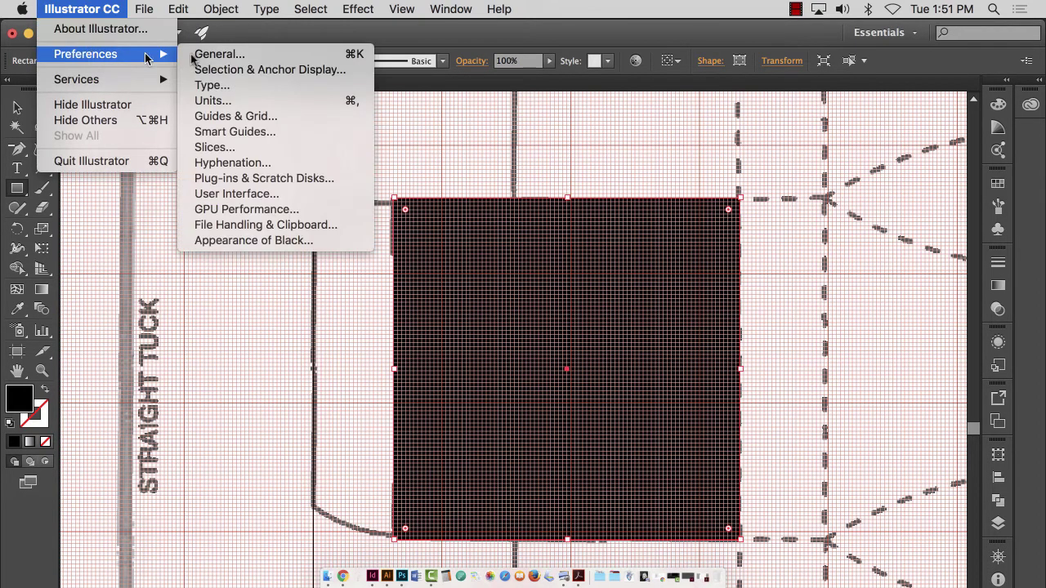
pyautogui.click(235, 116)
pyautogui.click(668, 231)
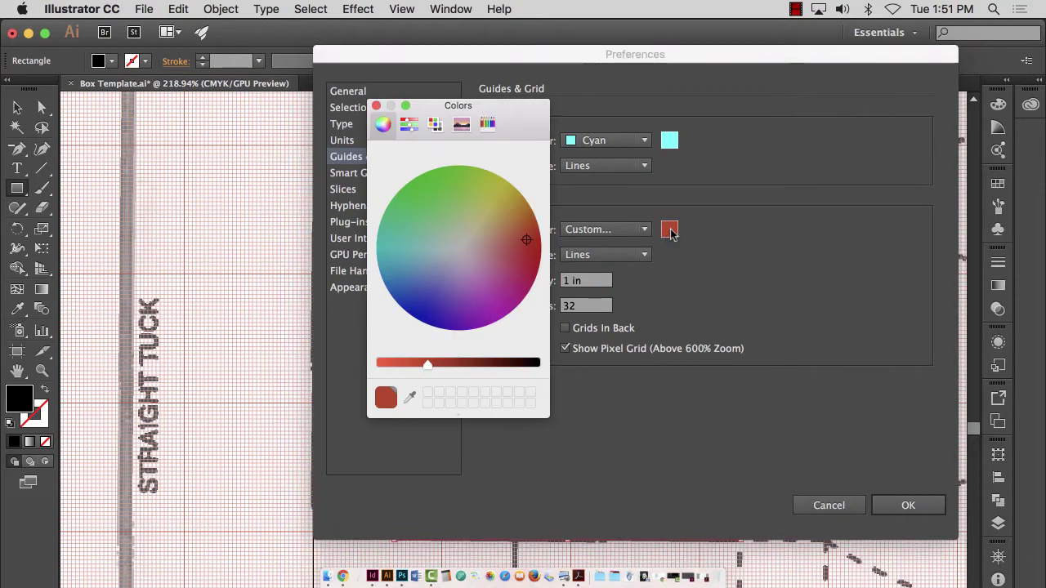
pyautogui.moveTo(487, 240); pyautogui.dragTo(480, 276)
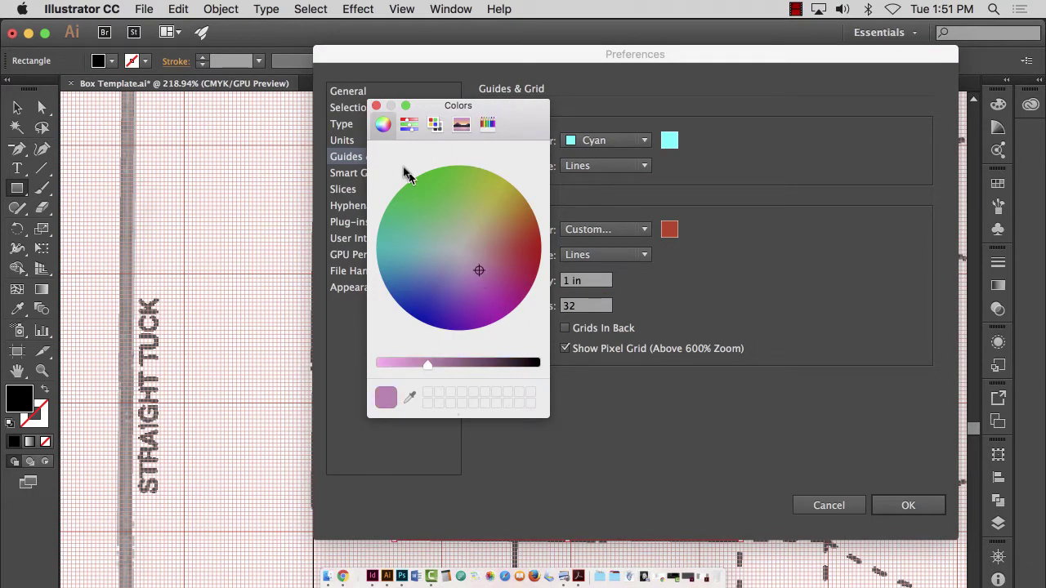
pyautogui.click(376, 106)
pyautogui.click(908, 507)
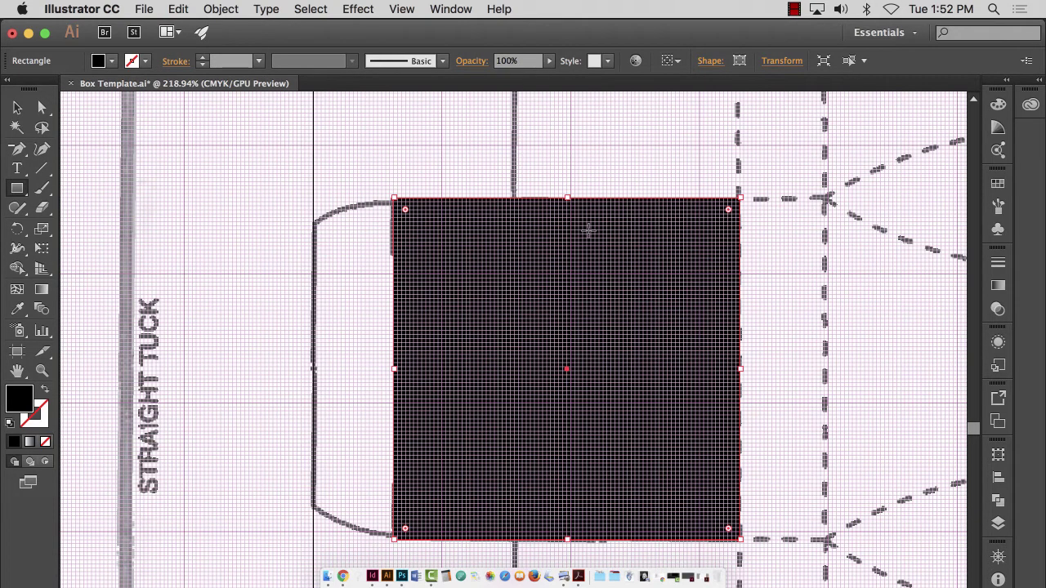
# Step: Give the rectangle a white fill and a black stroke from the swatches
pyautogui.click(997, 184)
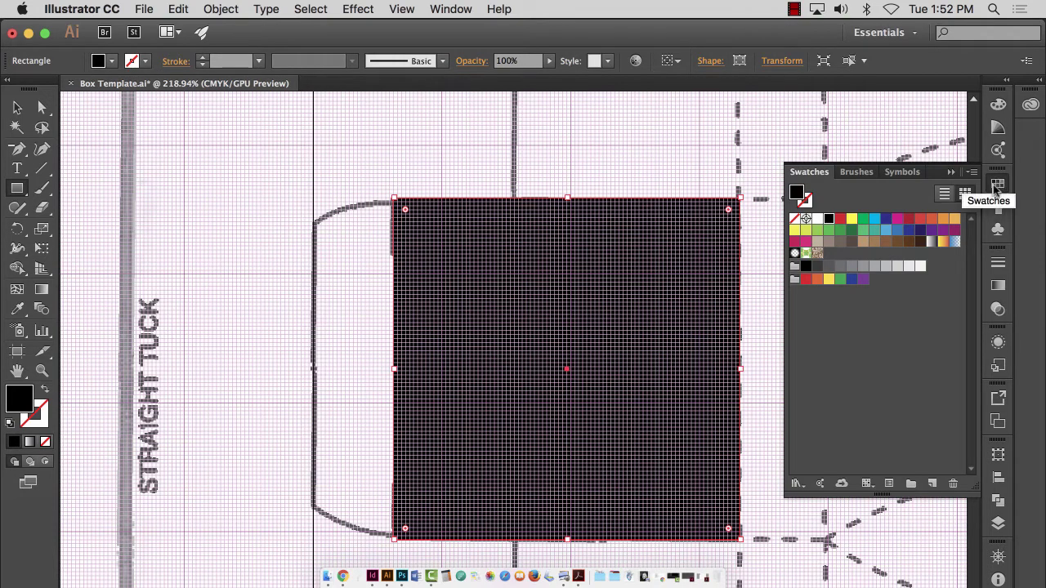
pyautogui.click(1001, 183)
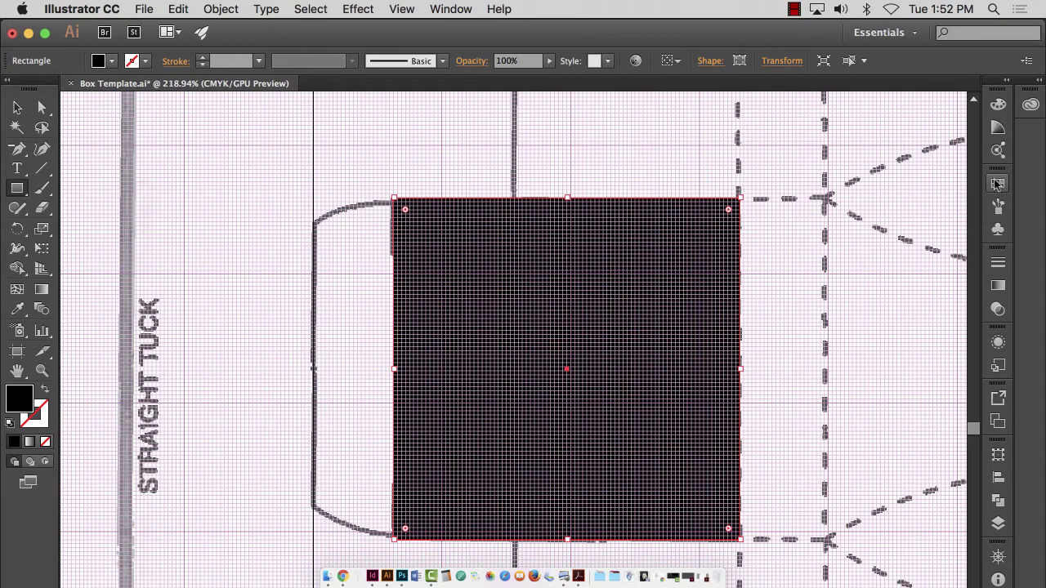
pyautogui.click(998, 185)
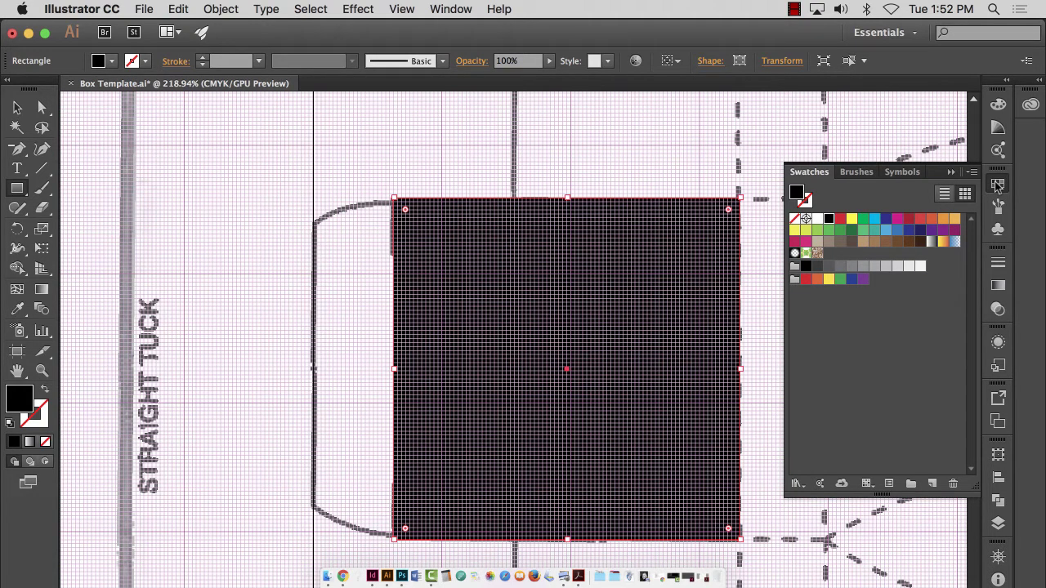
pyautogui.click(818, 219)
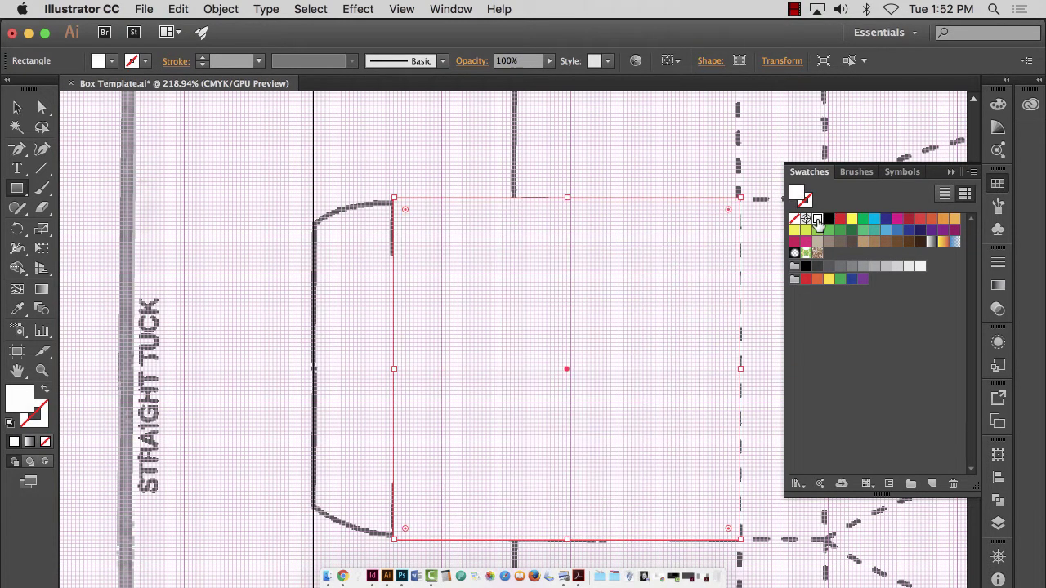
pyautogui.click(808, 201)
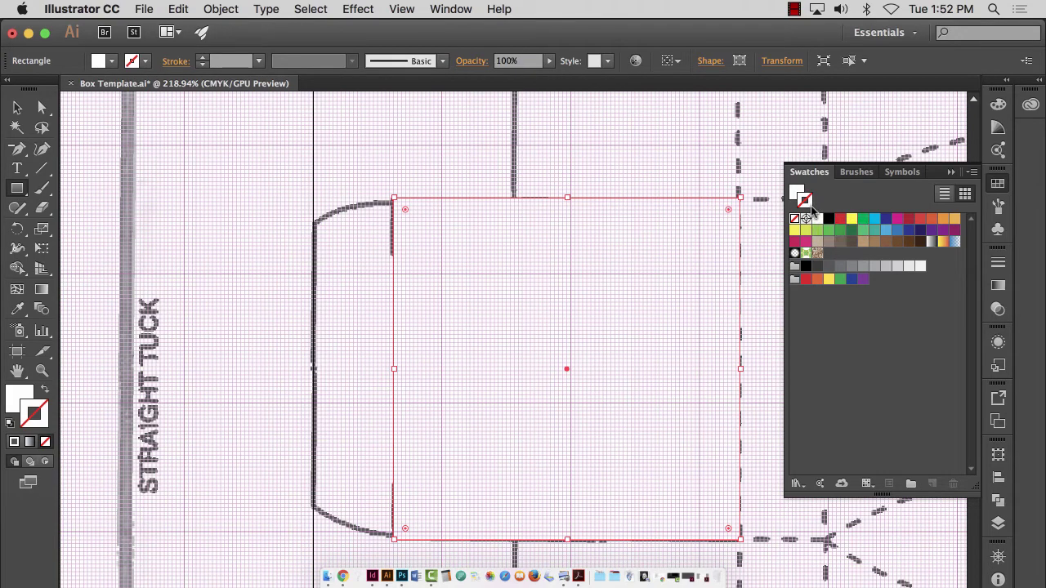
pyautogui.click(828, 220)
pyautogui.click(829, 220)
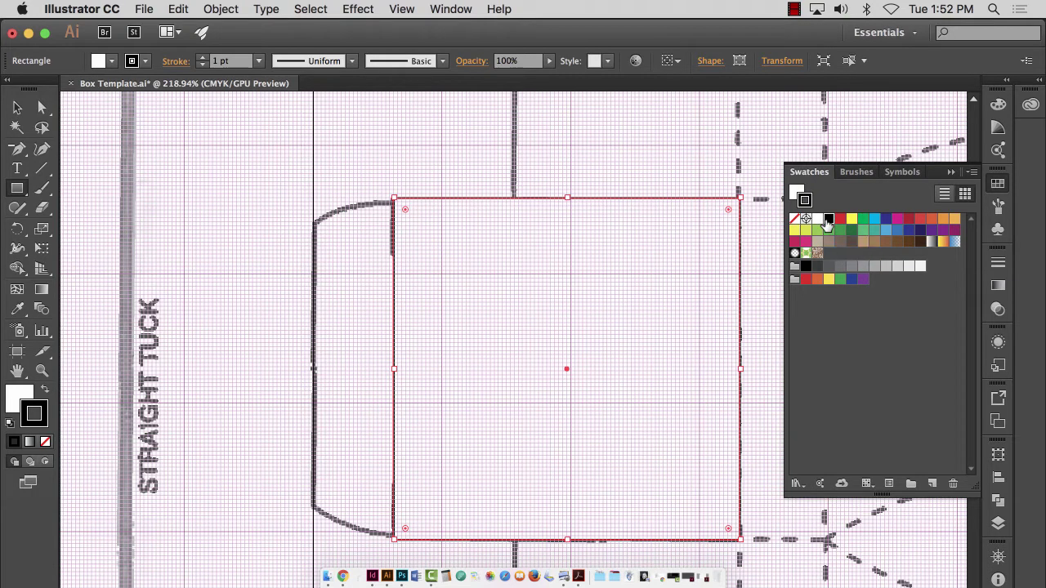
# Step: Set the rectangle's fill to None so the template shows through, and check its left corners against the template lines
pyautogui.click(17, 107)
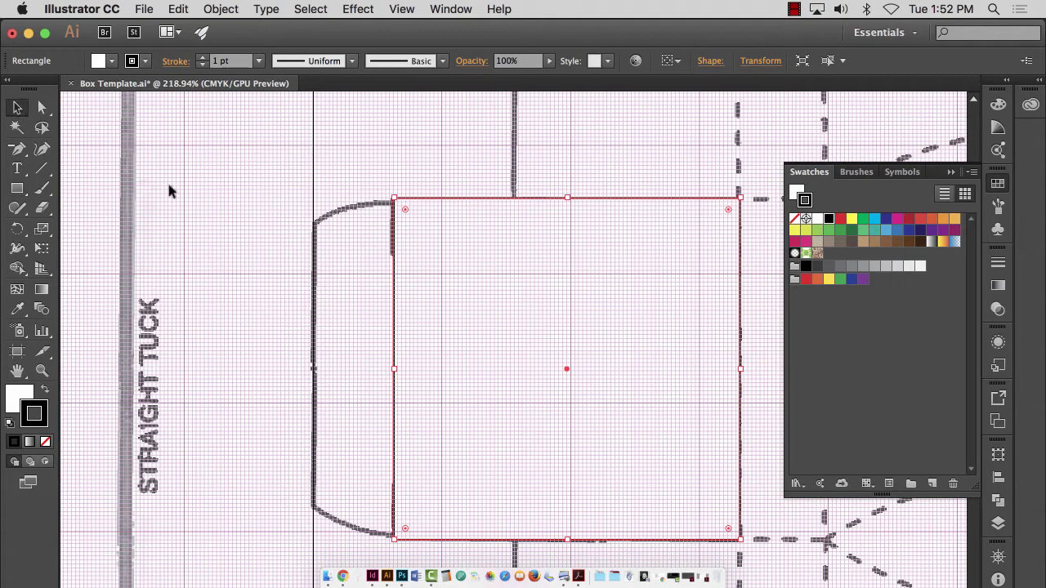
pyautogui.click(42, 371)
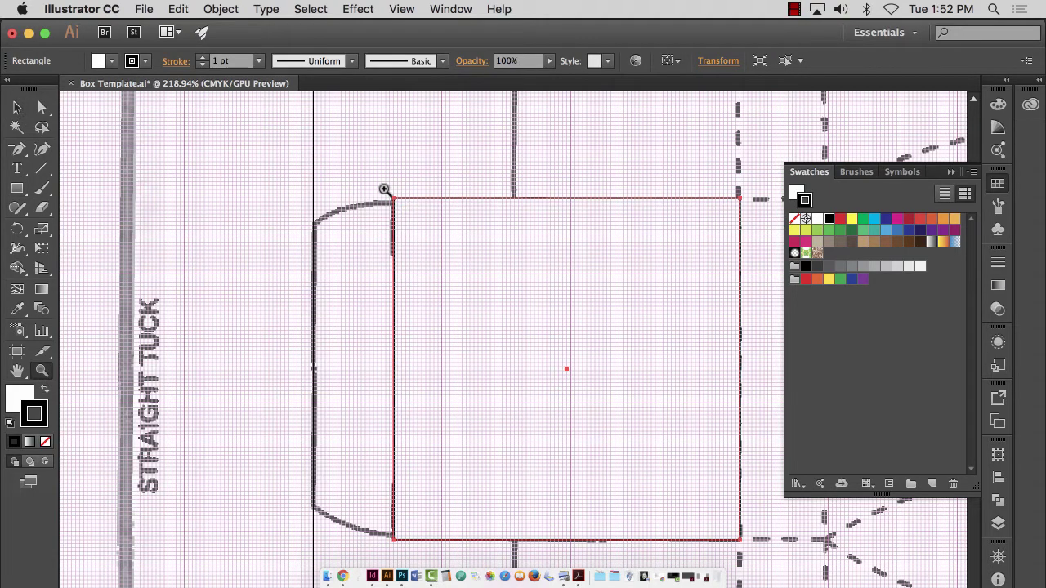
pyautogui.moveTo(384, 189); pyautogui.dragTo(568, 306)
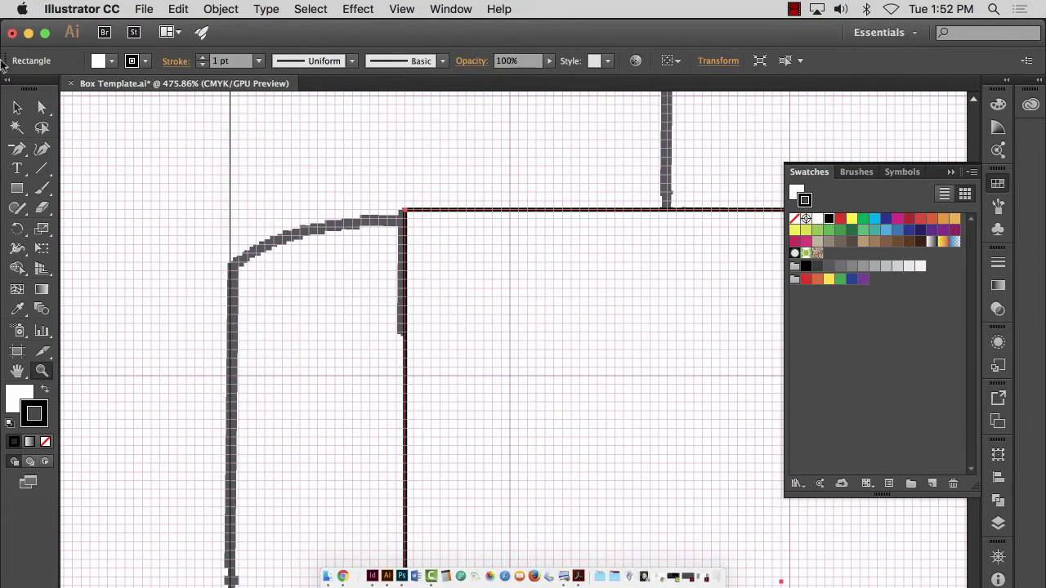
pyautogui.click(17, 108)
pyautogui.click(797, 194)
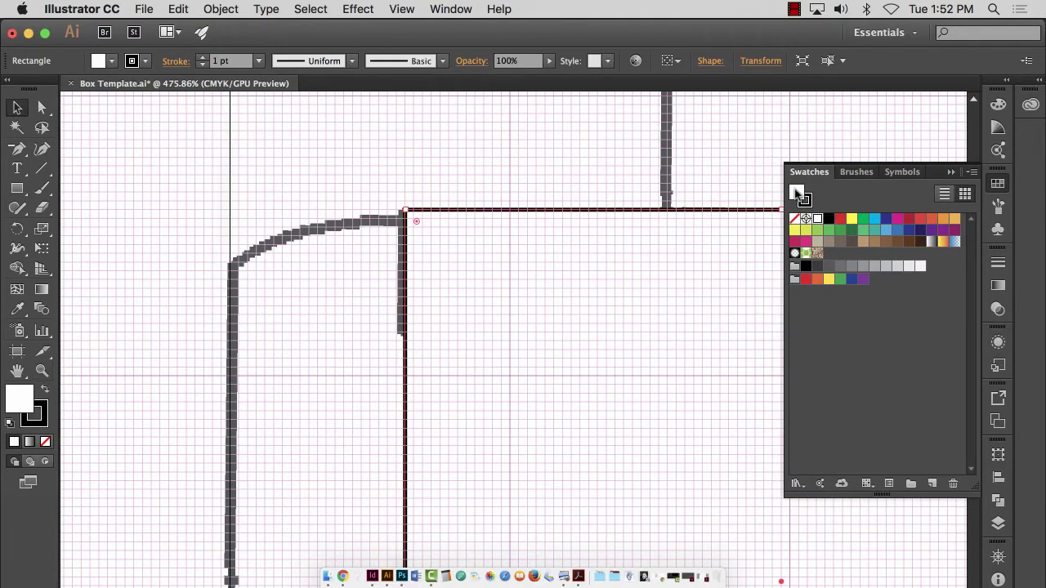
pyautogui.click(806, 220)
pyautogui.click(795, 219)
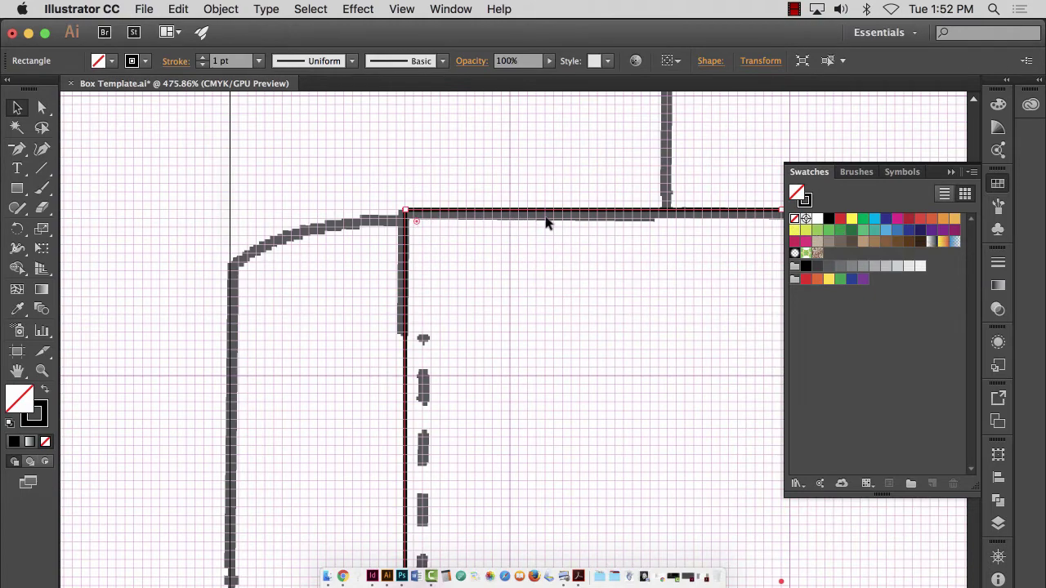
pyautogui.scroll(-2, 525, 261)
pyautogui.scroll(-10, 531, 251)
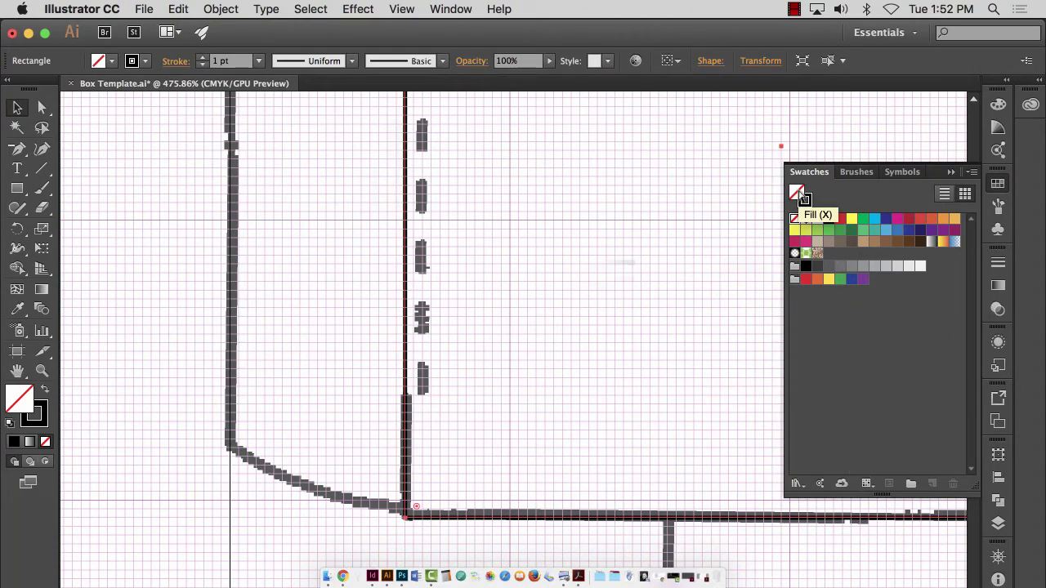
# Step: Fit the artboard in the window and hide Layer 1 and the grid to view the rectangle on its own
pyautogui.press('super+0')
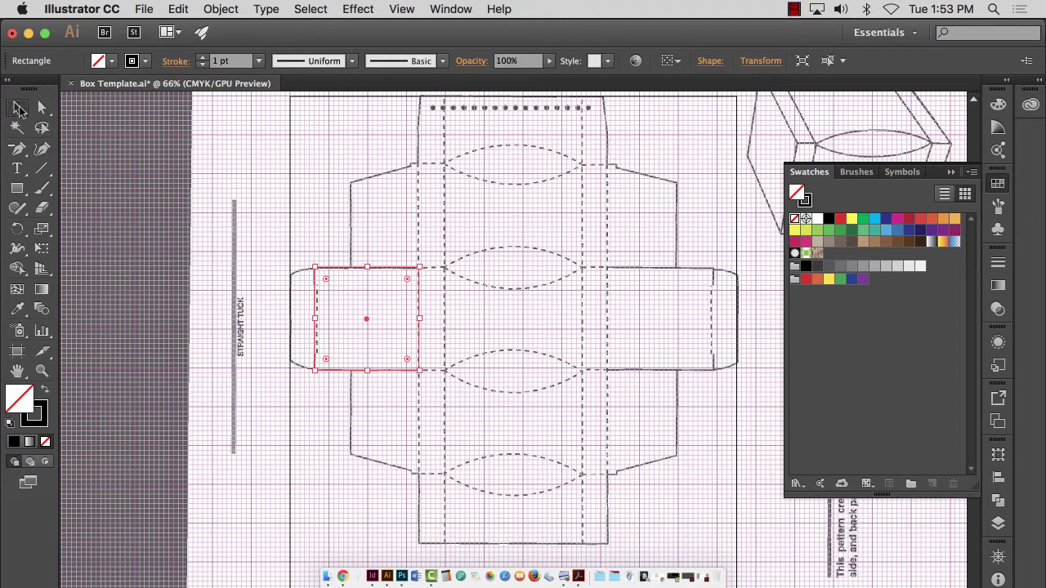
pyautogui.click(997, 523)
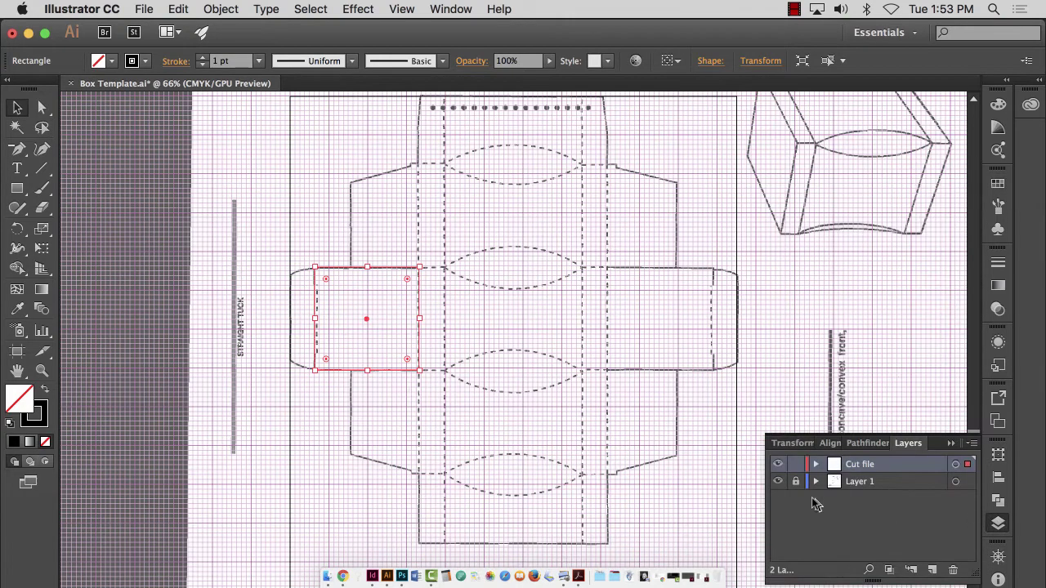
pyautogui.click(778, 482)
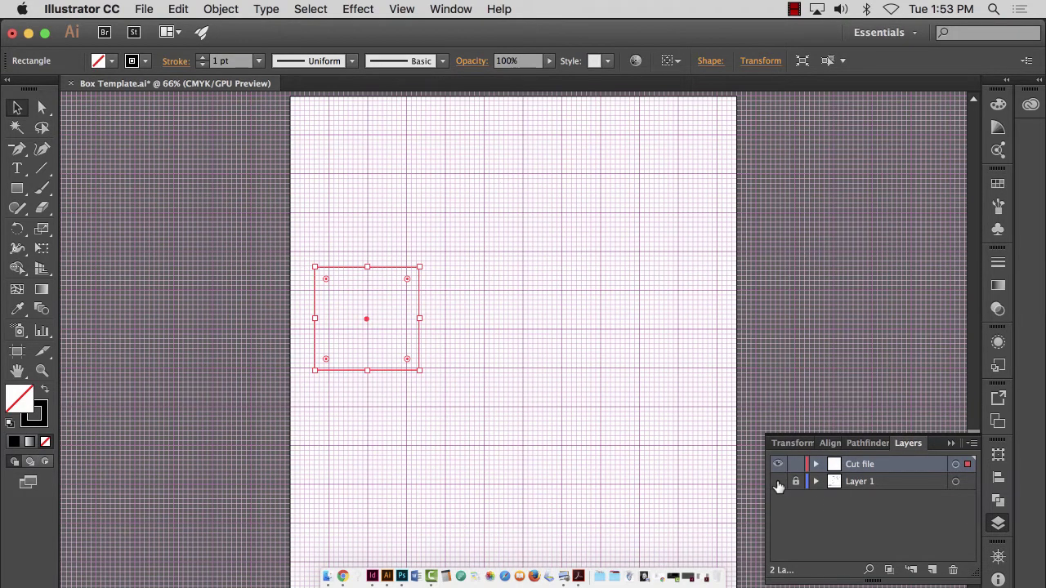
pyautogui.click(441, 8)
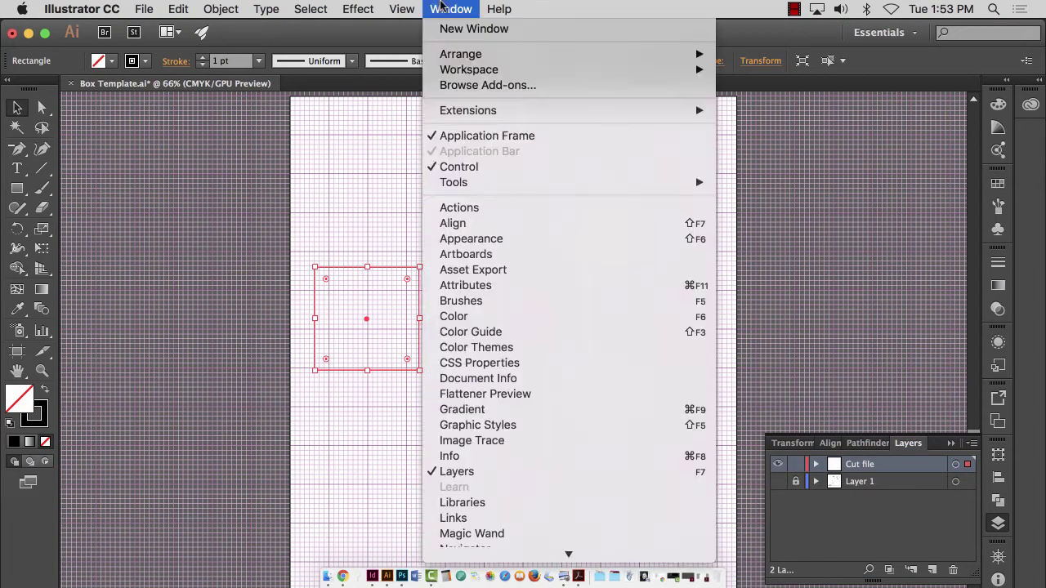
pyautogui.moveTo(401, 8)
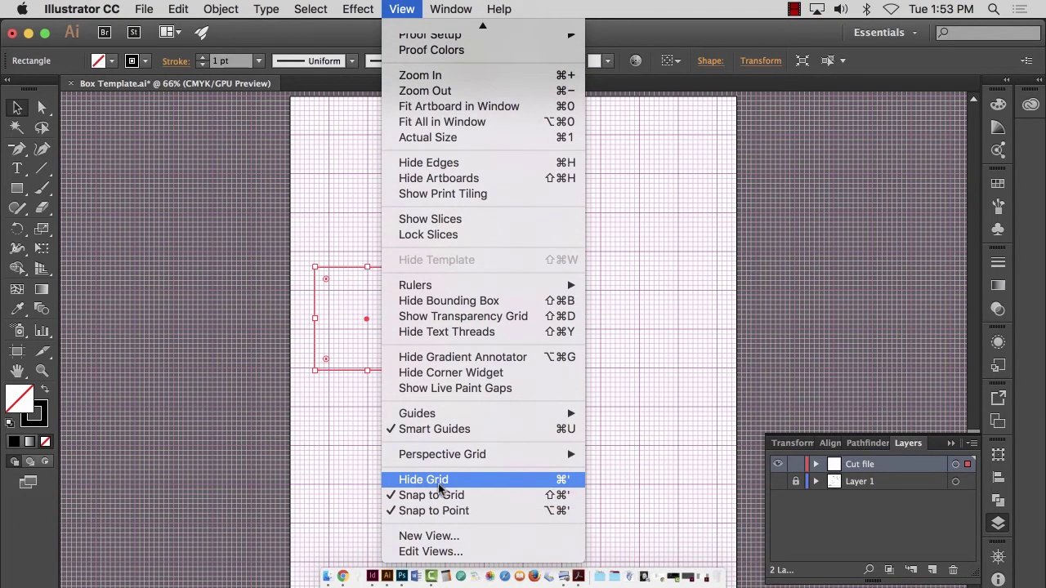
pyautogui.click(478, 482)
pyautogui.click(367, 457)
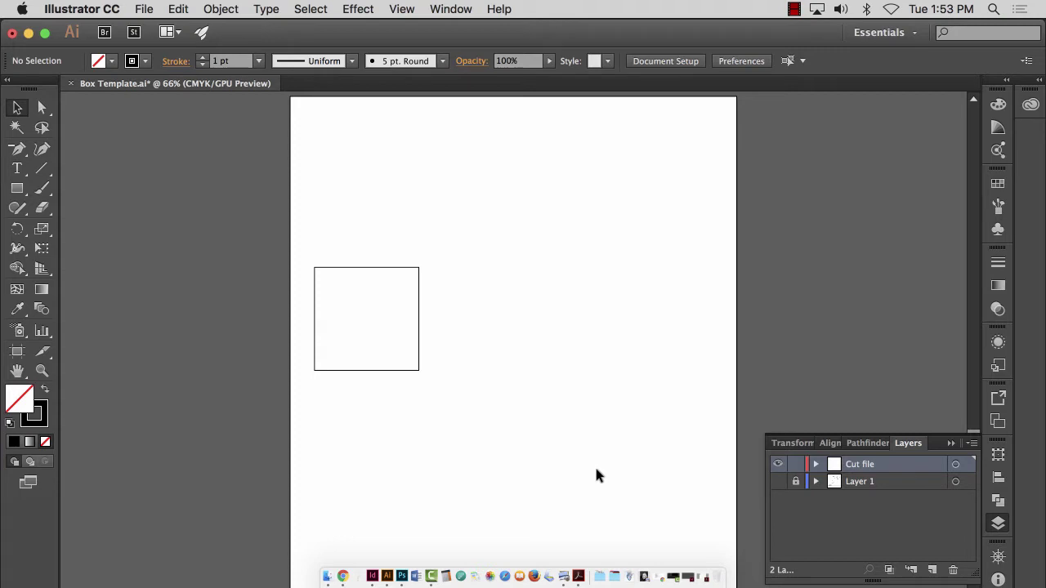
# Step: Show the grid and Layer 1 again
pyautogui.click(401, 10)
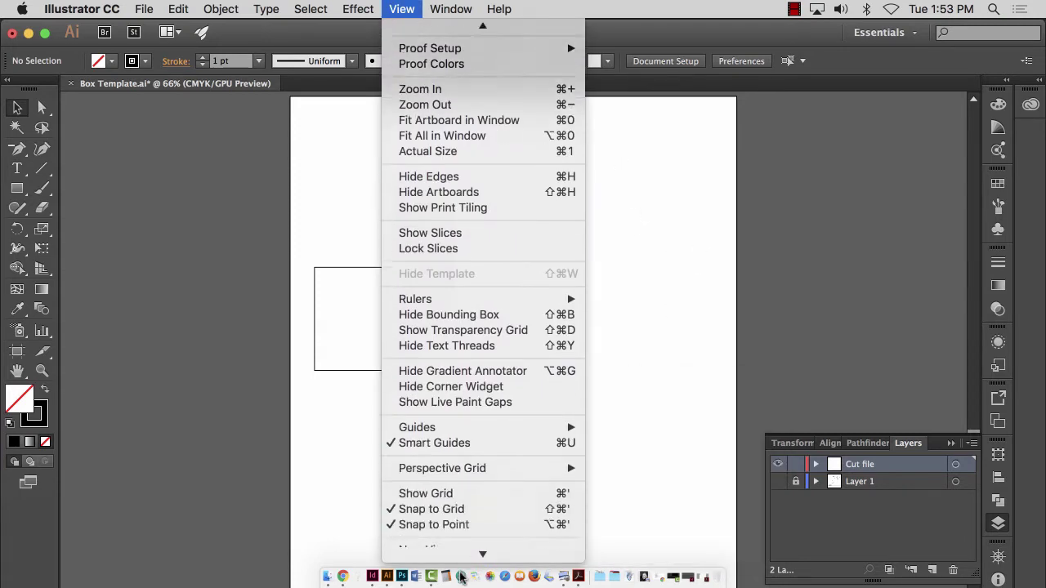
pyautogui.click(742, 469)
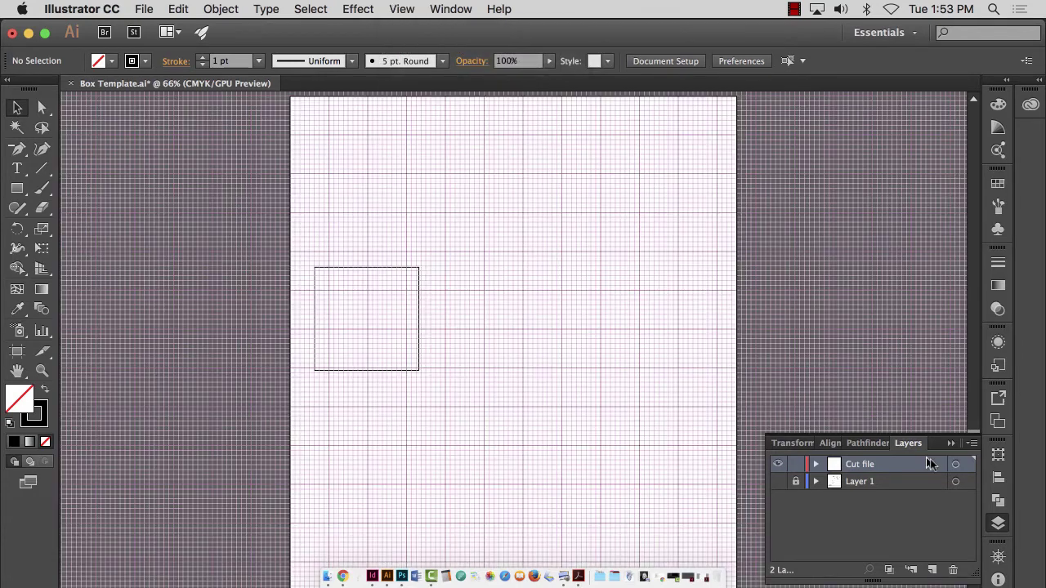
pyautogui.click(778, 481)
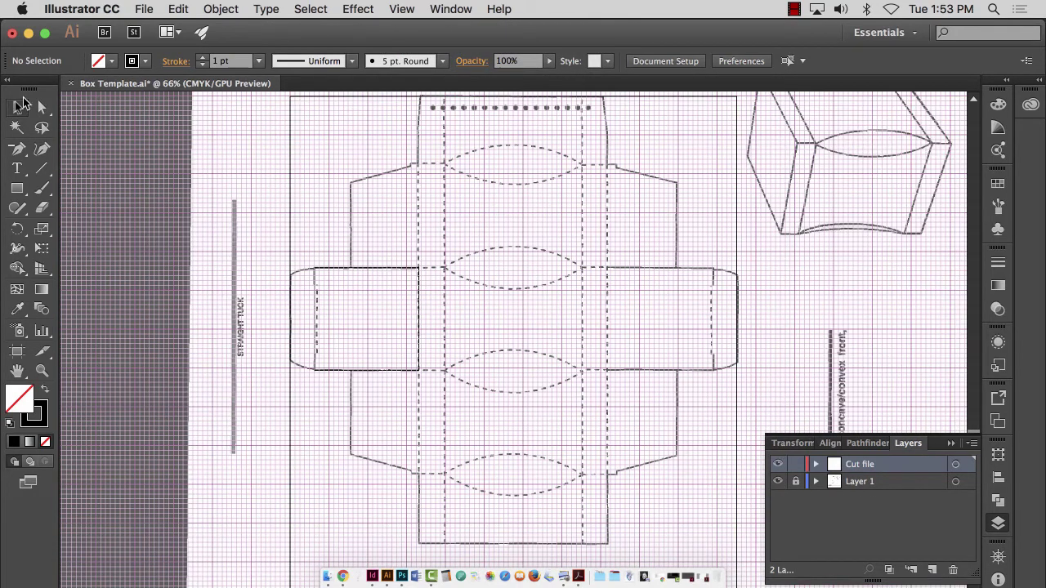
# Step: Copy the left panel's rectangle horizontally onto the matching panel on the template's right side
pyautogui.click(343, 279)
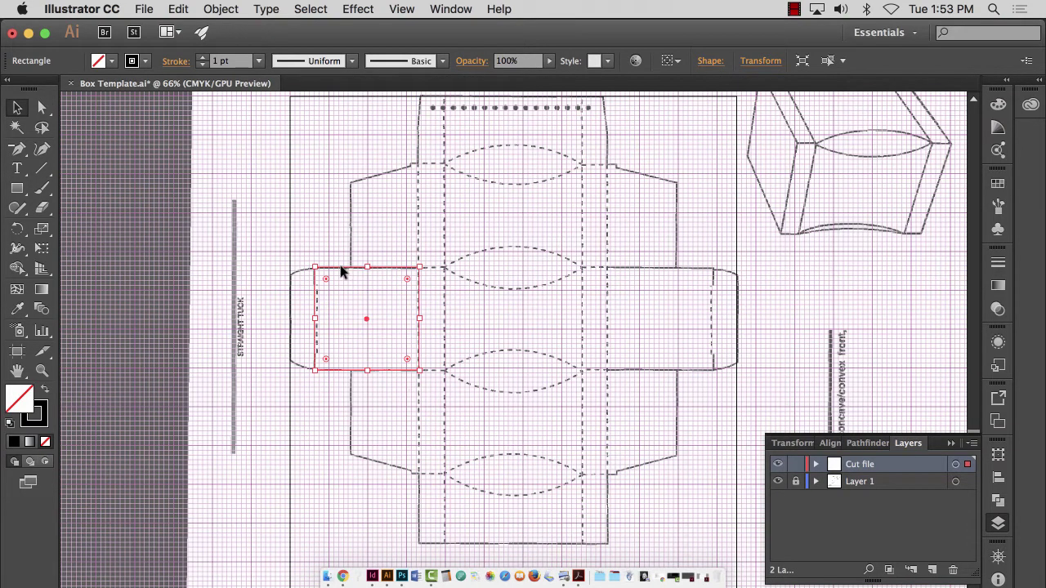
pyautogui.moveTo(341, 272); pyautogui.dragTo(635, 273)
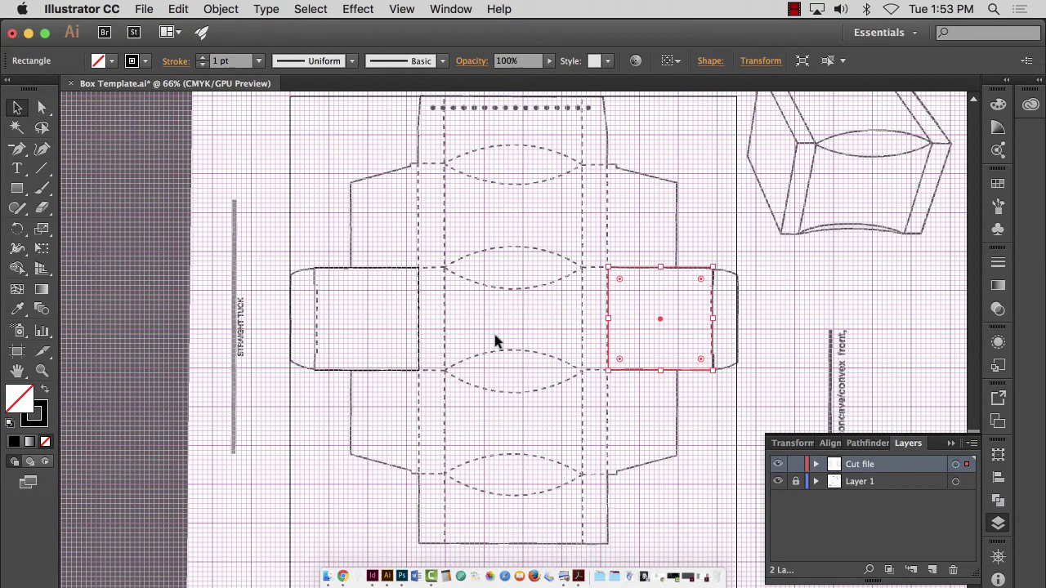
# Step: Hide Layer 1 and select both rectangles to inspect the cut lines alone, and show Layer 1 again
pyautogui.click(777, 481)
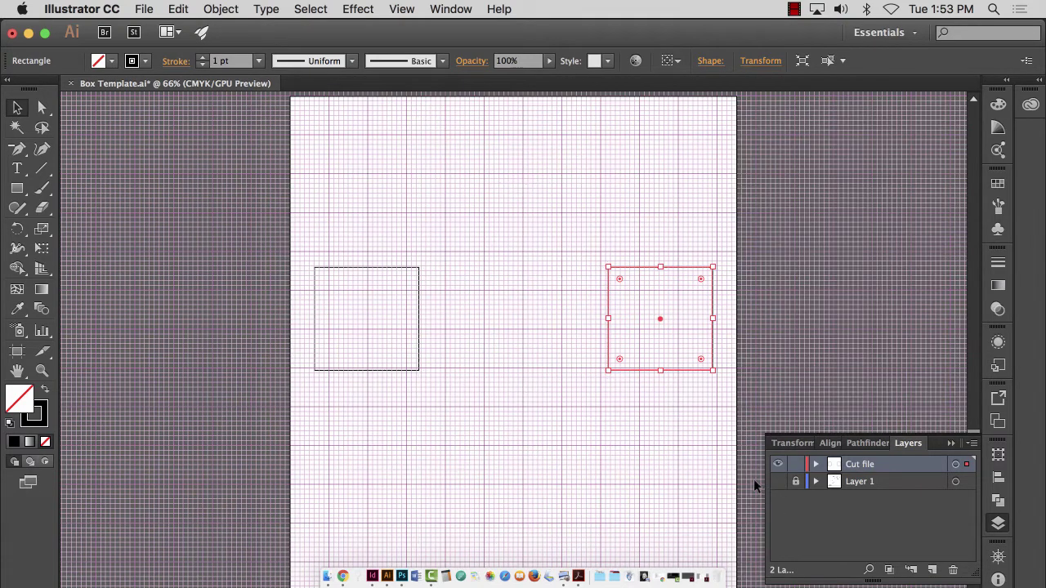
pyautogui.click(753, 479)
pyautogui.press('super+a')
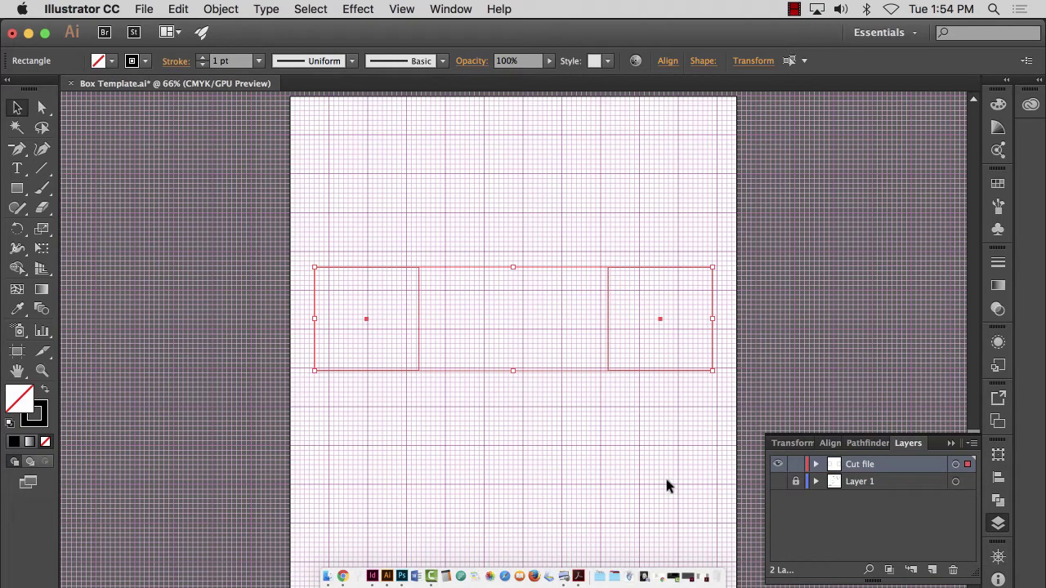
pyautogui.click(778, 481)
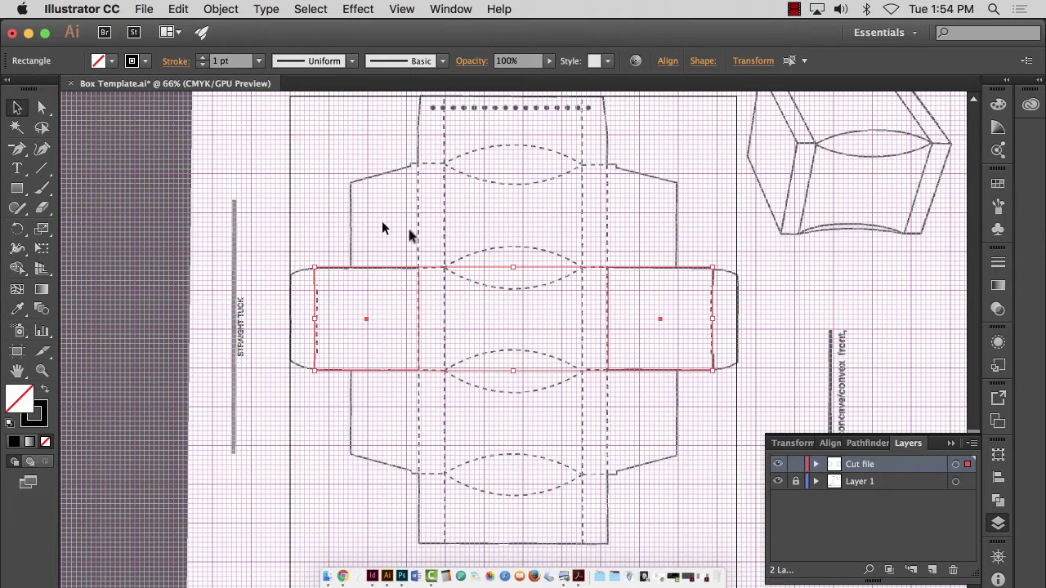
# Step: Copy the right rectangle horizontally inward so its left edge sits on the central panel's right fold line
pyautogui.click(628, 304)
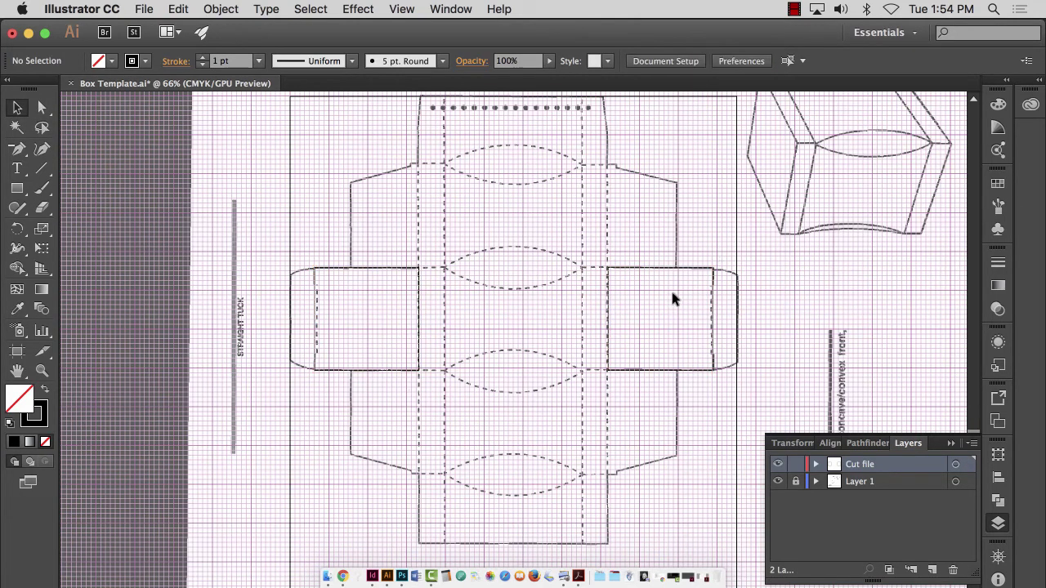
pyautogui.click(777, 481)
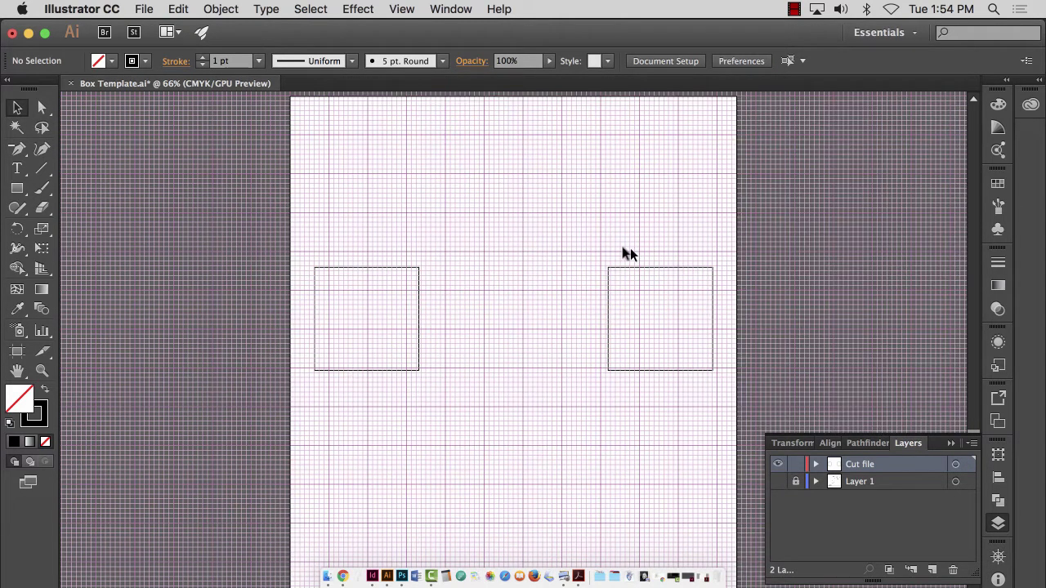
pyautogui.click(694, 325)
pyautogui.click(777, 481)
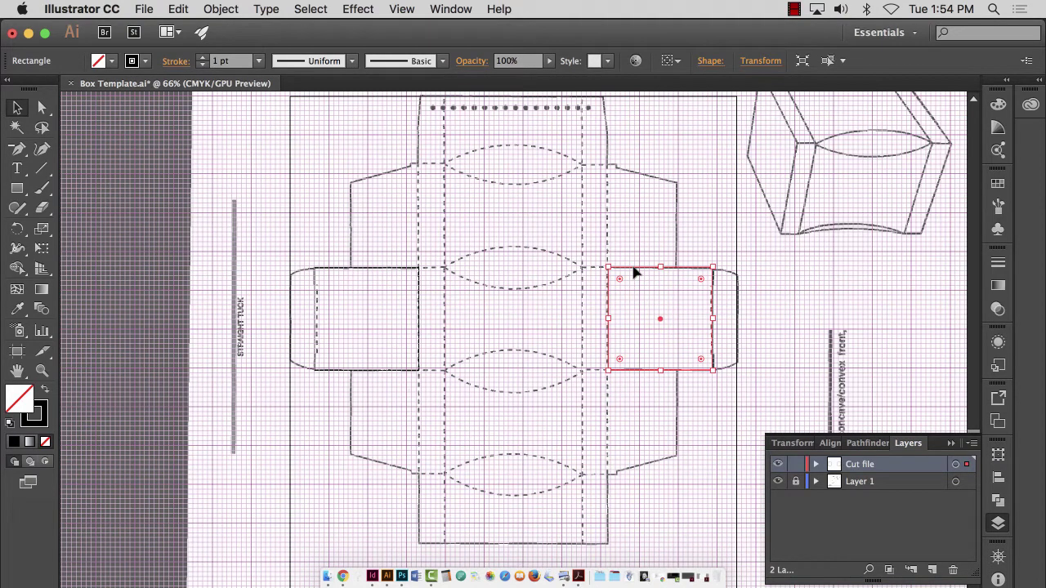
pyautogui.moveTo(635, 273); pyautogui.dragTo(613, 273)
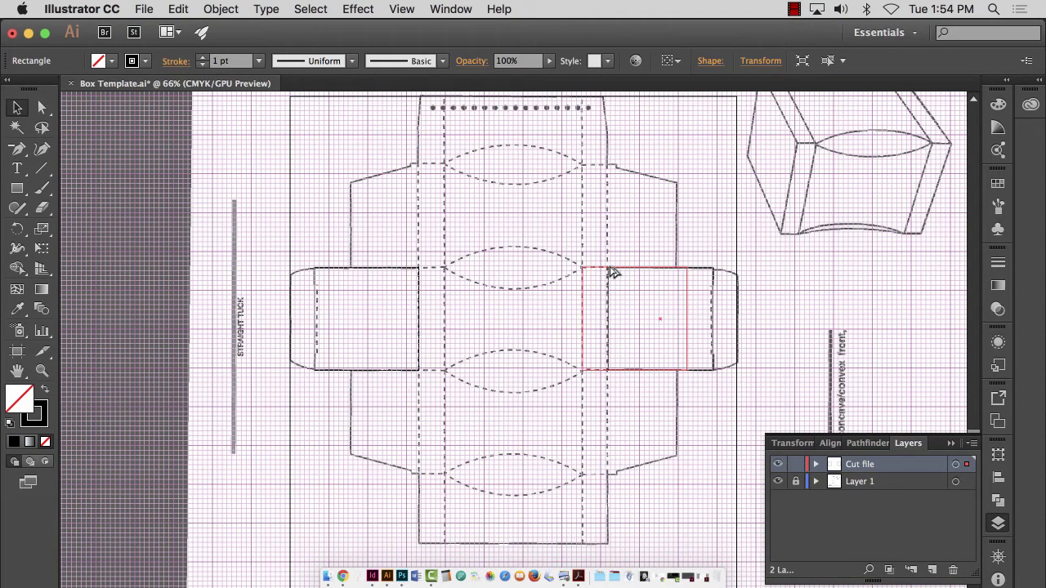
pyautogui.moveTo(613, 273); pyautogui.dragTo(613, 273)
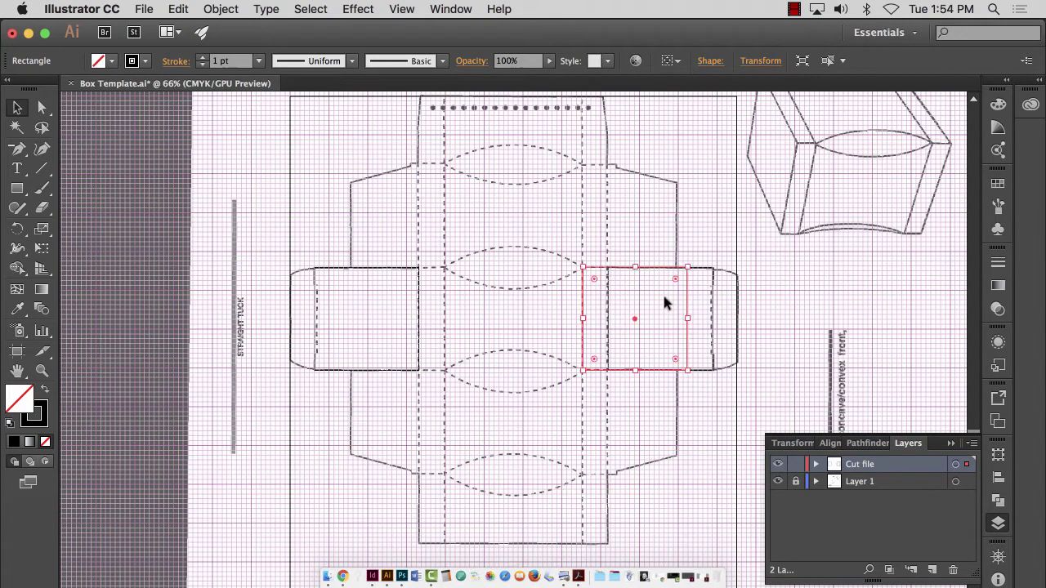
# Step: Narrow the copied rectangle so its right edge meets the left edge of the original right rectangle
pyautogui.click(42, 370)
pyautogui.moveTo(558, 244); pyautogui.dragTo(823, 355)
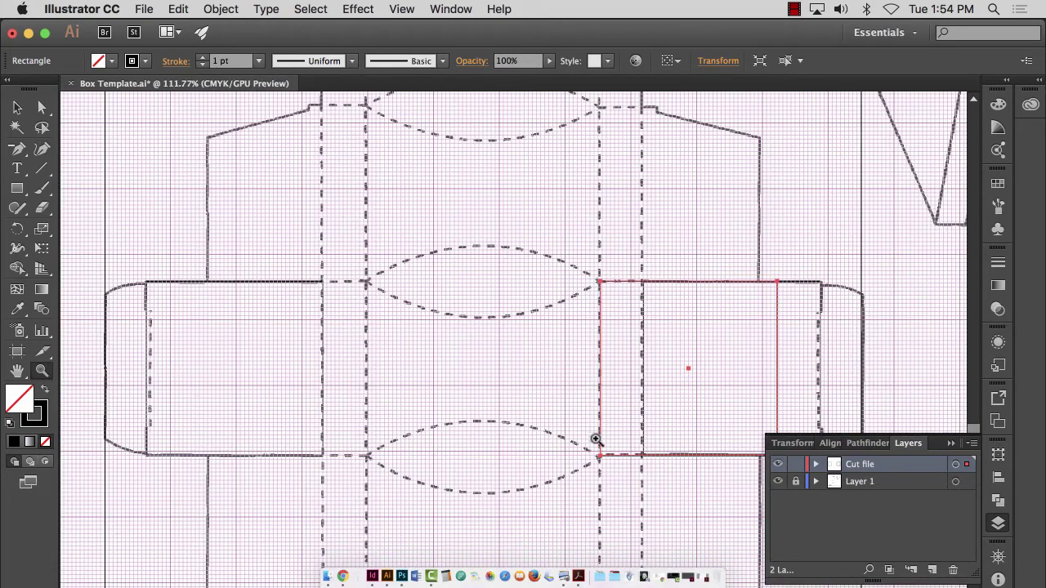
pyautogui.click(18, 108)
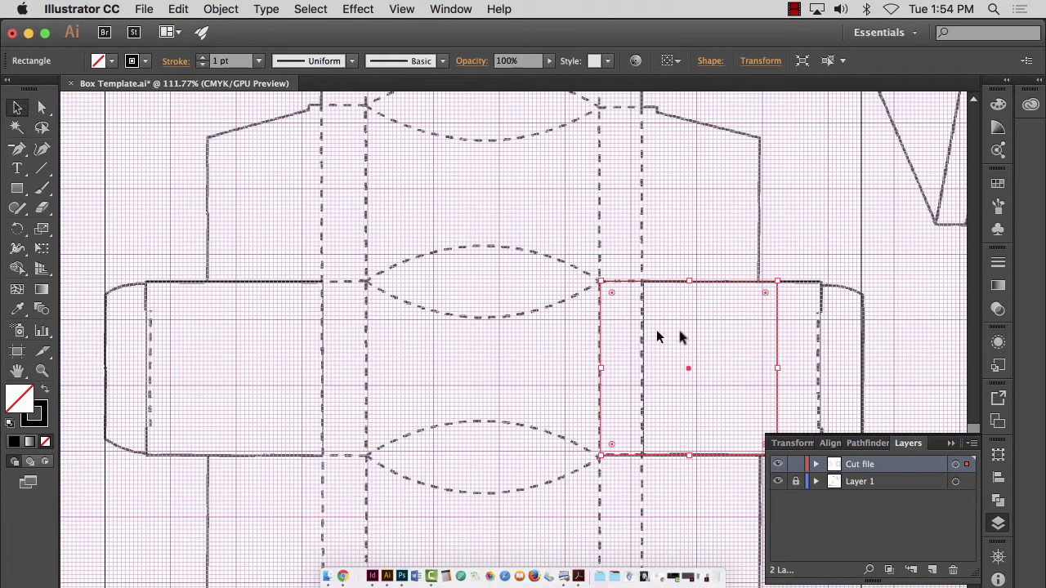
pyautogui.moveTo(777, 365); pyautogui.dragTo(644, 365)
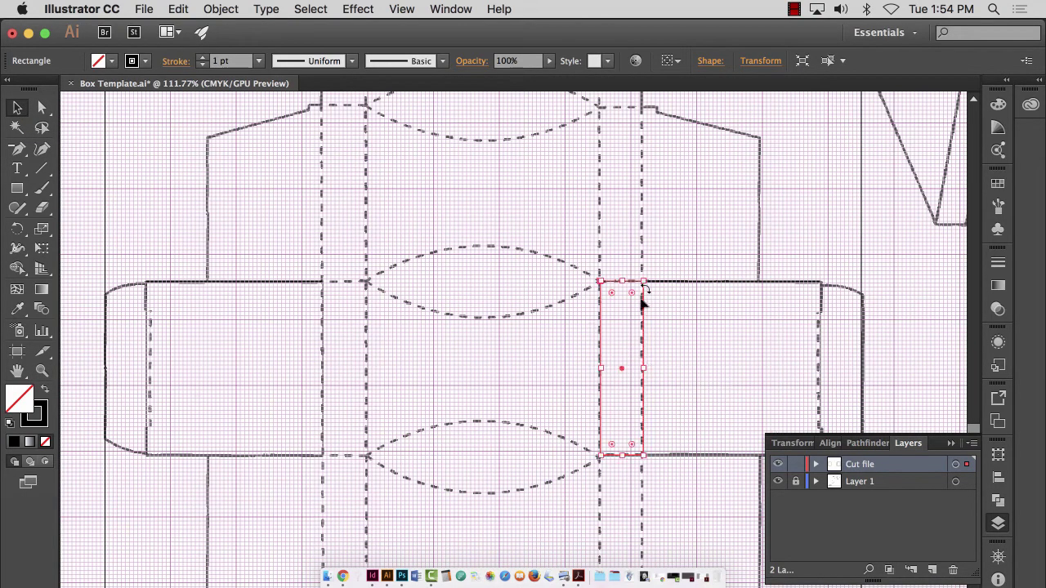
# Step: Hide Layer 1 and widen the narrow strip slightly past the adjoining rectangle's left edge
pyautogui.click(777, 482)
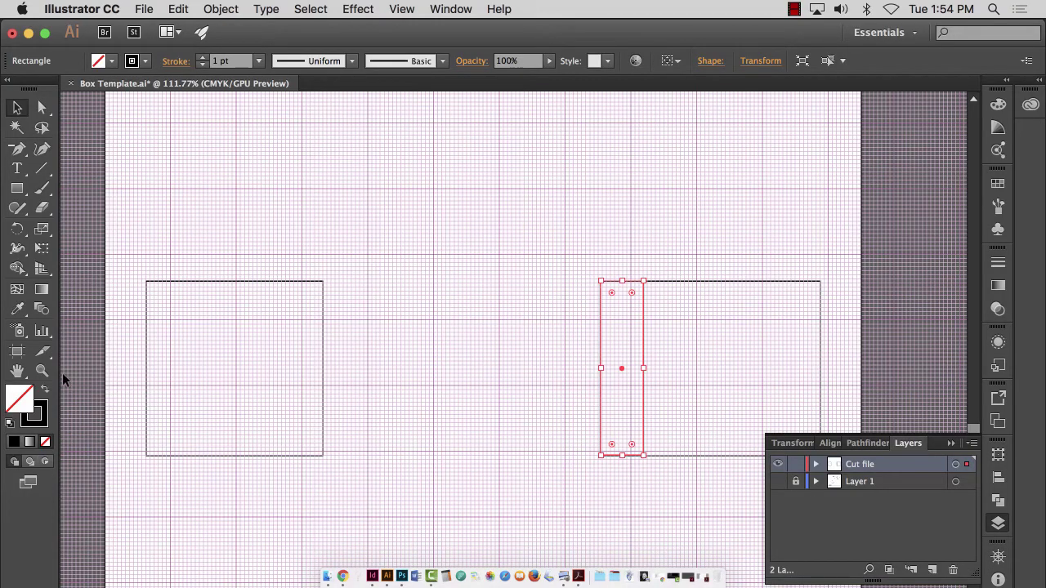
pyautogui.click(41, 370)
pyautogui.moveTo(630, 258); pyautogui.dragTo(899, 374)
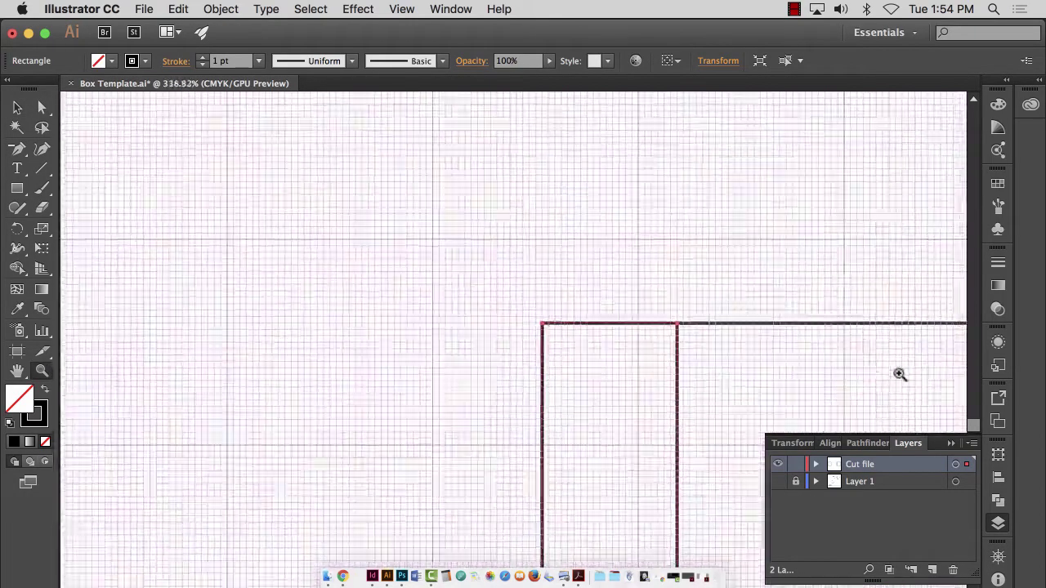
pyautogui.scroll(-3, 695, 335)
pyautogui.click(17, 107)
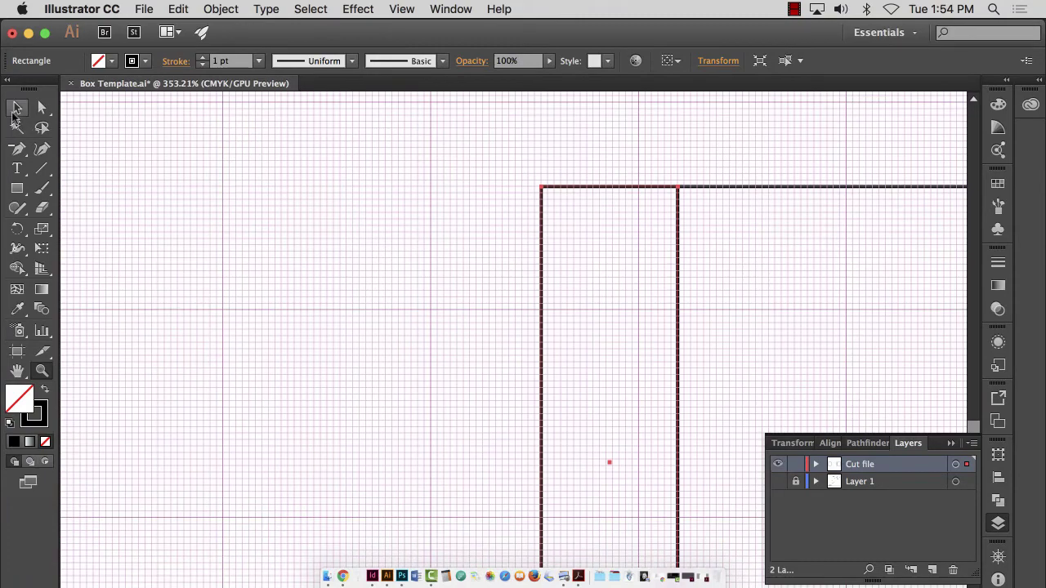
pyautogui.moveTo(680, 461)
pyautogui.mouseDown()
pyautogui.moveTo(696, 462)
pyautogui.moveTo(684, 462)
pyautogui.mouseUp()
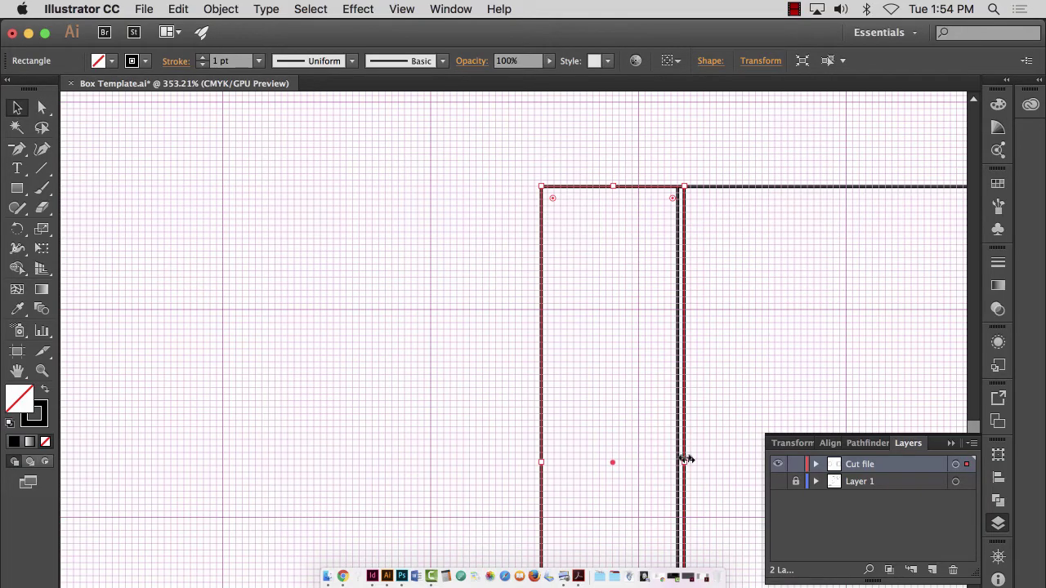
# Step: Resize the narrow strip so its right edge snaps exactly onto the adjoining rectangle's left edge
pyautogui.press('super+minus')
pyautogui.press('super+minus')
pyautogui.press('super+minus')
pyautogui.press('super+minus')
pyautogui.press('super+minus')
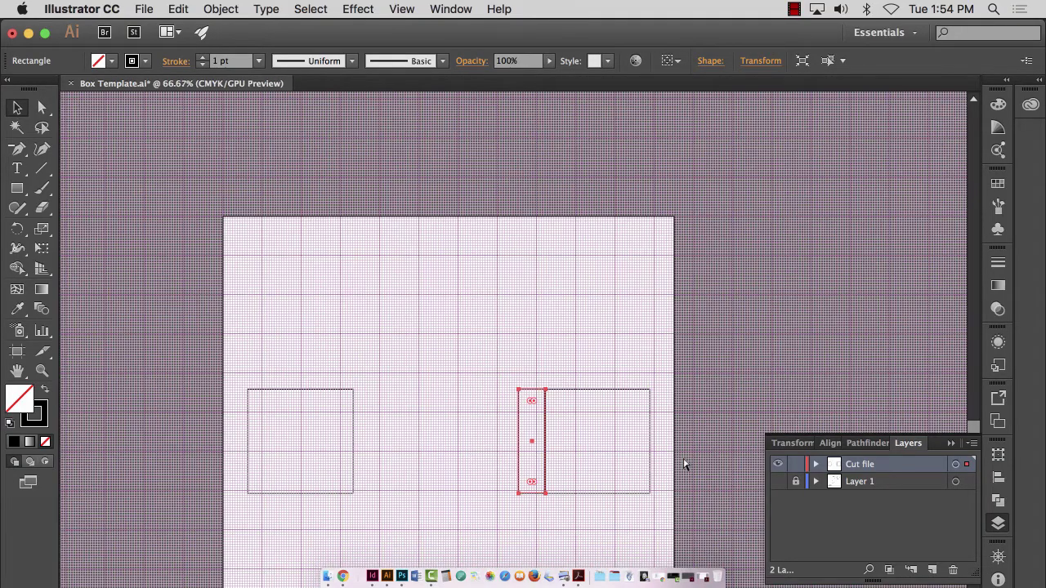
pyautogui.press('super+0')
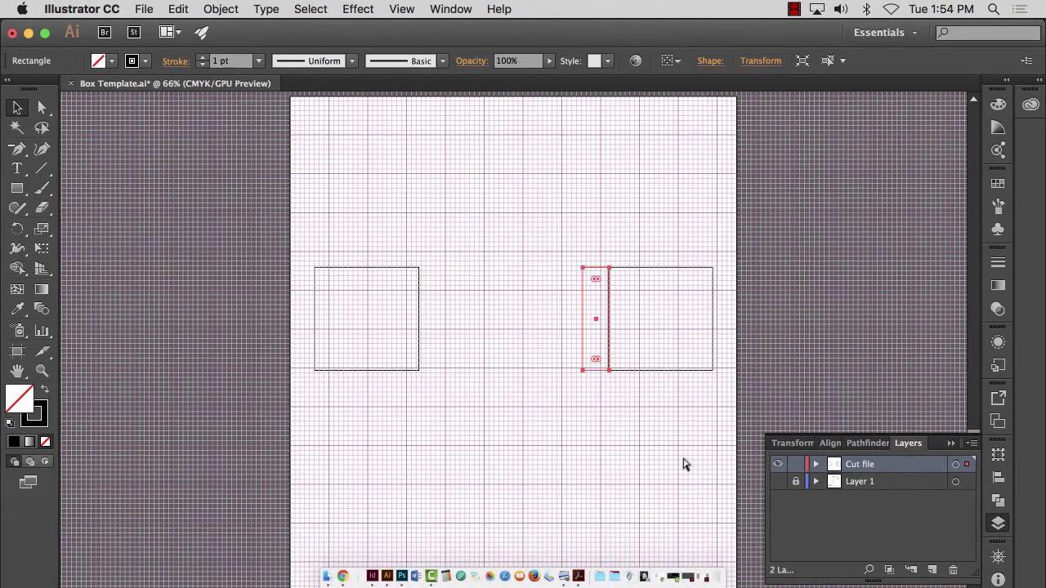
pyautogui.press('super+plus')
pyautogui.press('super+plus')
pyautogui.press('super+plus')
pyautogui.press('super+plus')
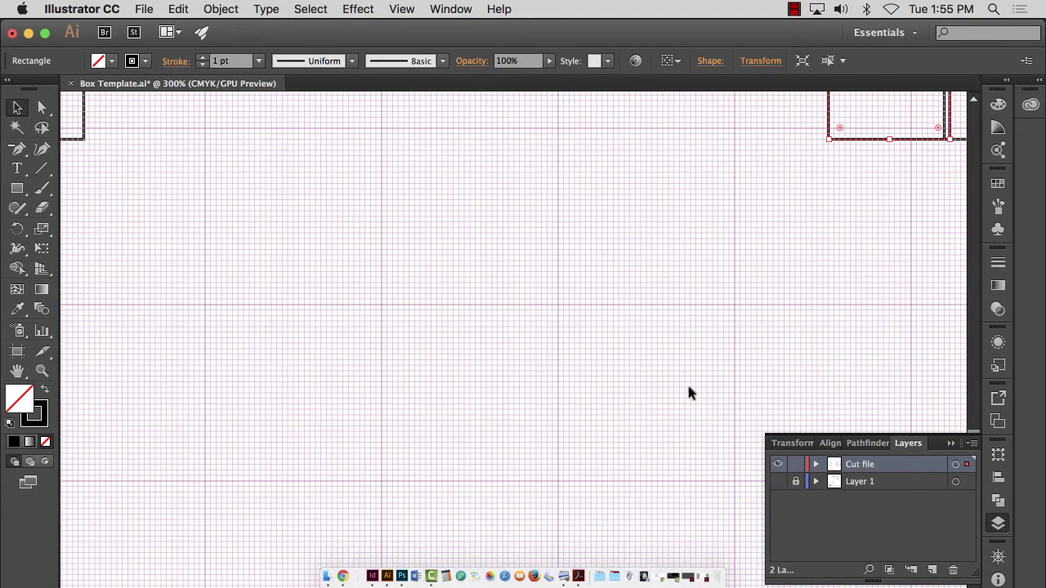
pyautogui.moveTo(698, 247); pyautogui.dragTo(479, 325)
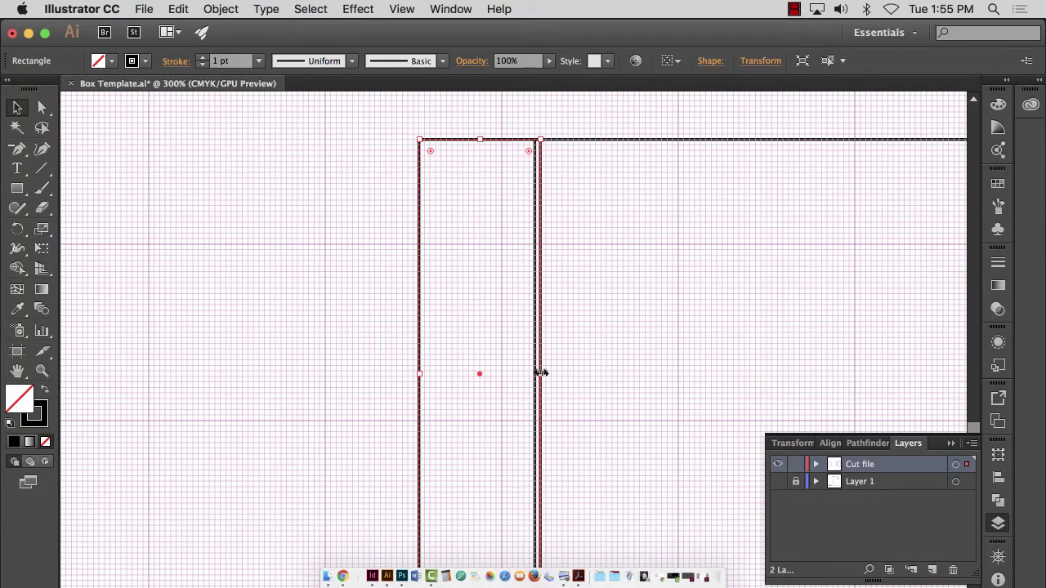
pyautogui.moveTo(541, 373); pyautogui.dragTo(535, 373)
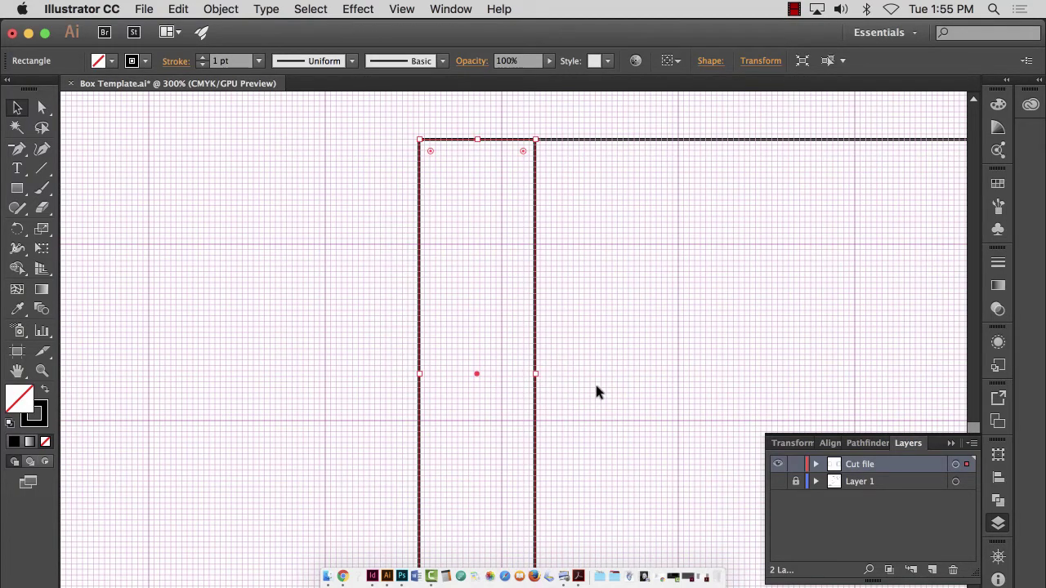
# Step: Show Layer 1 again and copy the narrow strip horizontally onto the matching strip beside the left rectangle
pyautogui.press('super+0')
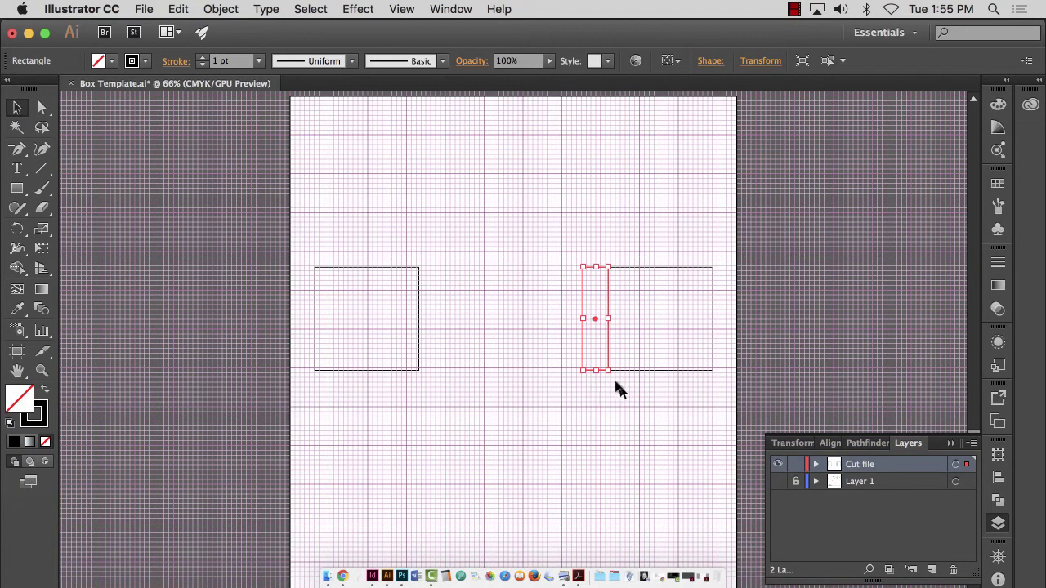
pyautogui.click(778, 482)
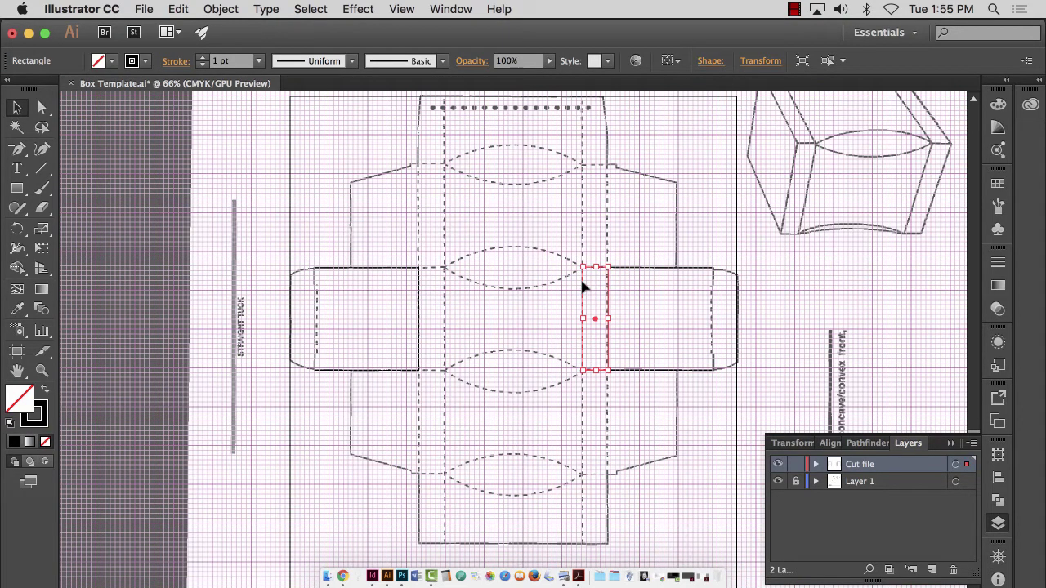
pyautogui.moveTo(583, 286); pyautogui.dragTo(418, 285)
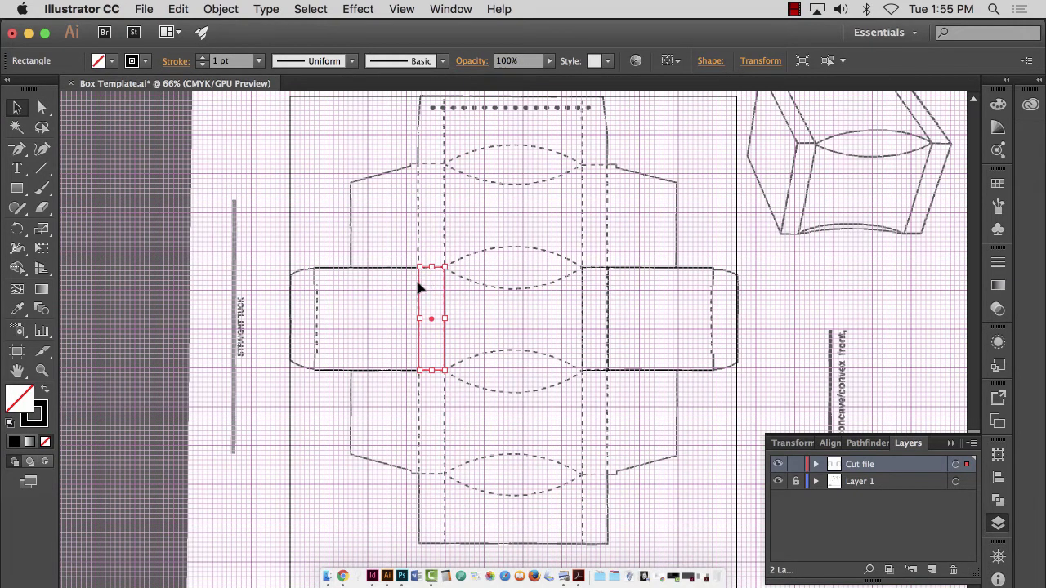
# Step: Hide Layer 1 to examine how the copied strip meets the left rectangle up close, and show the layer again
pyautogui.click(777, 481)
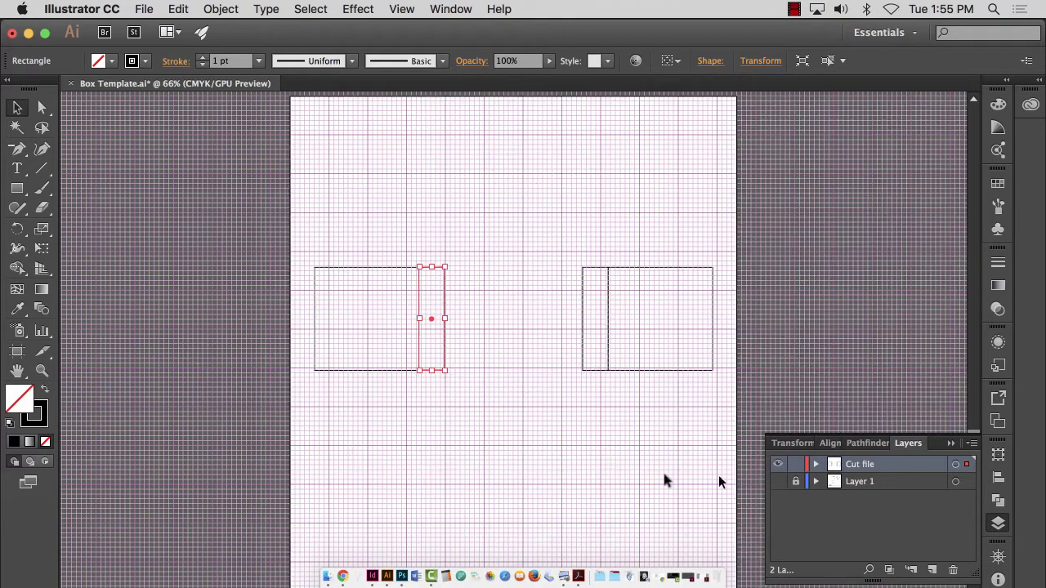
pyautogui.click(425, 382)
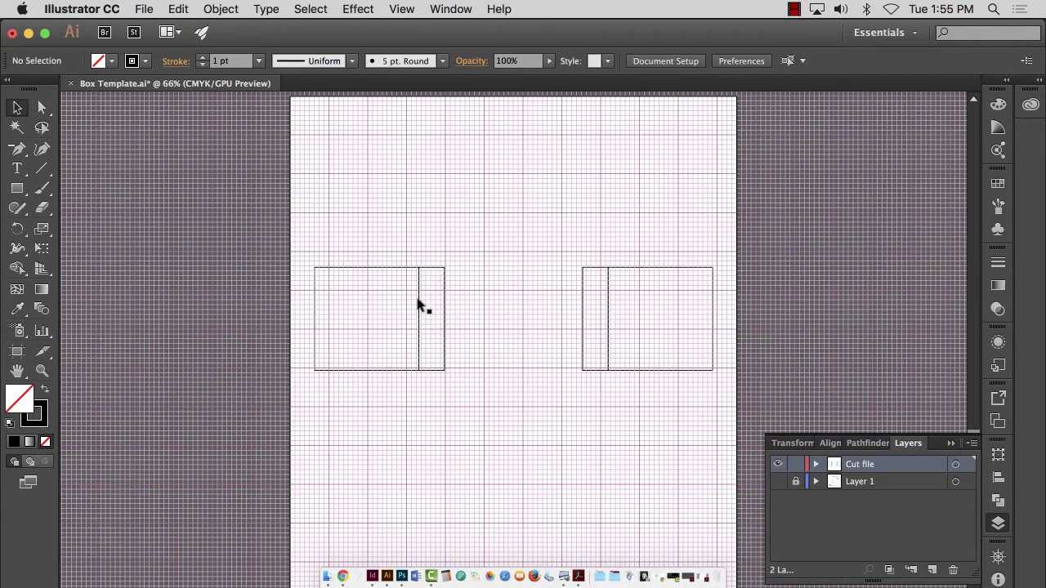
pyautogui.click(41, 370)
pyautogui.moveTo(412, 260); pyautogui.dragTo(796, 422)
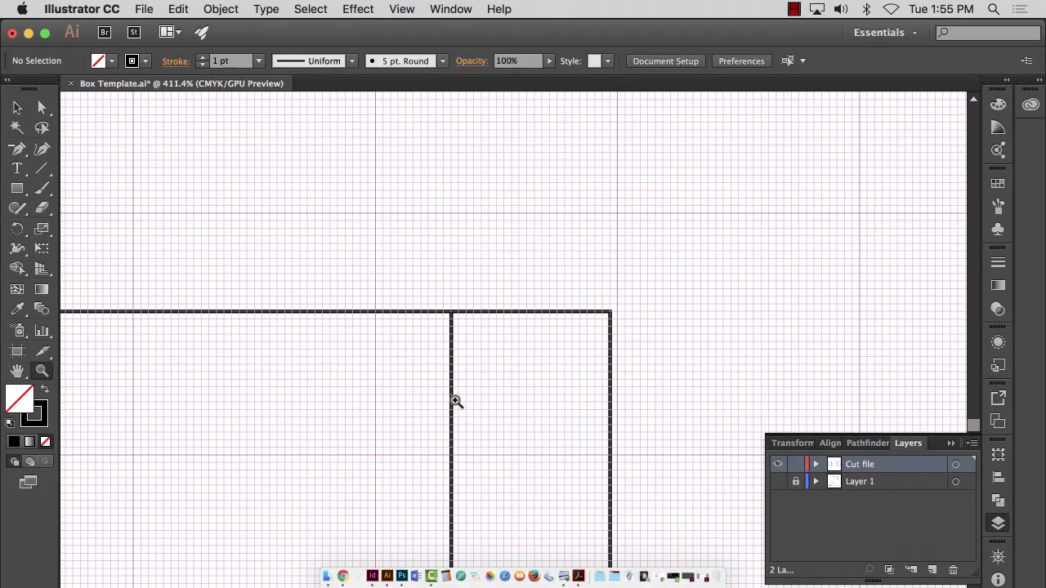
pyautogui.press('super+0')
pyautogui.press('super+minus')
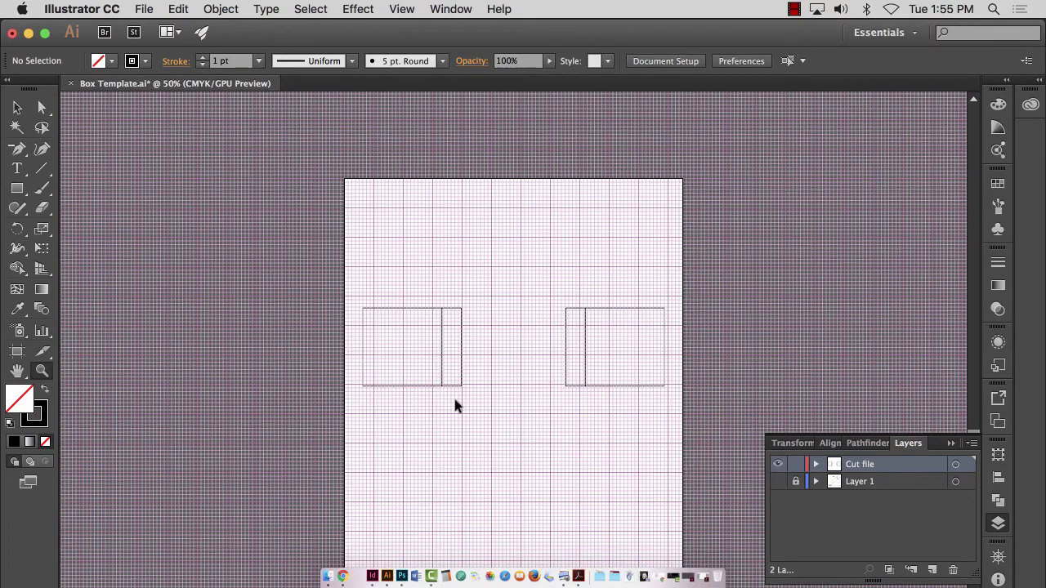
pyautogui.press('super+equal')
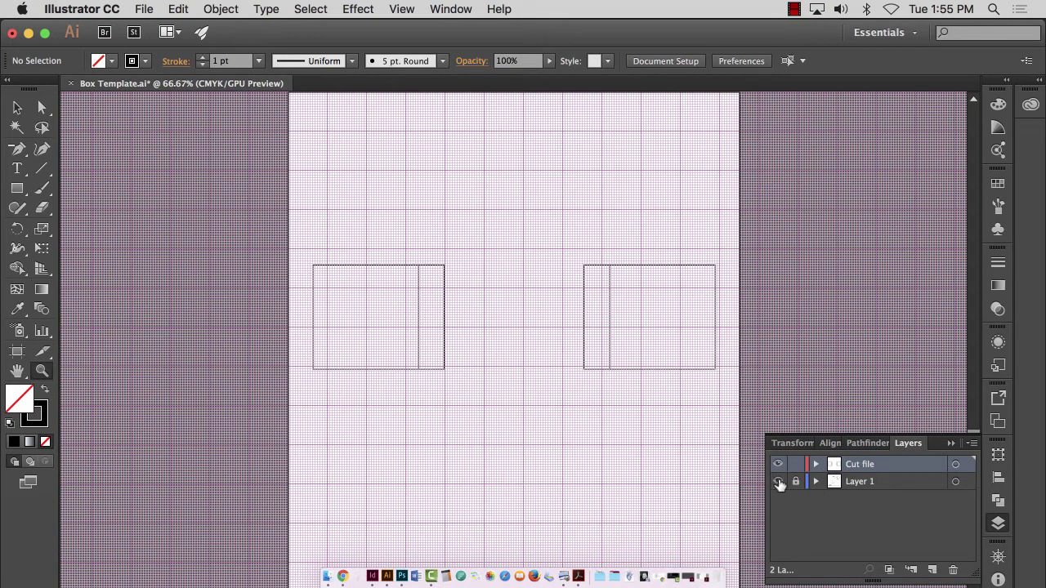
pyautogui.click(778, 482)
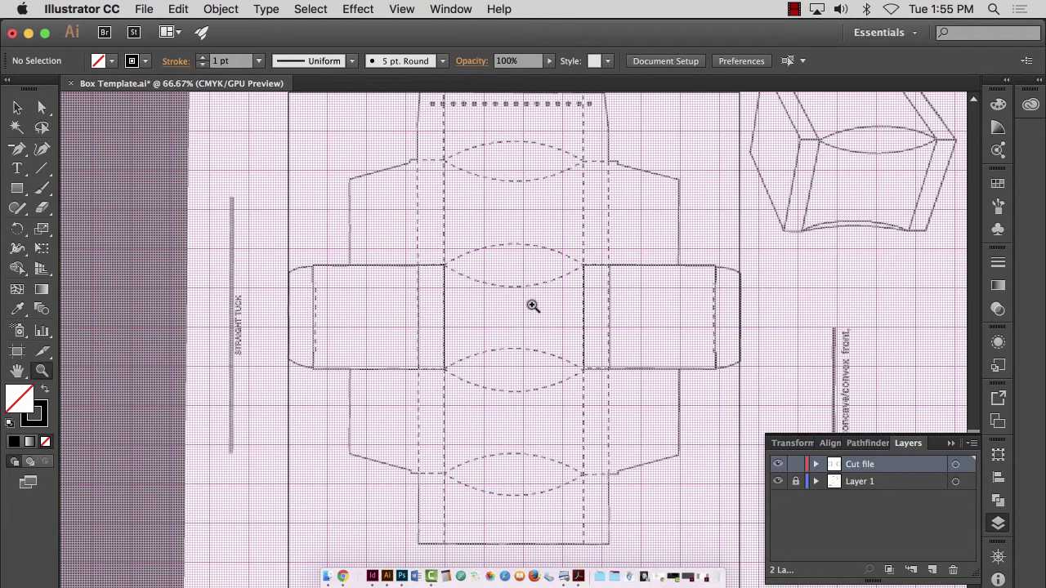
# Step: Copy the left narrow strip horizontally onto the curved tuck flap at the template's far left
pyautogui.click(19, 108)
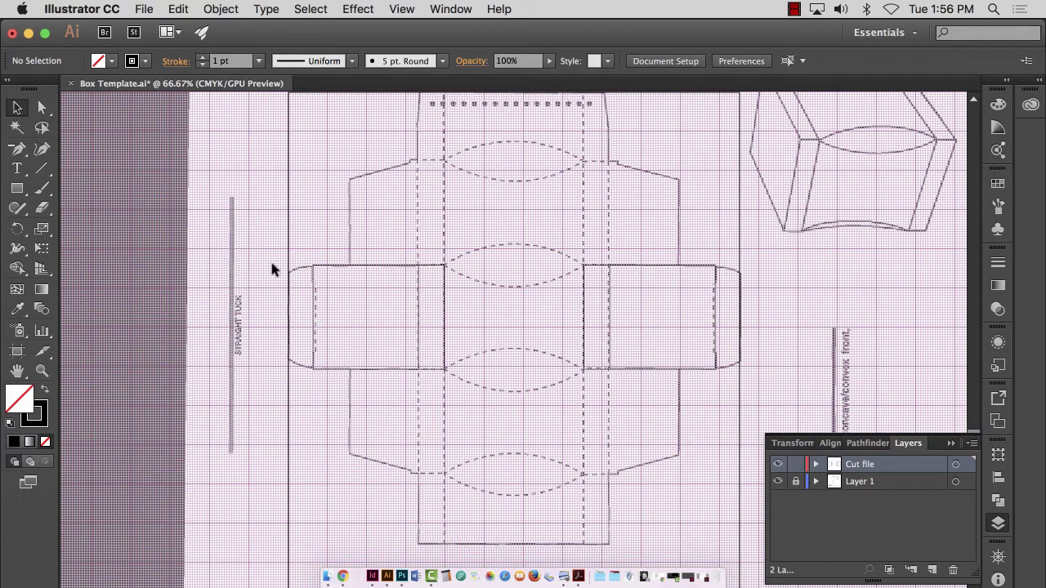
pyautogui.click(432, 263)
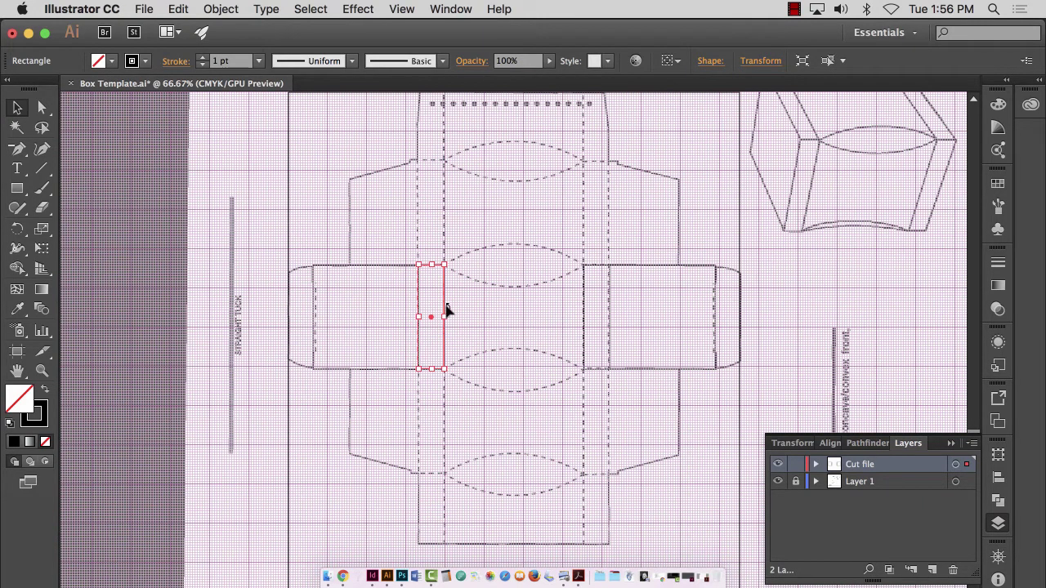
pyautogui.moveTo(439, 303); pyautogui.dragTo(317, 302)
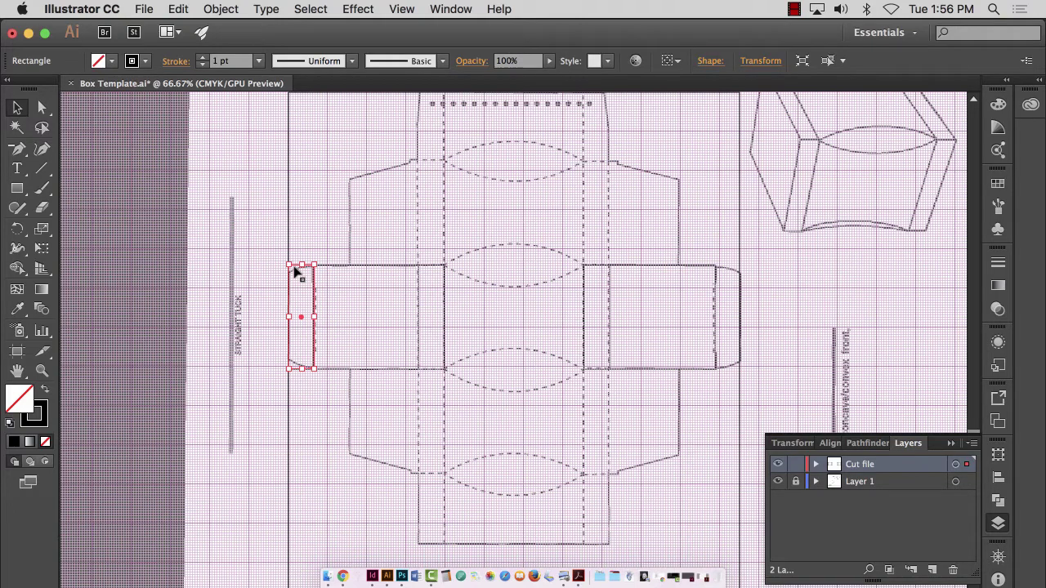
# Step: Examine how the new strip fits the curved corners of the left tuck flap at its upper and lower ends
pyautogui.click(41, 371)
pyautogui.moveTo(274, 245); pyautogui.dragTo(614, 499)
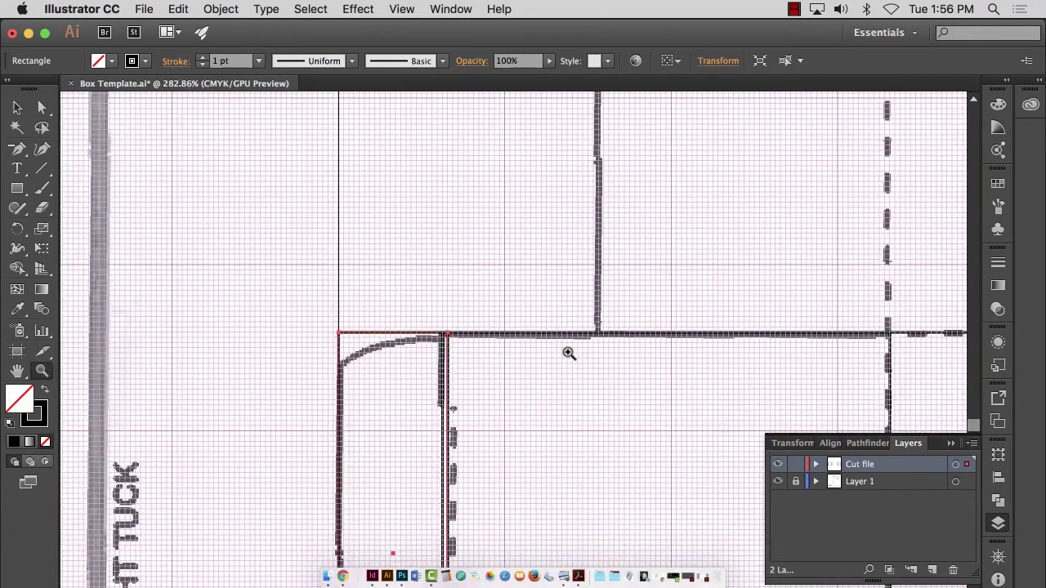
pyautogui.press('super+minus')
pyautogui.press('super+minus')
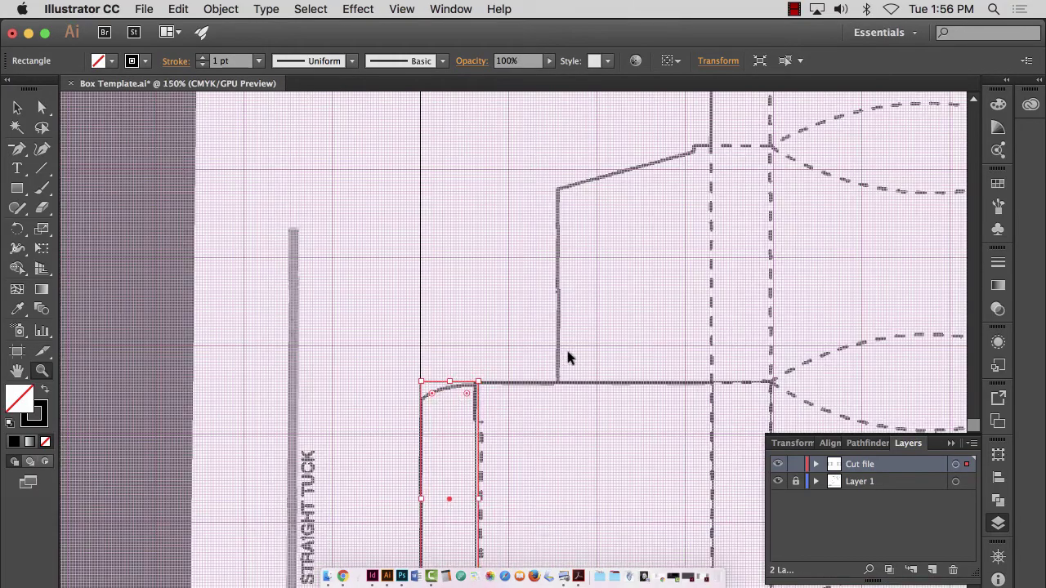
pyautogui.scroll(-10, 523, 381)
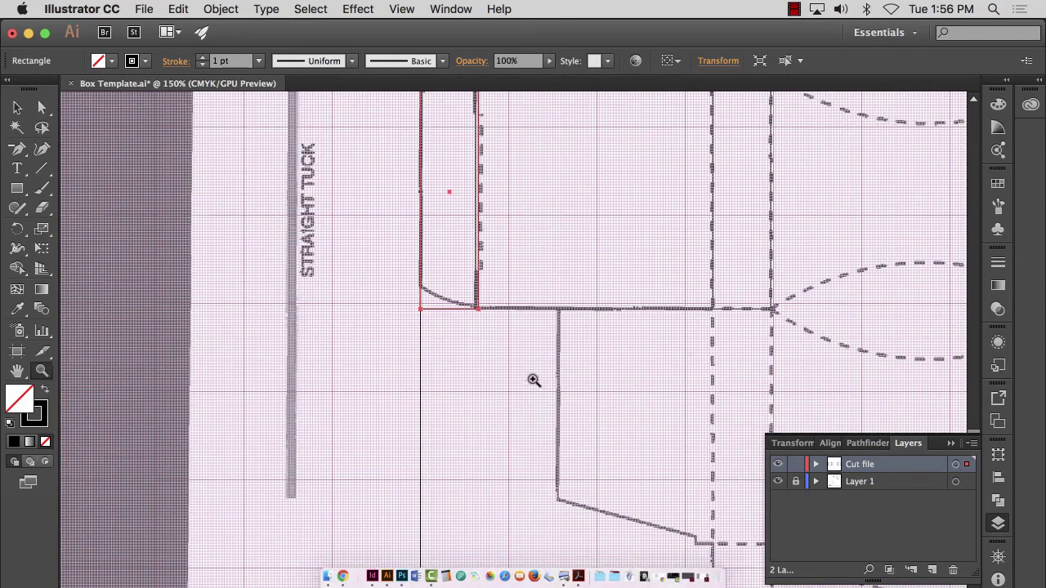
pyautogui.scroll(2, 534, 379)
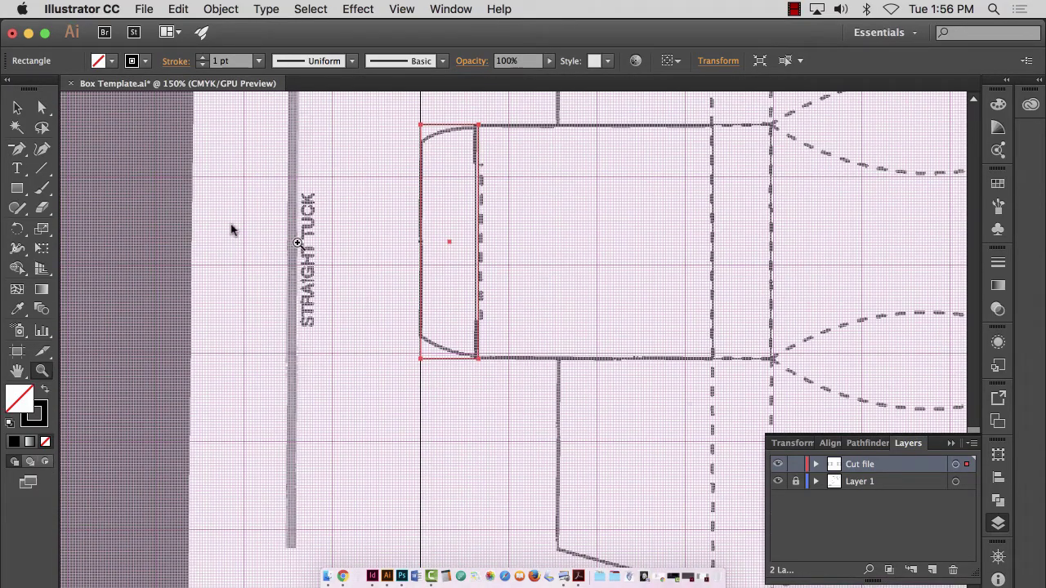
# Step: Activate the Ellipse tool and select the narrow rectangle over the left tuck flap to reveal its centre point
pyautogui.click(17, 107)
pyautogui.click(85, 183)
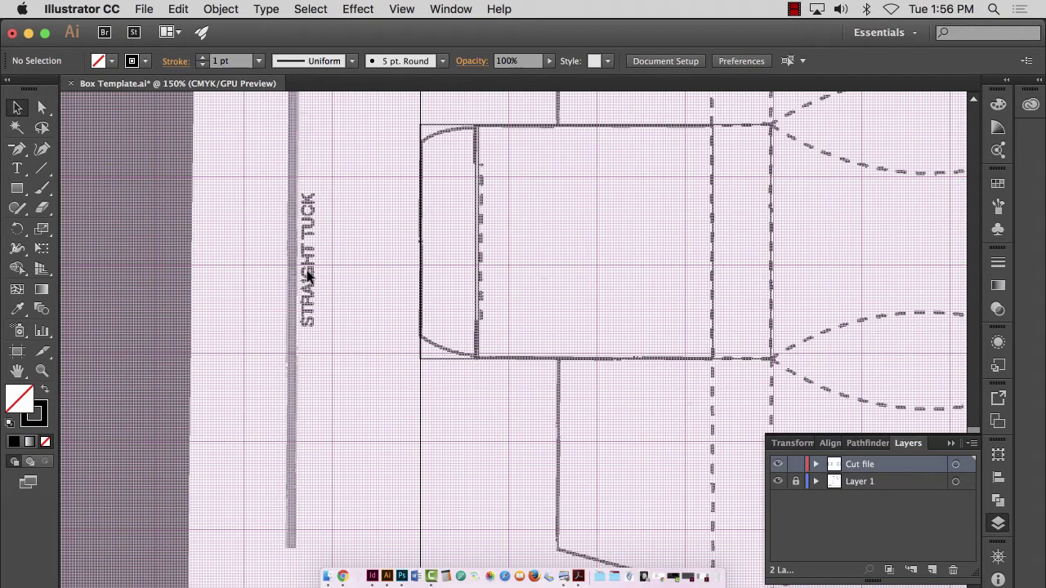
pyautogui.click(22, 197)
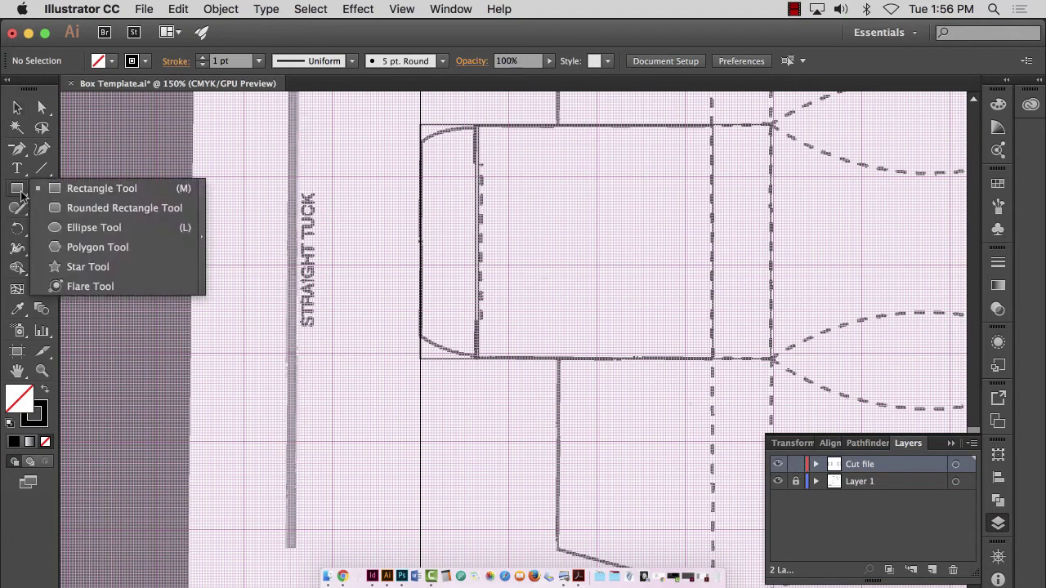
pyautogui.click(107, 229)
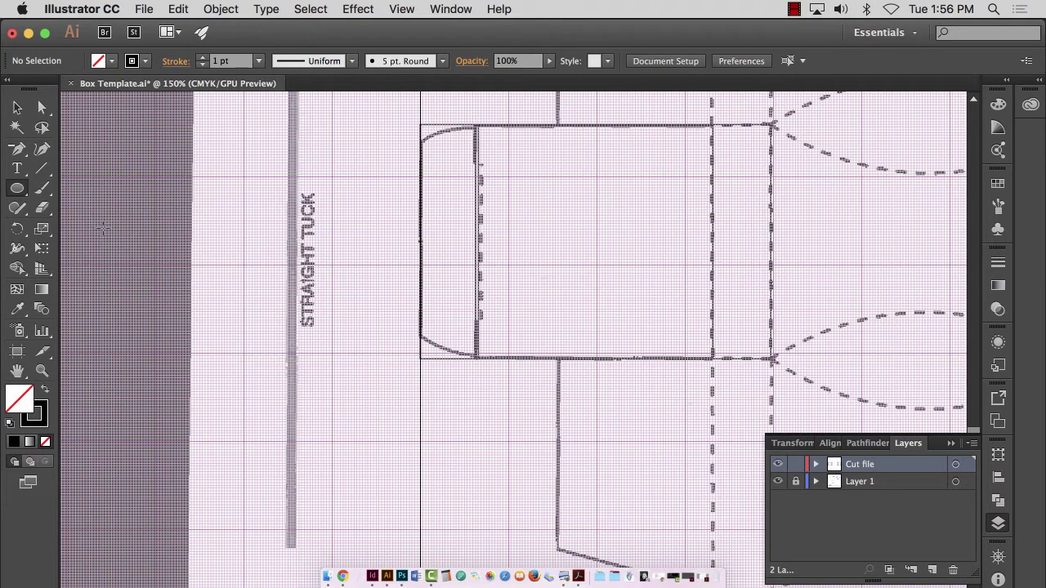
pyautogui.click(17, 107)
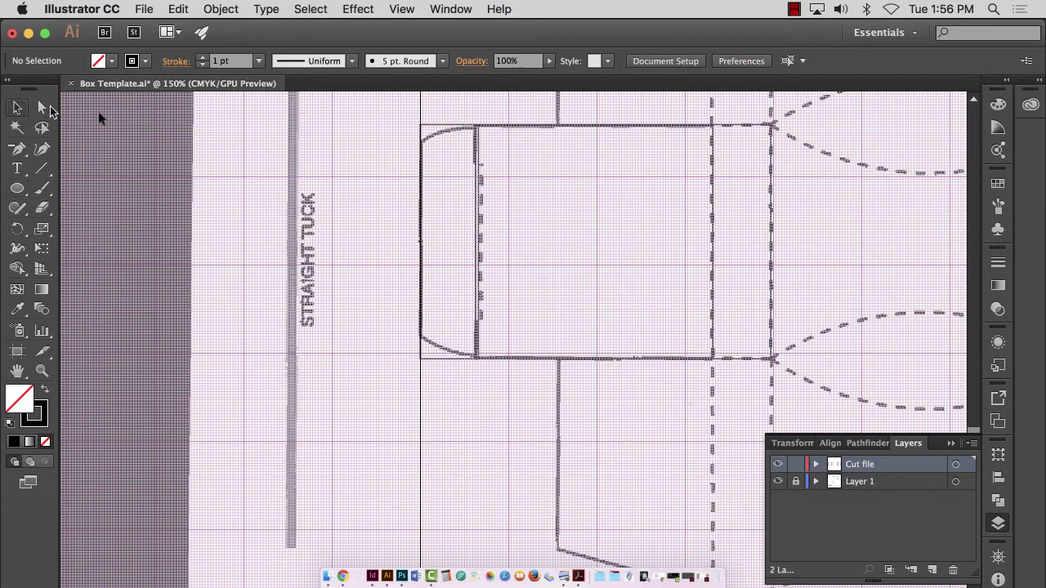
pyautogui.click(439, 129)
pyautogui.click(440, 128)
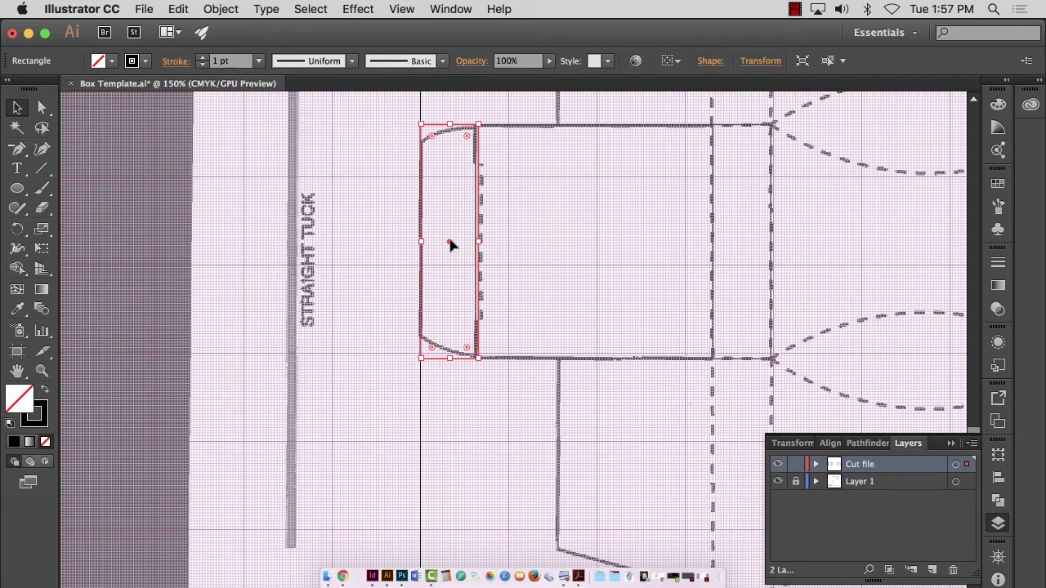
# Step: Examine the tuck flap rectangle and its centre point up close, and review the grid and snapping options
pyautogui.press('z')
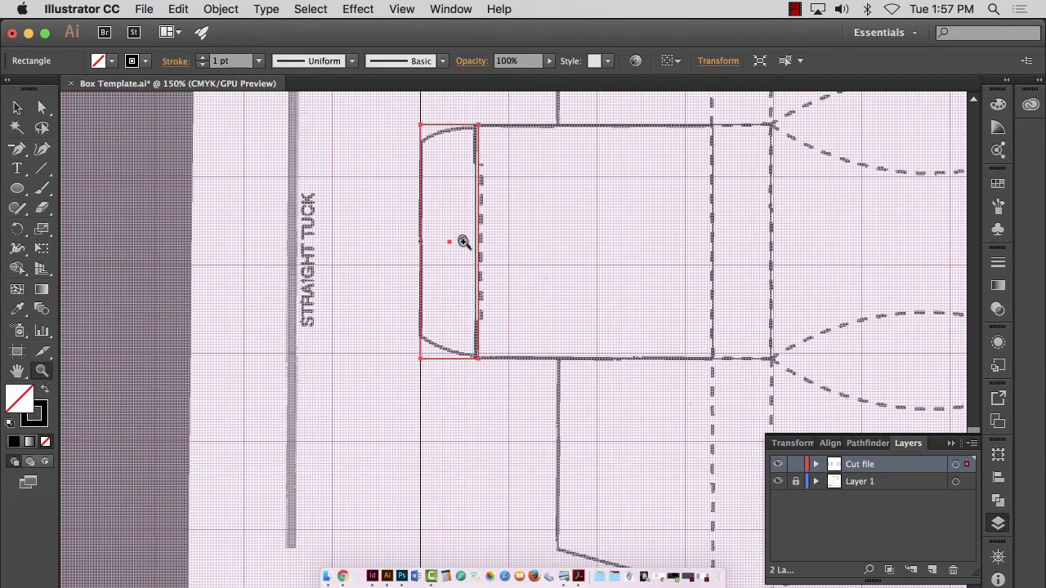
pyautogui.moveTo(461, 242); pyautogui.dragTo(652, 367)
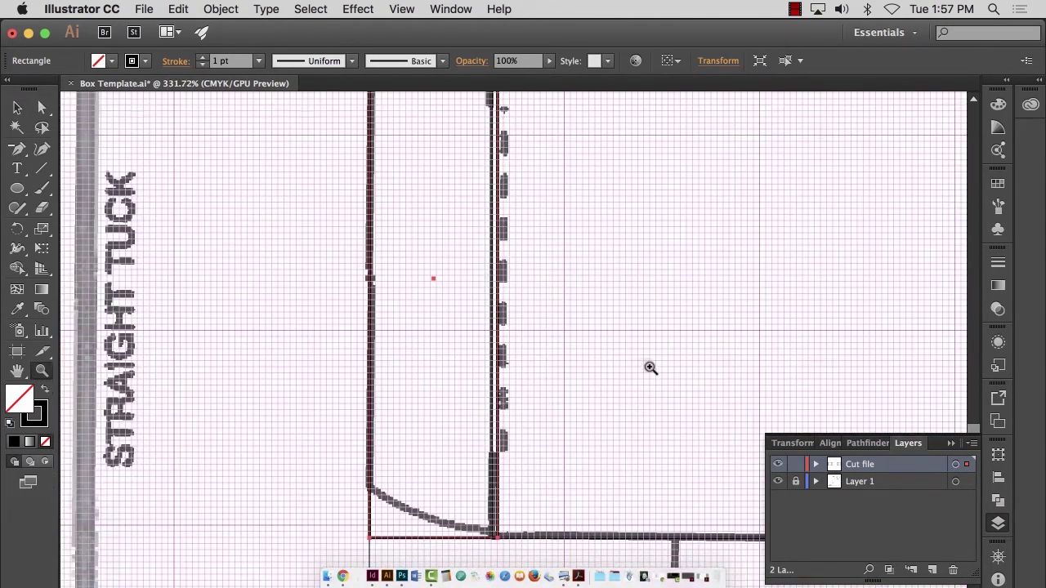
pyautogui.scroll(3, 651, 368)
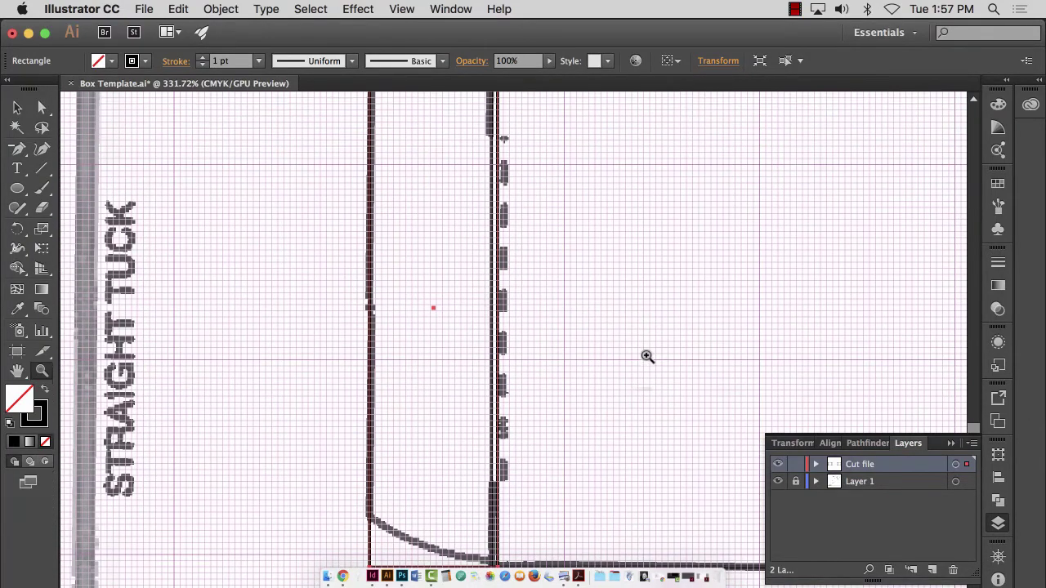
pyautogui.scroll(5, 645, 353)
pyautogui.scroll(-1, 648, 353)
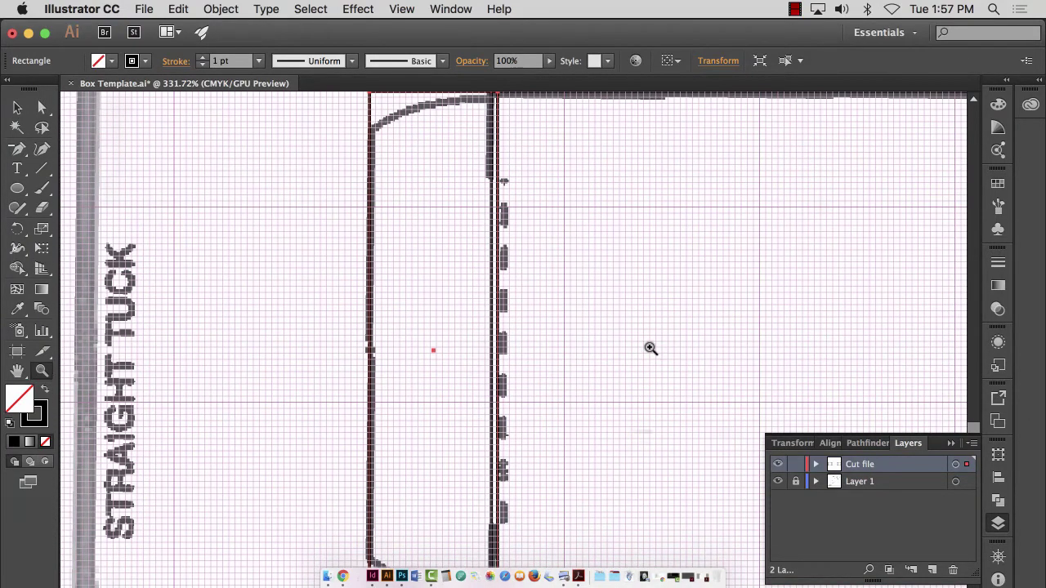
pyautogui.keyDown('alt'); pyautogui.click(651, 339); pyautogui.keyUp('alt')
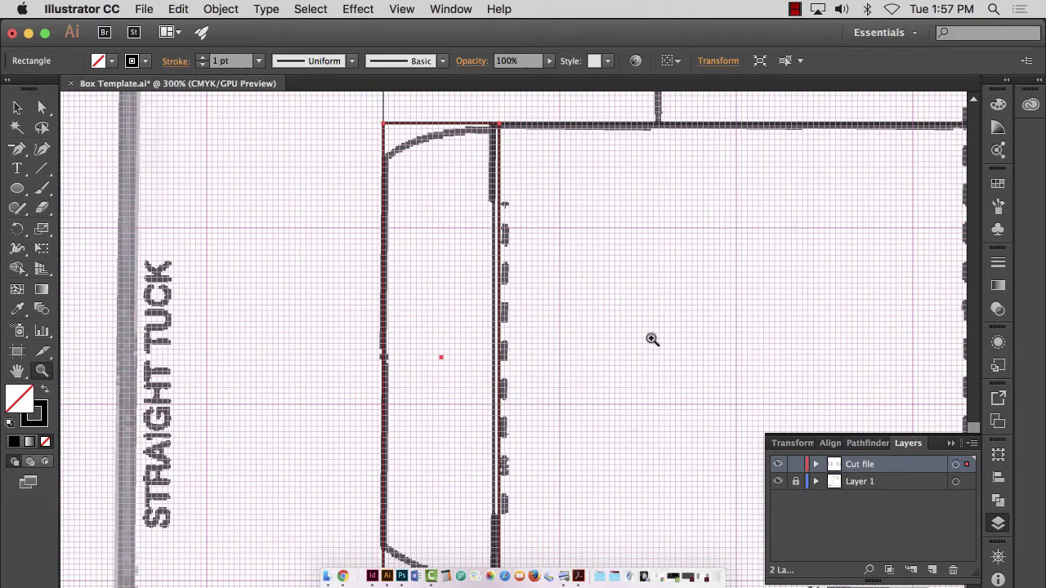
pyautogui.scroll(2, 630, 349)
pyautogui.scroll(-1, 612, 346)
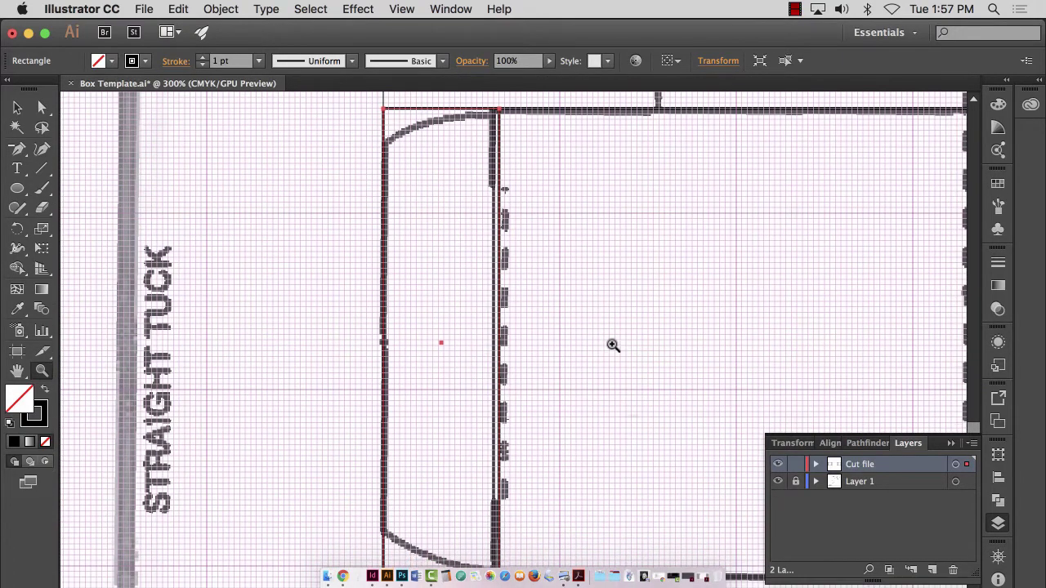
pyautogui.click(400, 8)
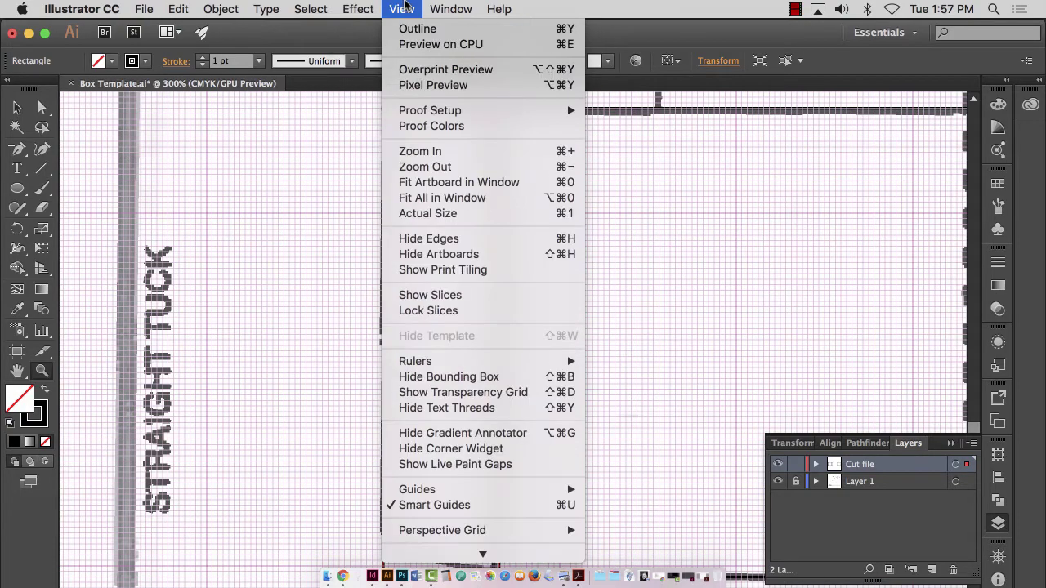
pyautogui.scroll(-3, 445, 433)
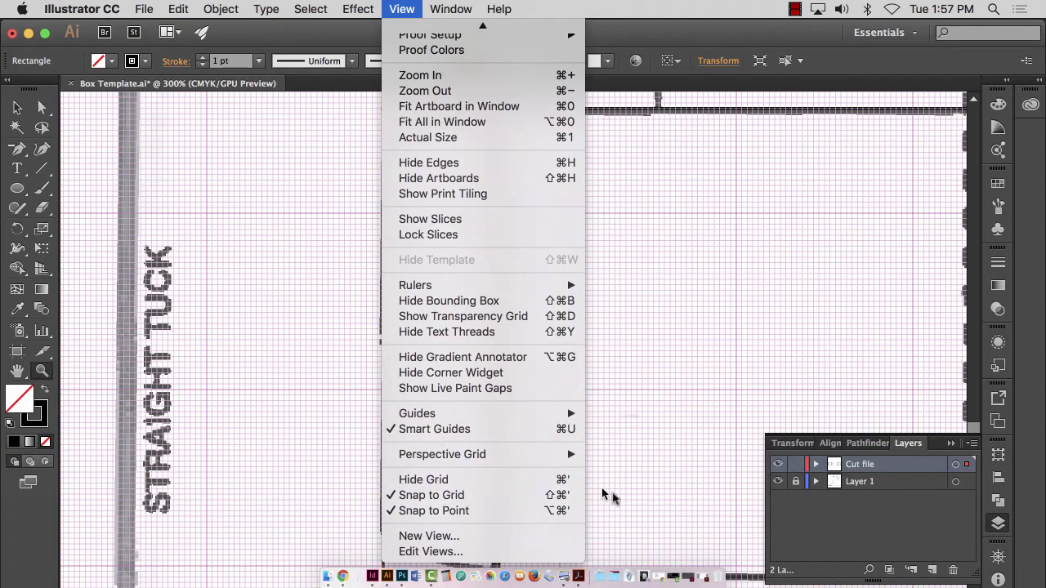
pyautogui.click(19, 191)
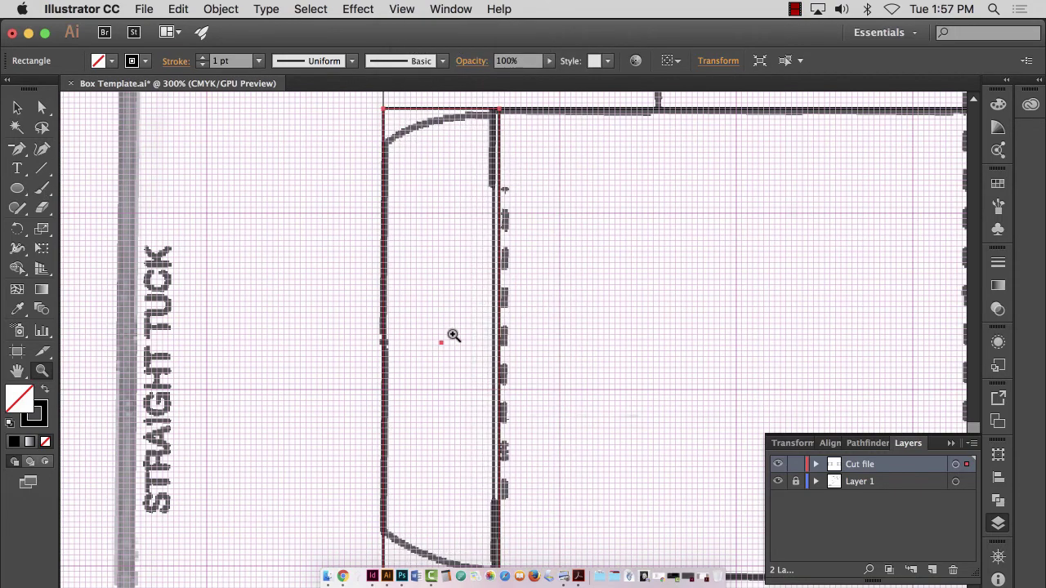
# Step: Hide the grid to examine the tuck flap rectangle's centre point without grid lines, and deselect the rectangle
pyautogui.click(17, 189)
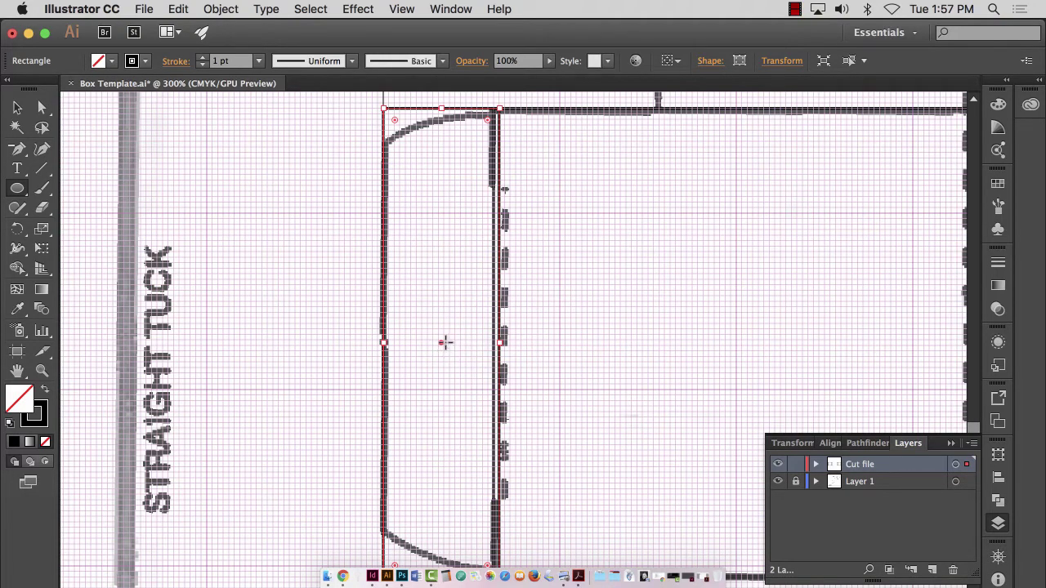
pyautogui.click(402, 9)
pyautogui.scroll(-3, 432, 523)
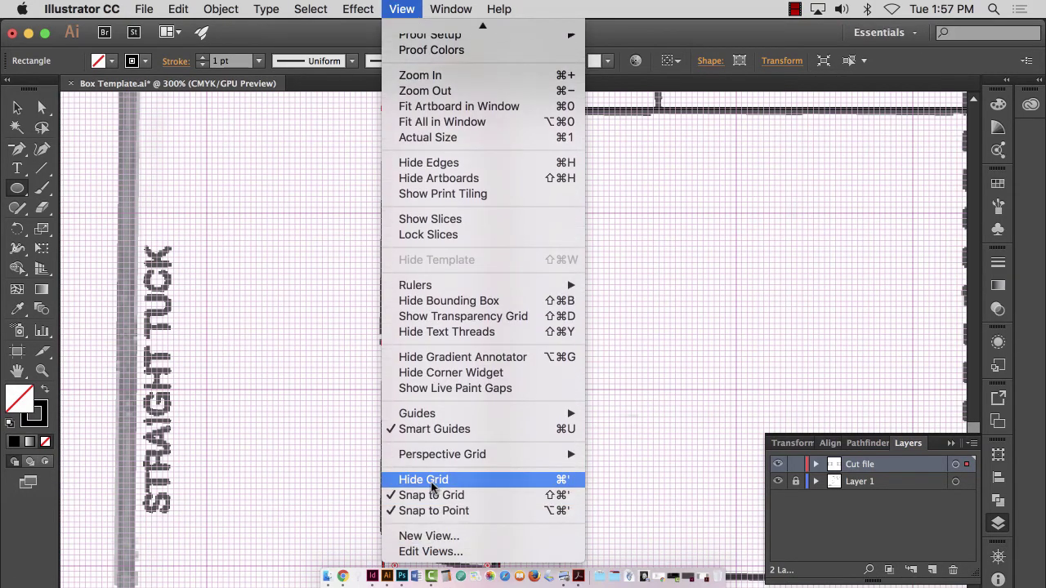
pyautogui.click(562, 482)
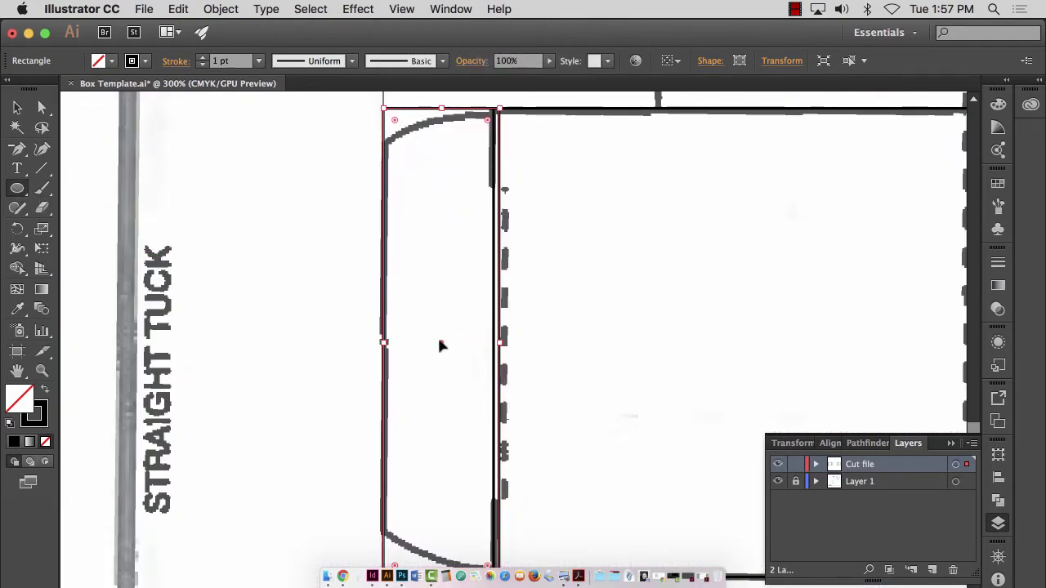
pyautogui.click(278, 273)
pyautogui.click(518, 353)
pyautogui.click(17, 107)
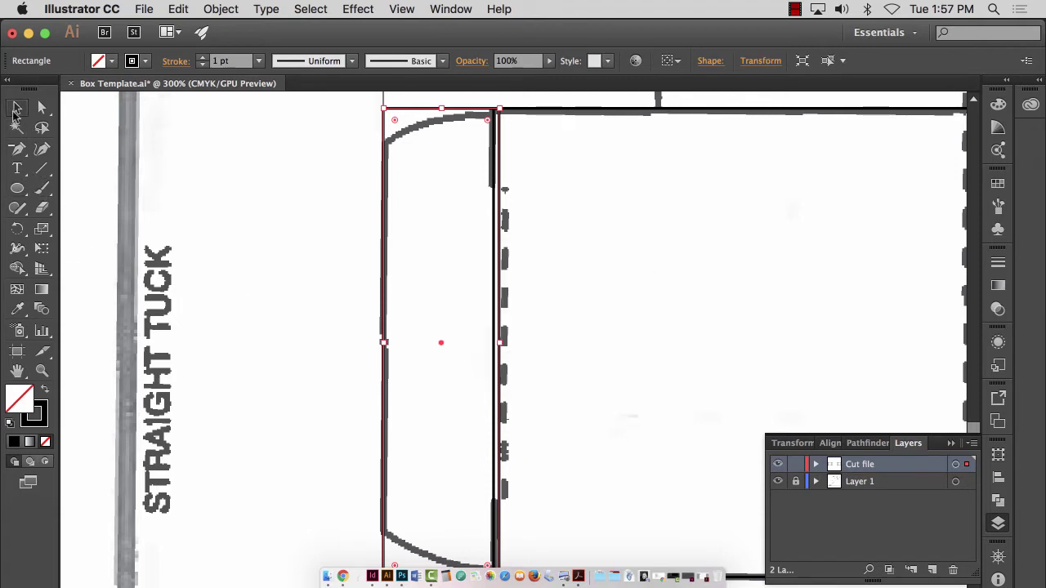
pyautogui.click(457, 303)
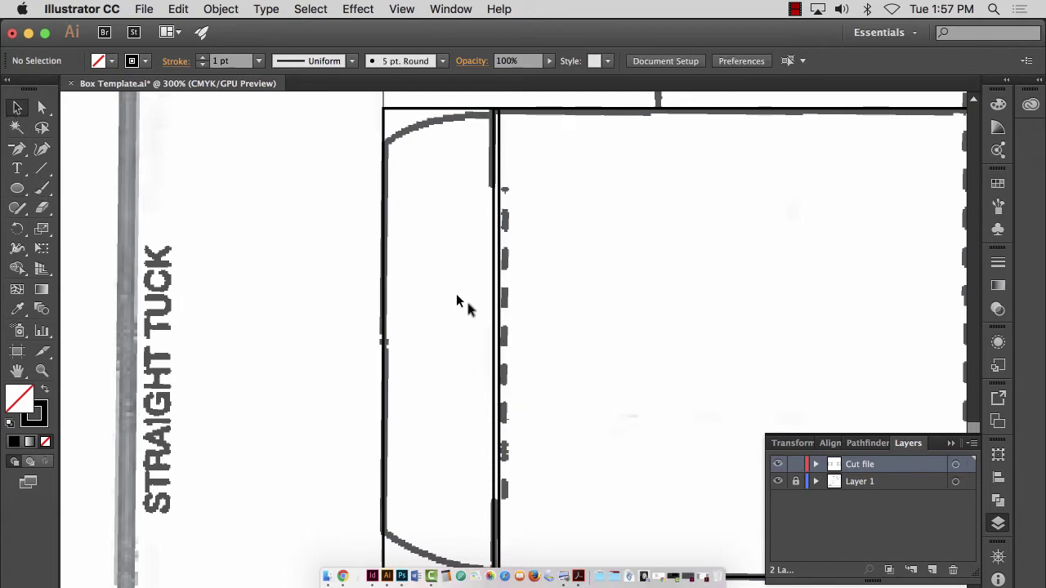
# Step: Show the grid again over the tuck flap
pyautogui.click(17, 188)
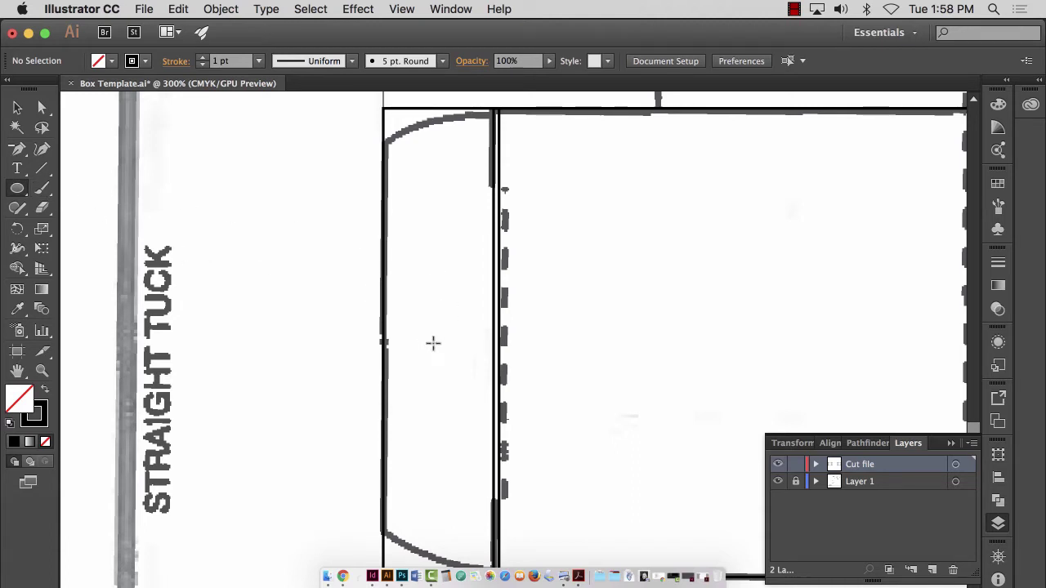
pyautogui.click(401, 9)
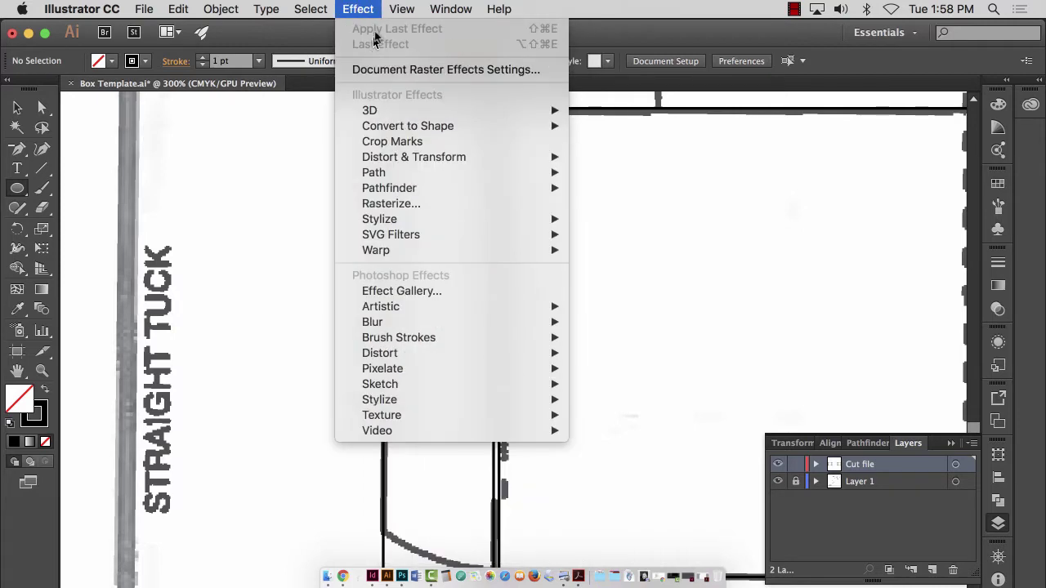
pyautogui.scroll(-3, 481, 483)
pyautogui.click(478, 480)
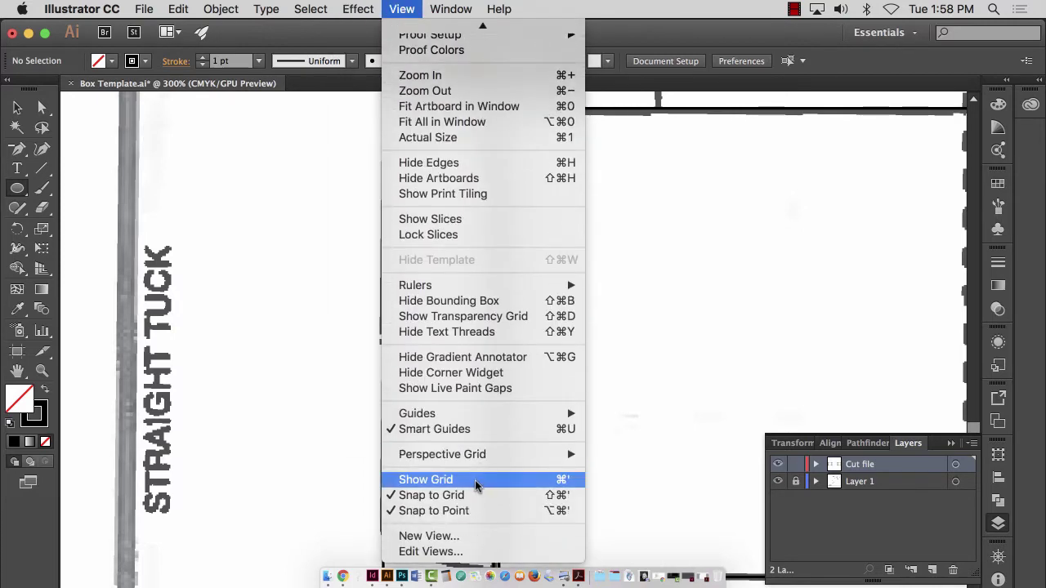
pyautogui.click(477, 483)
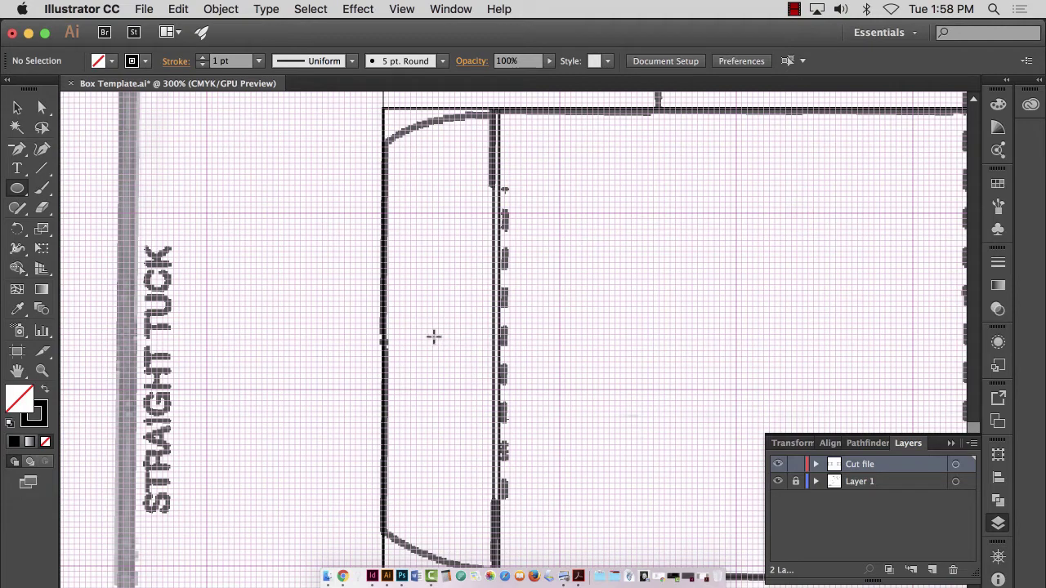
# Step: Draw a circle outward from the left tuck flap rectangle's centre point to its upper edge, and fill it with magenta
pyautogui.click(17, 108)
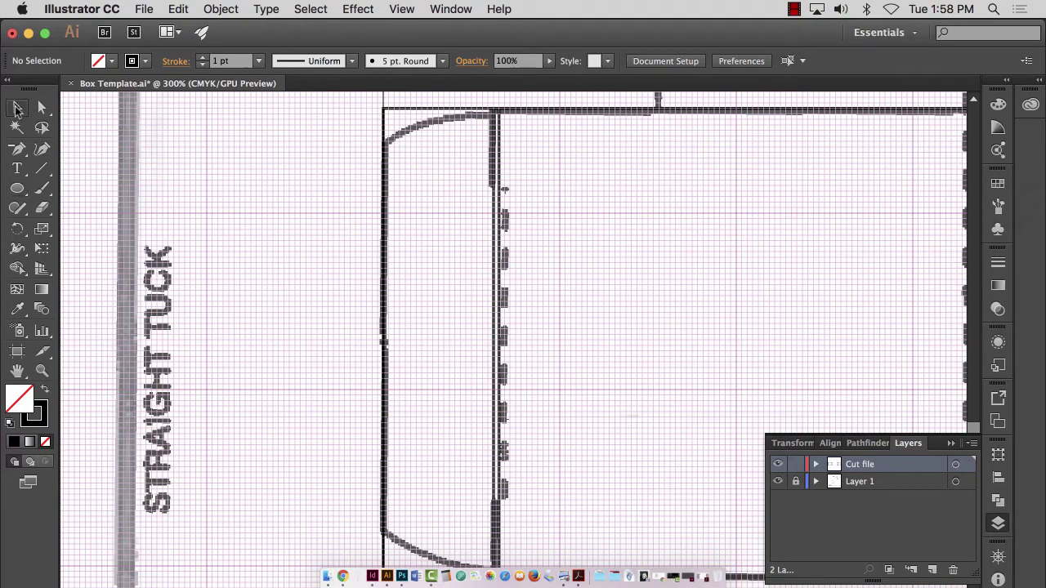
pyautogui.click(400, 109)
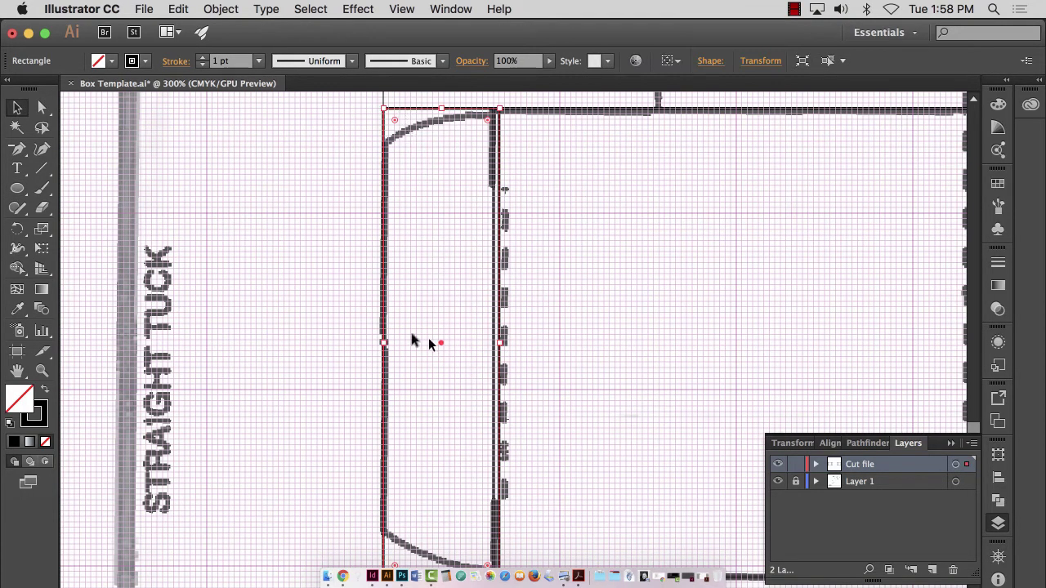
pyautogui.click(17, 188)
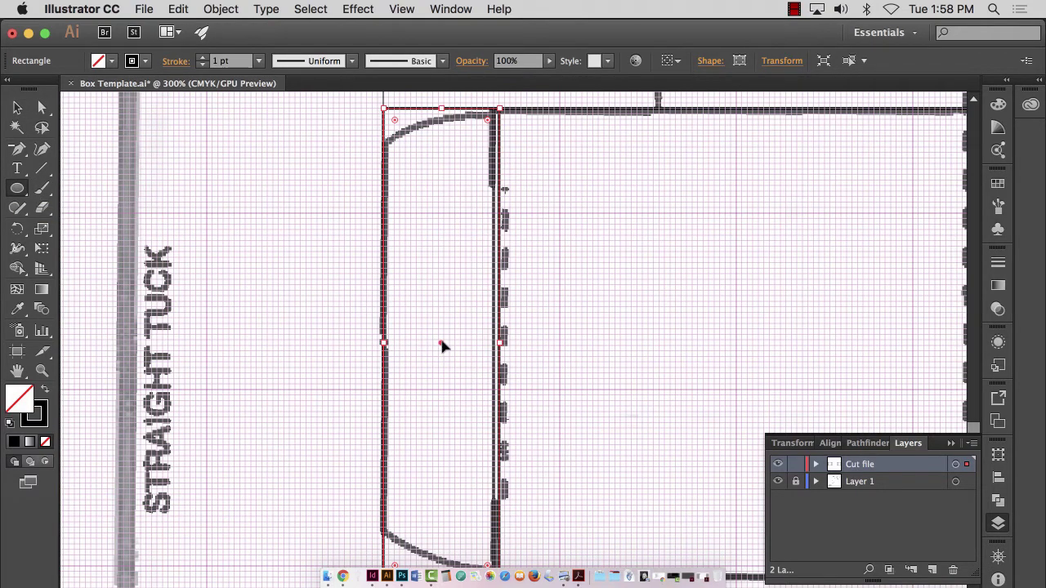
pyautogui.click(17, 189)
pyautogui.moveTo(442, 347); pyautogui.dragTo(422, 314)
pyautogui.press('Escape')
pyautogui.moveTo(445, 342); pyautogui.dragTo(330, 107)
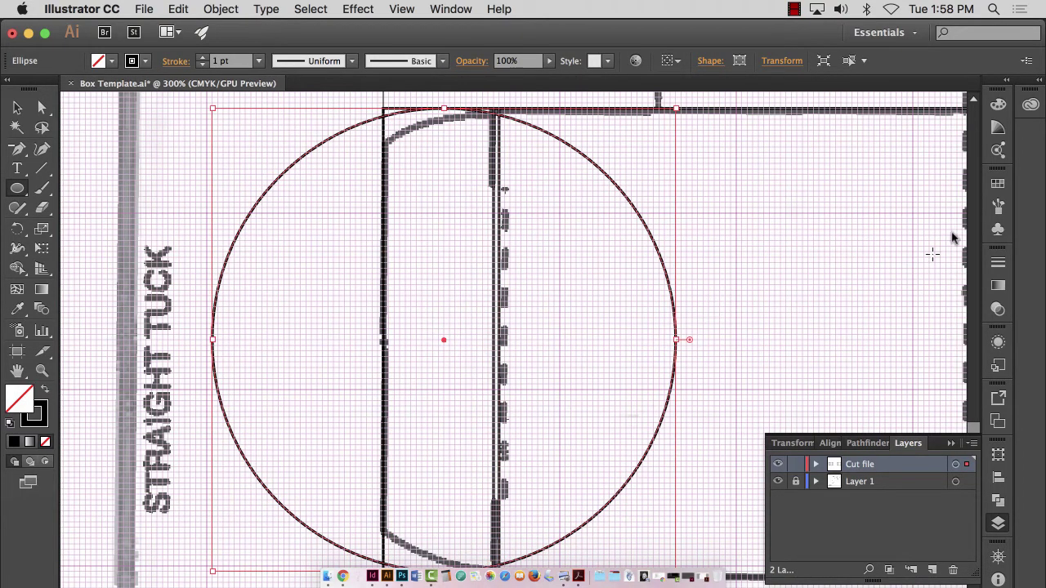
pyautogui.click(998, 184)
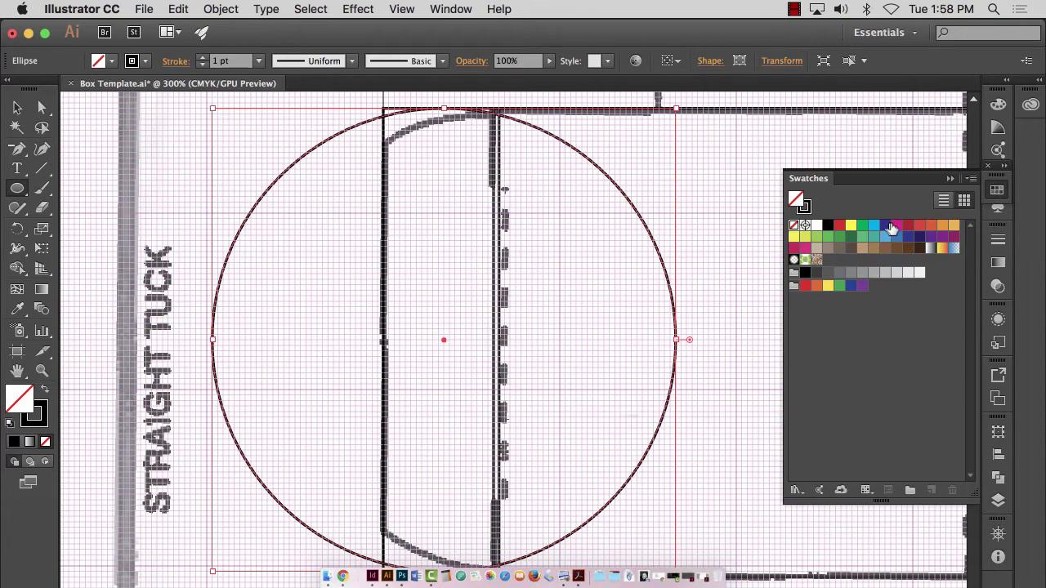
pyautogui.click(896, 226)
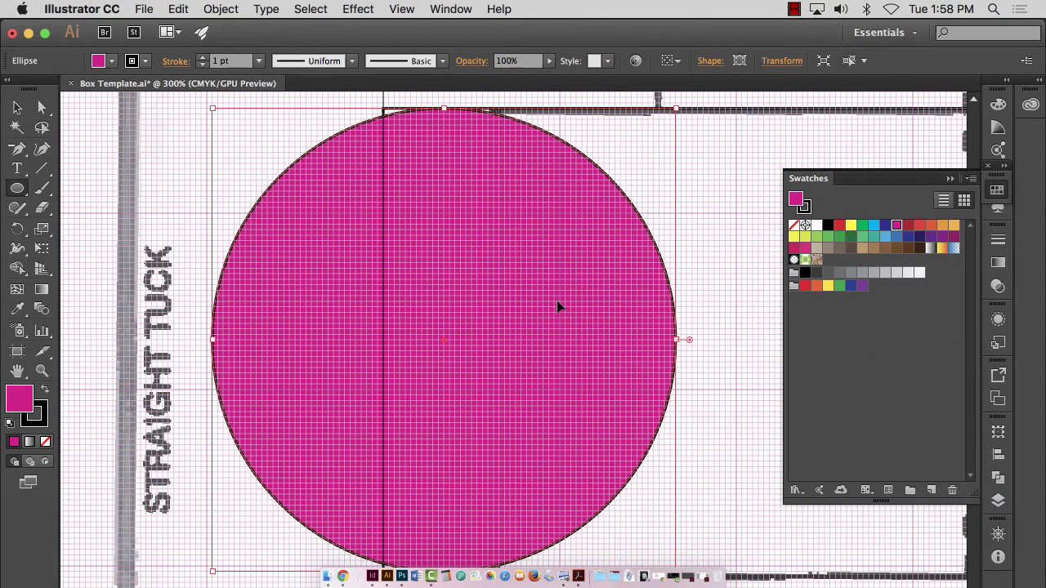
# Step: Try moving the magenta circle freehand across the tuck flap toward the adjoining panel, and undo the move
pyautogui.press('super+0')
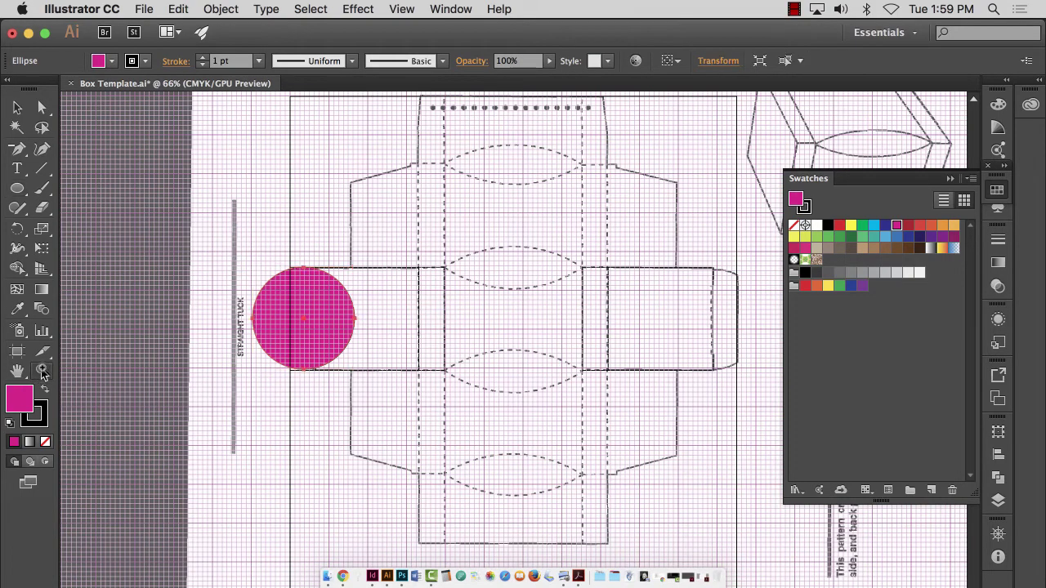
pyautogui.click(42, 372)
pyautogui.moveTo(237, 247); pyautogui.dragTo(523, 409)
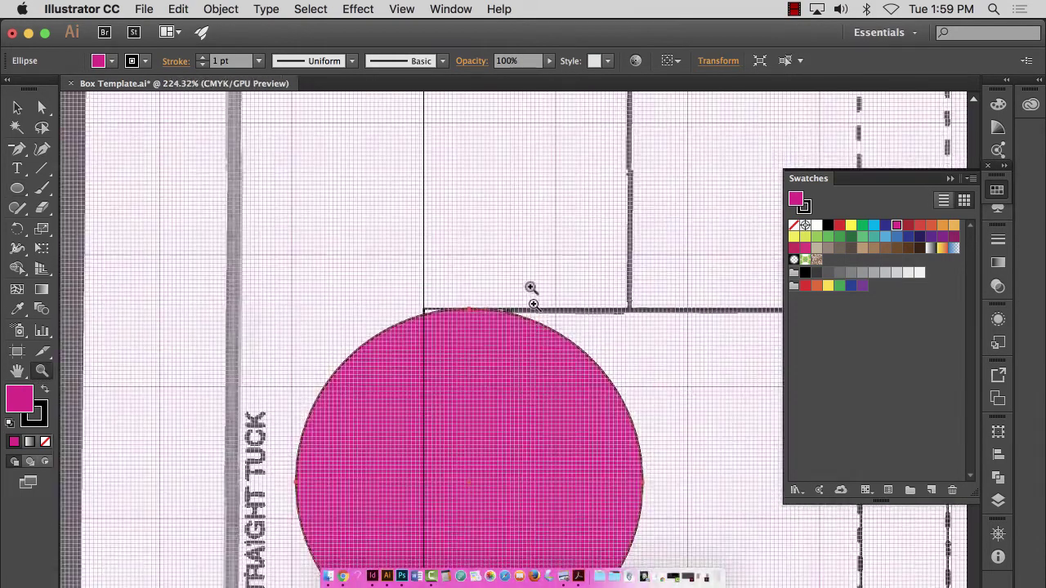
pyautogui.scroll(-4, 531, 288)
pyautogui.press('v')
pyautogui.click(431, 235)
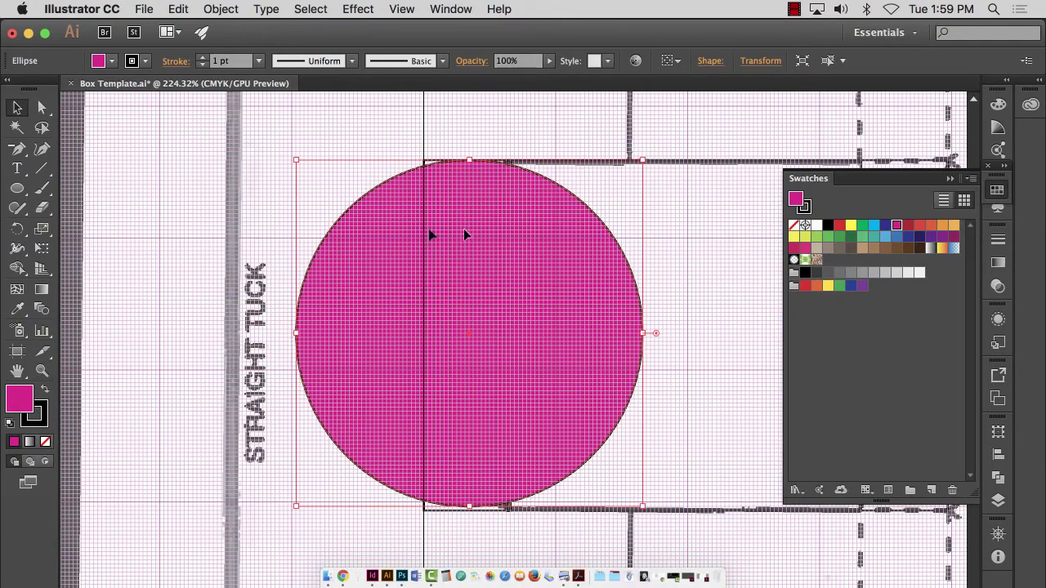
pyautogui.moveTo(357, 245); pyautogui.dragTo(501, 262)
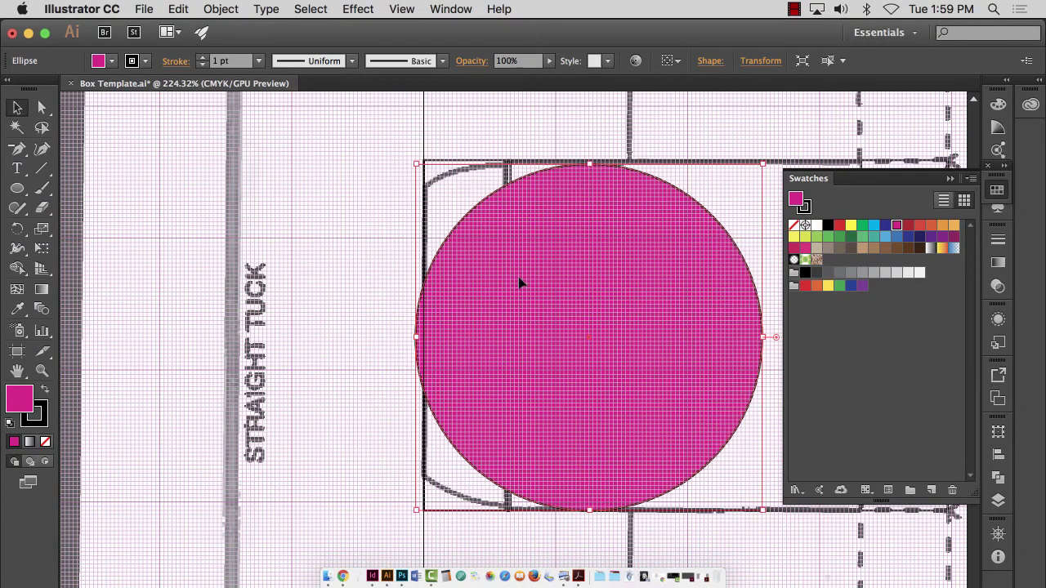
pyautogui.press('cmd+z')
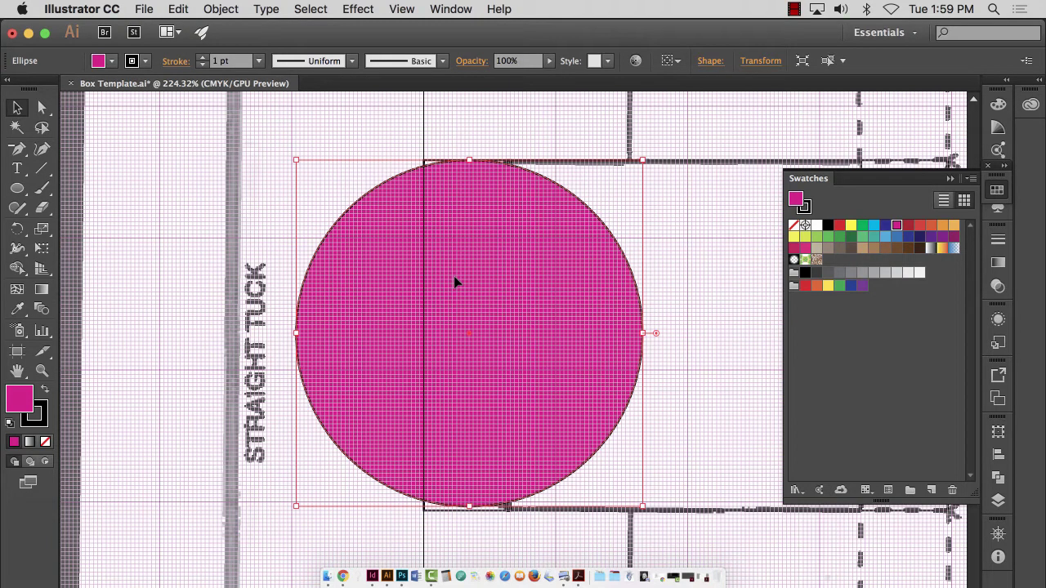
# Step: Nudge the magenta circle toward the adjoining panel to match the scanned flap's curved corners, and lower its upper edge slightly
pyautogui.hotkey('shift', 'Right')
pyautogui.hotkey('shift', 'Right')
pyautogui.hotkey('shift', 'Right')
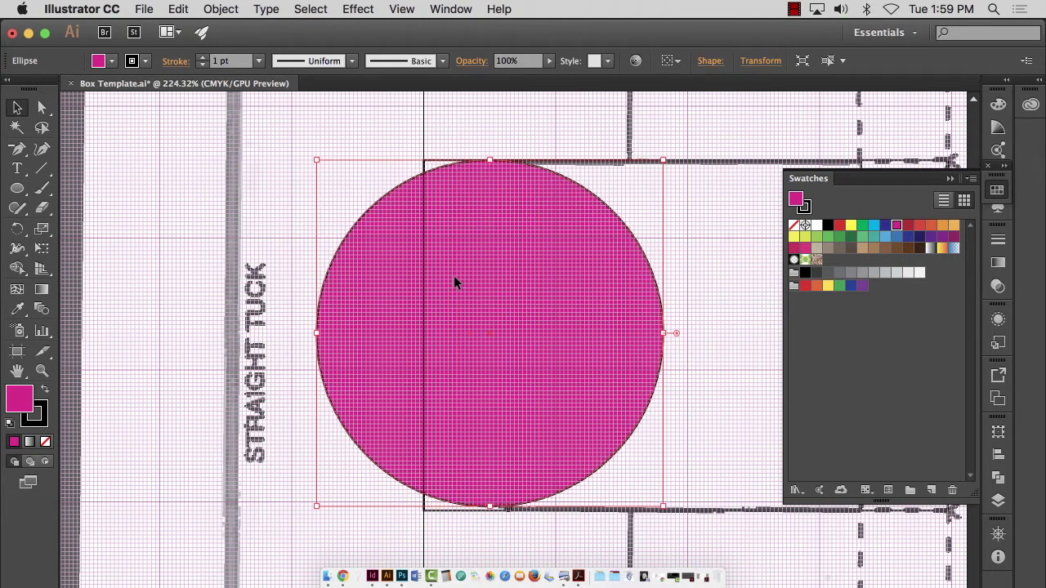
pyautogui.hotkey('shift', 'Left')
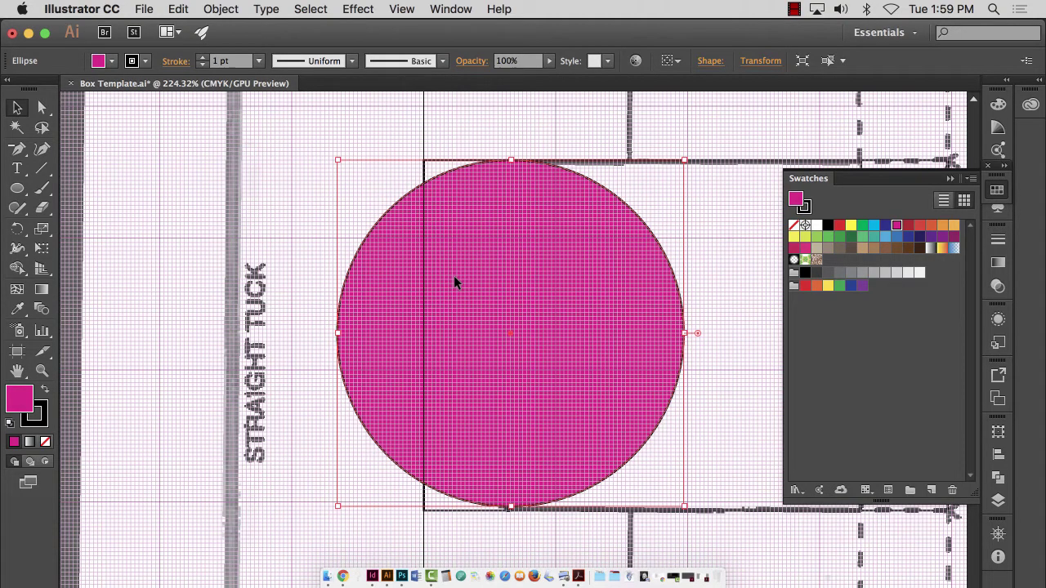
pyautogui.hotkey('shift', 'Right')
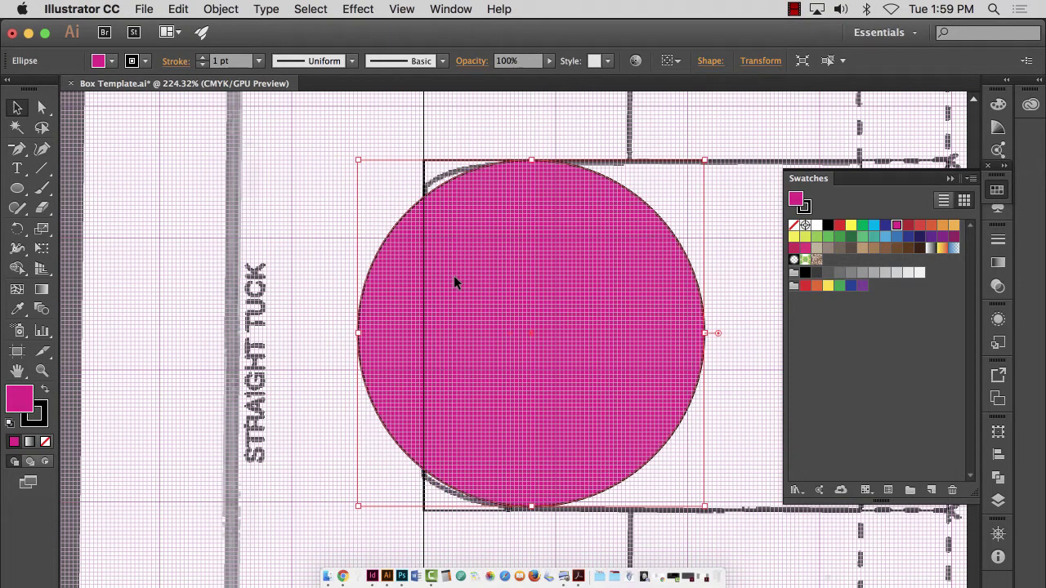
pyautogui.hotkey('shift', 'Left')
pyautogui.hotkey('shift', 'Right')
pyautogui.hotkey('shift', 'Left')
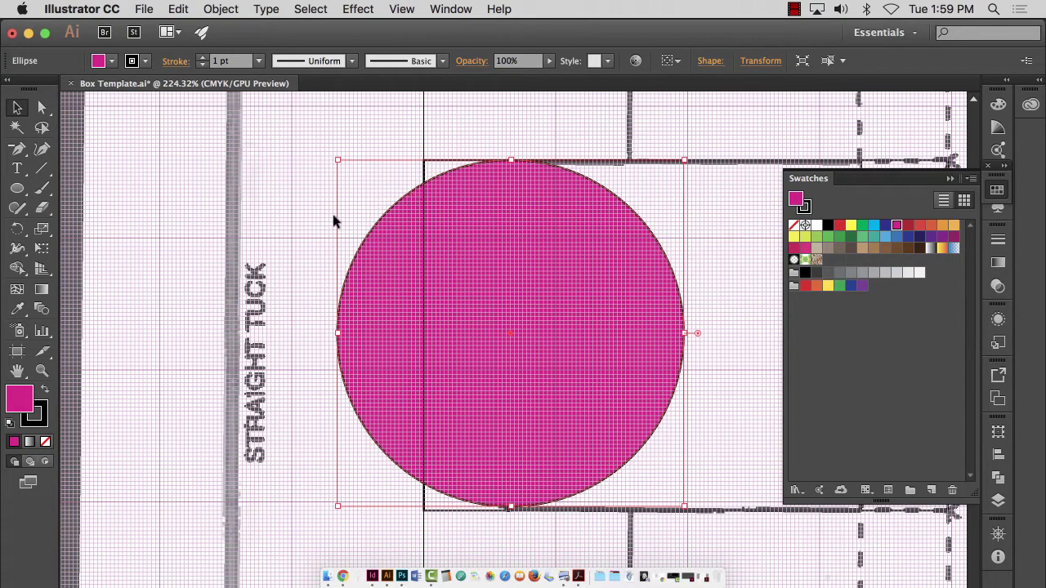
pyautogui.moveTo(511, 158); pyautogui.dragTo(511, 165)
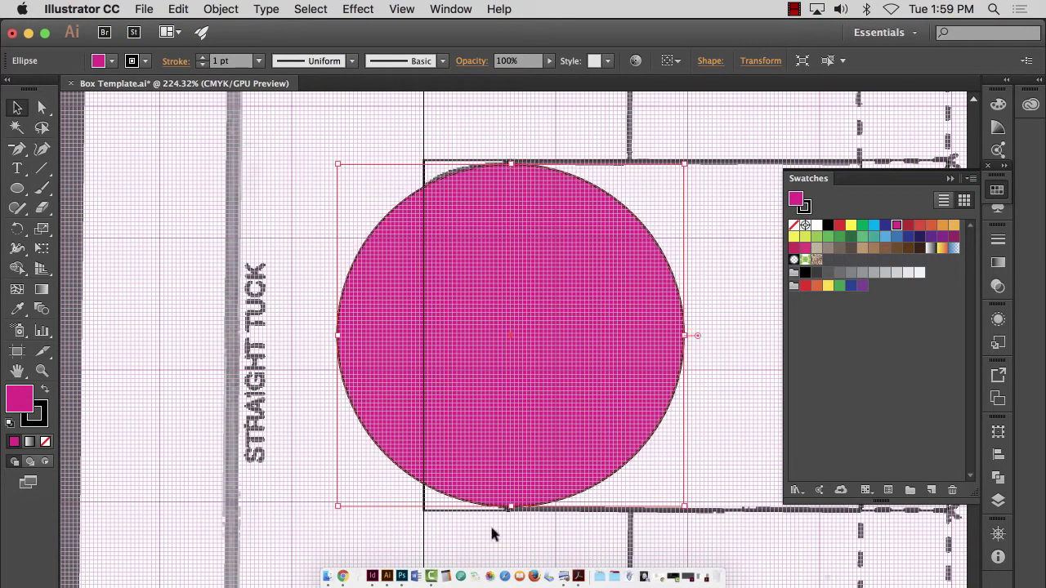
pyautogui.moveTo(510, 507); pyautogui.dragTo(510, 507)
# Step: Fill the tuck flap rectangle behind the circle with cyan, deselect it, and hide the grid
pyautogui.click(420, 158)
pyautogui.click(431, 165)
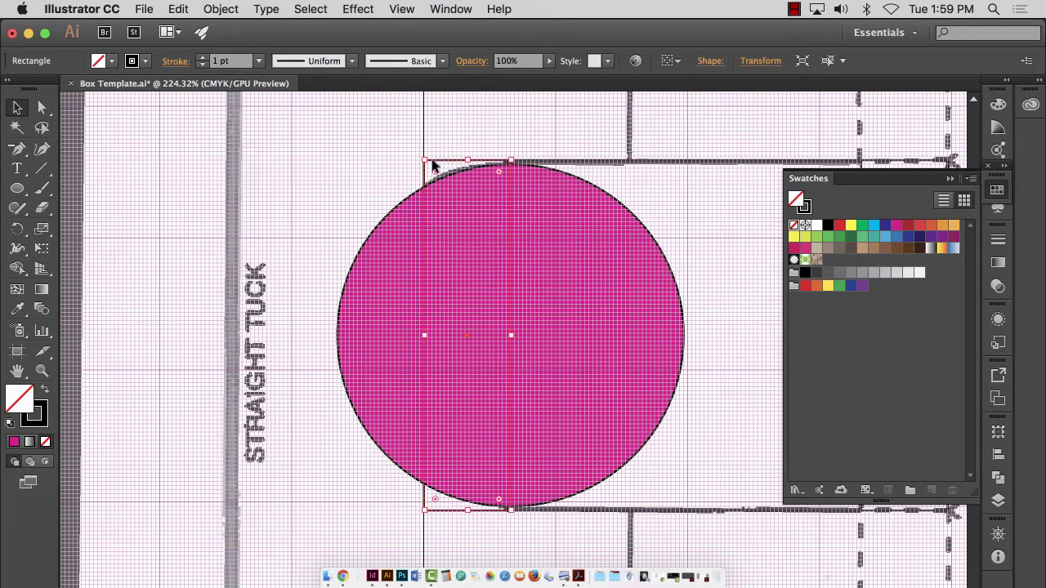
pyautogui.click(874, 224)
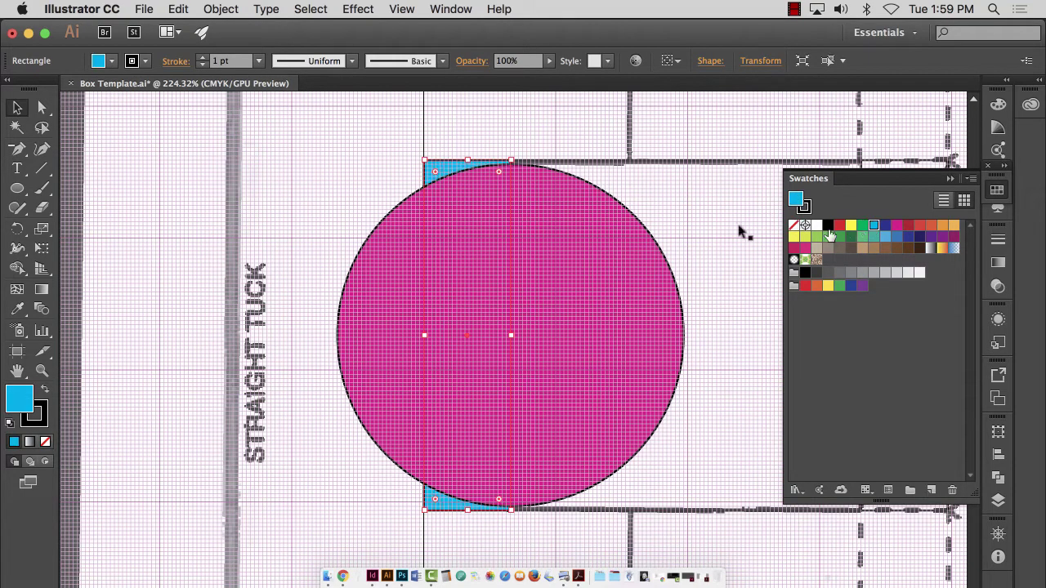
pyautogui.click(135, 164)
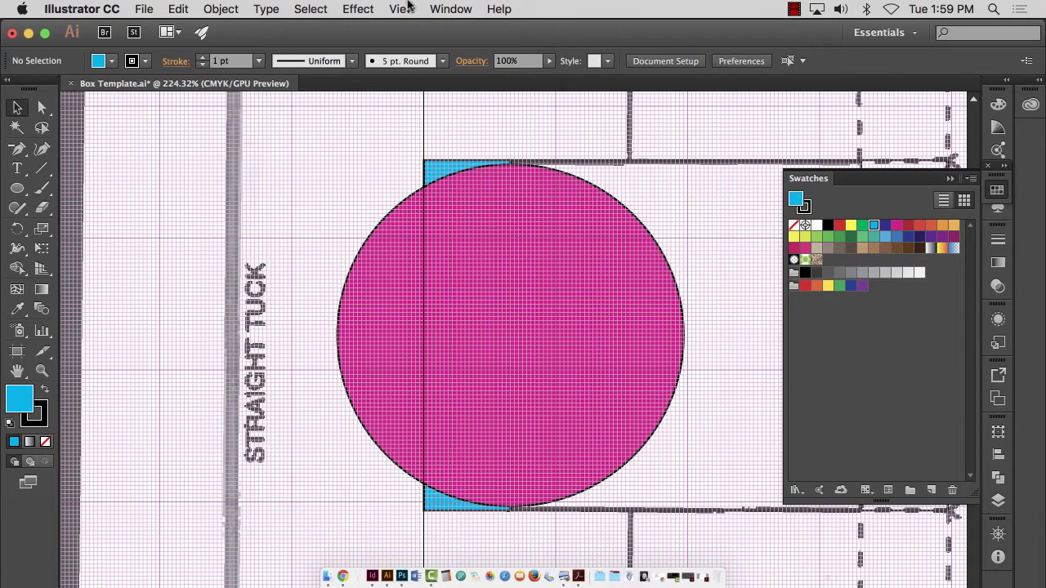
pyautogui.press('super+alt+y')
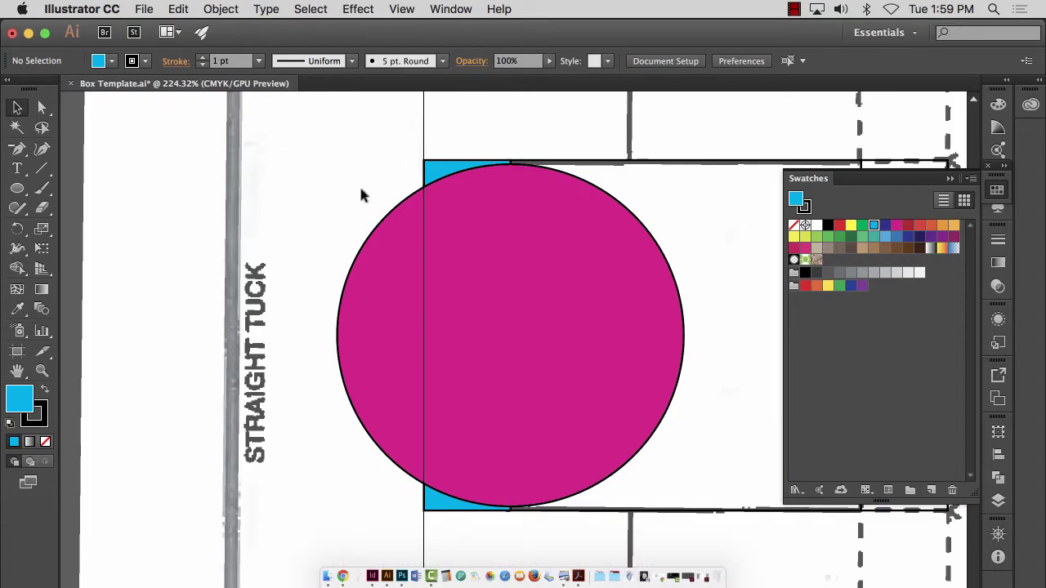
# Step: Expand the Cut file layer and toggle the ellipse's visibility to examine the cyan rectangle beneath it
pyautogui.click(465, 214)
pyautogui.click(998, 500)
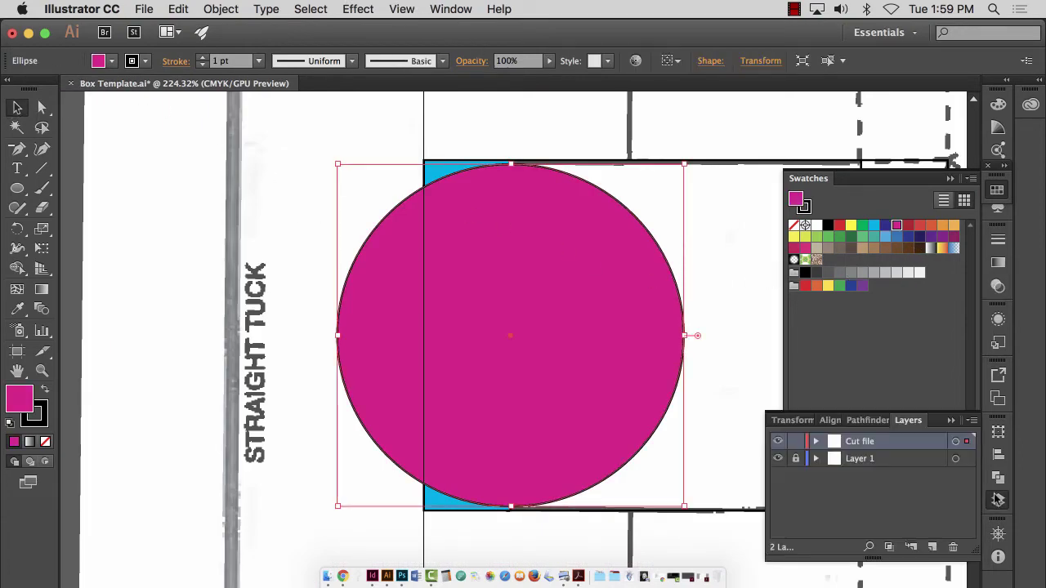
pyautogui.click(815, 441)
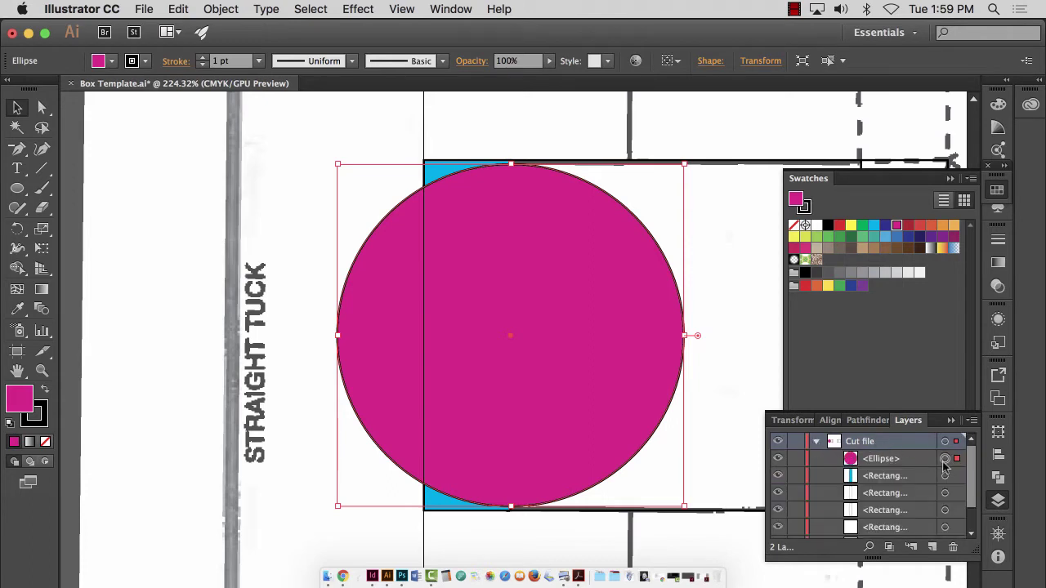
pyautogui.click(778, 460)
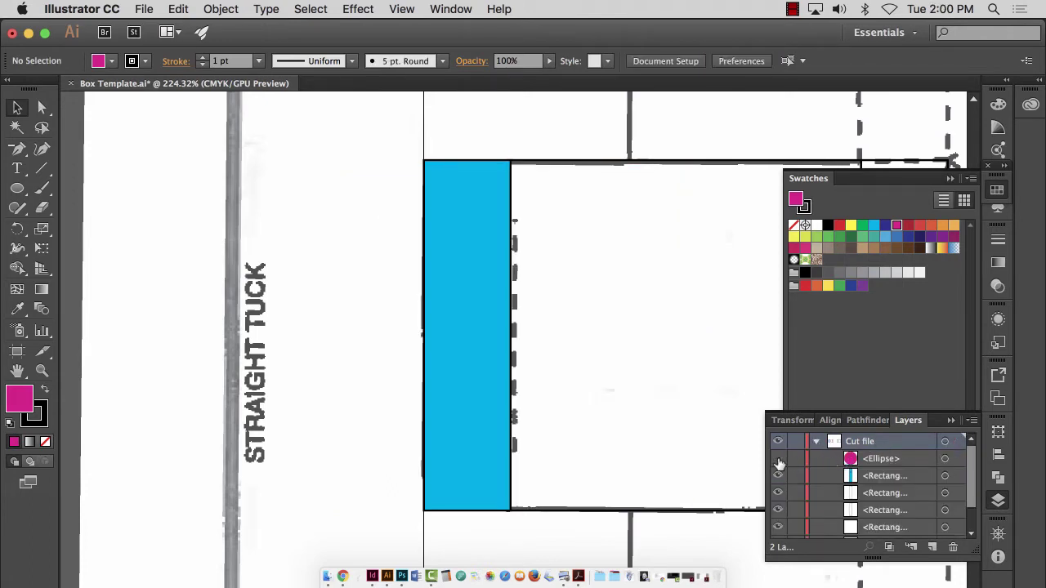
pyautogui.click(778, 460)
pyautogui.click(778, 460)
pyautogui.click(778, 460)
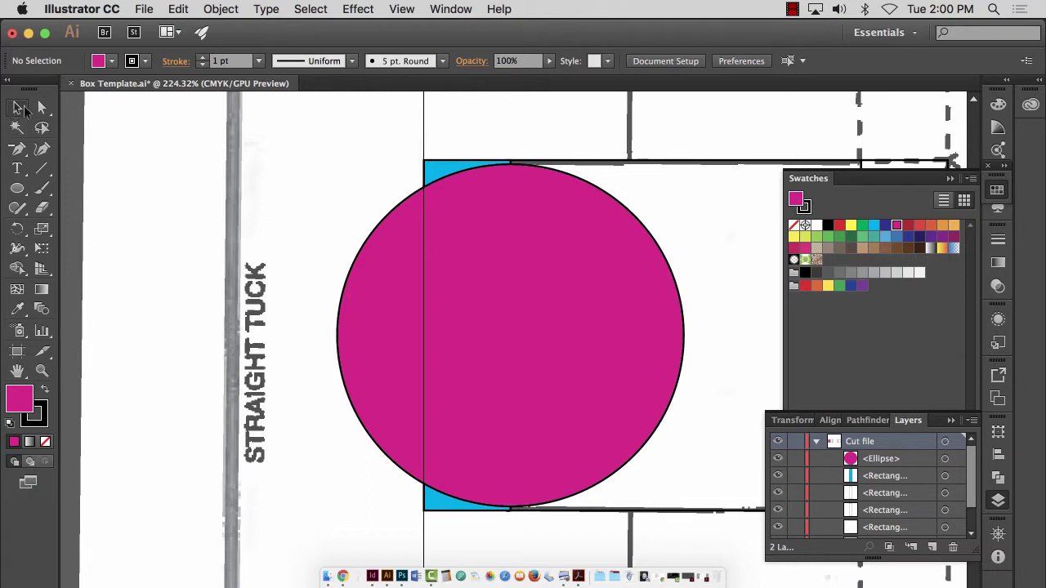
# Step: Select the cyan rectangle and the magenta circle together, and open Pathfinder as a floating panel beside them
pyautogui.click(19, 108)
pyautogui.click(445, 169)
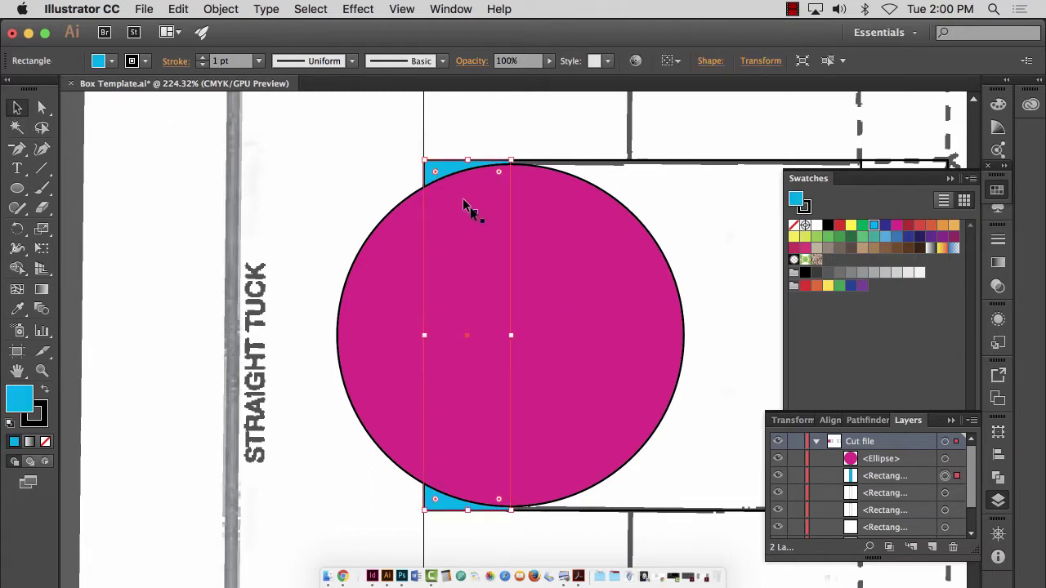
pyautogui.keyDown('shift'); pyautogui.click(543, 233); pyautogui.keyUp('shift')
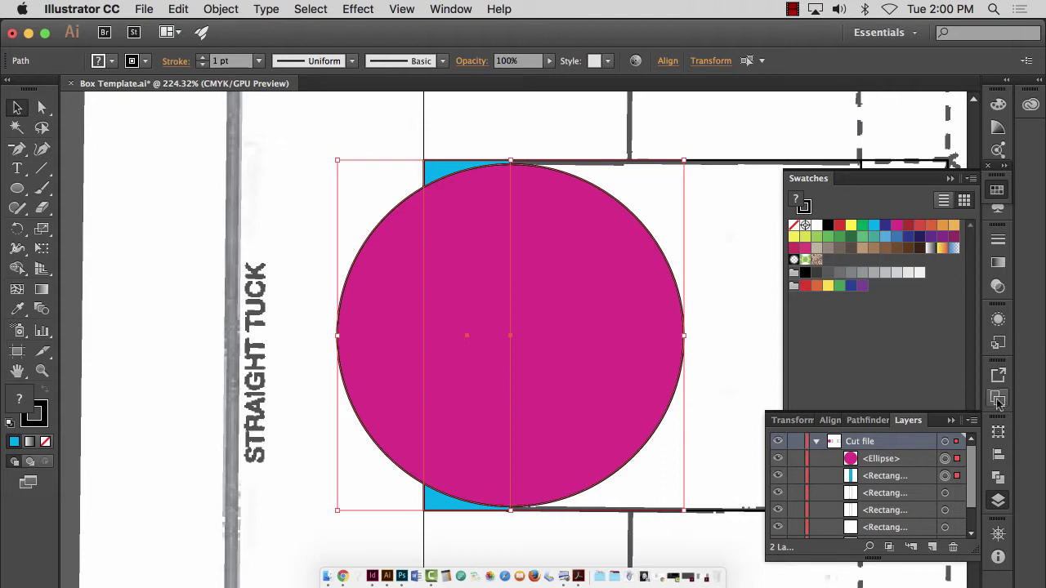
pyautogui.click(439, 7)
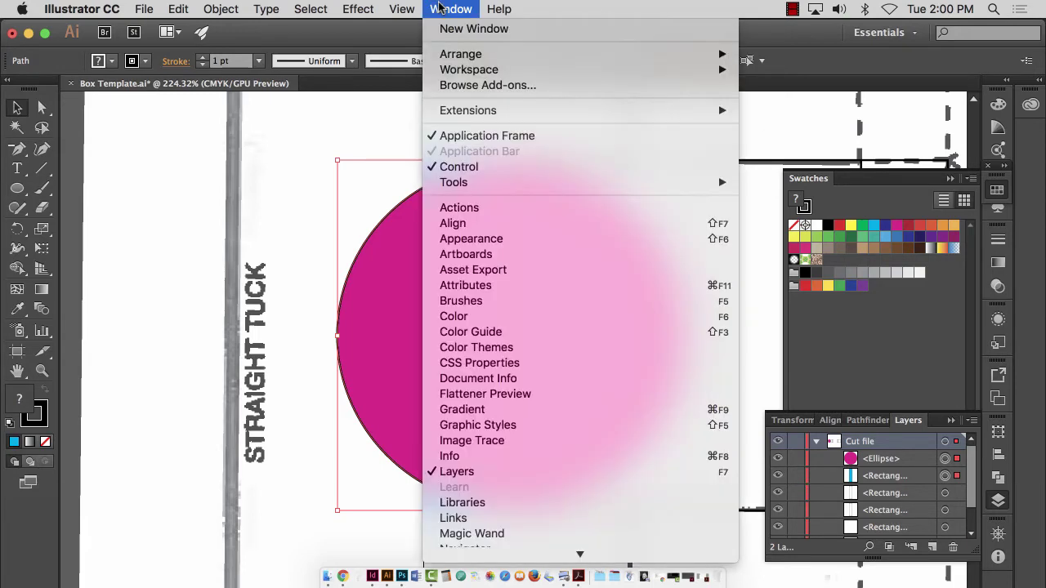
pyautogui.scroll(-5, 470, 409)
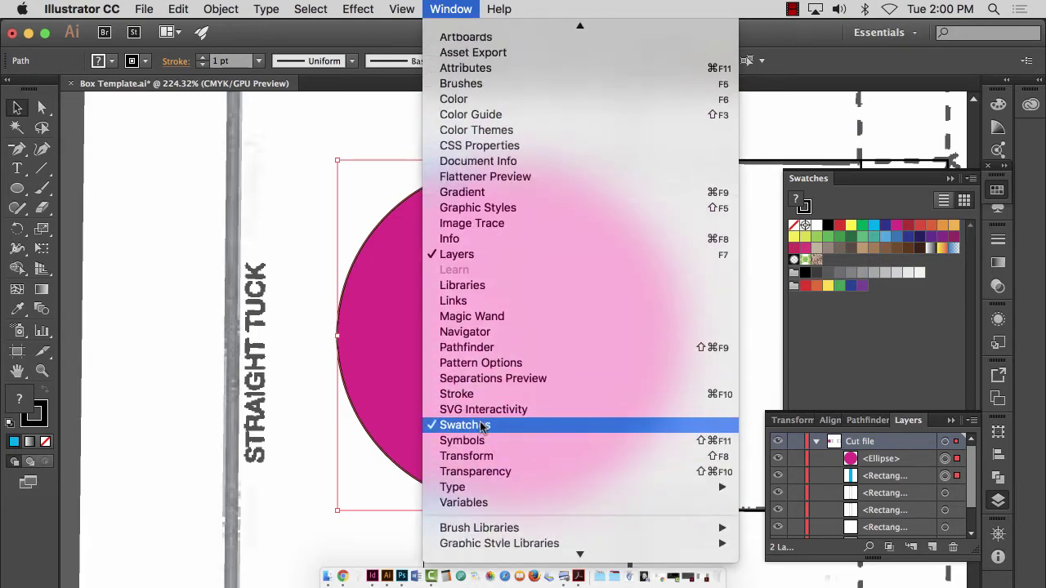
pyautogui.click(468, 350)
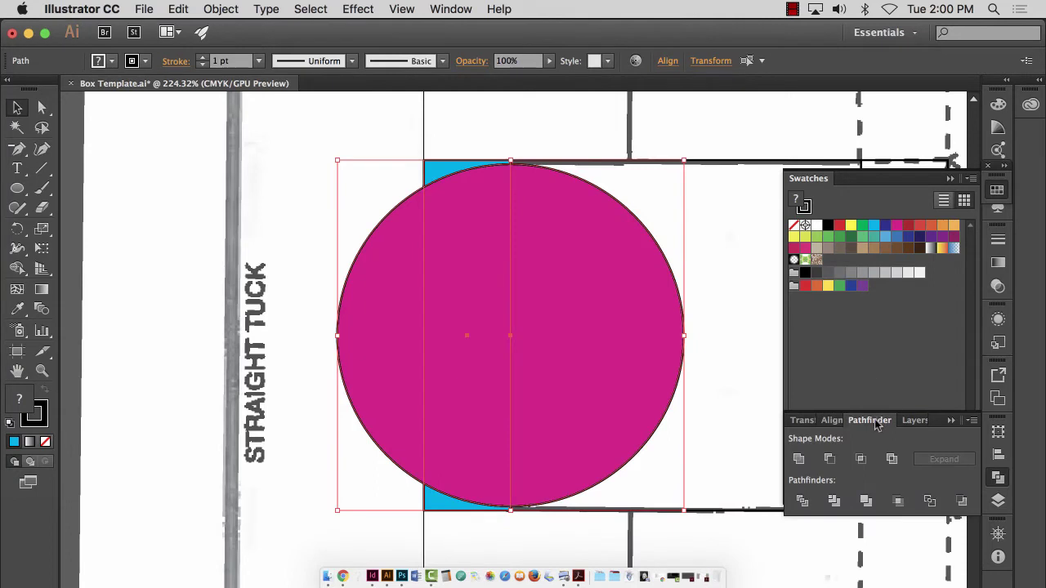
pyautogui.moveTo(876, 425); pyautogui.dragTo(582, 106)
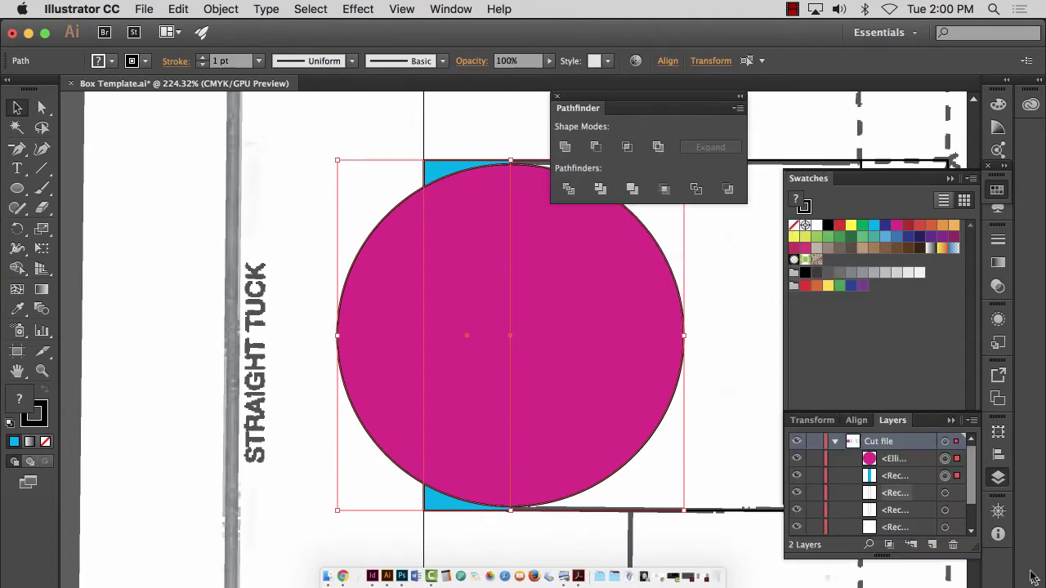
pyautogui.click(952, 420)
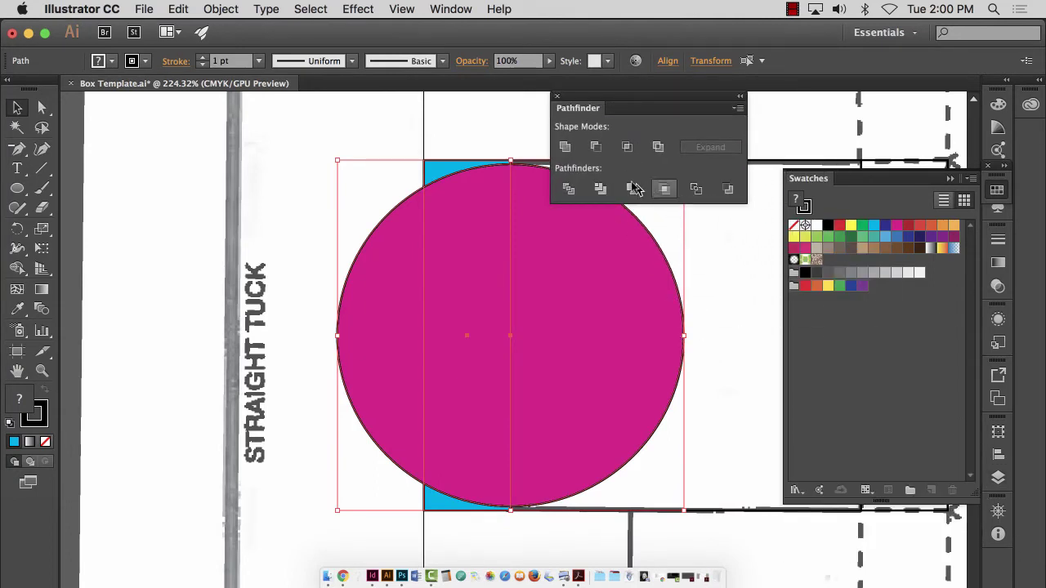
# Step: Try Unite and Minus Front on the circle and rectangle, undoing each result
pyautogui.click(564, 146)
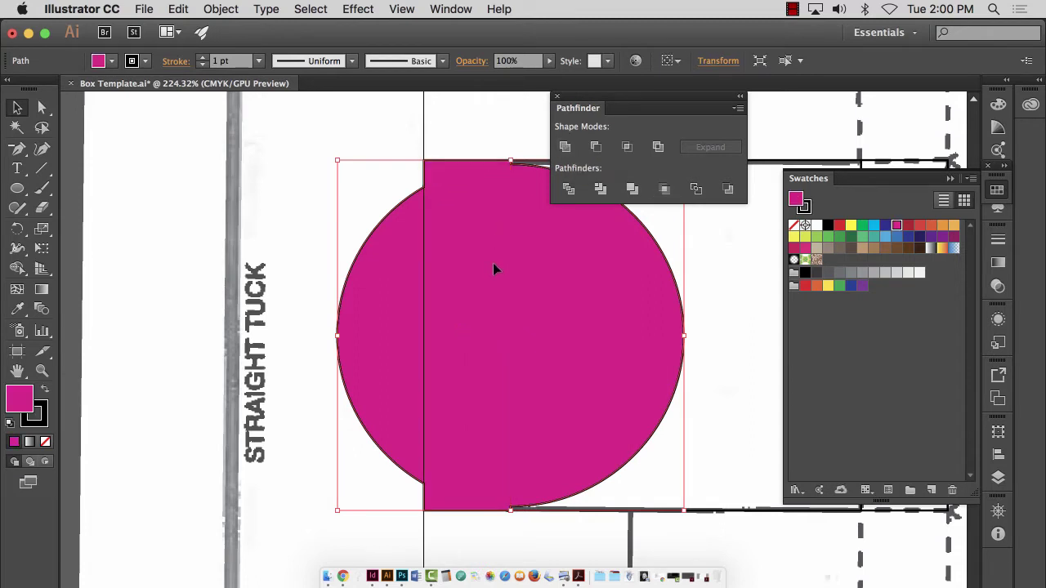
pyautogui.press('super+z')
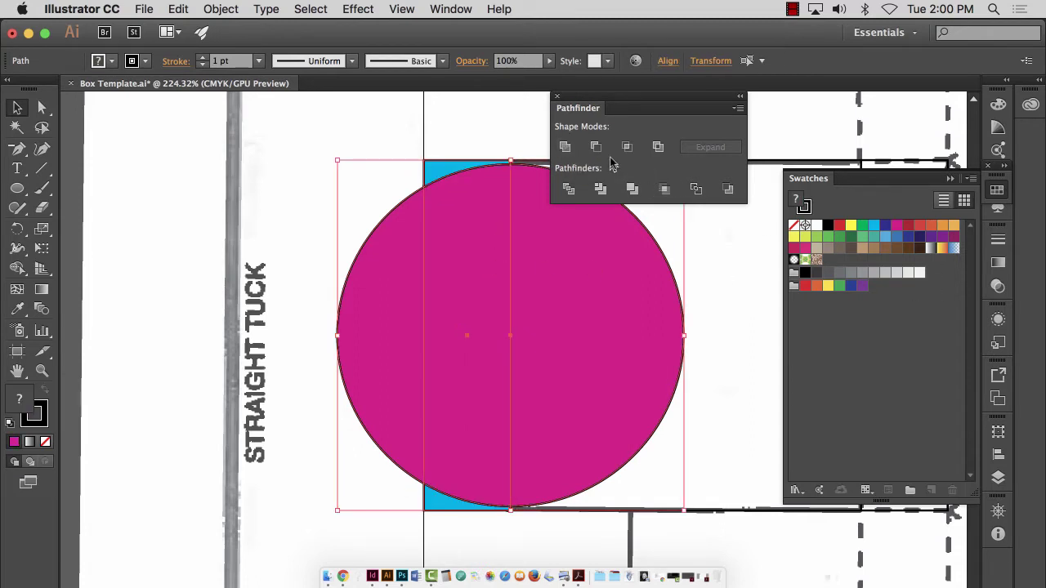
pyautogui.click(597, 147)
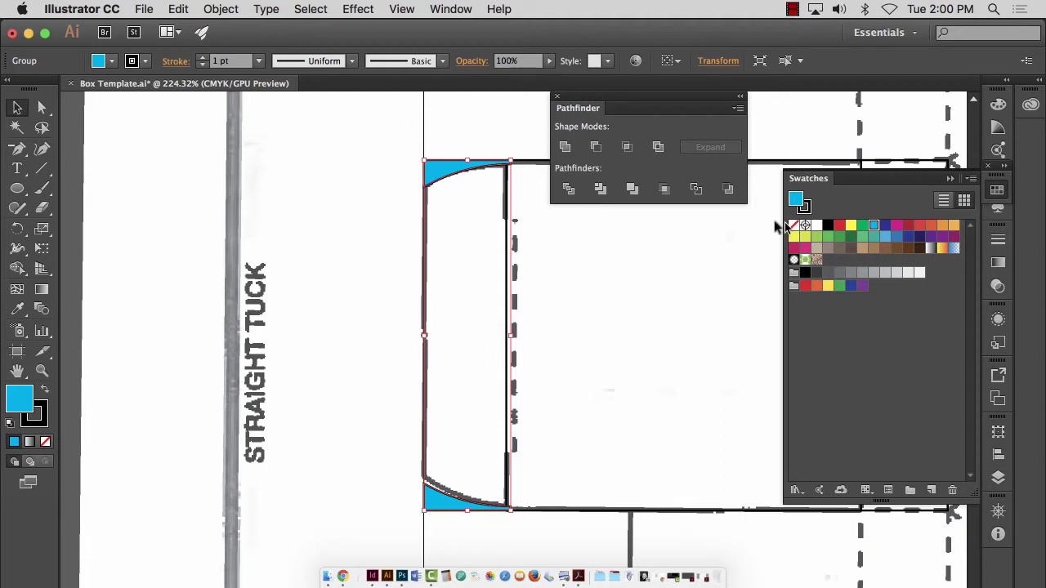
pyautogui.press('super+z')
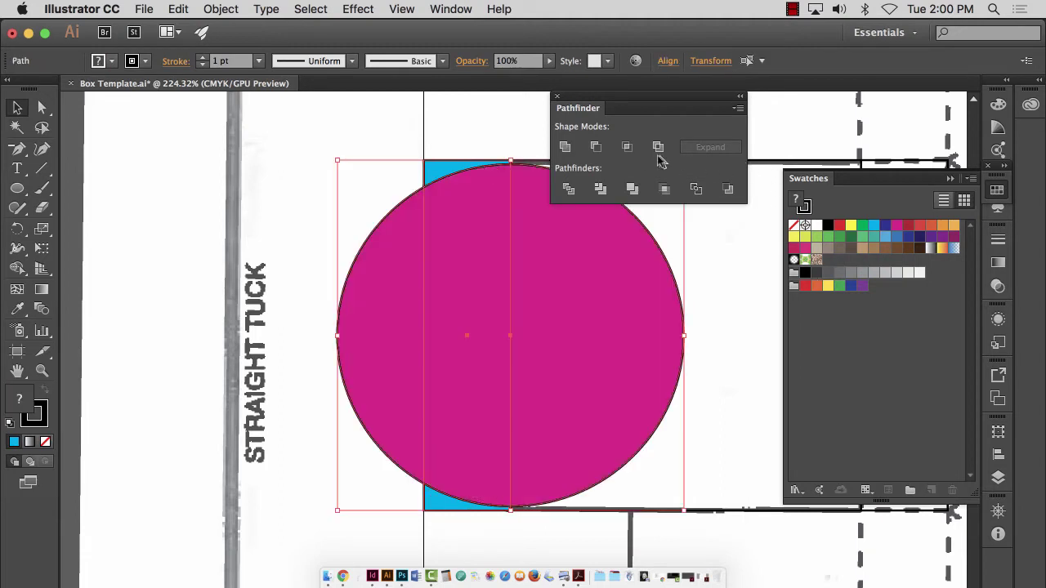
# Step: Intersect the circle and rectangle into one curved flap, remove its fill, and narrow it to meet the panel's edge
pyautogui.click(628, 149)
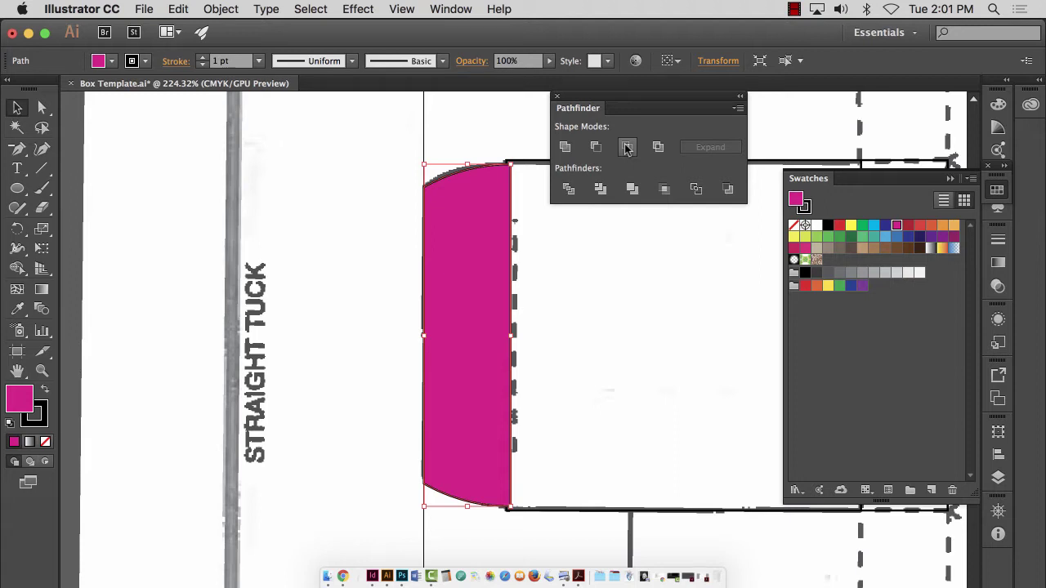
pyautogui.click(793, 225)
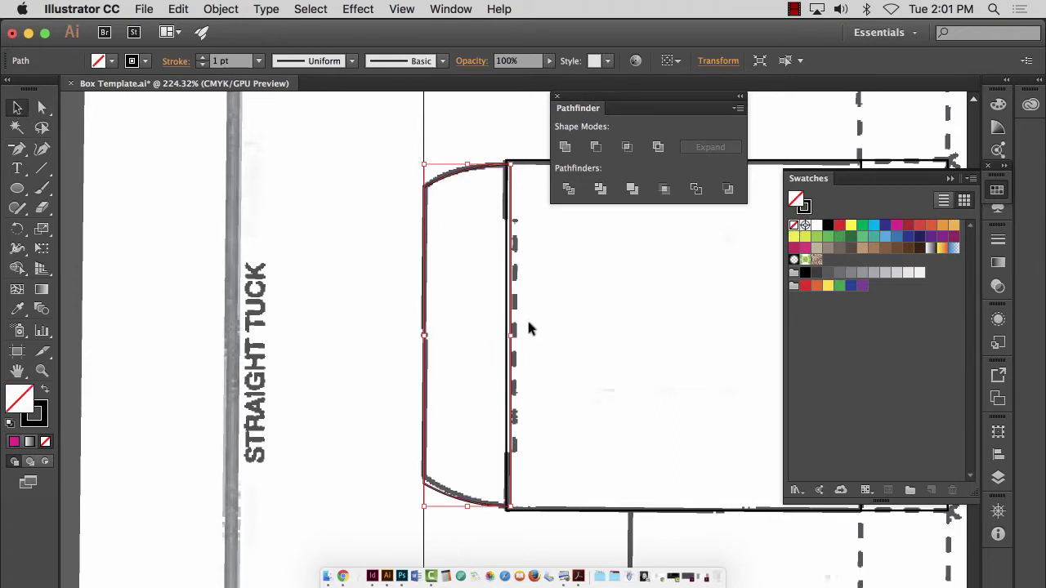
pyautogui.moveTo(507, 335); pyautogui.dragTo(508, 336)
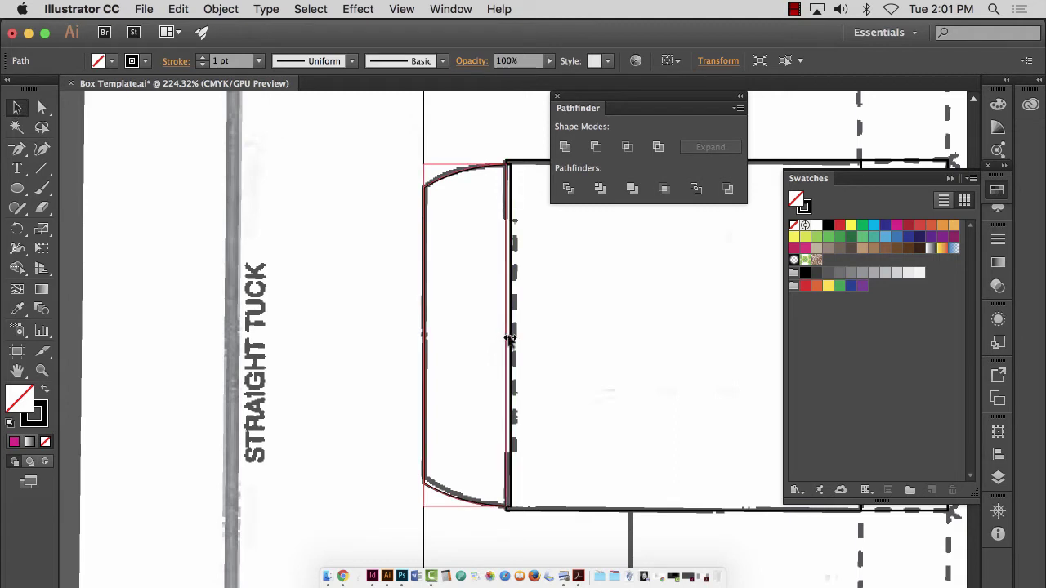
pyautogui.click(339, 274)
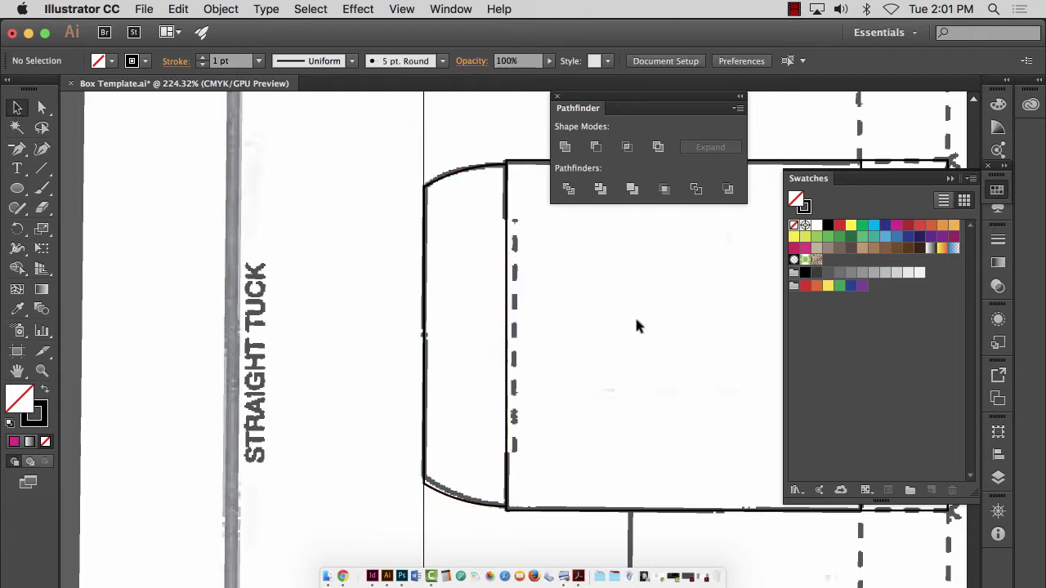
# Step: Collapse the Cut file layer, hide Layer 1, and examine the curved flap's corners and the whole artboard
pyautogui.click(998, 478)
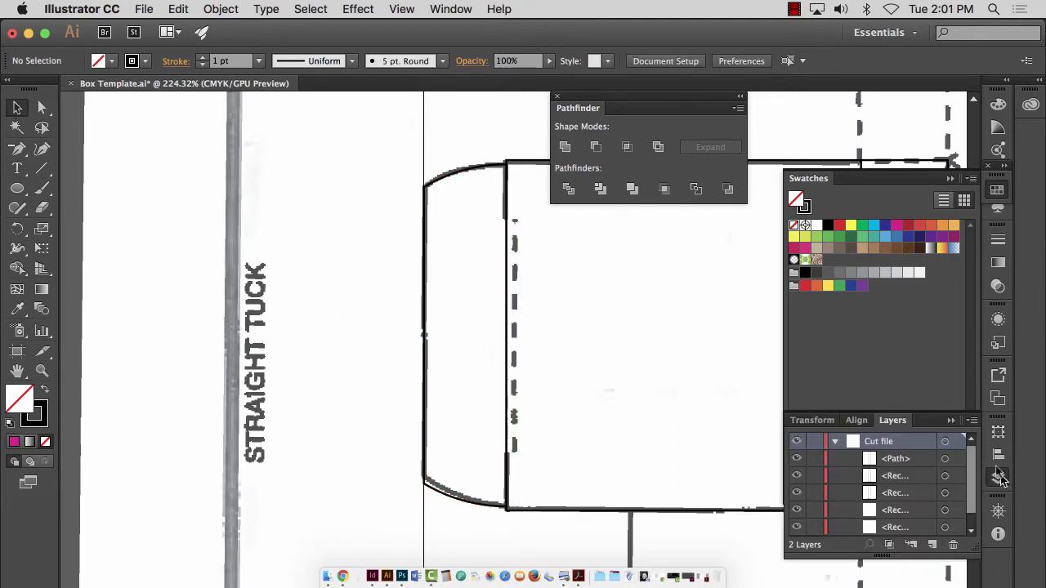
pyautogui.click(834, 441)
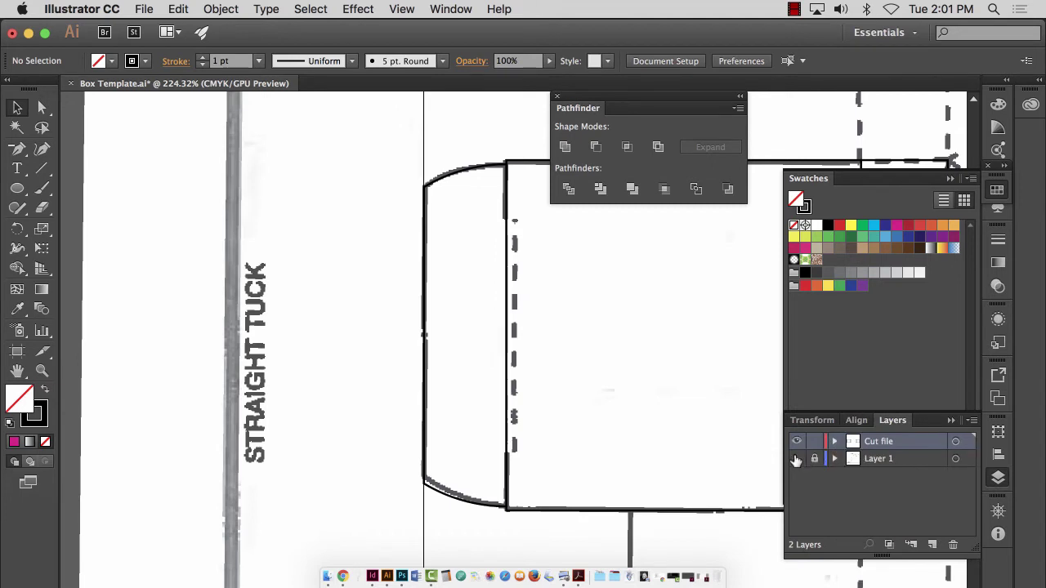
pyautogui.click(797, 459)
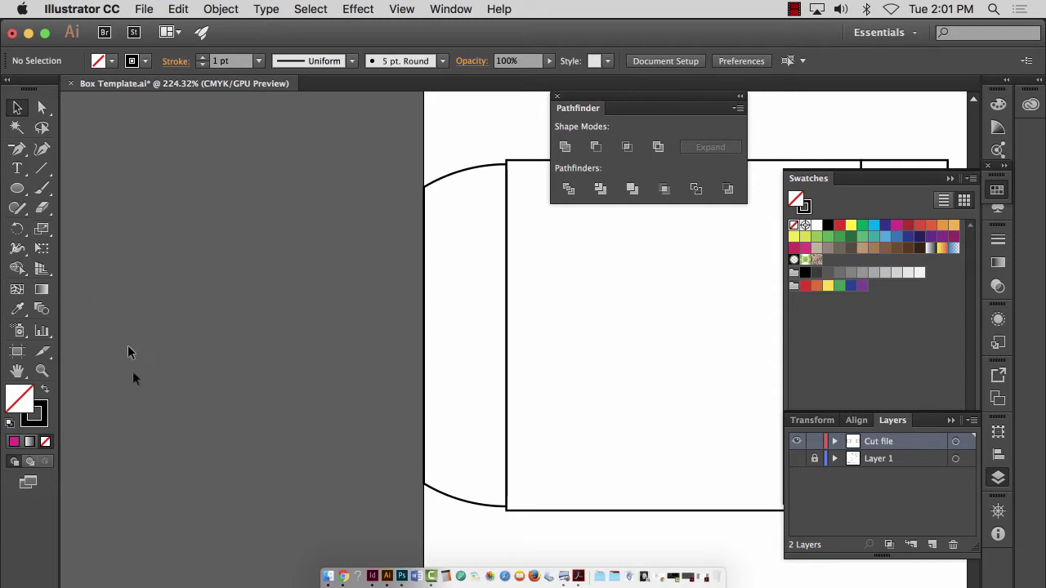
pyautogui.click(41, 370)
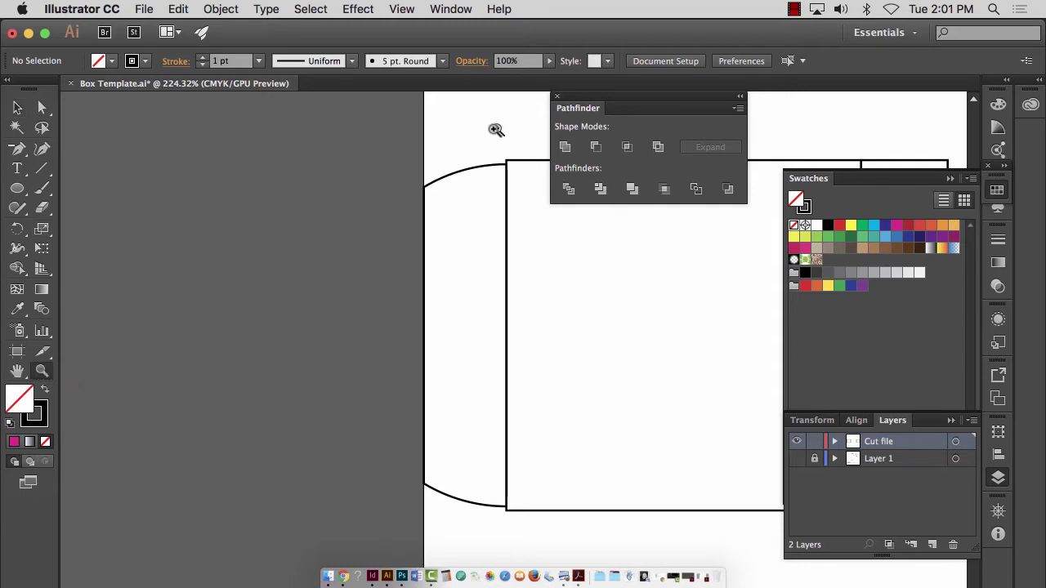
pyautogui.moveTo(520, 177); pyautogui.dragTo(568, 220)
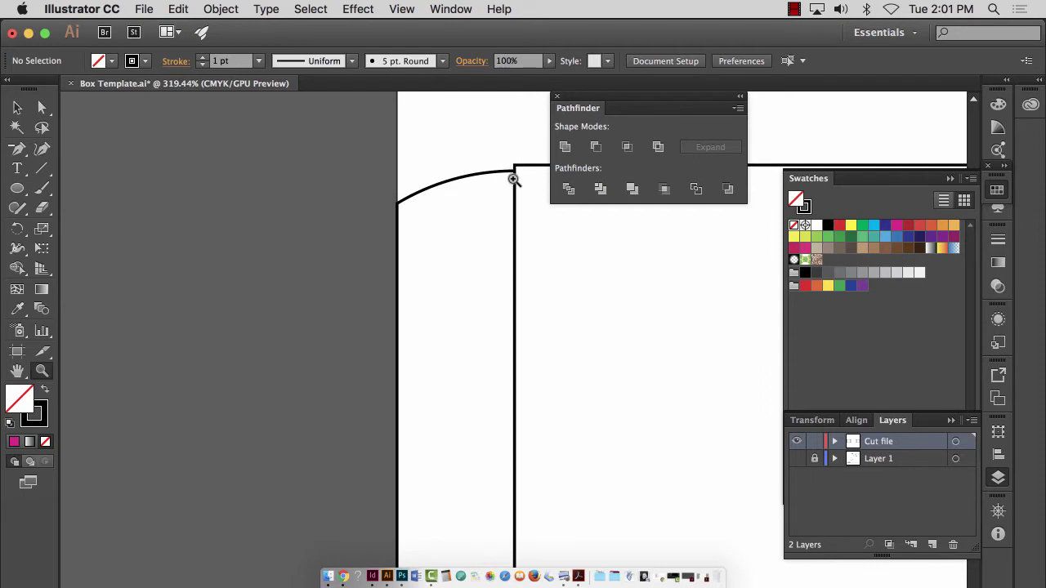
pyautogui.scroll(-5, 520, 347)
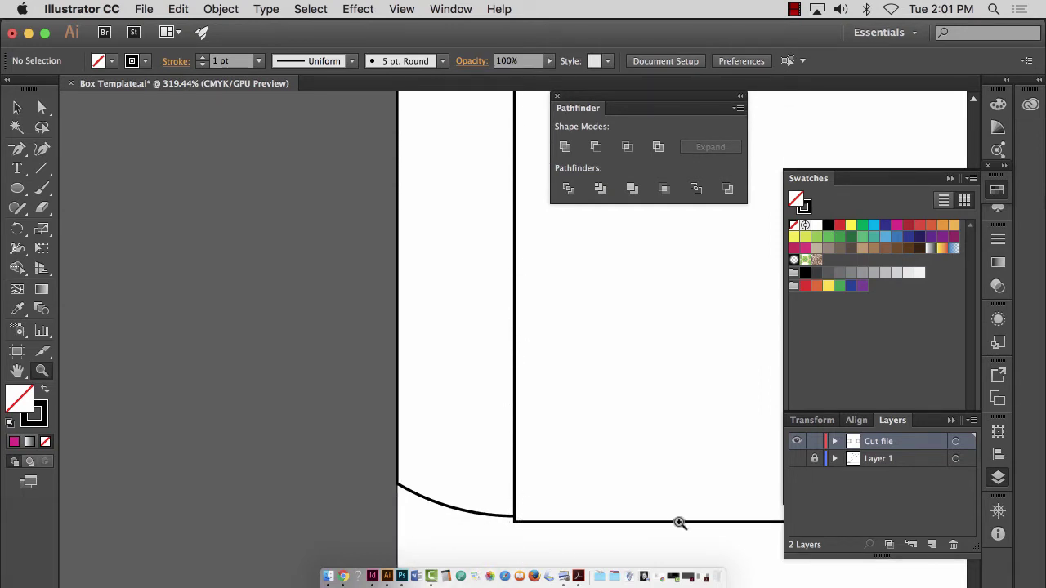
pyautogui.press('super+0')
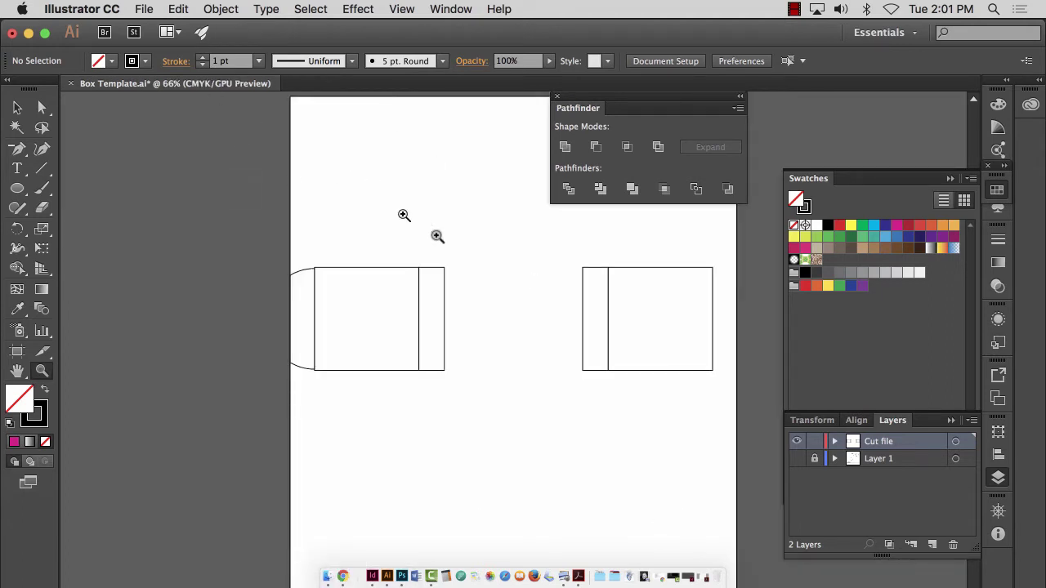
# Step: Compare the flap against the template, hide Layer 1, and copy the curved flap to the right-hand panel's outer edge
pyautogui.click(796, 459)
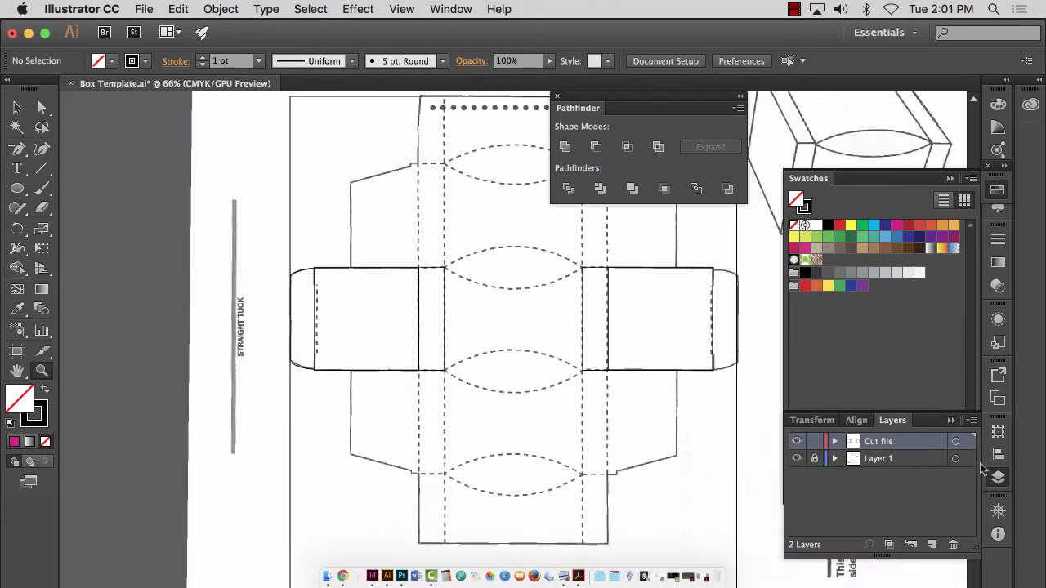
pyautogui.click(805, 460)
pyautogui.click(797, 459)
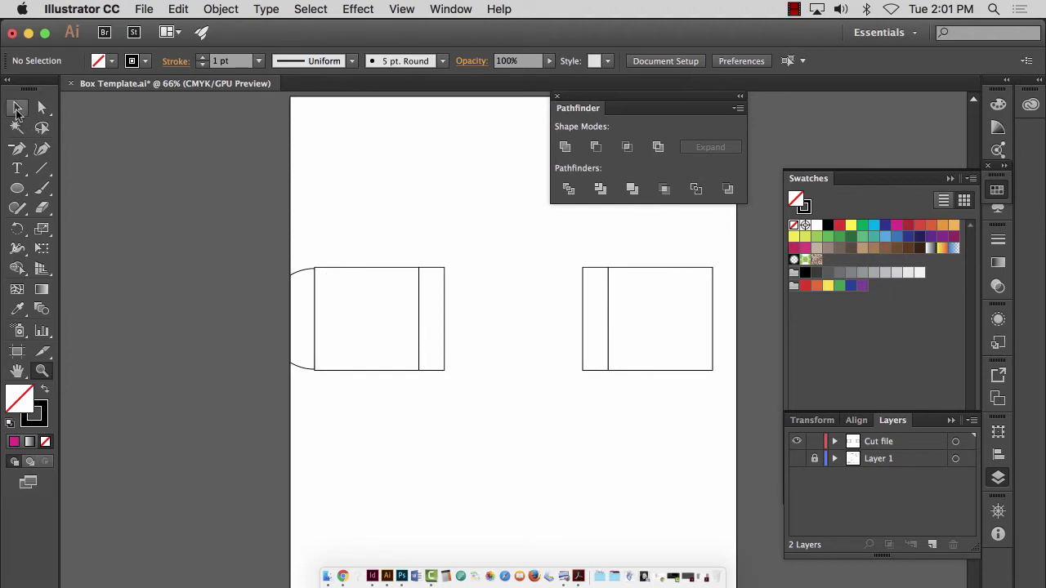
pyautogui.click(18, 107)
pyautogui.moveTo(294, 244); pyautogui.dragTo(311, 331)
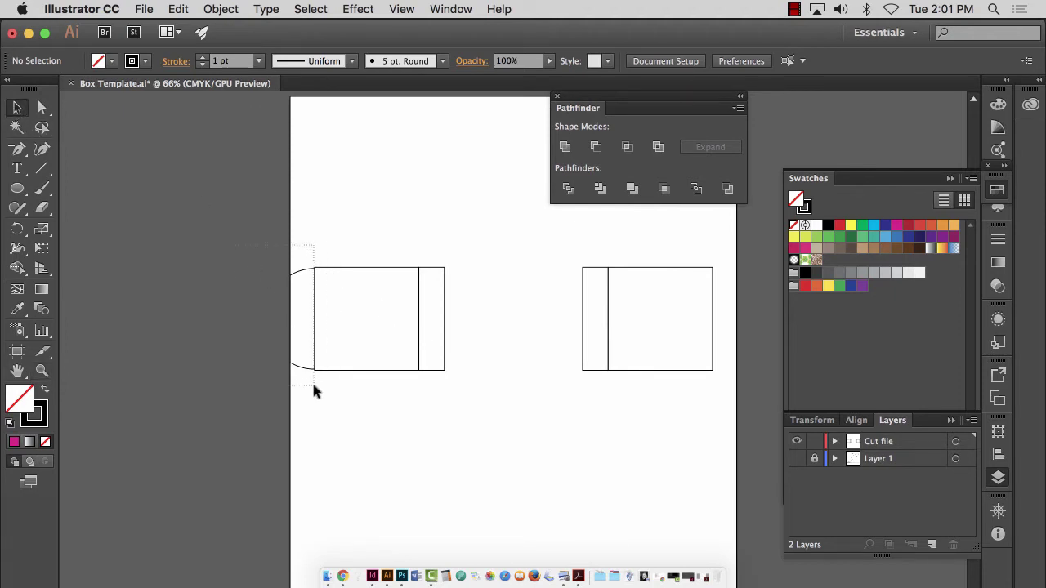
pyautogui.moveTo(313, 384); pyautogui.dragTo(308, 385)
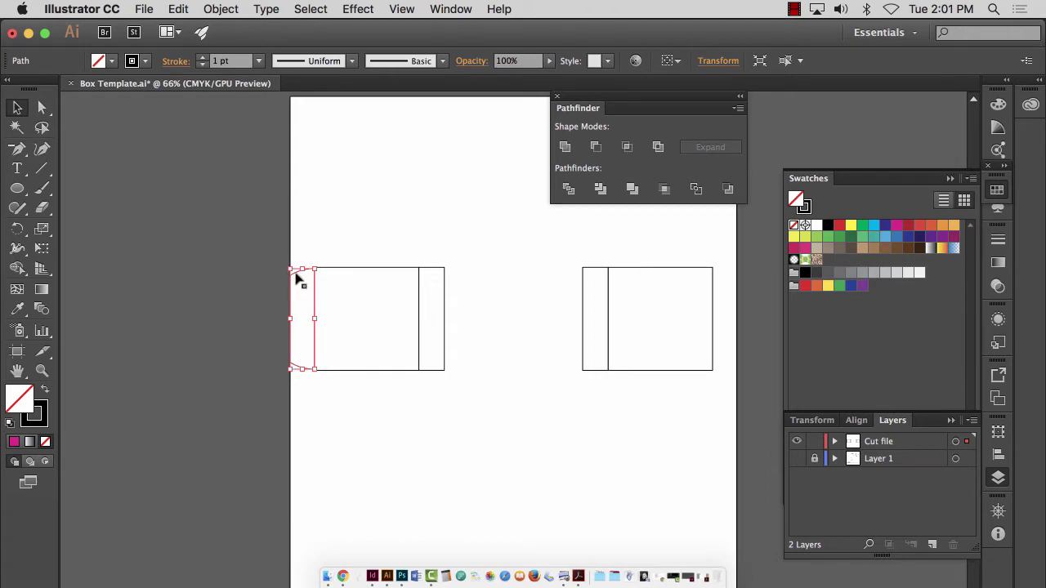
pyautogui.moveTo(298, 278); pyautogui.dragTo(714, 292)
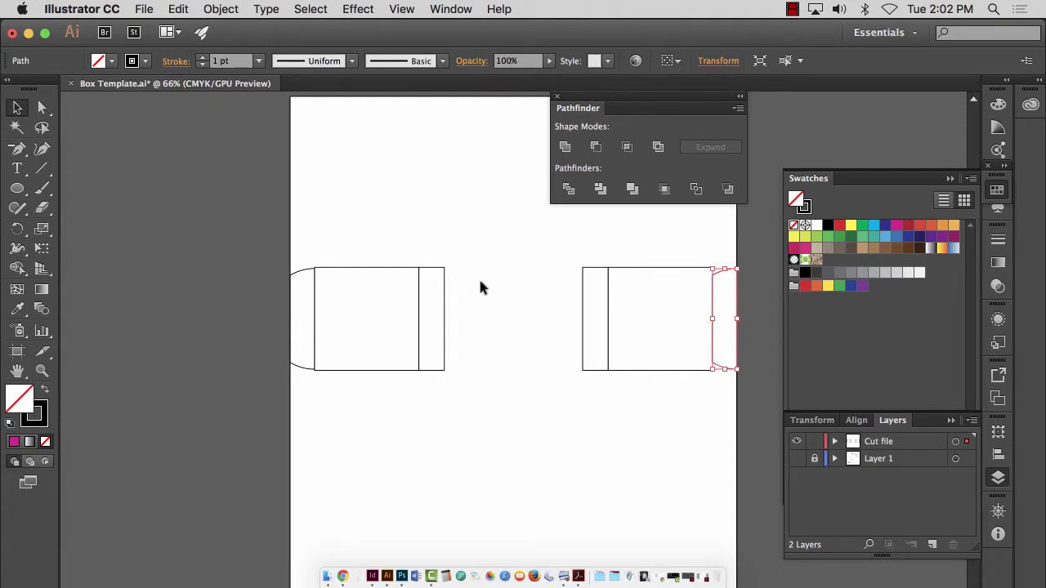
pyautogui.doubleClick(17, 229)
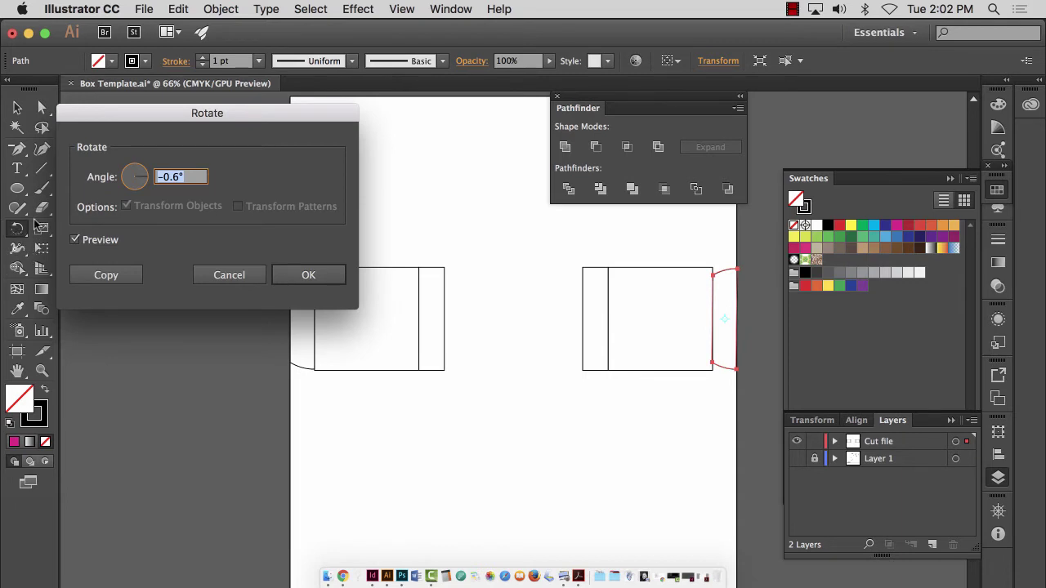
pyautogui.write('180')
pyautogui.click(74, 241)
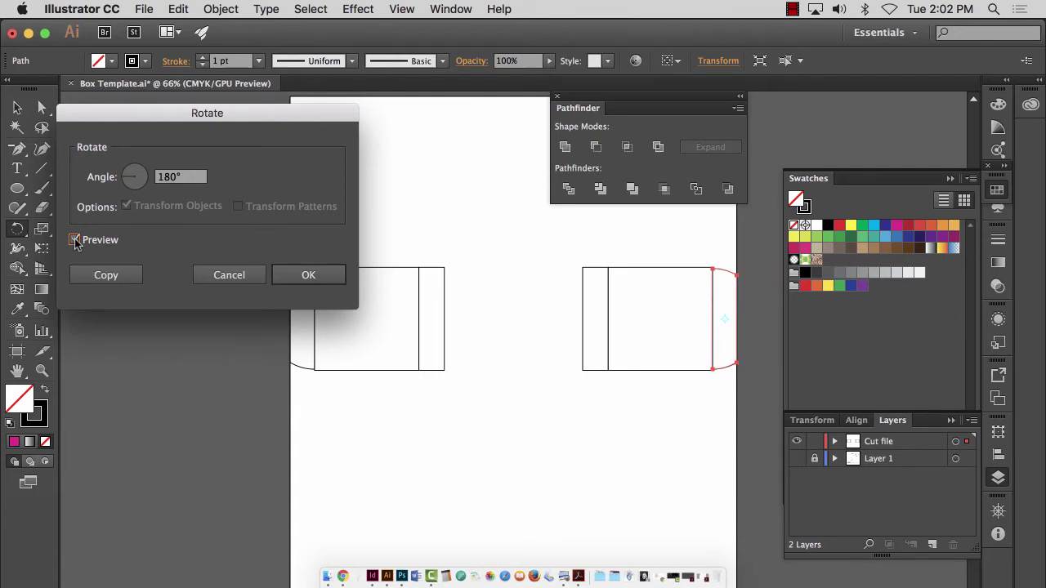
pyautogui.click(229, 275)
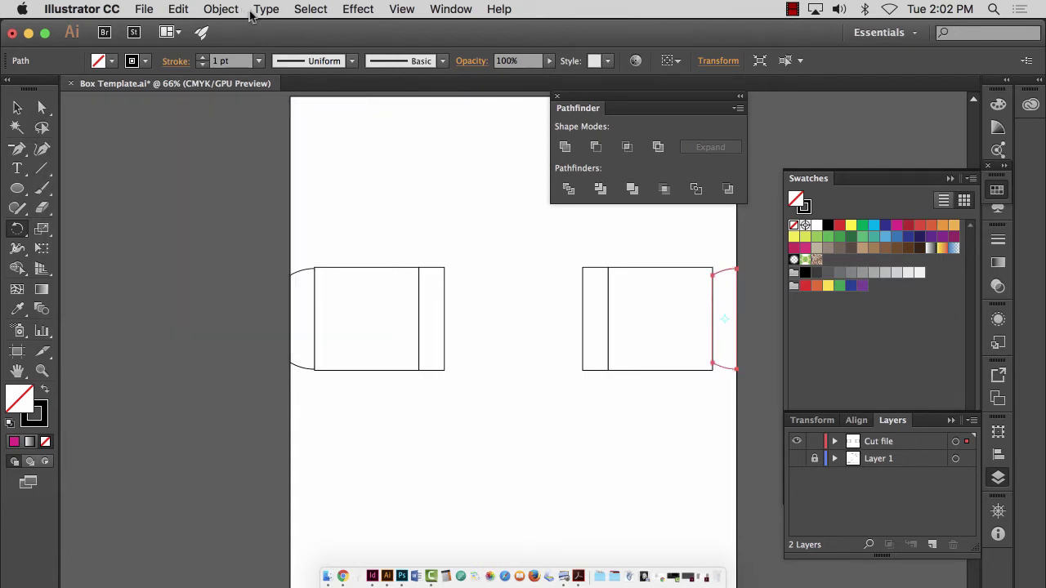
# Step: Reflect the copied flap across the vertical axis and save the file
pyautogui.click(223, 10)
pyautogui.moveTo(231, 33)
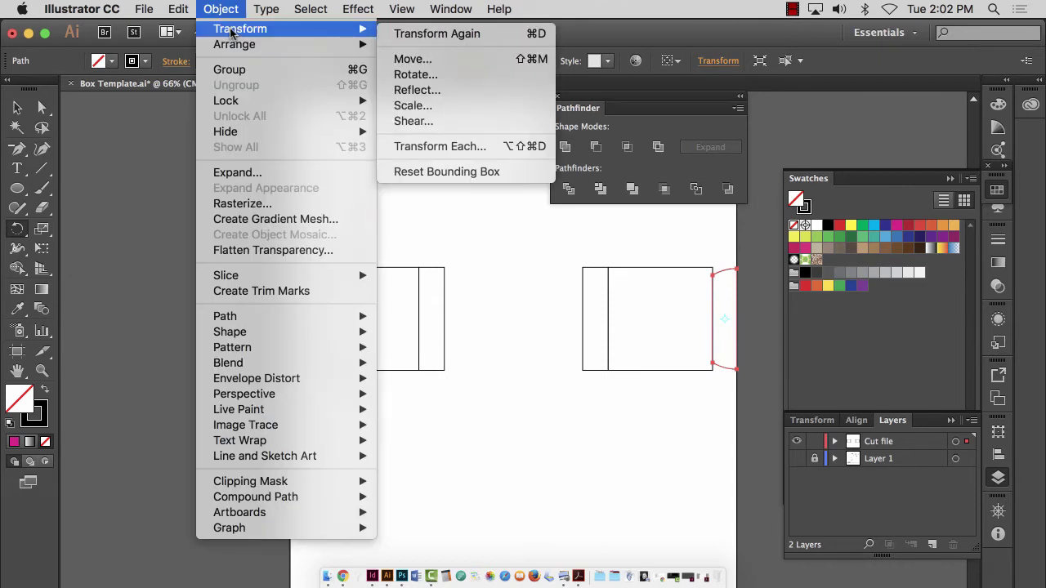
pyautogui.click(415, 98)
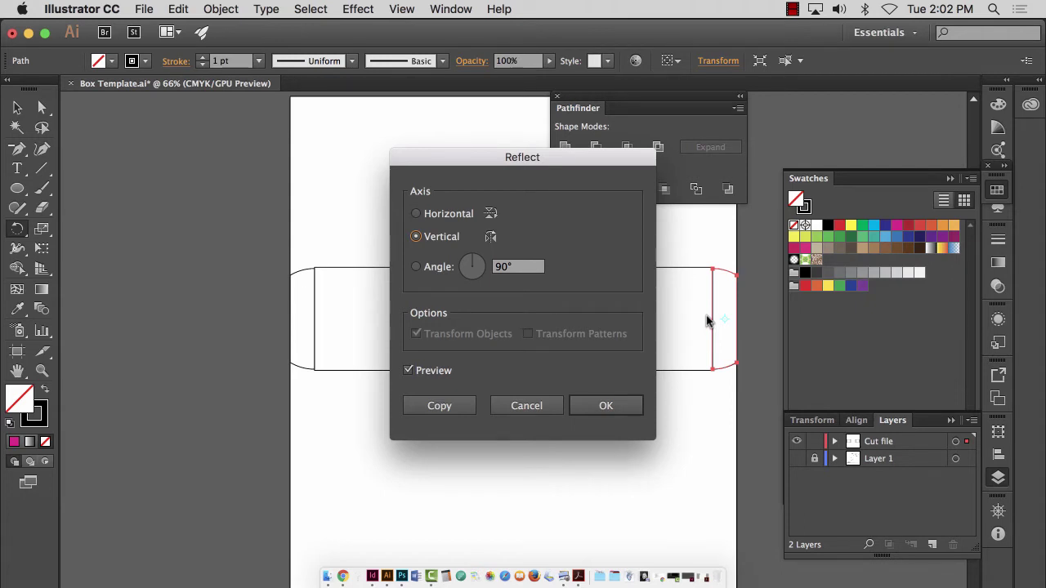
pyautogui.click(600, 405)
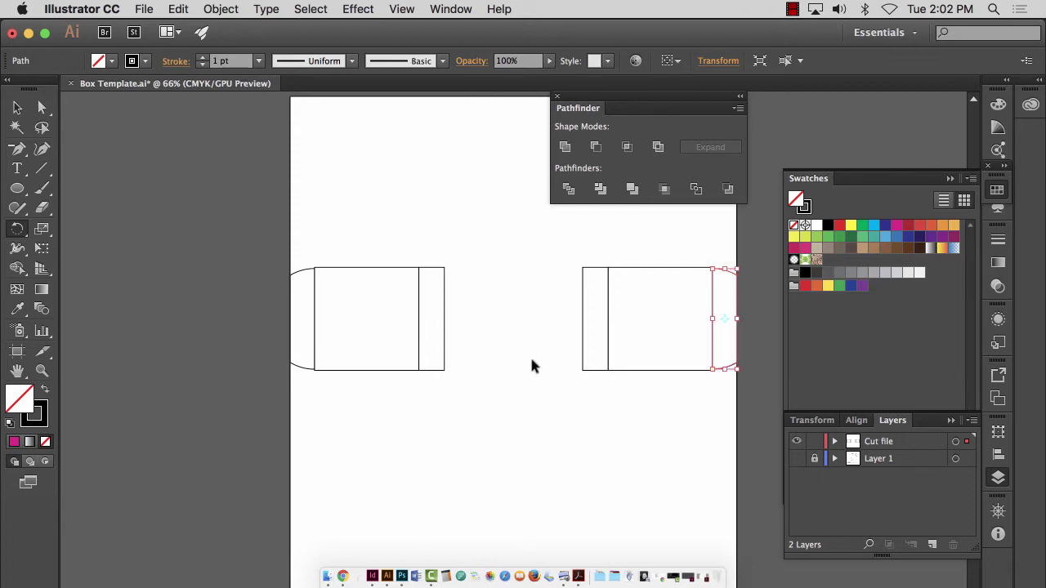
pyautogui.press('super+s')
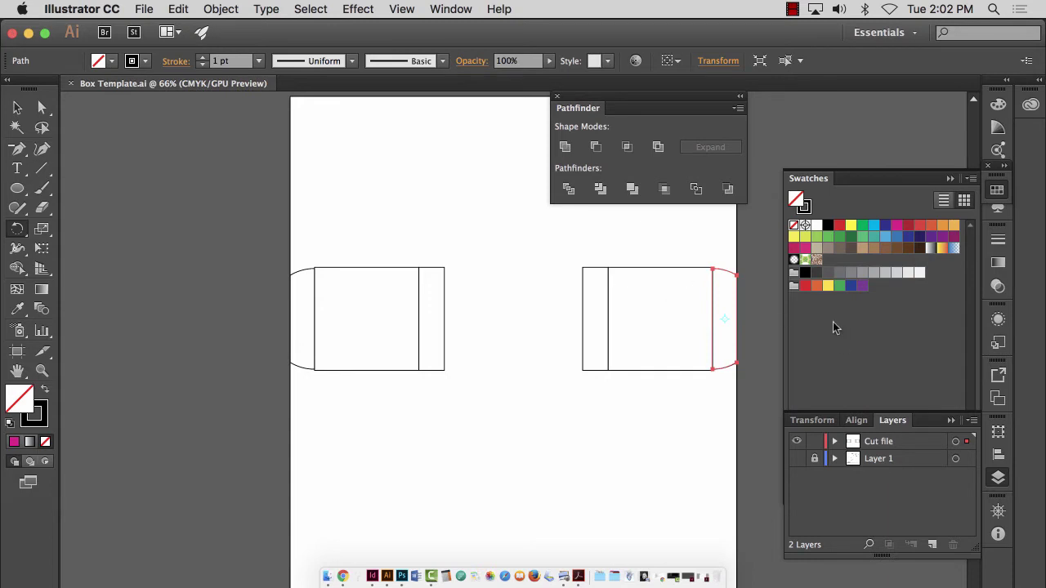
# Step: Show Layer 1 and the grid to examine the dashed curves and fold lines between the strips, and hide both again
pyautogui.click(796, 458)
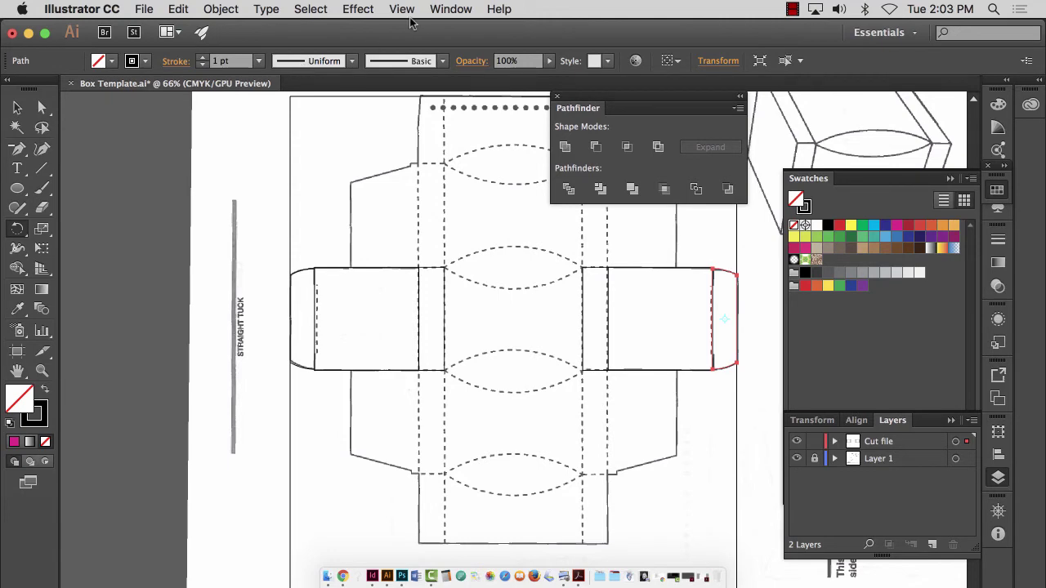
pyautogui.press('super+apostrophe')
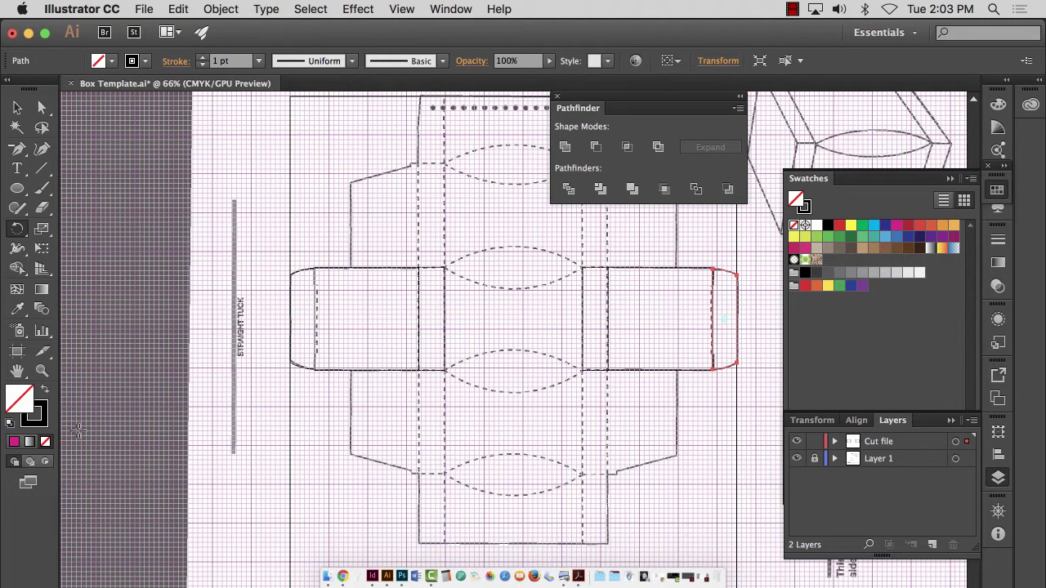
pyautogui.click(42, 371)
pyautogui.moveTo(393, 231); pyautogui.dragTo(747, 455)
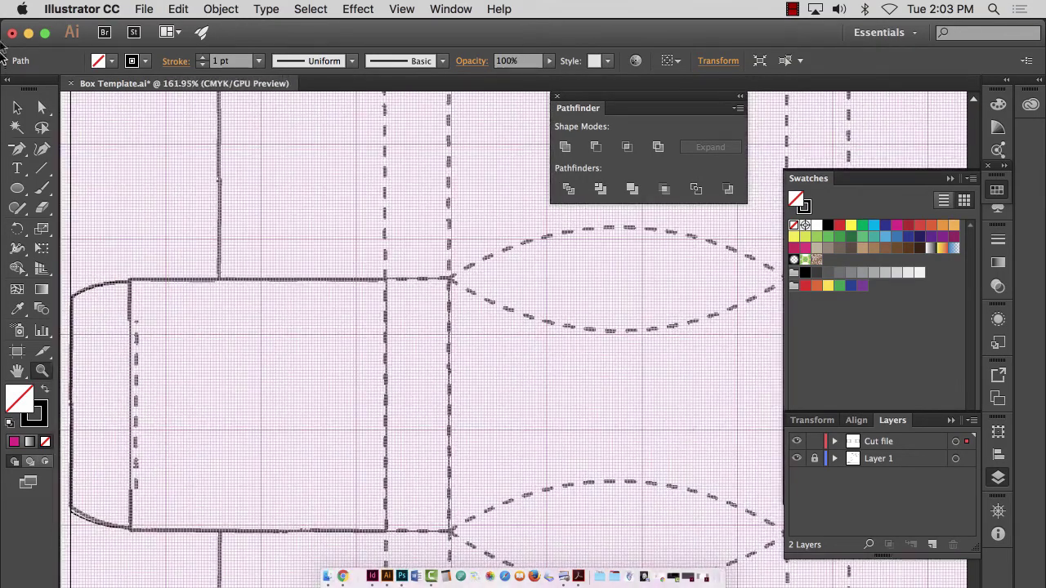
pyautogui.click(17, 107)
pyautogui.moveTo(706, 378); pyautogui.dragTo(441, 301)
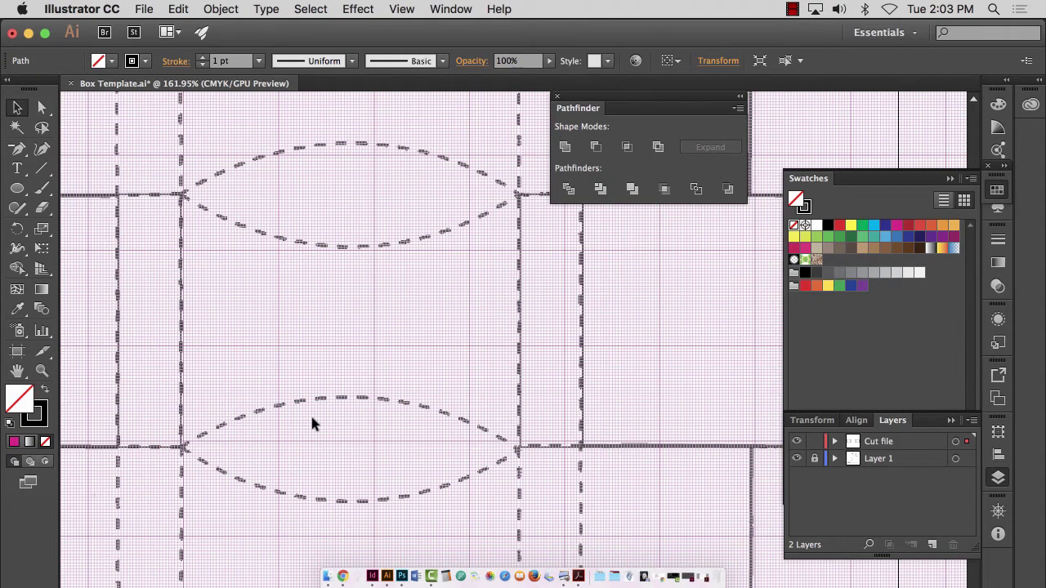
pyautogui.press('super+minus')
pyautogui.press('super+minus')
pyautogui.press('super+minus')
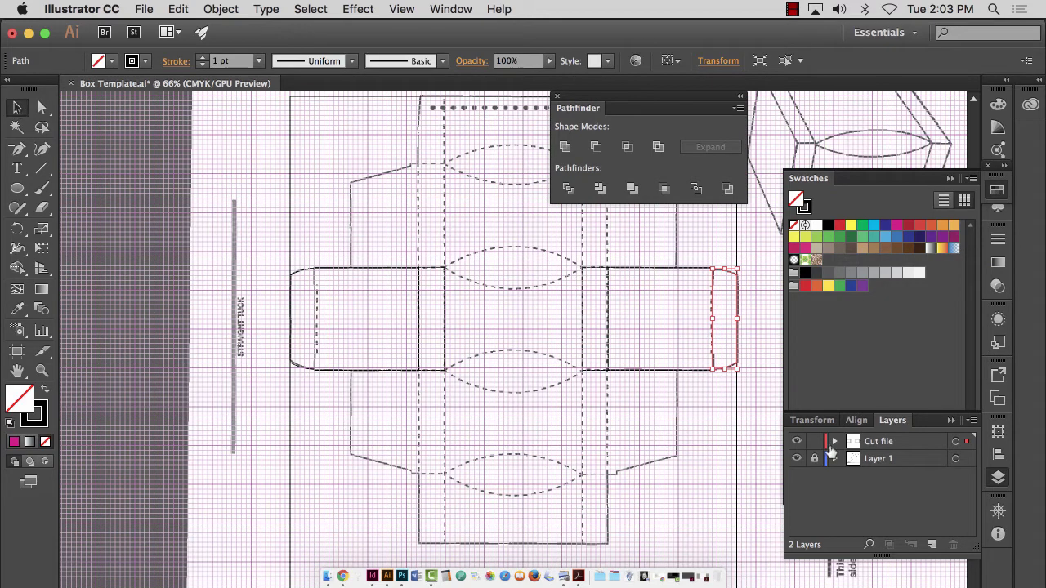
pyautogui.click(796, 458)
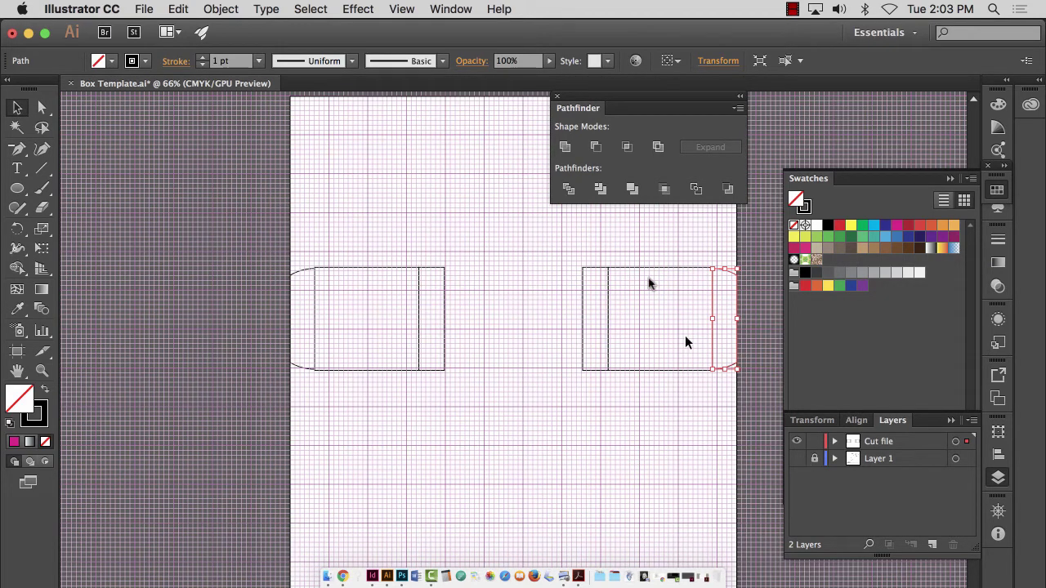
pyautogui.press('super+apostrophe')
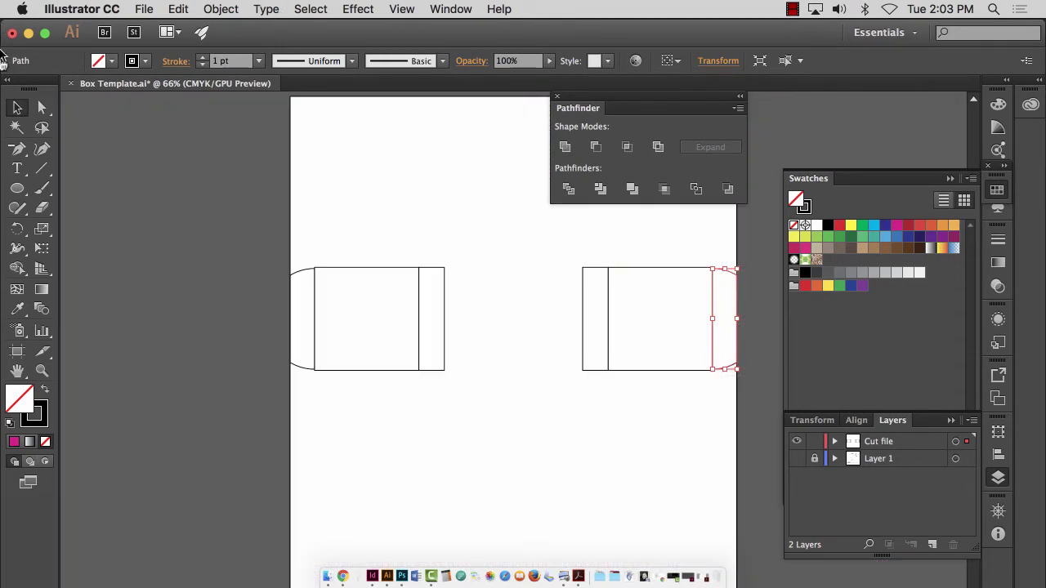
# Step: Copy the left square panel into the gap between the strips and widen the copy to meet the right strip
pyautogui.moveTo(375, 258); pyautogui.dragTo(397, 390)
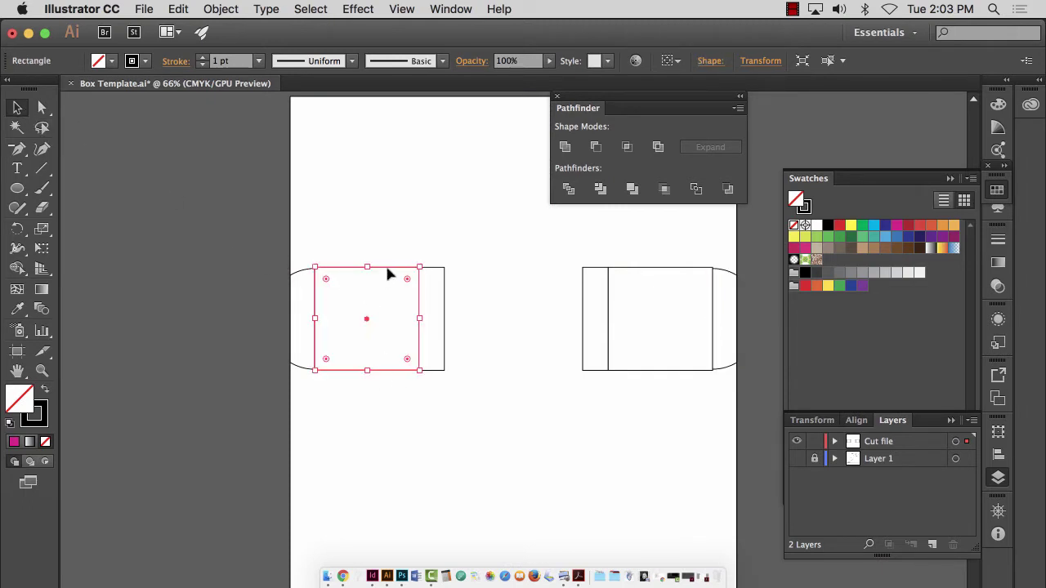
pyautogui.moveTo(389, 274); pyautogui.dragTo(520, 278)
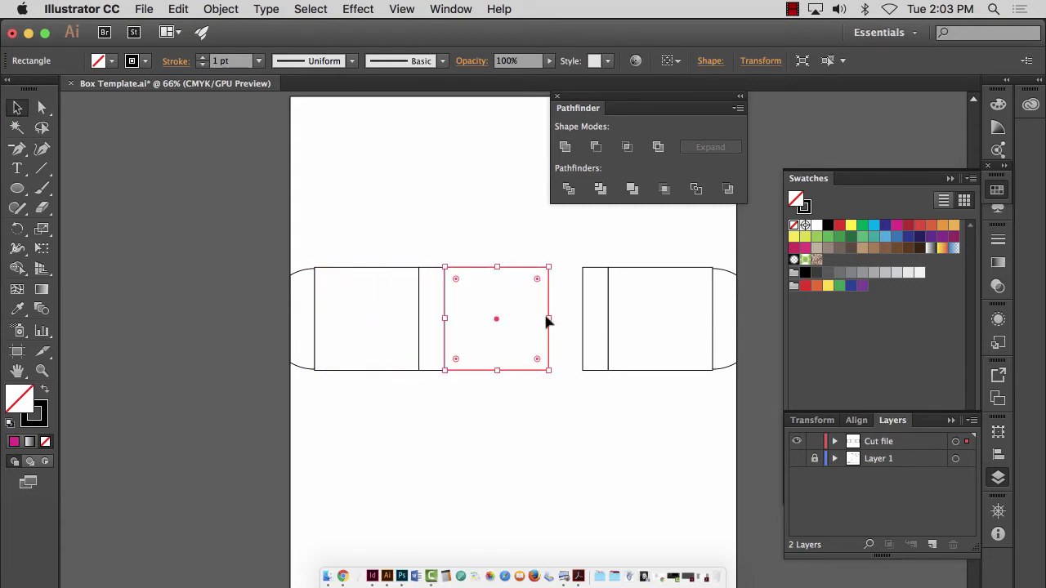
pyautogui.moveTo(550, 318); pyautogui.dragTo(583, 318)
# Step: Examine where the centre panel meets the right strip, and check which snapping options are active
pyautogui.click(42, 370)
pyautogui.moveTo(432, 263); pyautogui.dragTo(771, 484)
pyautogui.hscroll(-5, 327, 310)
pyautogui.scroll(-1, 327, 311)
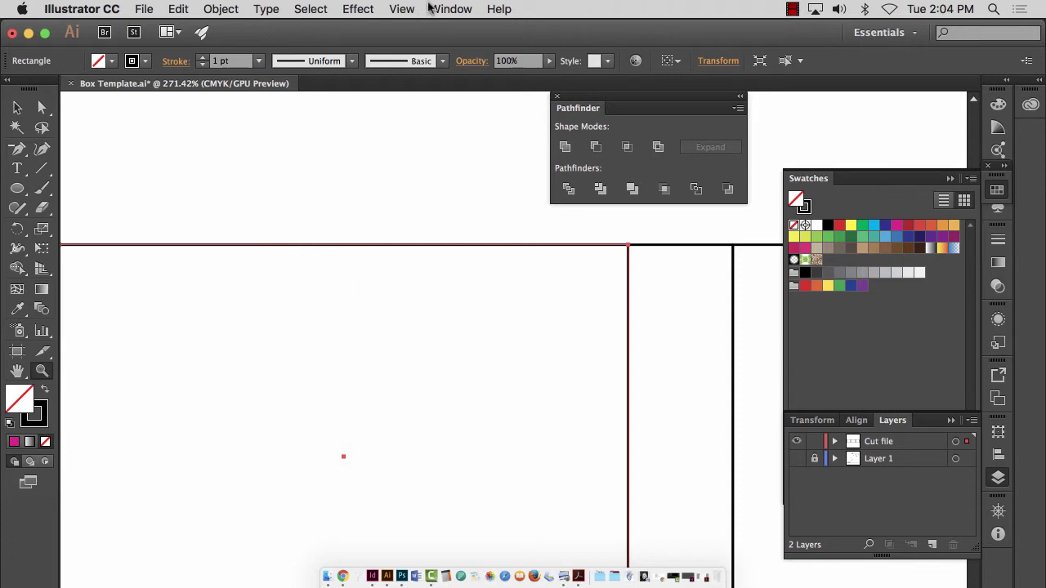
pyautogui.click(399, 8)
pyautogui.scroll(-3, 458, 327)
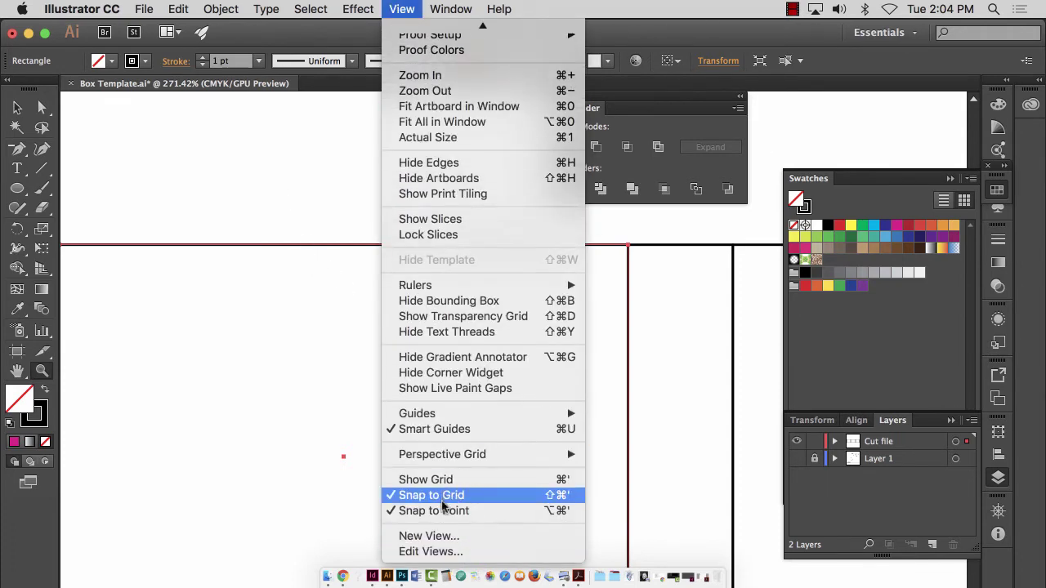
pyautogui.moveTo(81, 8)
pyautogui.press('Escape')
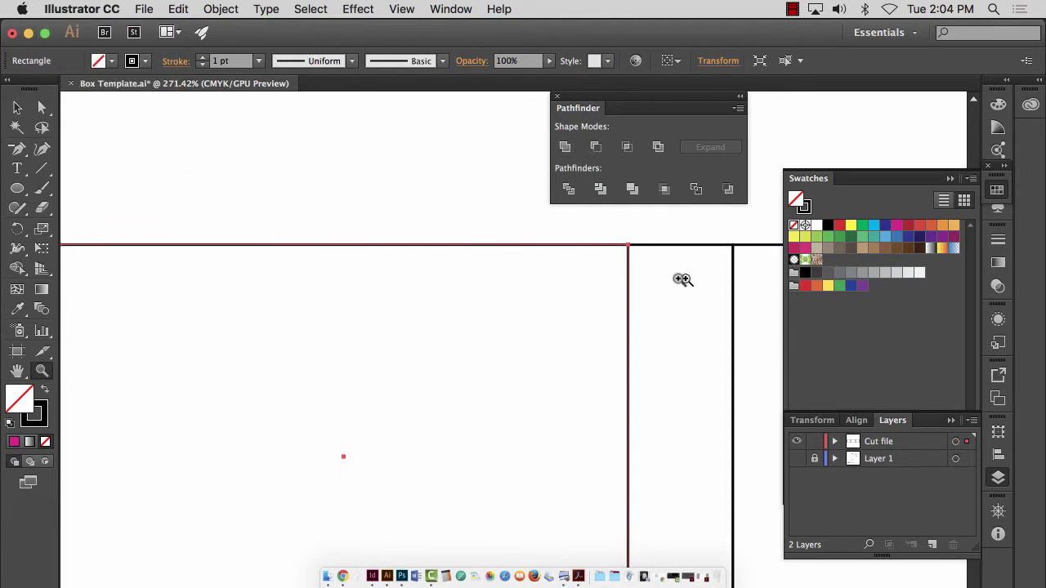
pyautogui.press('super+0')
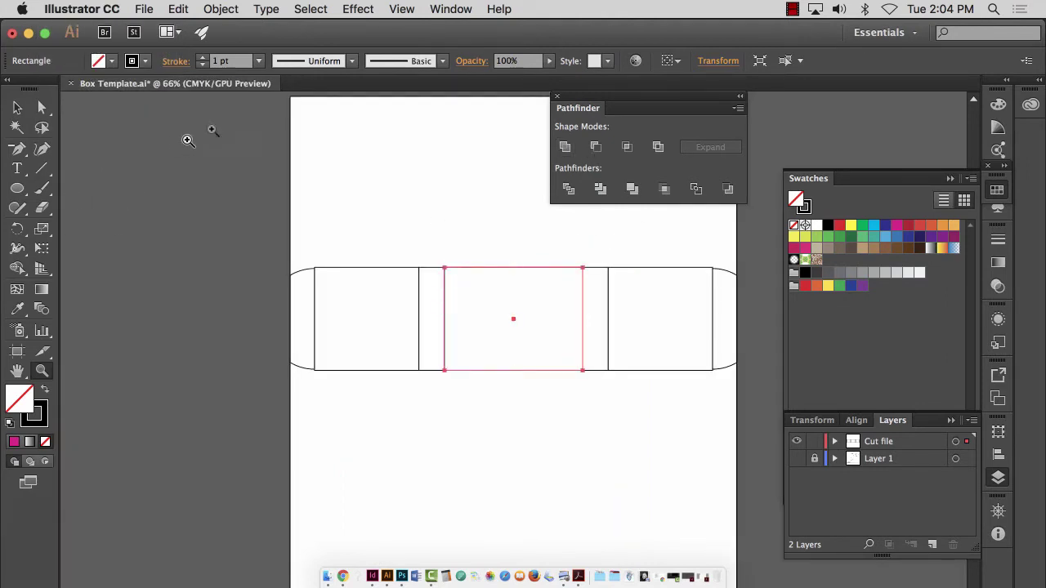
# Step: Try to draw an ellipse from the centre panel's centre point, and undo the resulting change
pyautogui.click(17, 189)
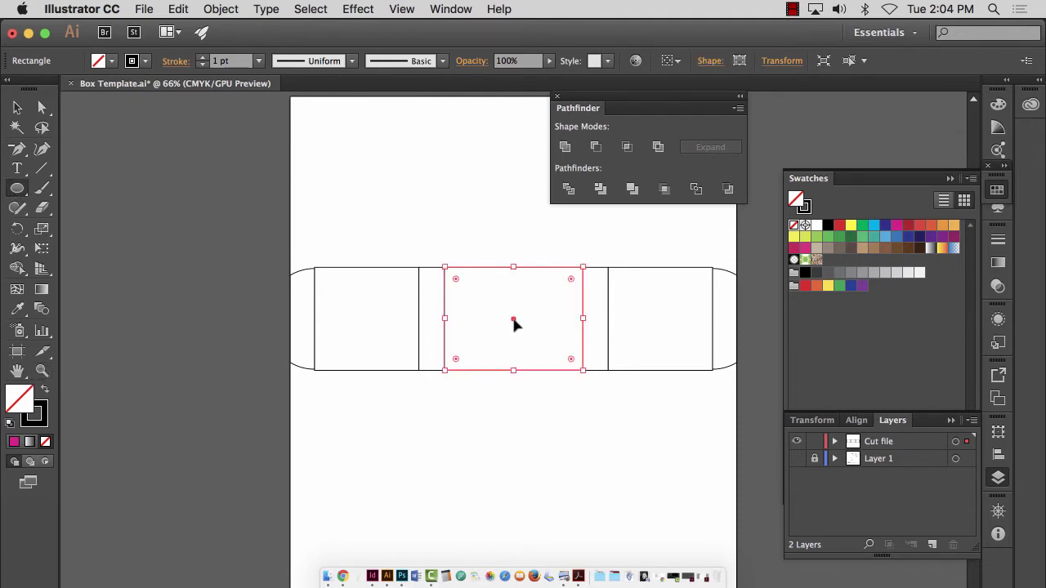
pyautogui.click(42, 370)
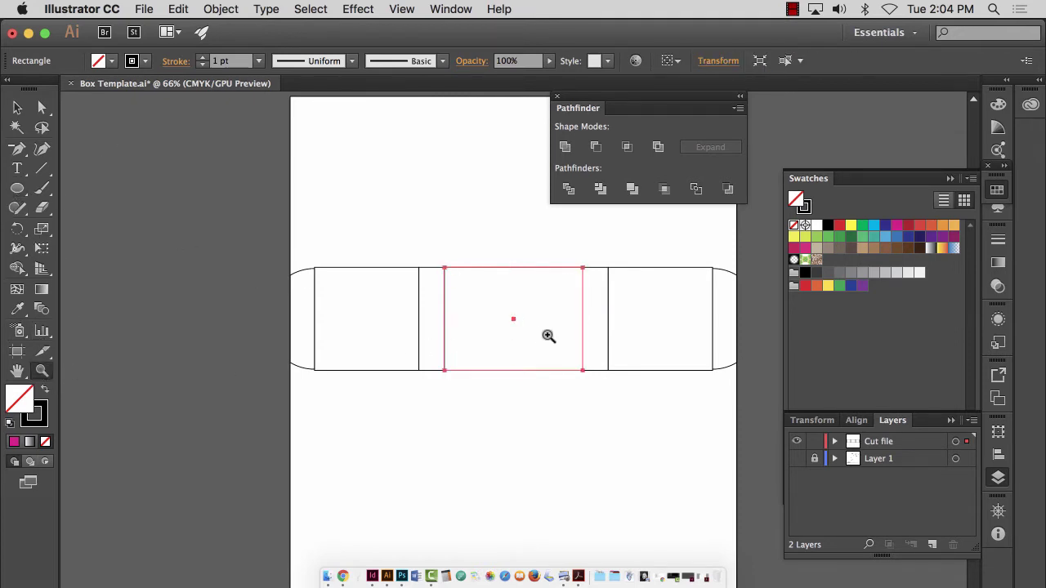
pyautogui.moveTo(432, 243); pyautogui.dragTo(665, 439)
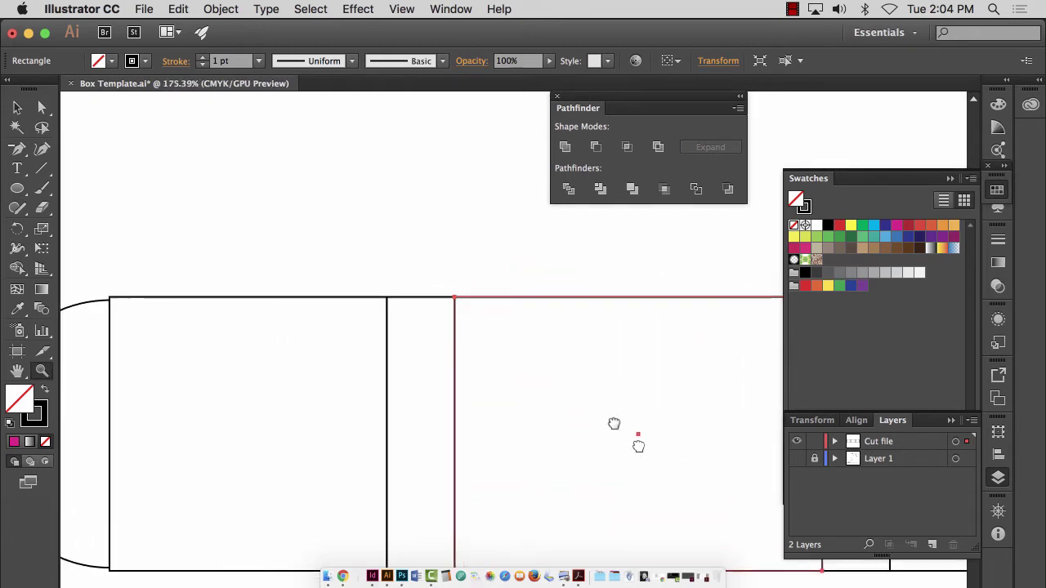
pyautogui.scroll(-5, 613, 423)
pyautogui.scroll(5, 421, 246)
pyautogui.click(17, 189)
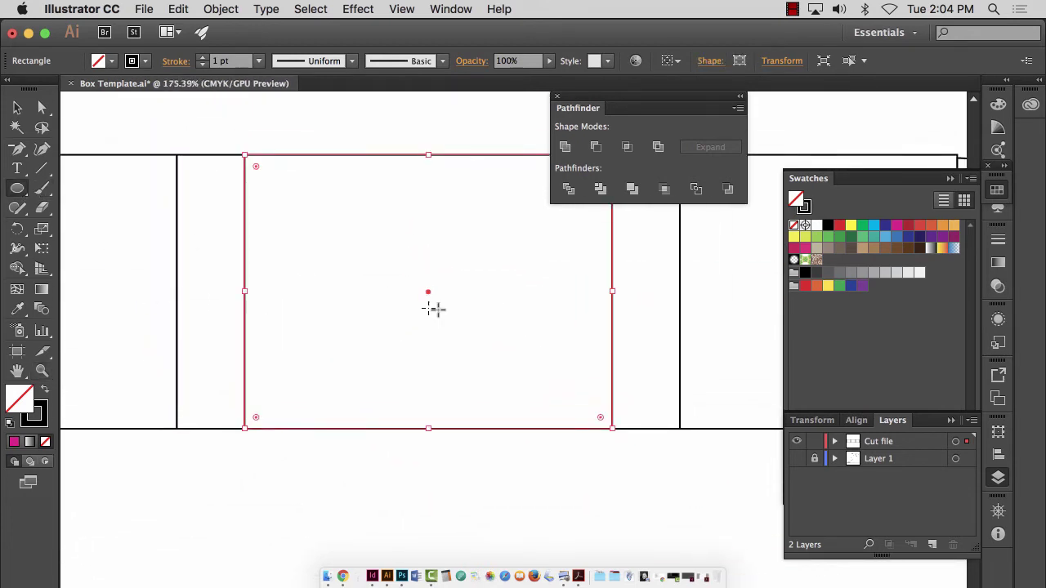
pyautogui.moveTo(428, 294); pyautogui.dragTo(525, 284)
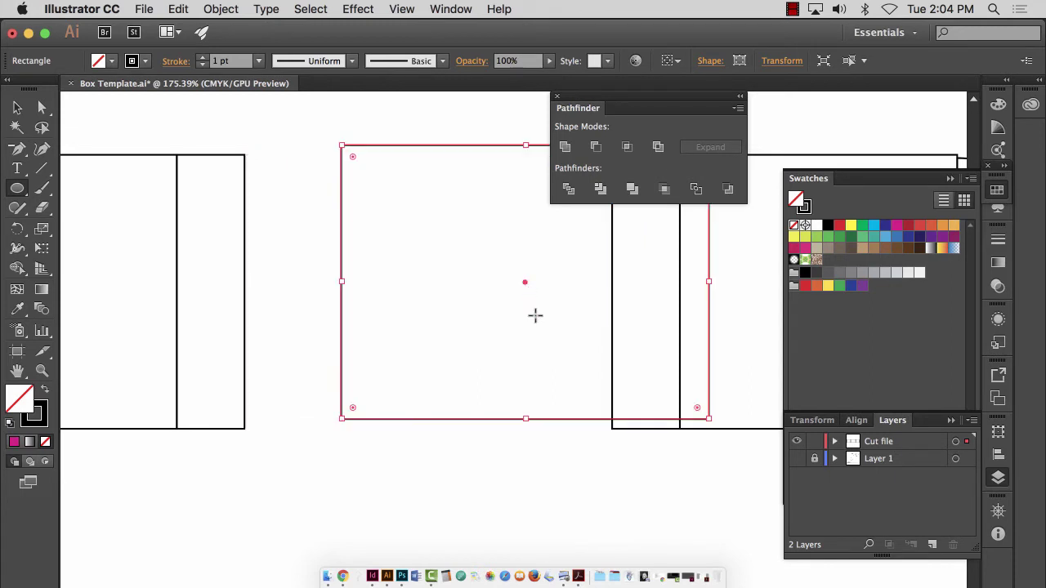
pyautogui.hotkey('ctrl', 'z')
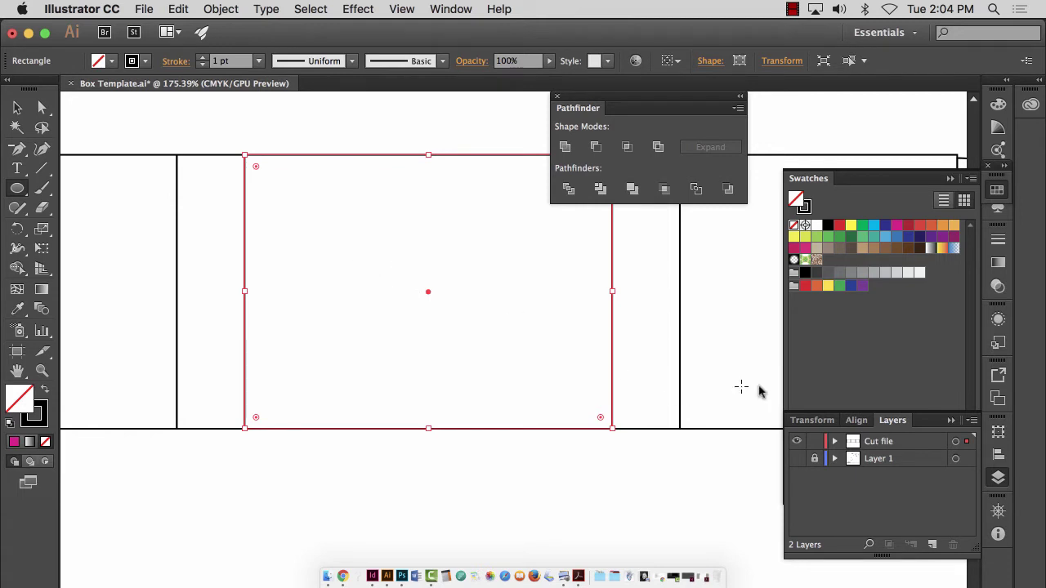
# Step: Show Layer 1 and the grid, and draw a circle outward from the middle of the centre panel
pyautogui.click(796, 459)
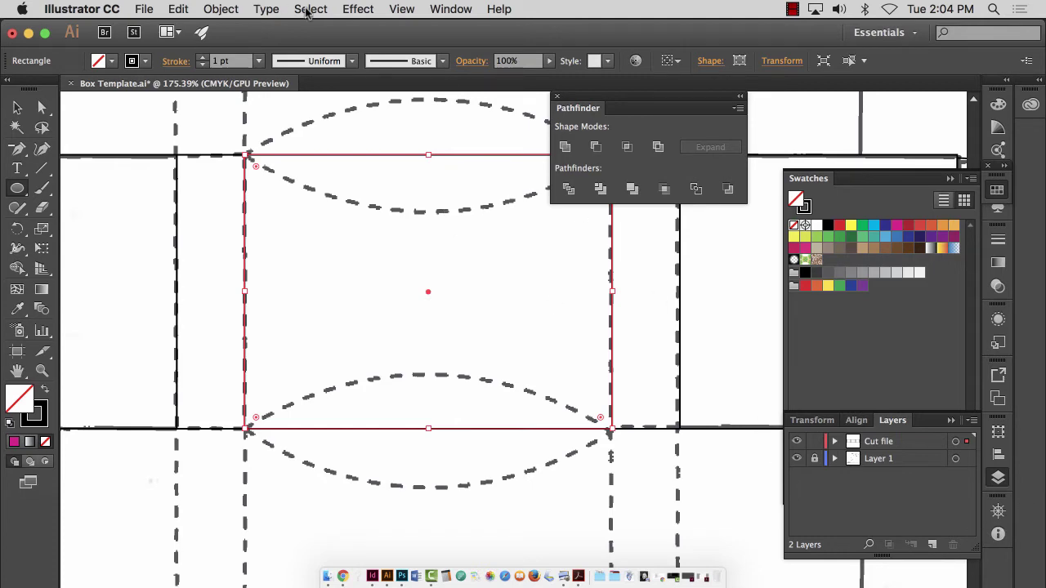
pyautogui.press('super+alt+y')
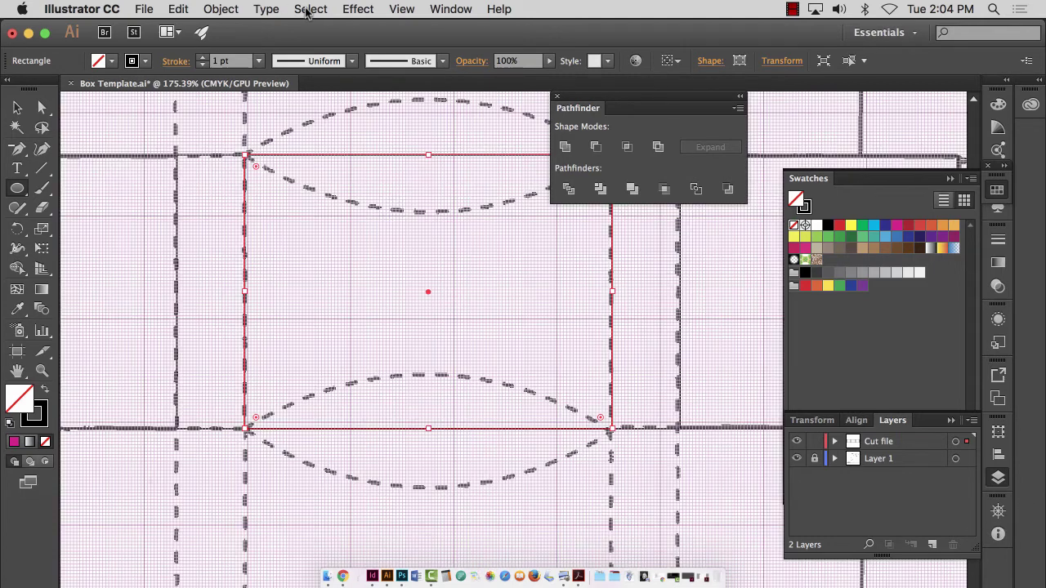
pyautogui.click(41, 371)
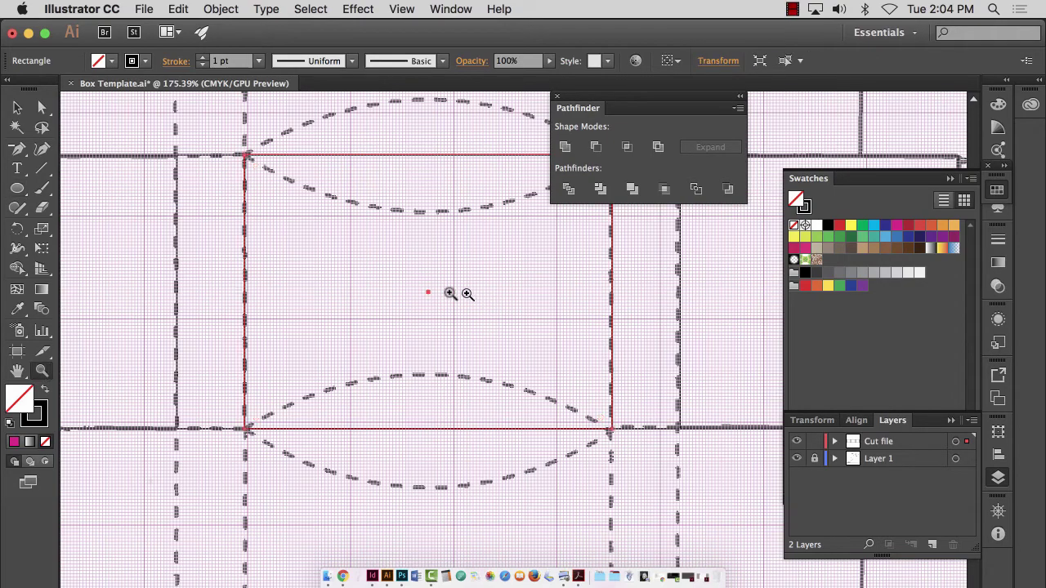
pyautogui.moveTo(430, 292); pyautogui.dragTo(918, 525)
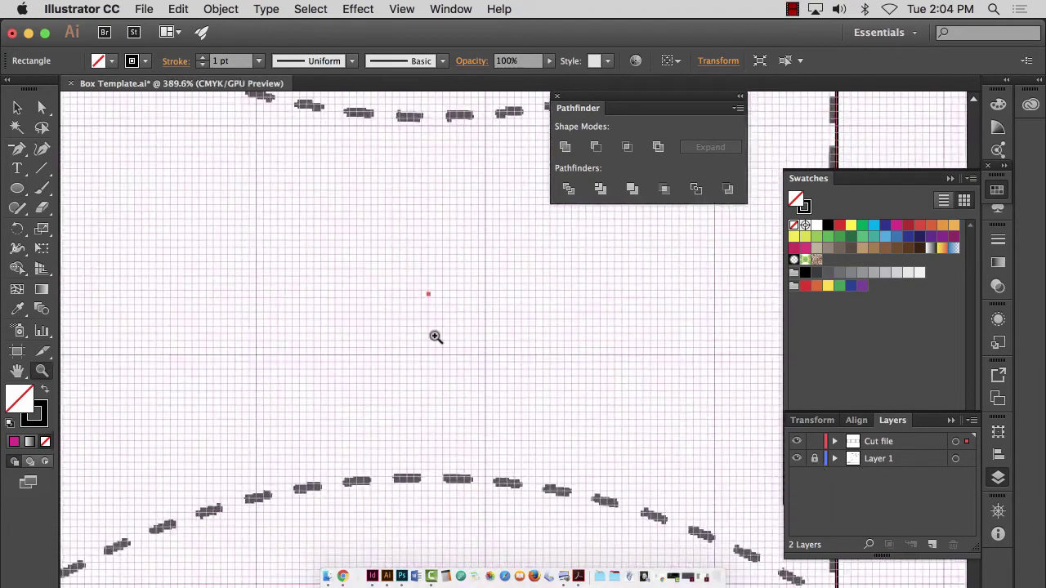
pyautogui.moveTo(422, 287); pyautogui.dragTo(499, 362)
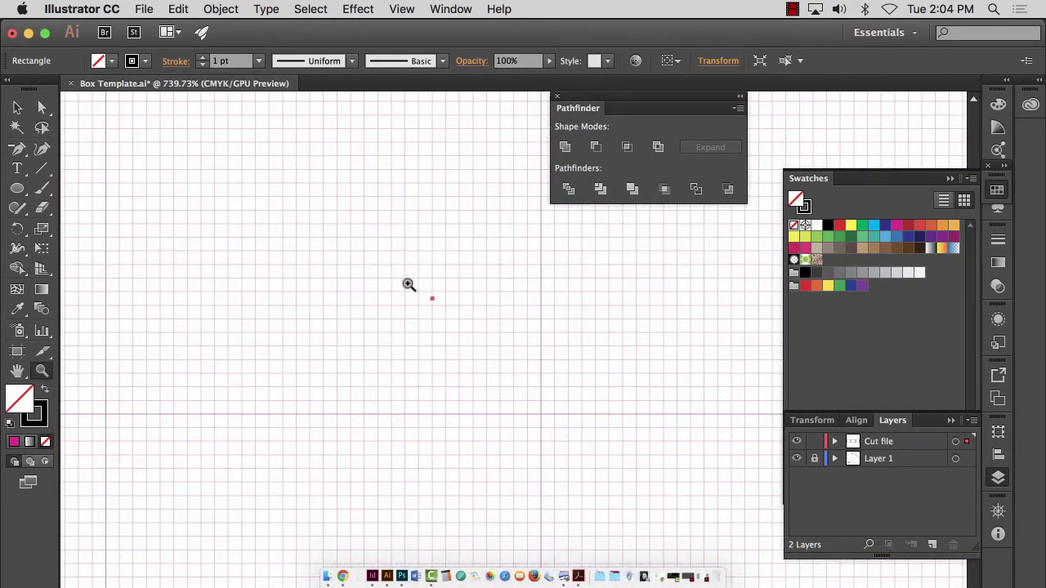
pyautogui.click(17, 188)
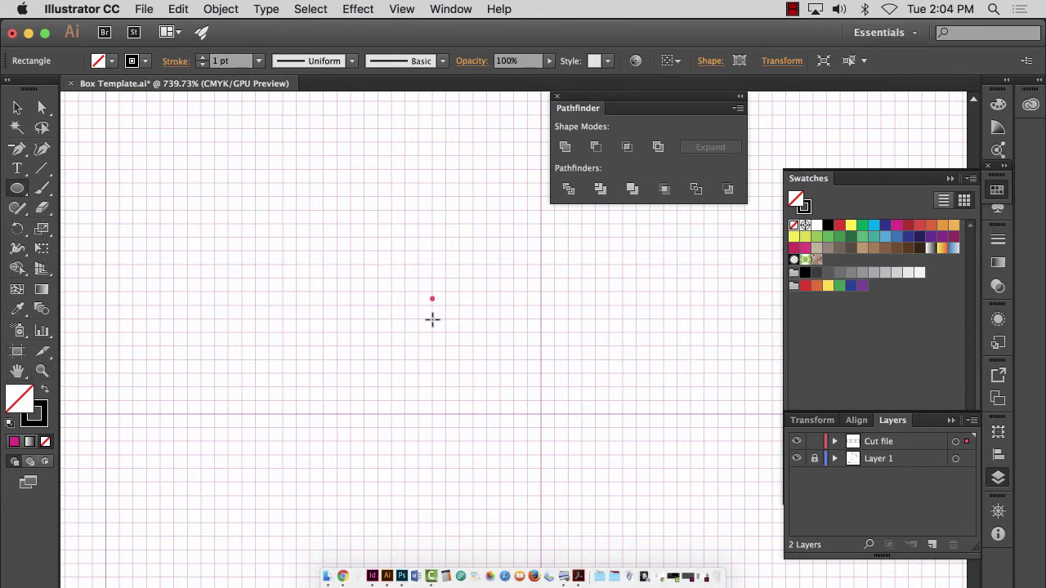
pyautogui.moveTo(432, 319); pyautogui.dragTo(712, 457)
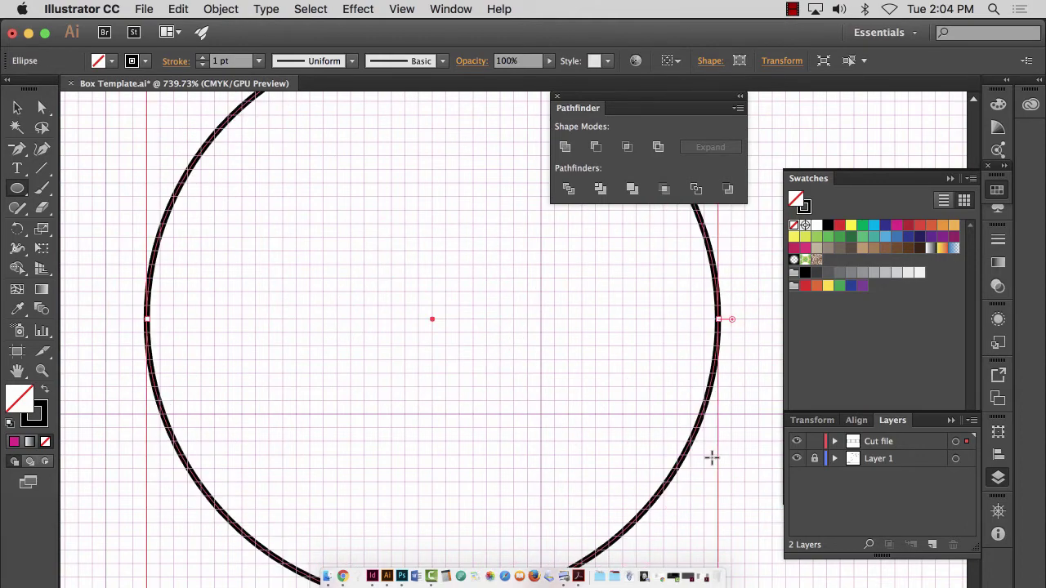
pyautogui.press('super+0')
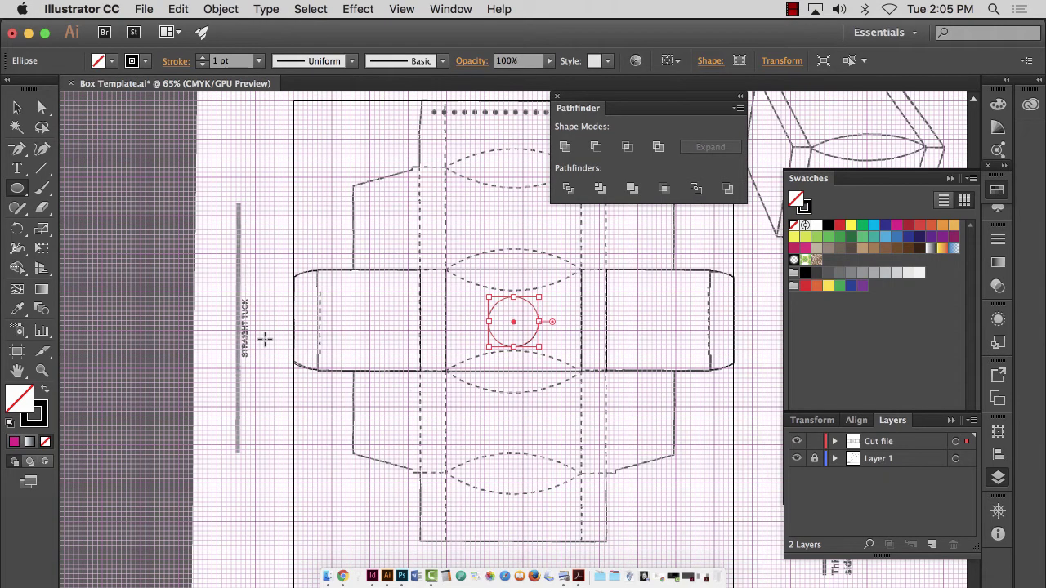
# Step: Enlarge the circle proportionally about its centre until its curvature resembles the template's dashed fold curves
pyautogui.click(41, 370)
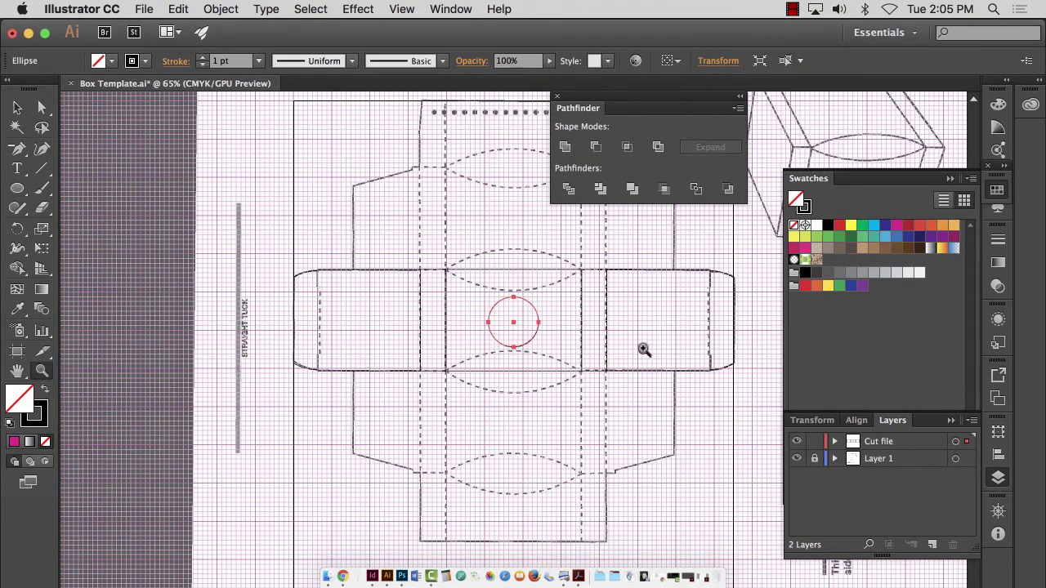
pyautogui.moveTo(409, 234); pyautogui.dragTo(600, 357)
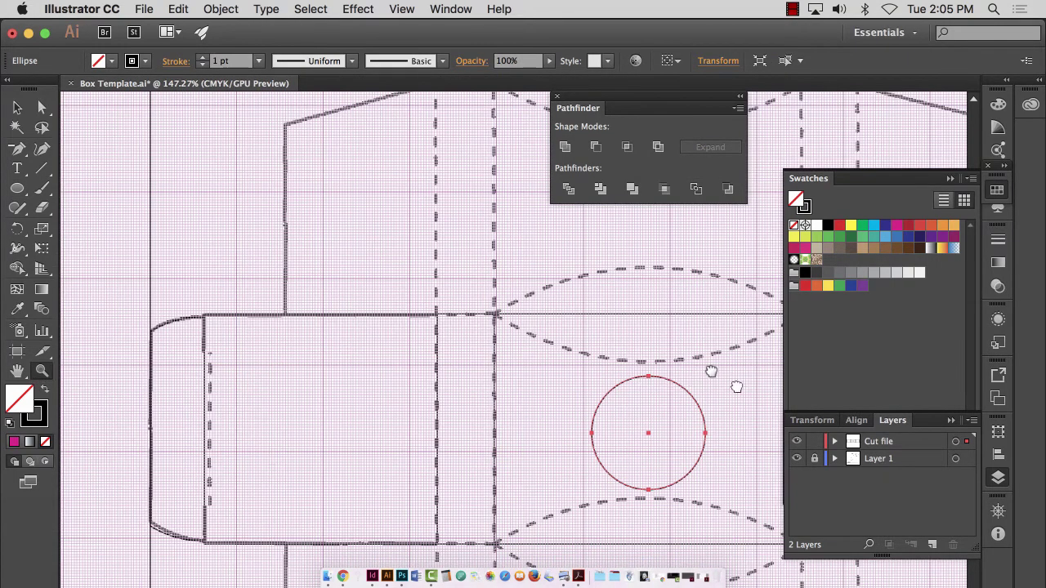
pyautogui.moveTo(736, 386); pyautogui.dragTo(523, 135)
pyautogui.press('v')
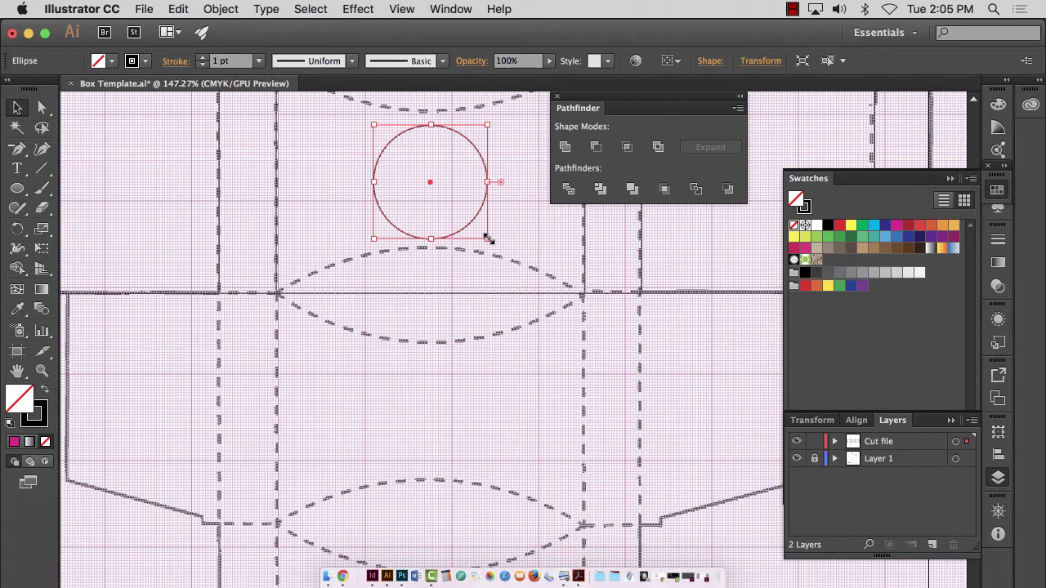
pyautogui.moveTo(488, 238); pyautogui.dragTo(679, 433)
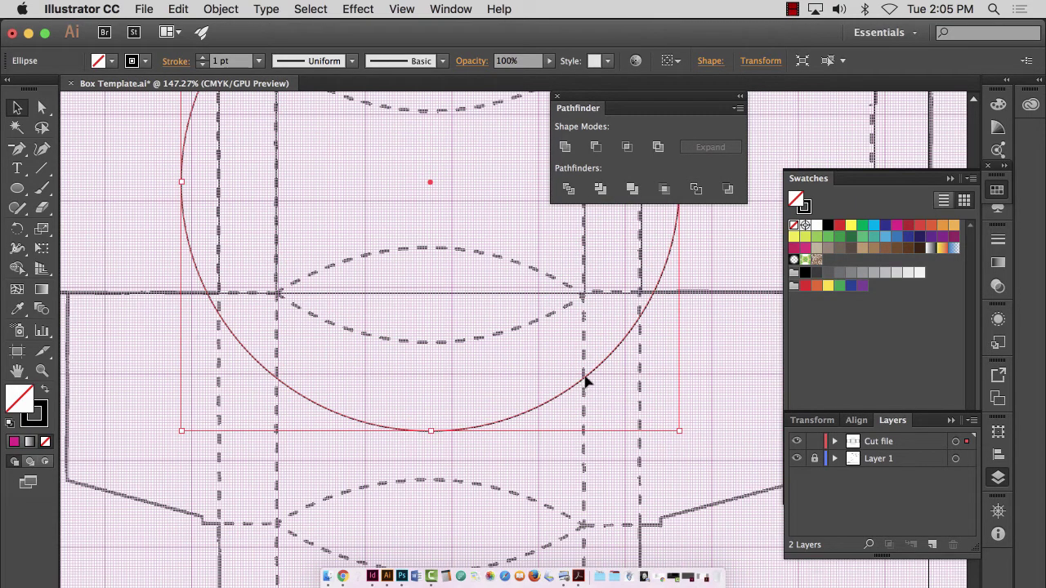
# Step: Move the circle down until its upper arc follows the dashed curve above the centre panel's top edge
pyautogui.scroll(-3, 586, 381)
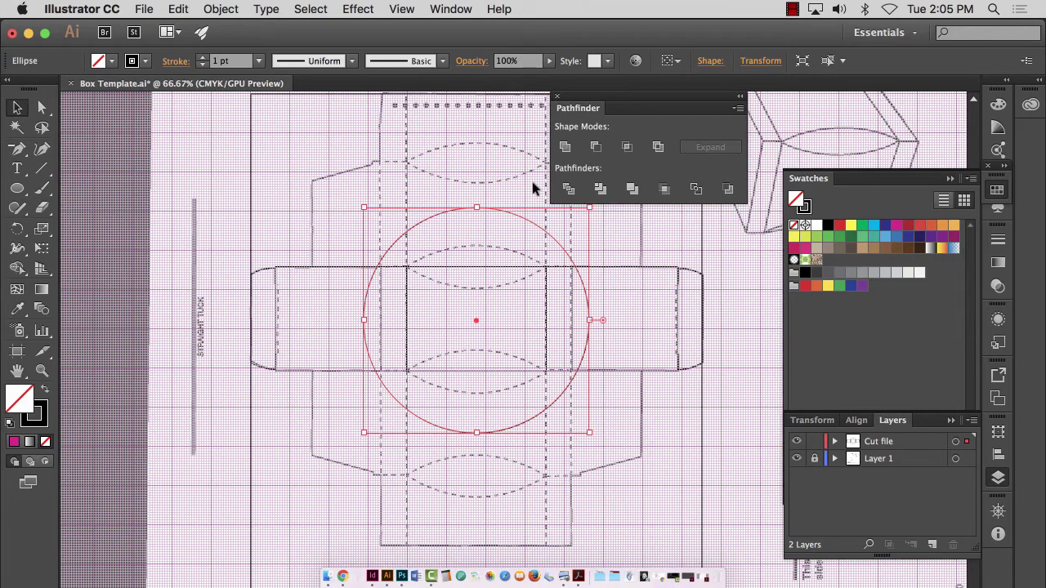
pyautogui.hotkey('shift', 'Down')
pyautogui.hotkey('shift', 'Down')
pyautogui.hotkey('shift', 'Down')
pyautogui.hotkey('shift', 'Down')
pyautogui.hotkey('shift', 'Down')
pyautogui.hotkey('shift', 'Down')
pyautogui.hotkey('shift', 'Down')
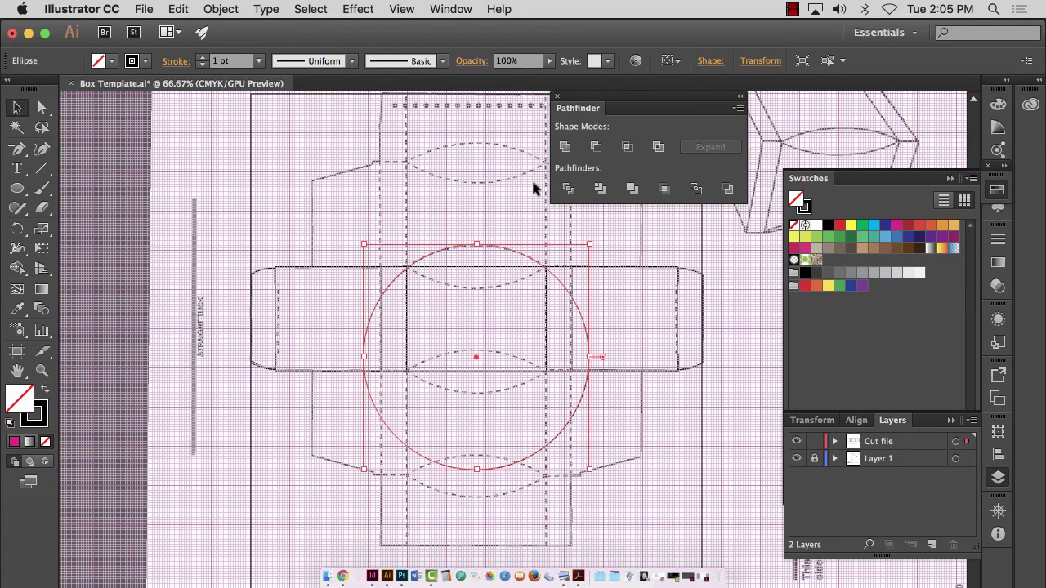
pyautogui.click(42, 370)
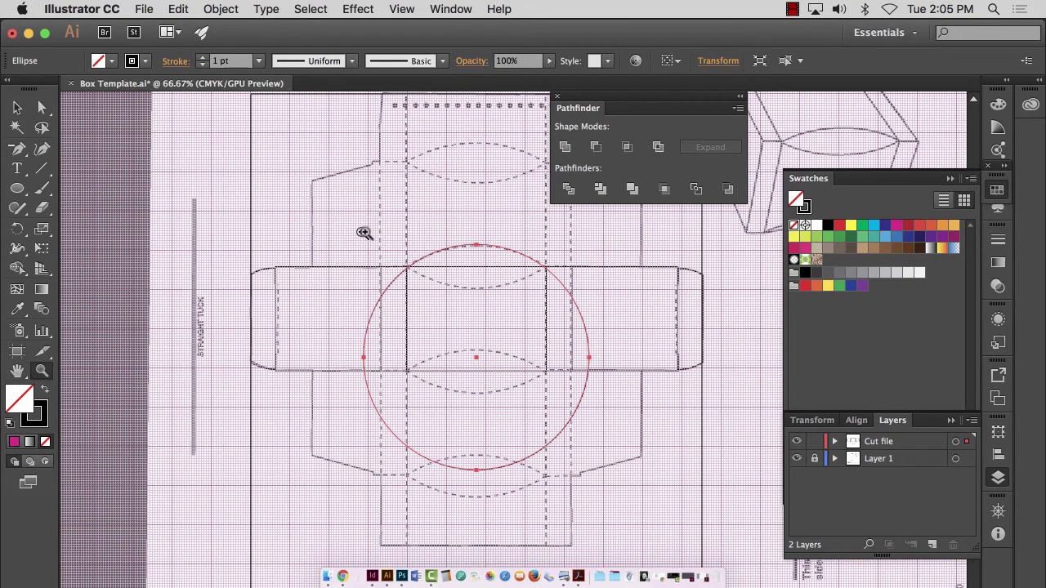
pyautogui.moveTo(364, 233); pyautogui.dragTo(675, 334)
pyautogui.moveTo(688, 401); pyautogui.dragTo(201, 319)
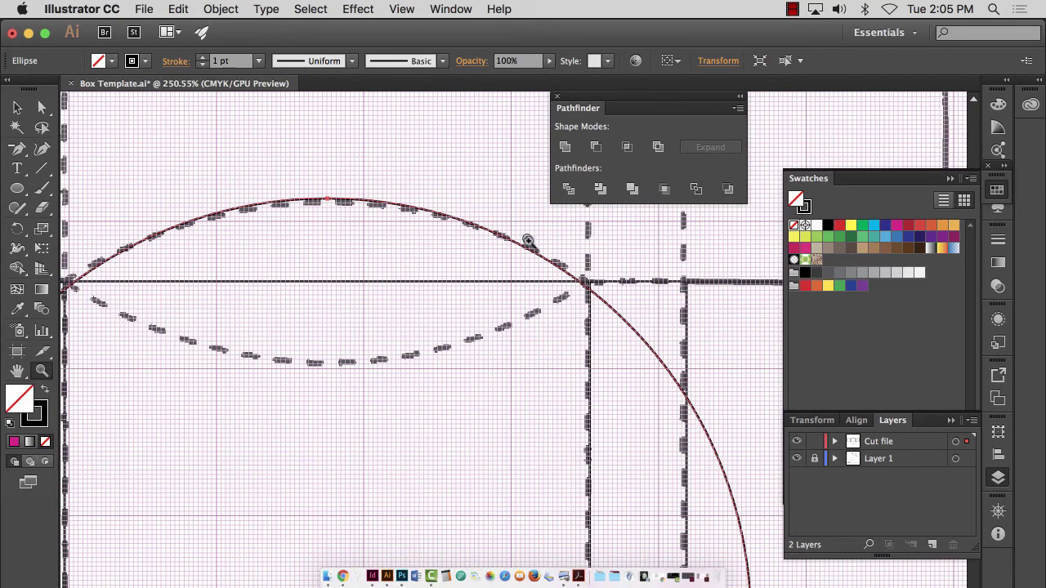
pyautogui.click(17, 107)
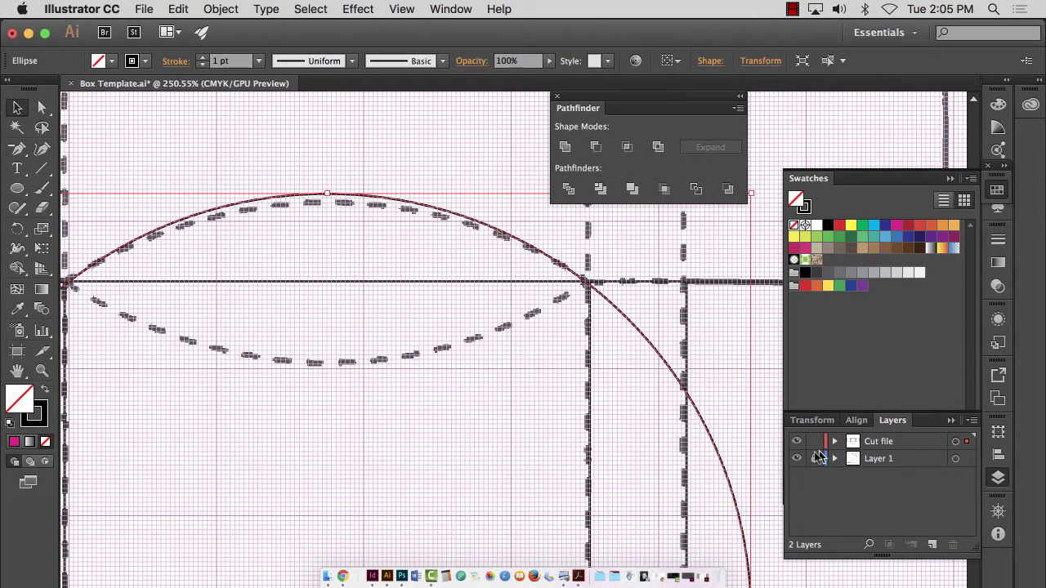
# Step: Hide Layer 1 and the grid, and nudge the circle up so it passes through the centre panel's top corners
pyautogui.click(813, 458)
pyautogui.click(797, 459)
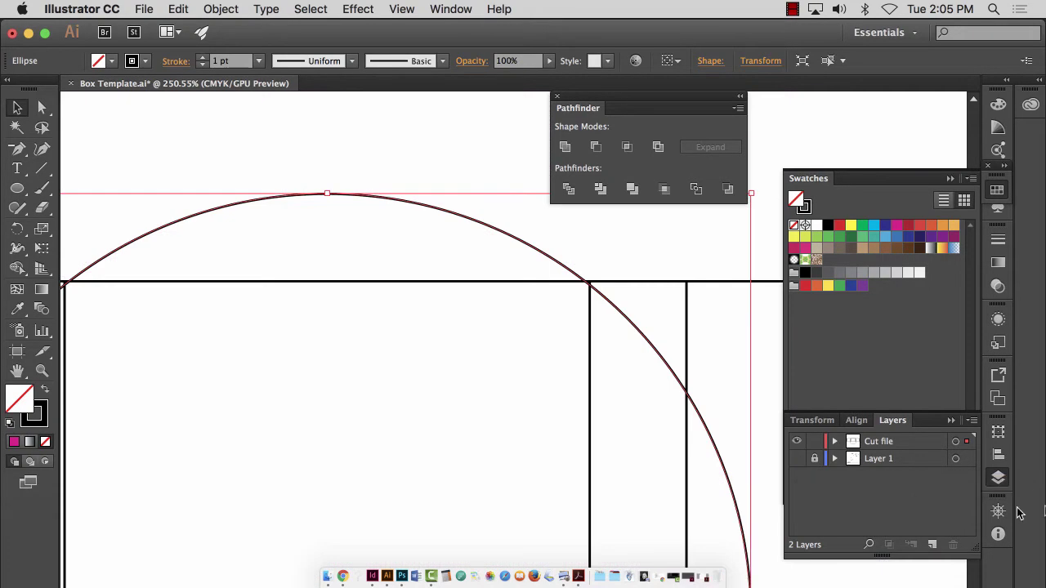
pyautogui.moveTo(214, 427); pyautogui.dragTo(361, 403)
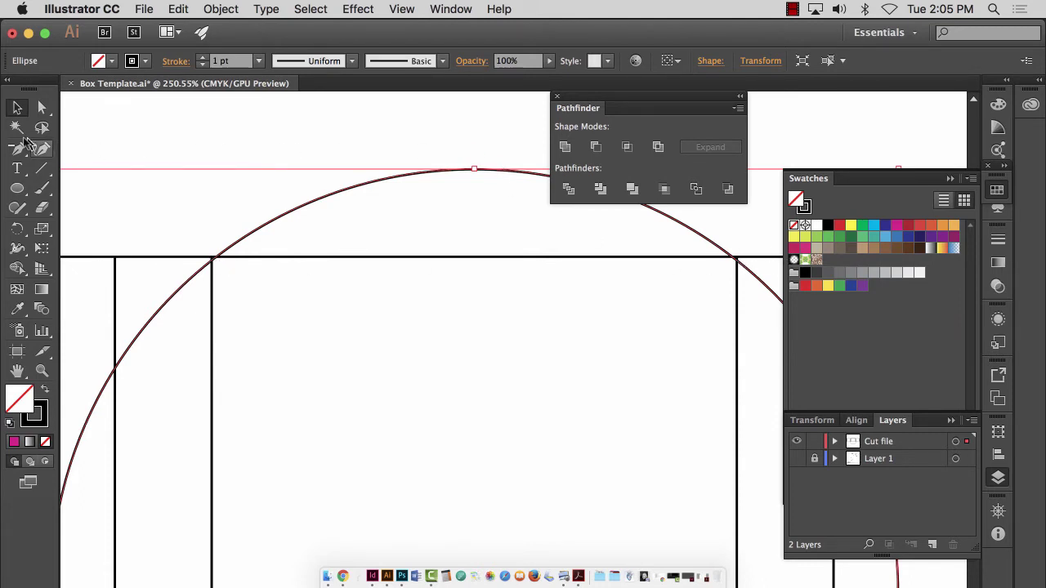
pyautogui.press('Up')
pyautogui.press('Up')
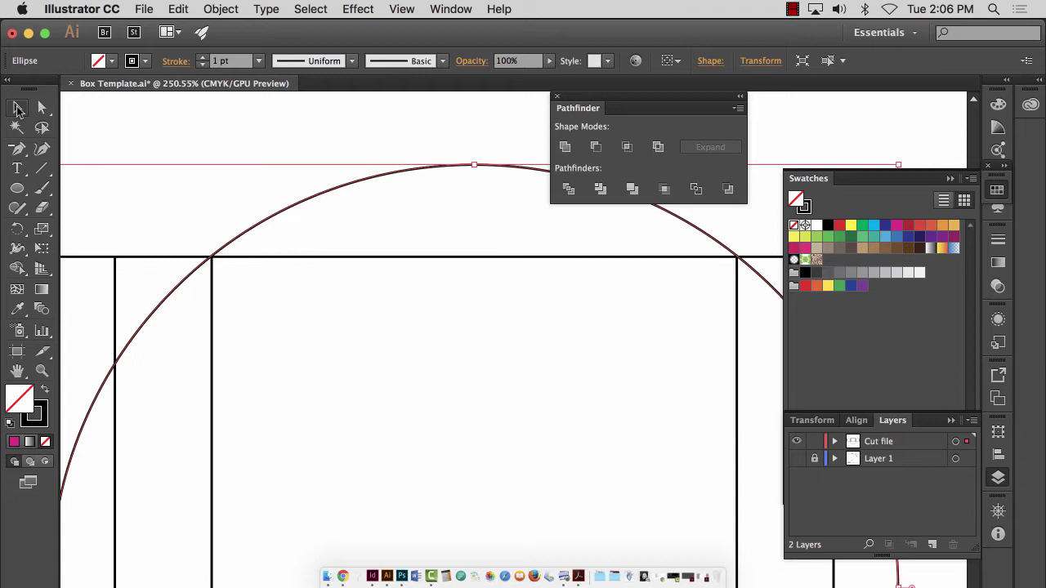
pyautogui.click(18, 109)
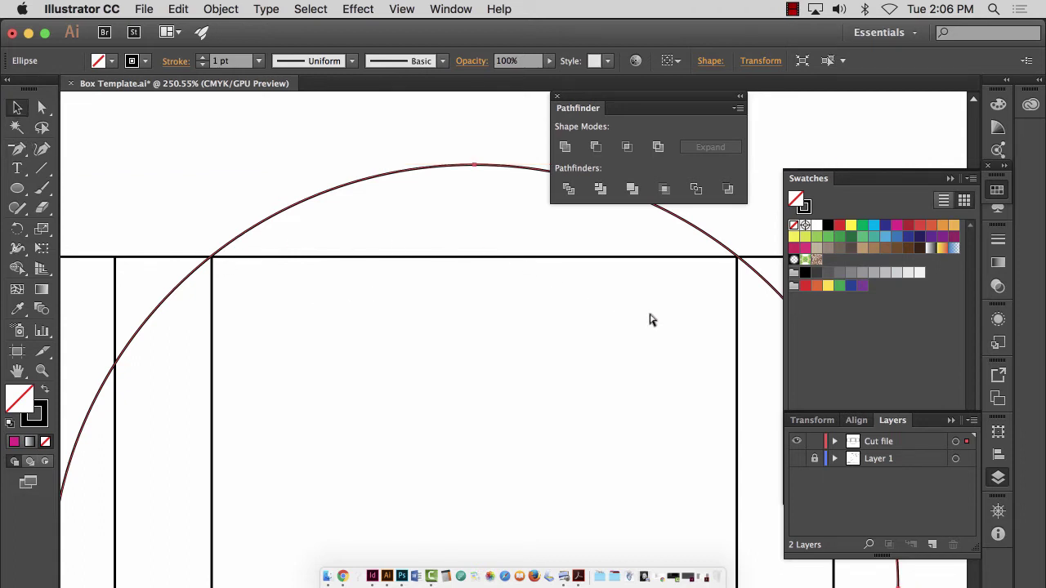
# Step: Move the circle straight down until its upper arc passes through the centre panel's bottom corners
pyautogui.press('super+0')
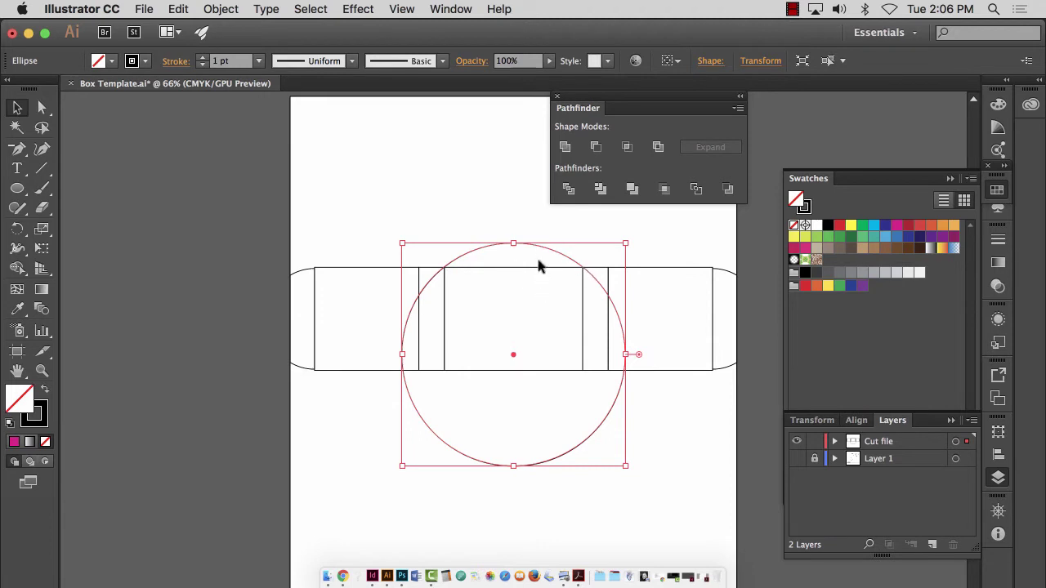
pyautogui.click(692, 457)
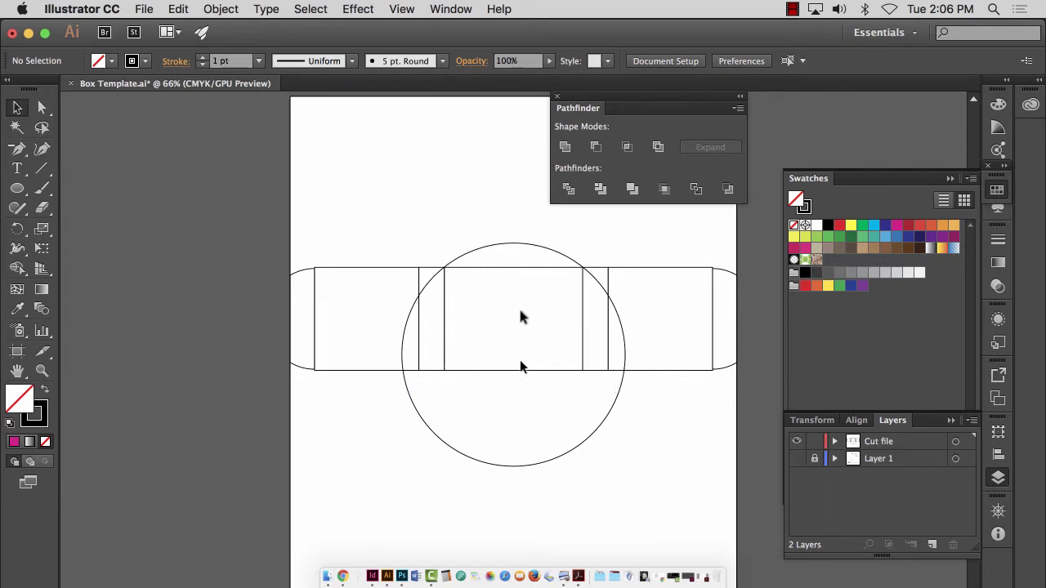
pyautogui.click(509, 245)
pyautogui.click(510, 245)
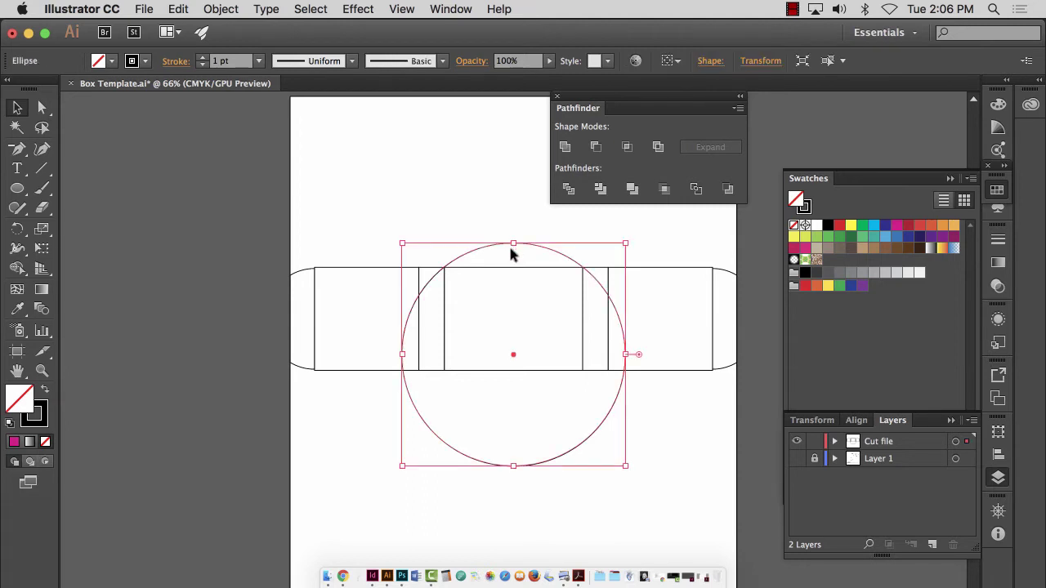
pyautogui.hotkey('shift', 'Down')
pyautogui.hotkey('shift', 'Down')
pyautogui.hotkey('shift', 'Down')
pyautogui.hotkey('shift', 'Down')
pyautogui.hotkey('shift', 'Down')
pyautogui.hotkey('shift', 'Down')
pyautogui.hotkey('shift', 'Down')
pyautogui.hotkey('shift', 'Down')
pyautogui.hotkey('shift', 'Down')
pyautogui.hotkey('shift', 'Down')
pyautogui.hotkey('shift', 'Down')
pyautogui.hotkey('shift', 'Down')
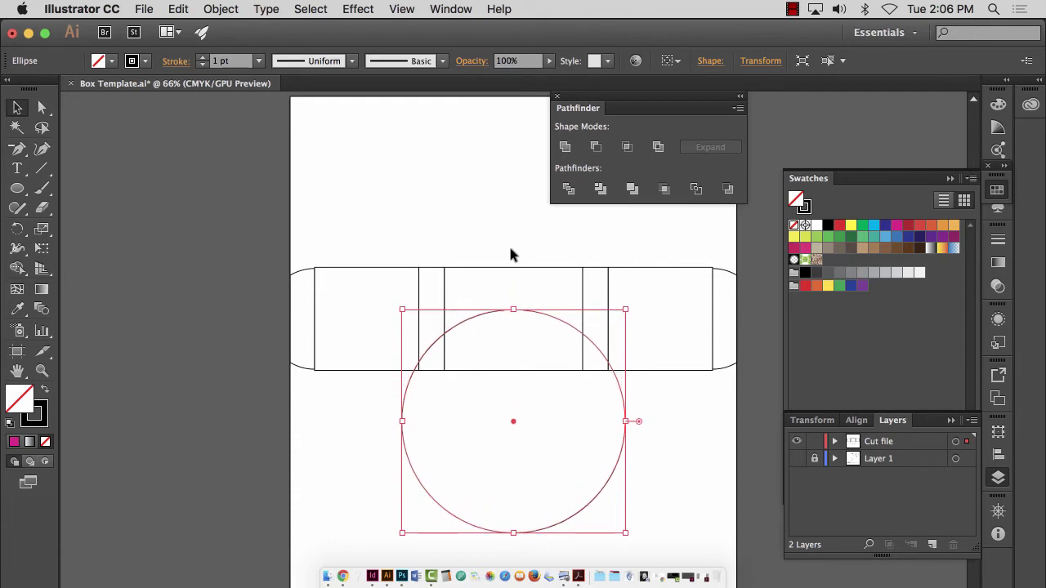
pyautogui.hotkey('shift', 'Down')
pyautogui.hotkey('shift', 'Down')
pyautogui.hotkey('shift', 'Down')
pyautogui.hotkey('shift', 'Down')
pyautogui.hotkey('shift', 'Down')
pyautogui.hotkey('shift', 'Down')
pyautogui.hotkey('shift', 'Down')
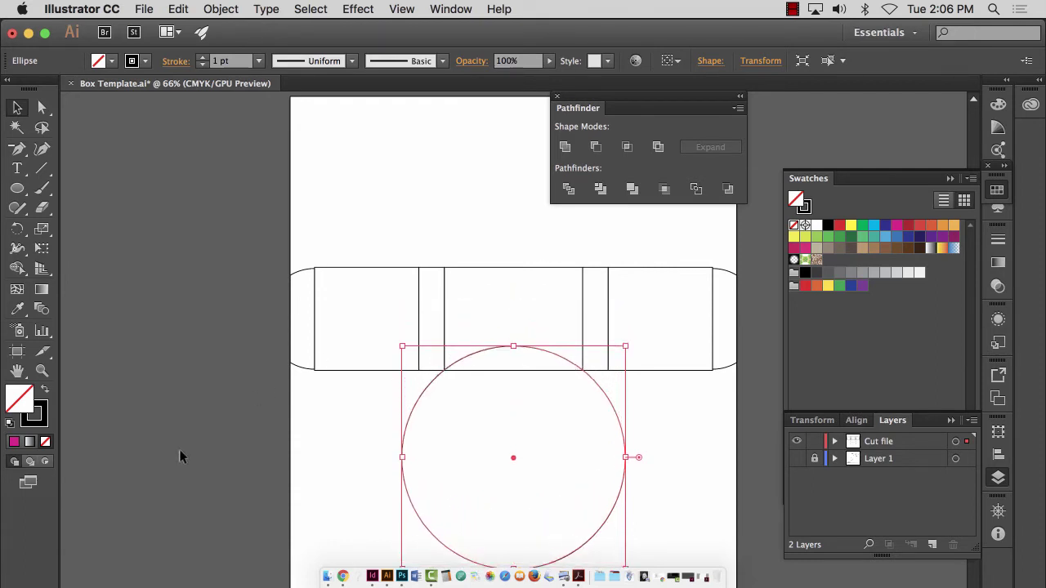
# Step: Check the circle's fit at the centre panel's bottom corners, trying a slight downward nudge and reversing it
pyautogui.click(42, 370)
pyautogui.moveTo(448, 350); pyautogui.dragTo(766, 469)
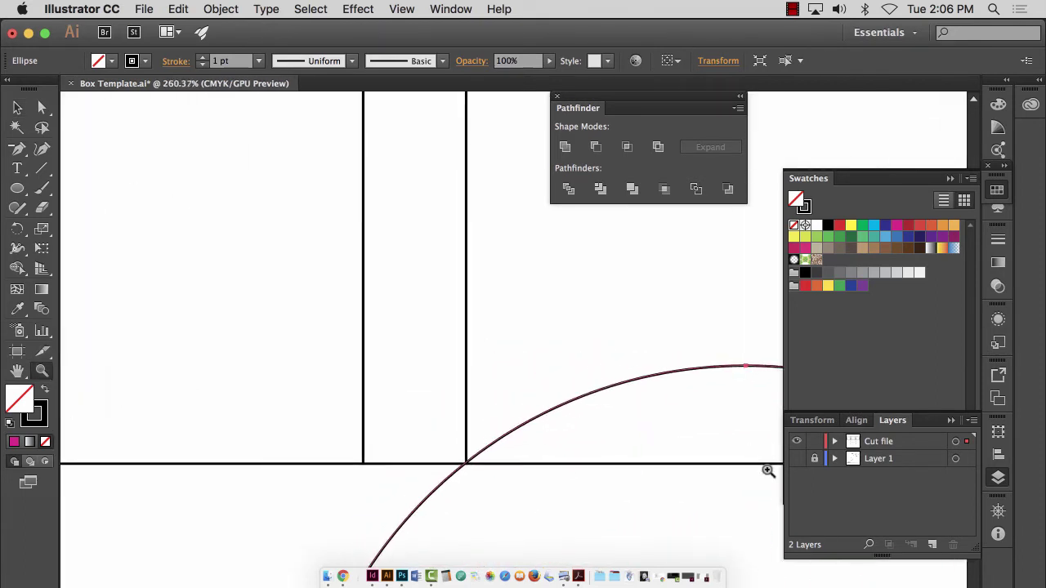
pyautogui.moveTo(600, 441); pyautogui.dragTo(443, 373)
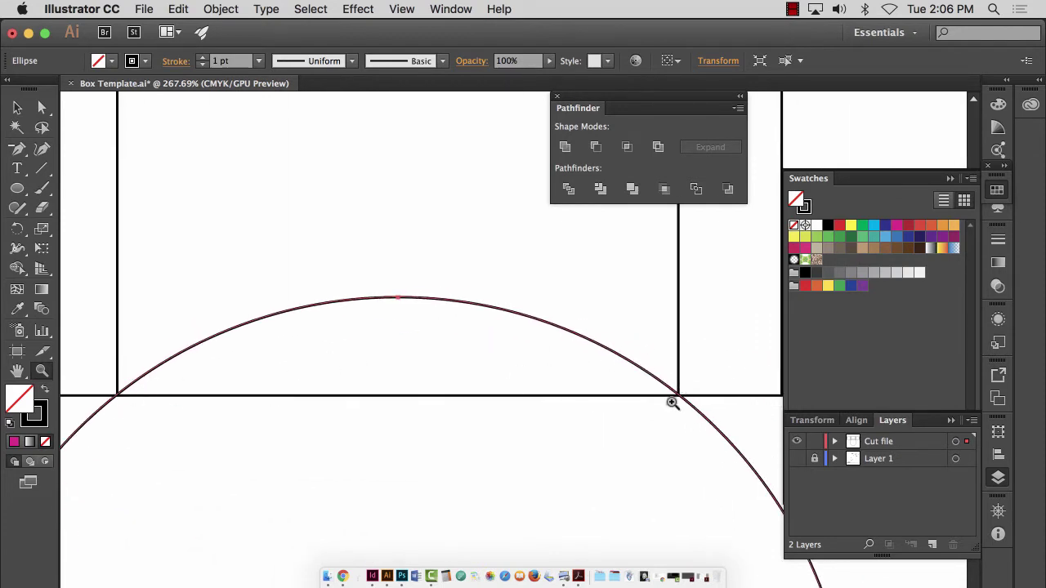
pyautogui.press('v')
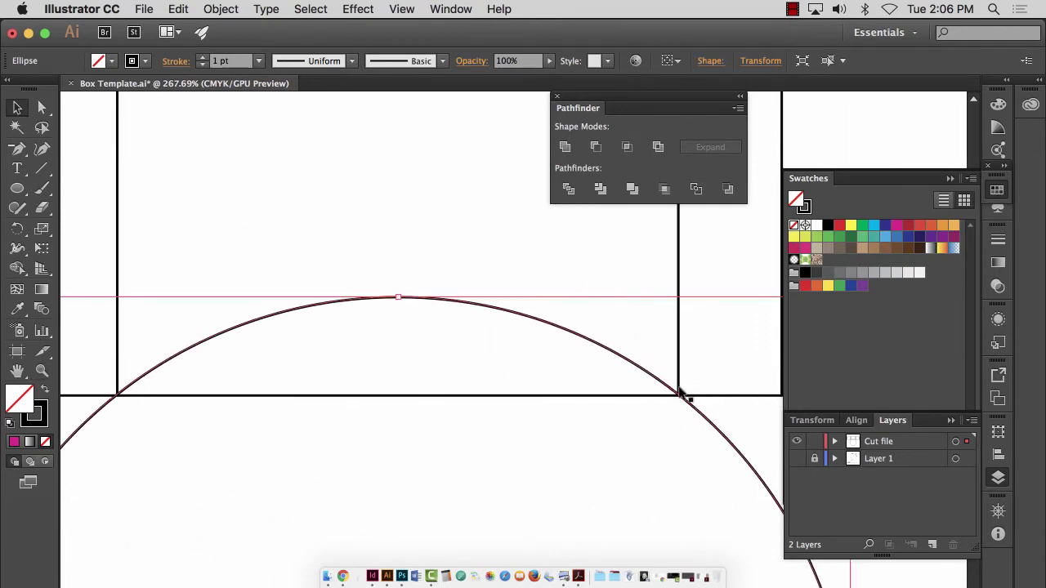
pyautogui.press('Down')
pyautogui.press('Down')
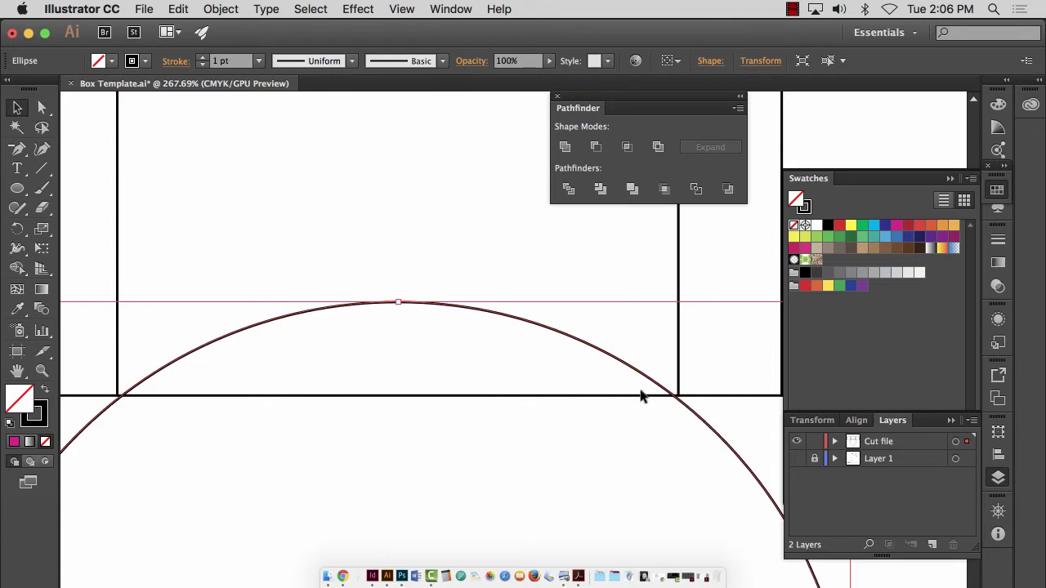
pyautogui.press('Up')
pyautogui.press('Up')
pyautogui.press('super+0')
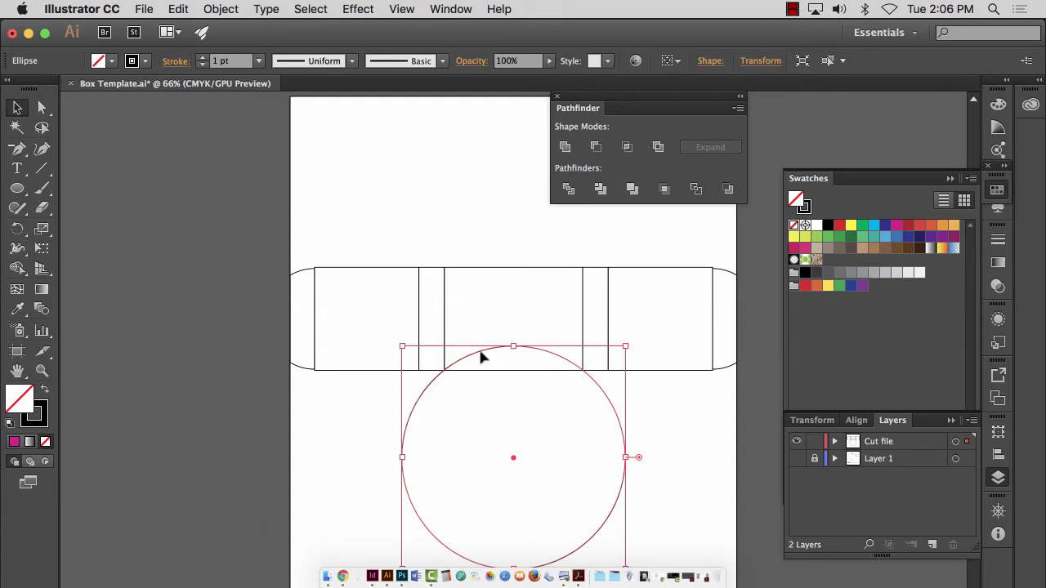
# Step: Duplicate the circle straight up above the centre panel and nudge the copy up until its lower arc nears the panel's top corners
pyautogui.moveTo(484, 357); pyautogui.dragTo(502, 109)
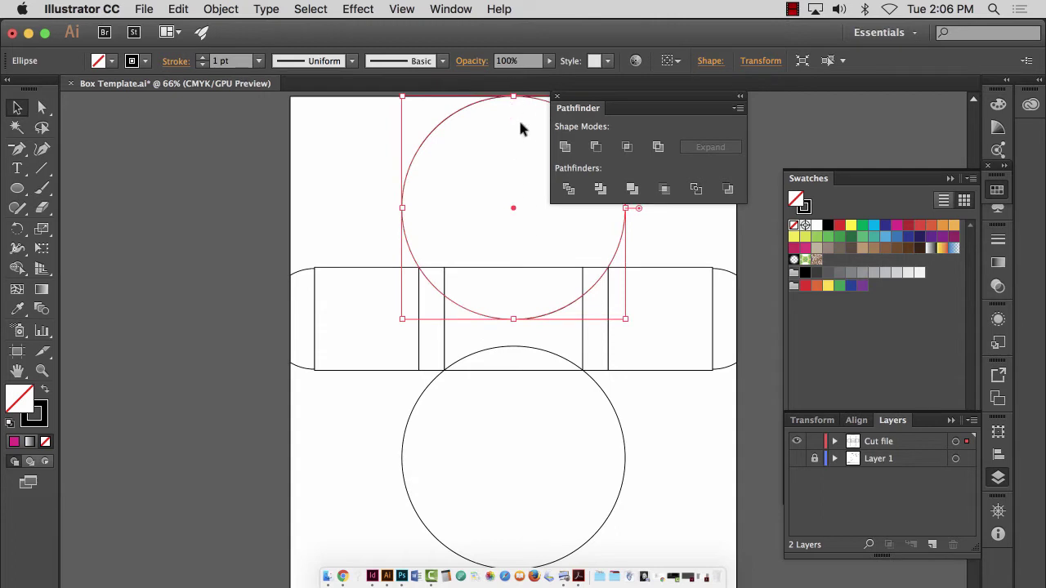
pyautogui.scroll(3, 532, 292)
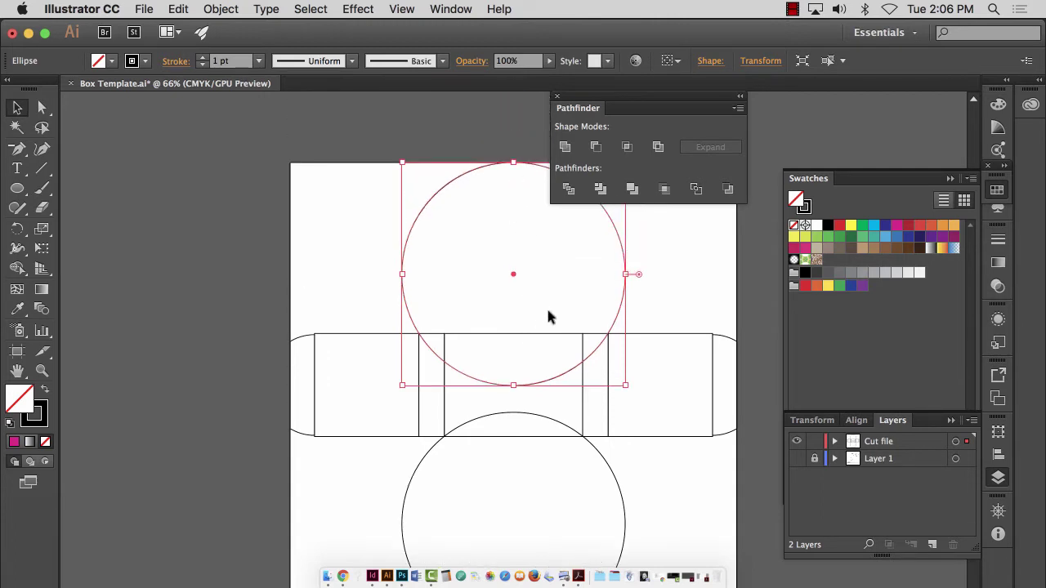
pyautogui.hotkey('shift', 'Up')
pyautogui.hotkey('shift', 'Up')
pyautogui.hotkey('shift', 'Up')
pyautogui.hotkey('shift', 'Up')
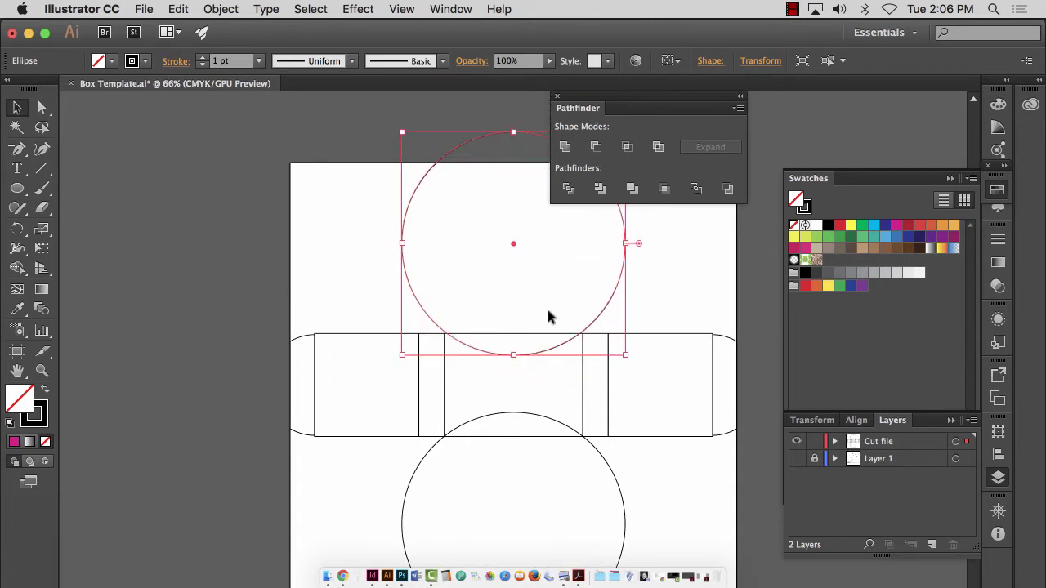
# Step: Fine-tune the upper circle downward until its lower arc passes exactly through the centre panel's top-left corner
pyautogui.click(41, 371)
pyautogui.moveTo(441, 311); pyautogui.dragTo(750, 521)
pyautogui.click(17, 107)
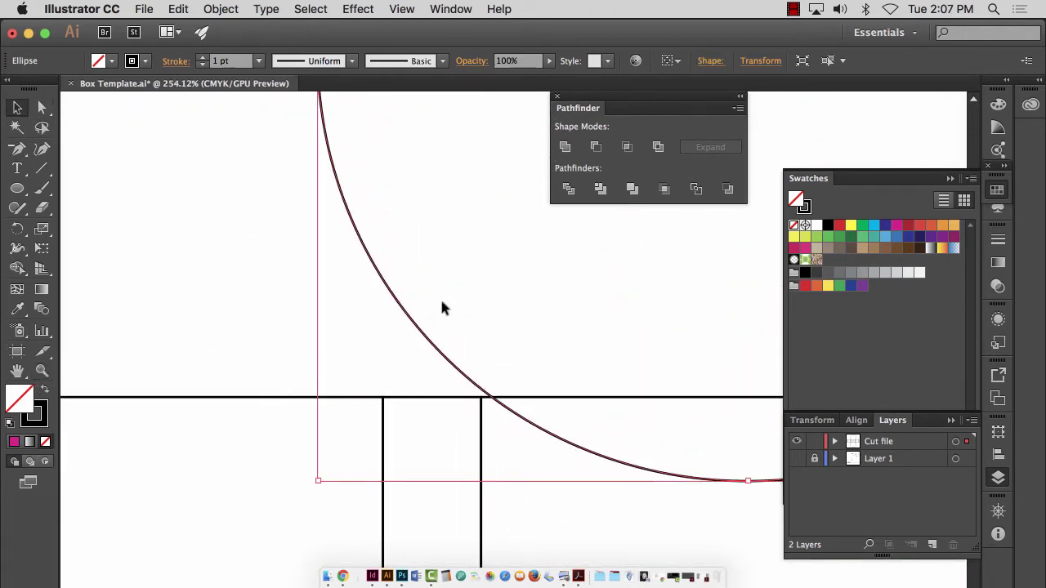
pyautogui.press('Down')
pyautogui.press('Down')
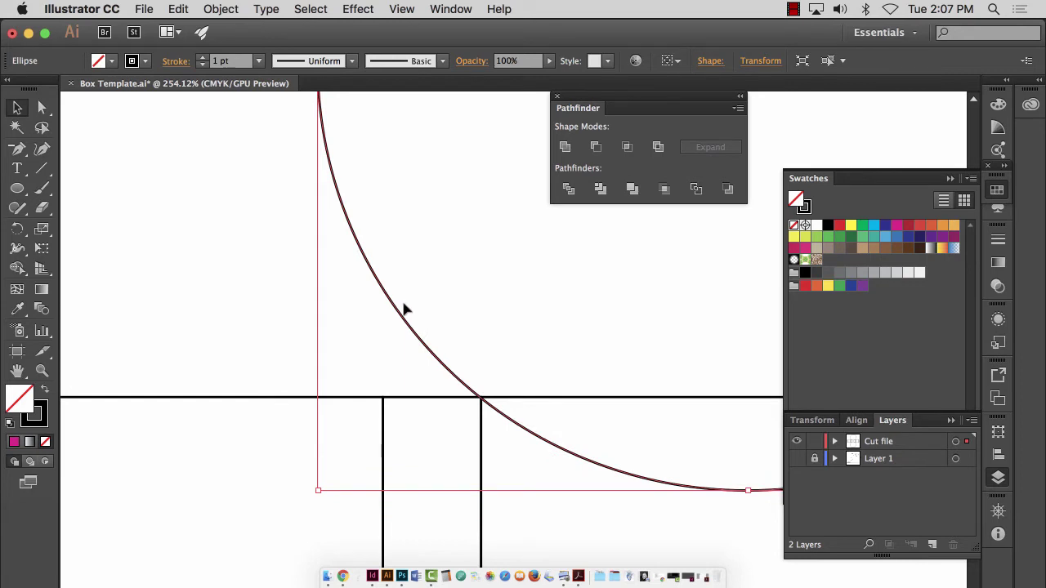
pyautogui.press('super+0')
pyautogui.click(335, 480)
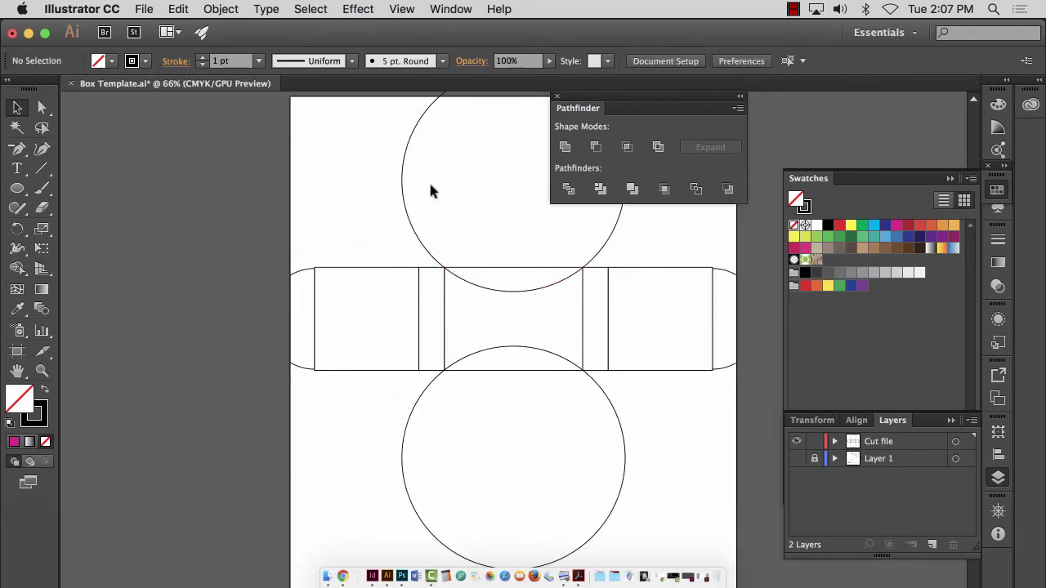
# Step: Fill both the upper and the lower circle with yellow
pyautogui.click(505, 177)
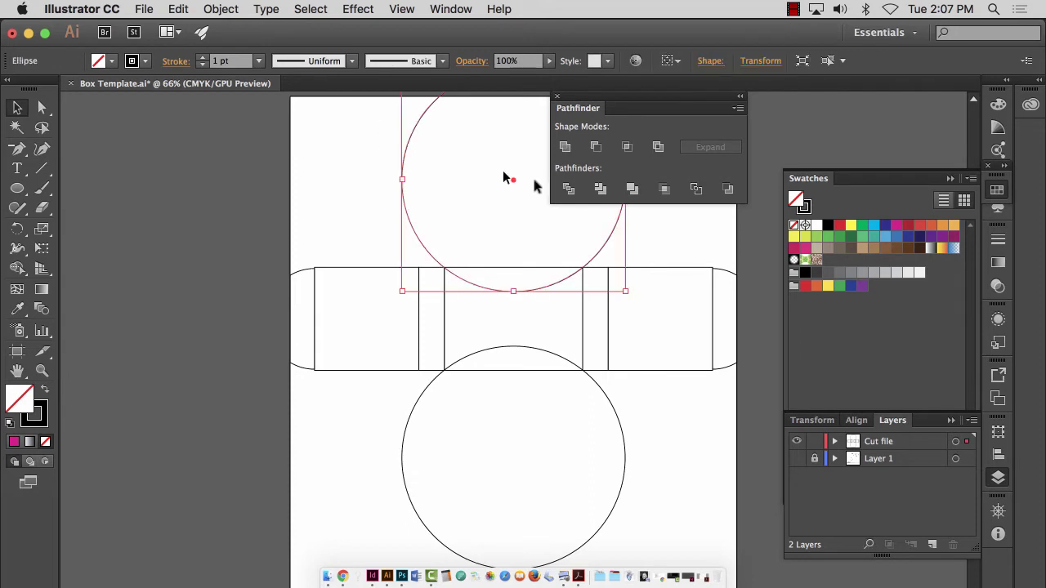
pyautogui.click(829, 287)
pyautogui.click(402, 457)
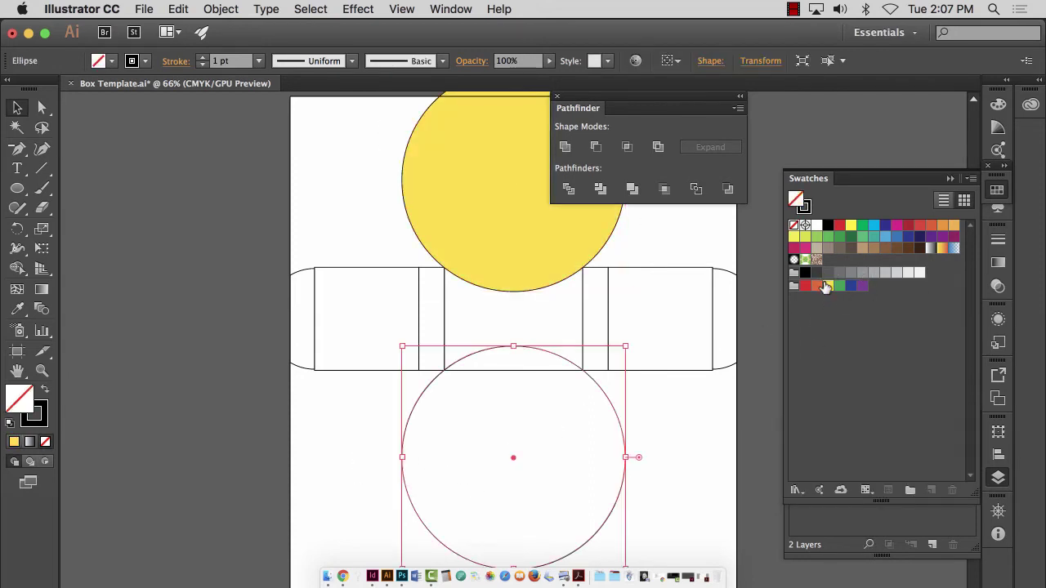
pyautogui.click(827, 286)
# Step: Fill the centre panel's rectangle between the two narrow side strips with cyan blue
pyautogui.click(445, 302)
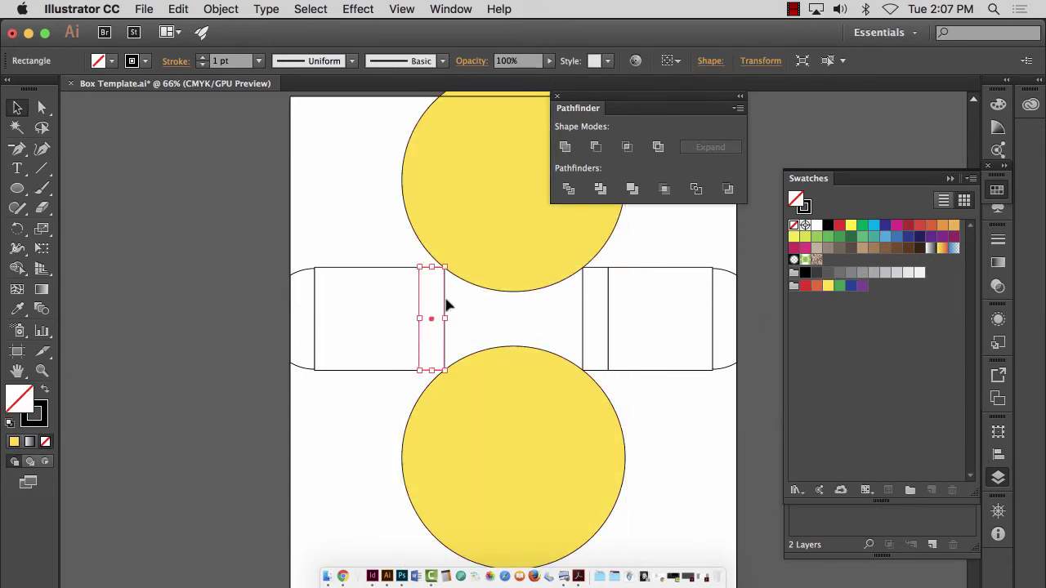
pyautogui.click(563, 309)
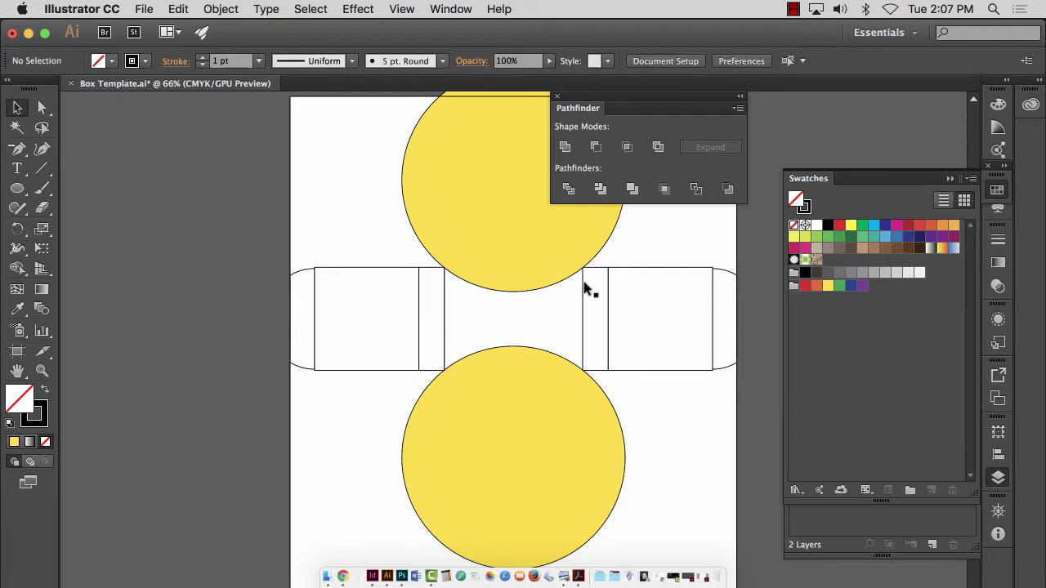
pyautogui.click(584, 286)
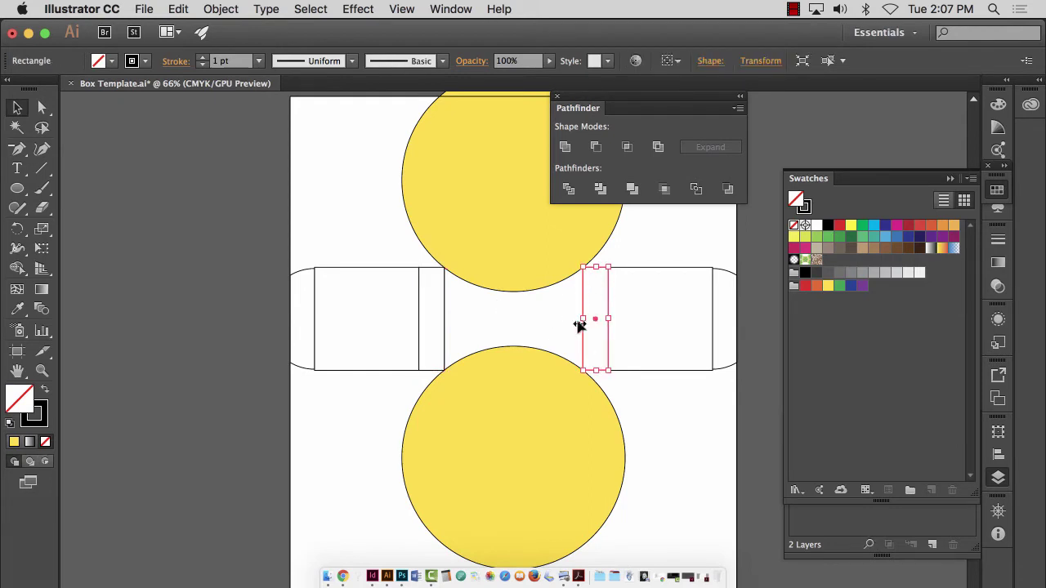
pyautogui.click(654, 407)
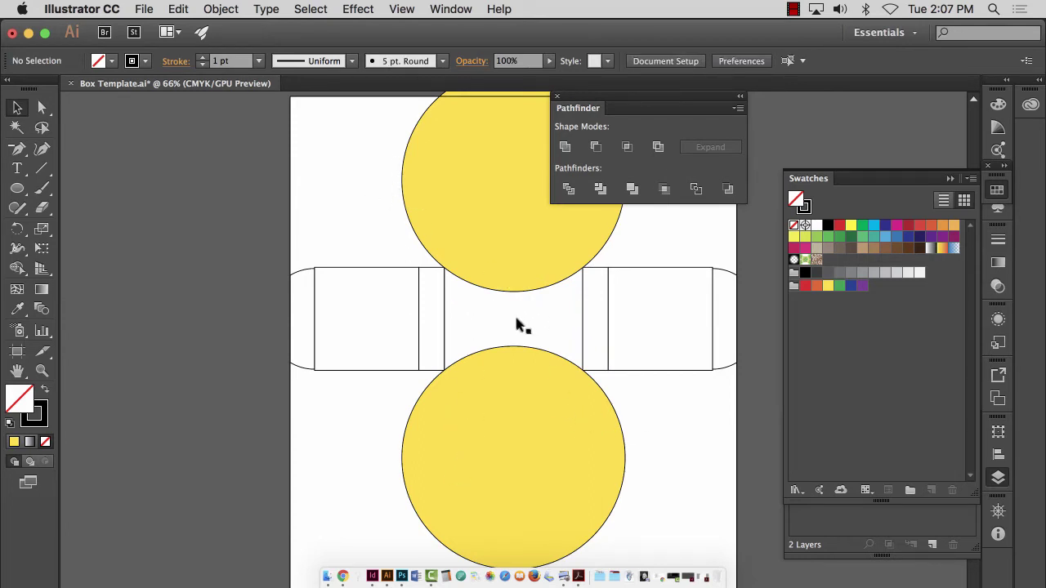
pyautogui.click(517, 325)
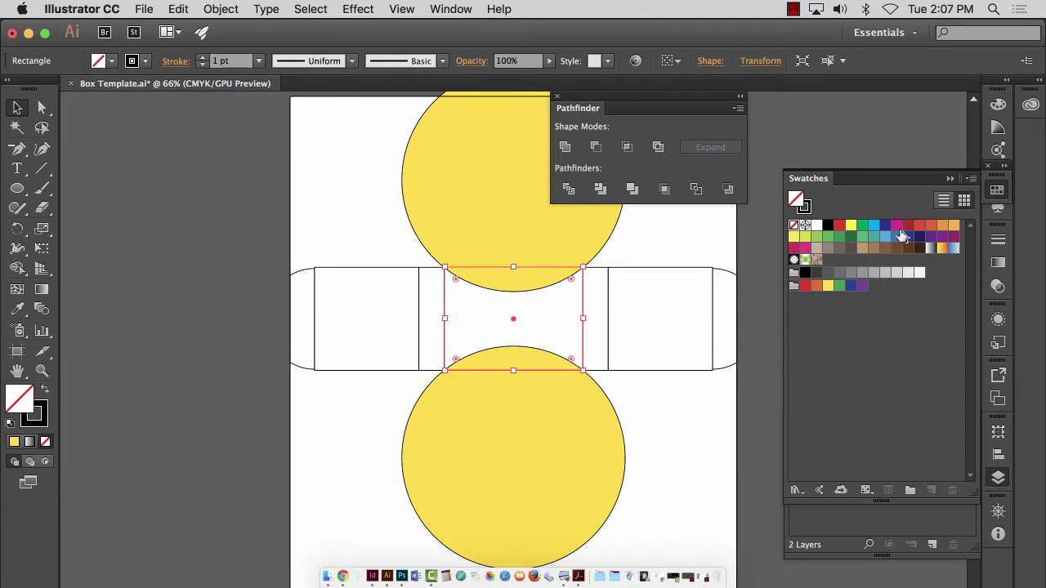
pyautogui.click(873, 225)
pyautogui.click(665, 463)
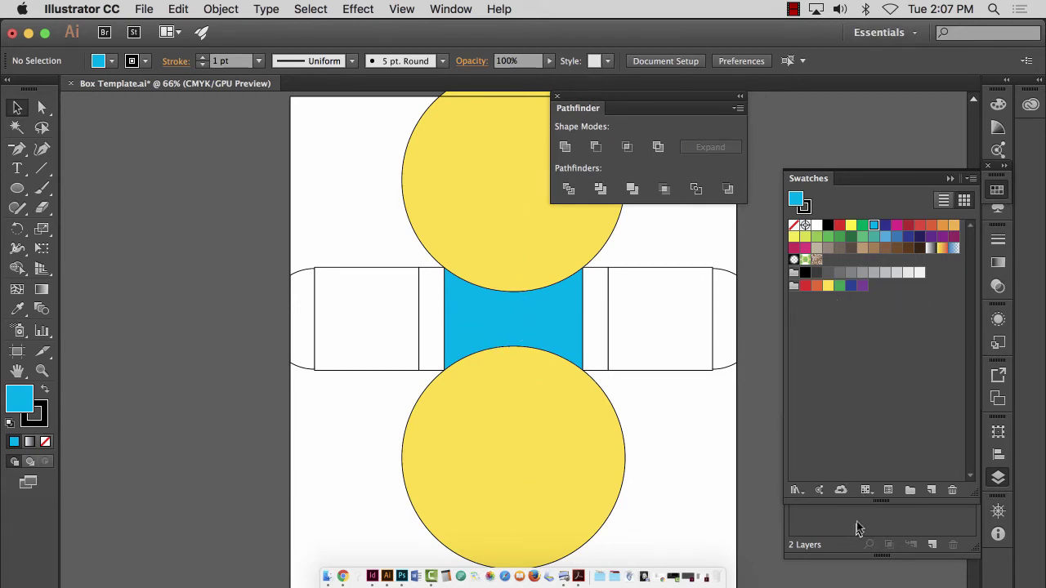
# Step: Switch visibility from the Cut file layer to Layer 1 to check the scanned curved folds, and switch back to the Cut file
pyautogui.click(884, 520)
pyautogui.click(797, 441)
pyautogui.click(798, 458)
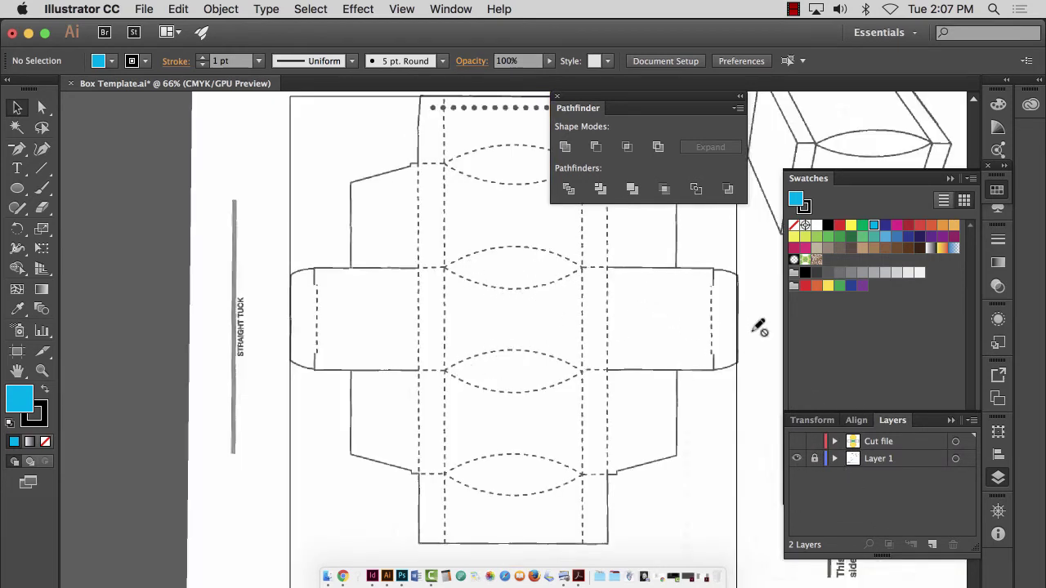
pyautogui.click(797, 441)
pyautogui.click(798, 459)
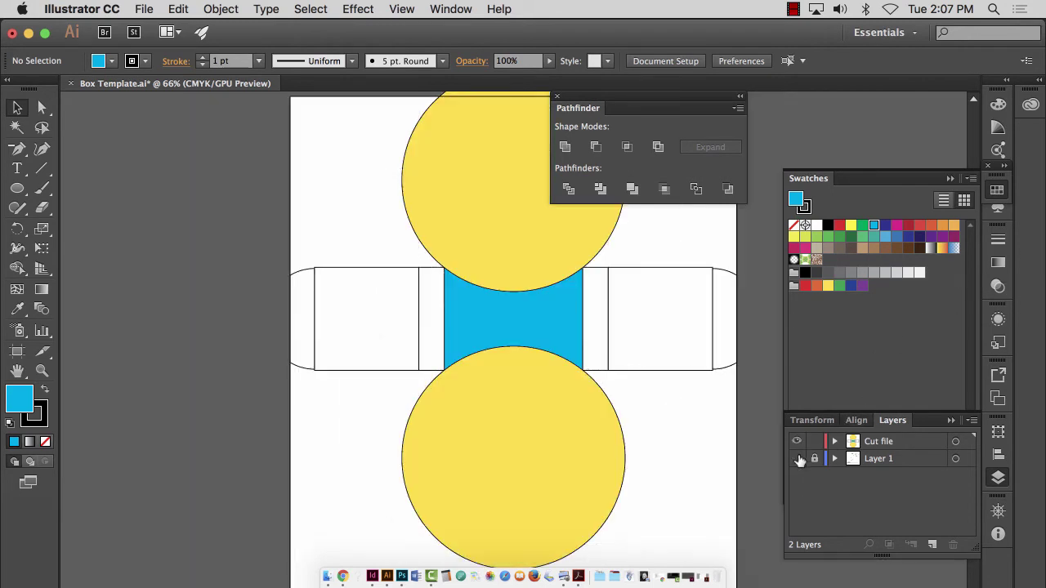
# Step: Try to intersect both yellow circles and the blue centre panel in a single Pathfinder operation
pyautogui.click(18, 108)
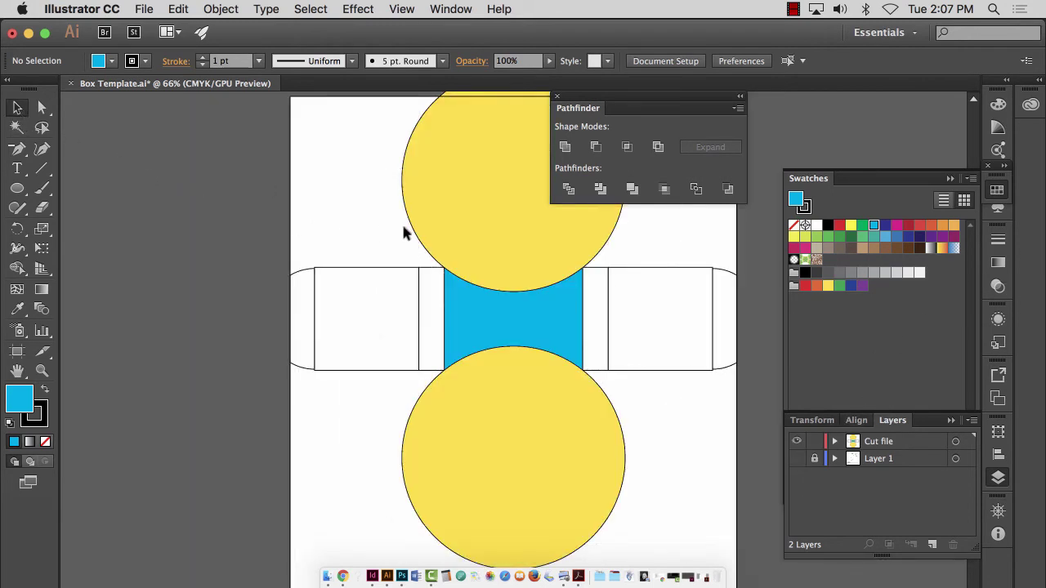
pyautogui.click(460, 204)
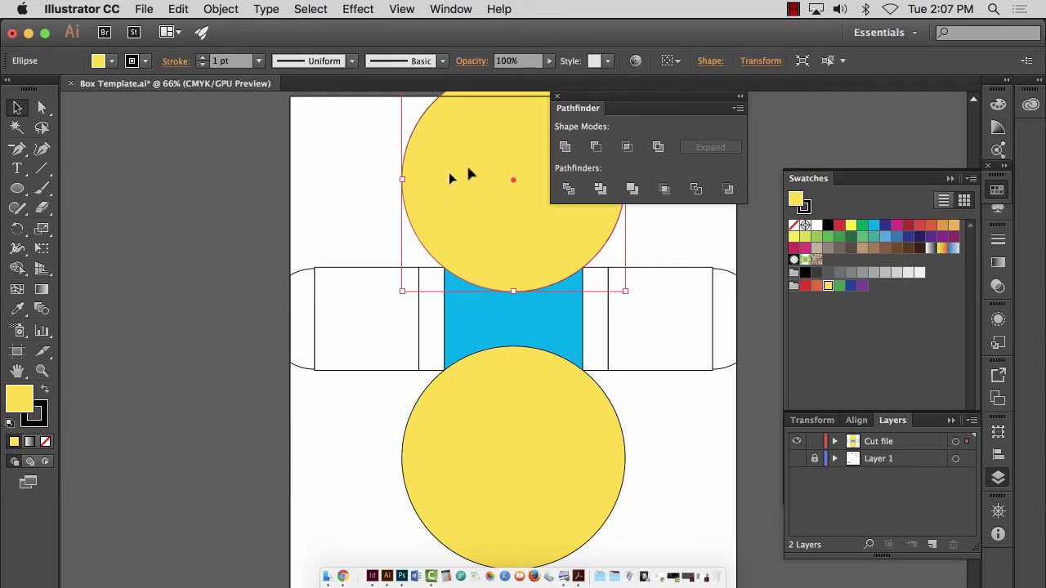
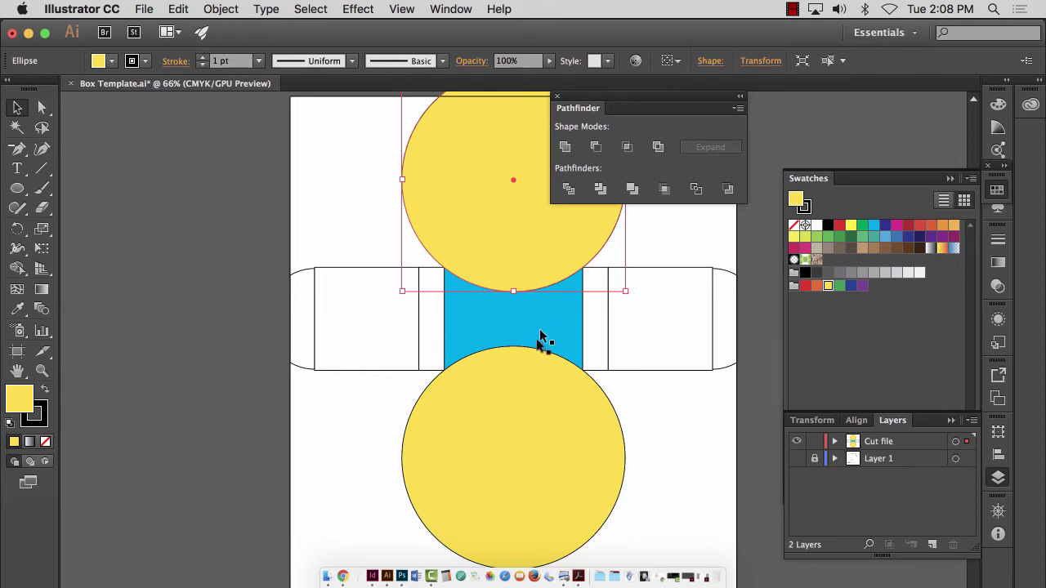
pyautogui.keyDown('shift'); pyautogui.click(492, 418); pyautogui.keyUp('shift')
pyautogui.keyDown('shift'); pyautogui.click(477, 316); pyautogui.keyUp('shift')
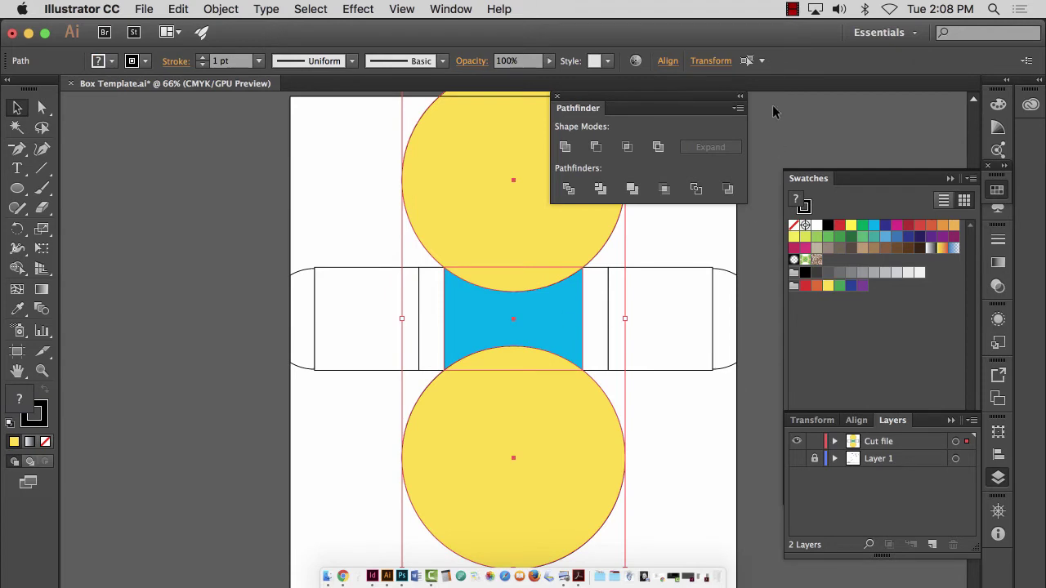
pyautogui.click(627, 148)
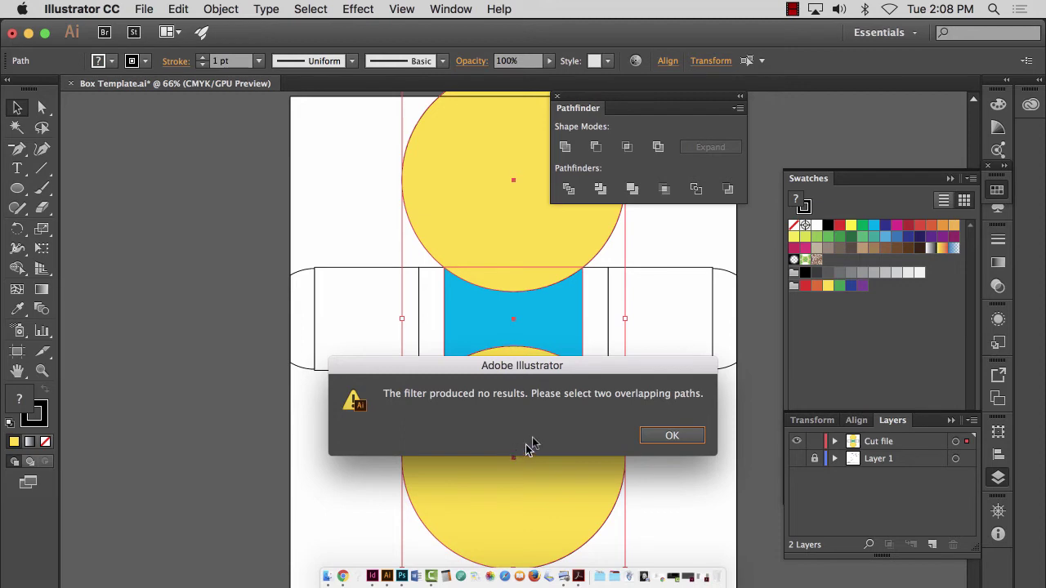
pyautogui.click(671, 435)
# Step: Try intersecting the upper circle with the centre panel, undo it, and cut the circle out of the panel with Minus Front
pyautogui.click(298, 201)
pyautogui.click(482, 201)
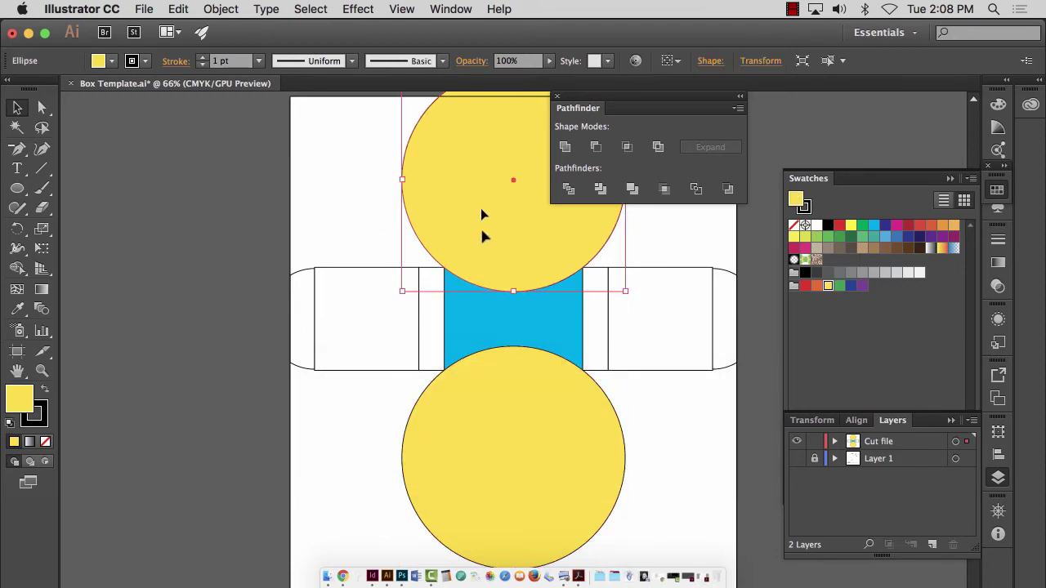
pyautogui.keyDown('shift'); pyautogui.click(478, 319); pyautogui.keyUp('shift')
pyautogui.click(627, 147)
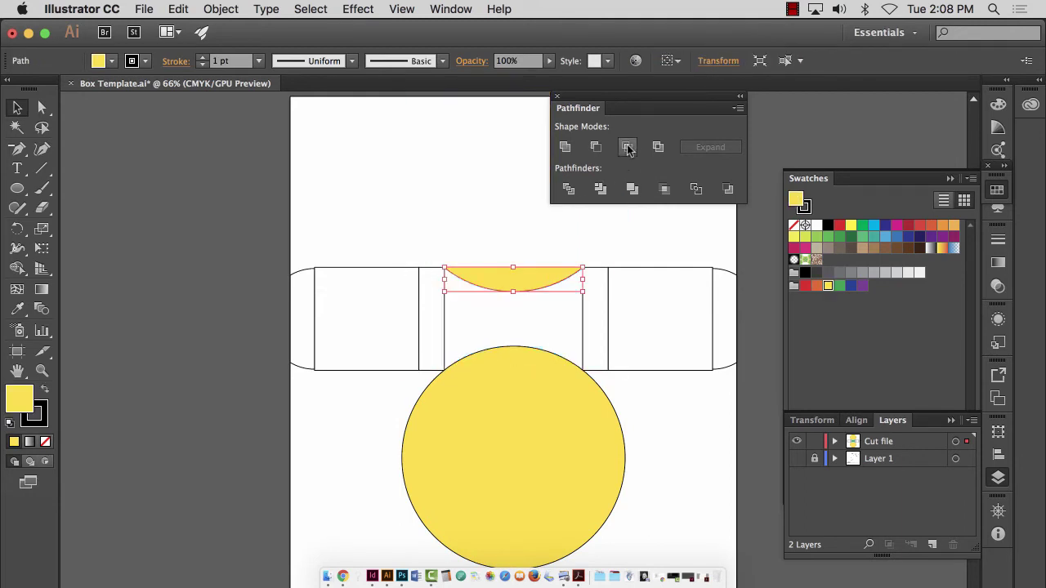
pyautogui.press('super+z')
pyautogui.click(596, 147)
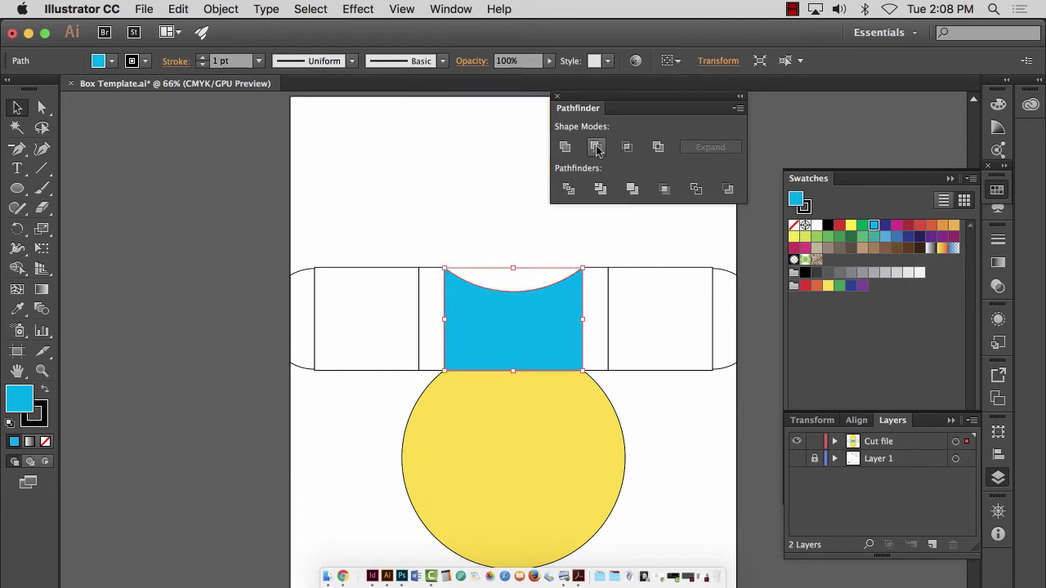
pyautogui.click(644, 519)
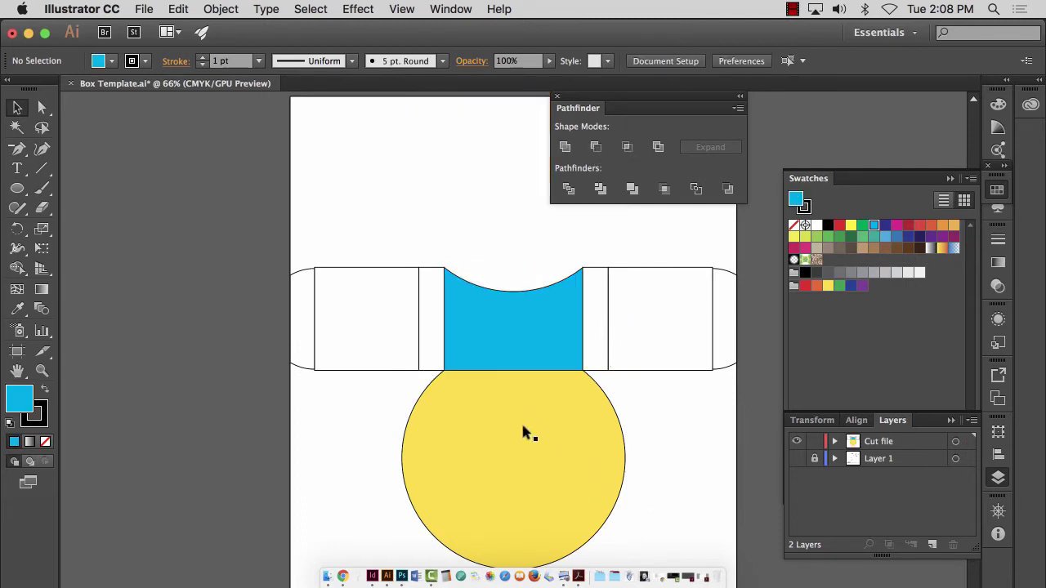
# Step: Try Intersect on the lower circle and the centre panel, and undo it
pyautogui.click(531, 425)
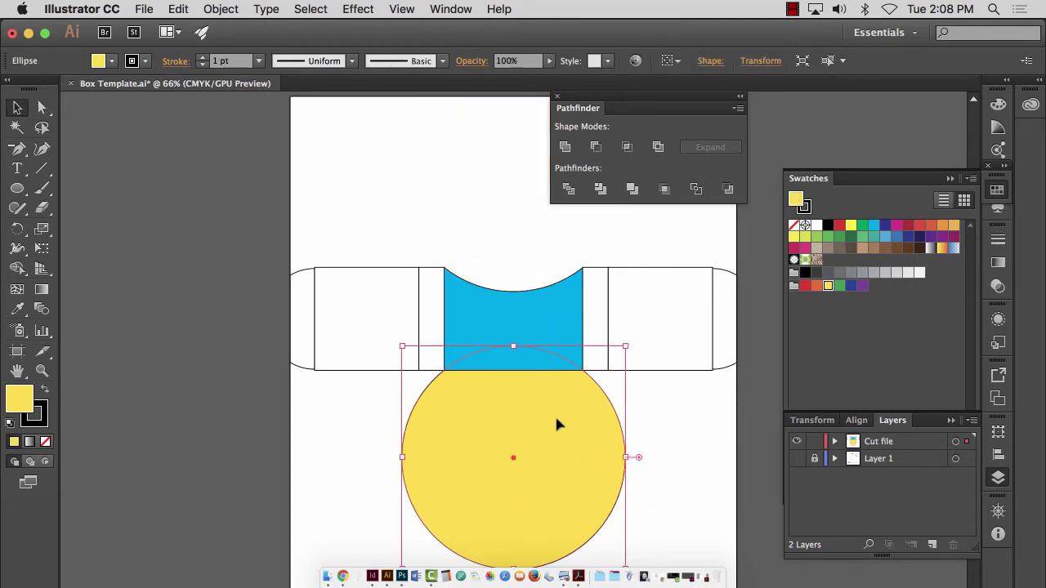
pyautogui.keyDown('shift'); pyautogui.click(544, 310); pyautogui.keyUp('shift')
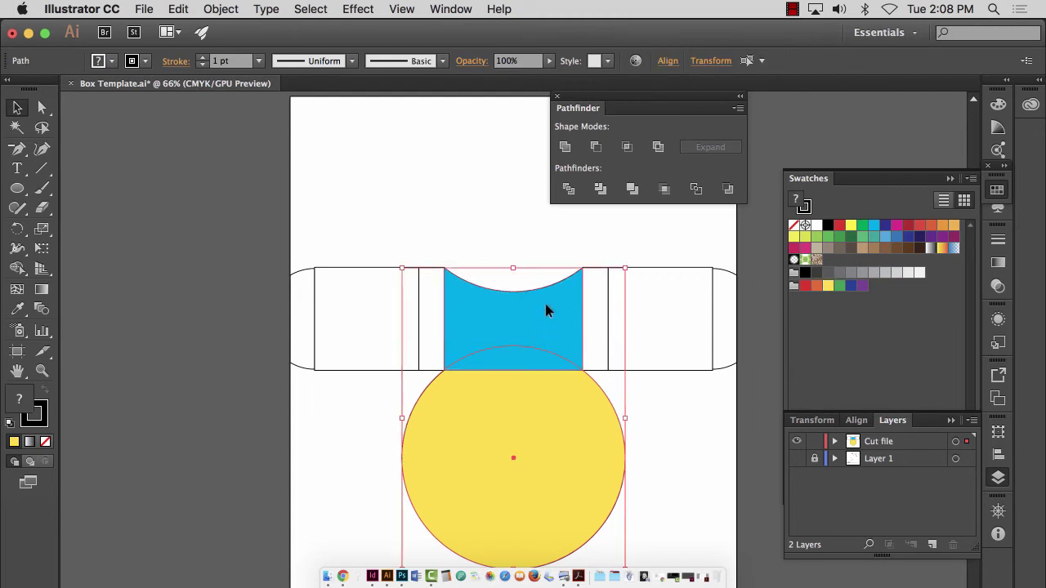
pyautogui.click(626, 146)
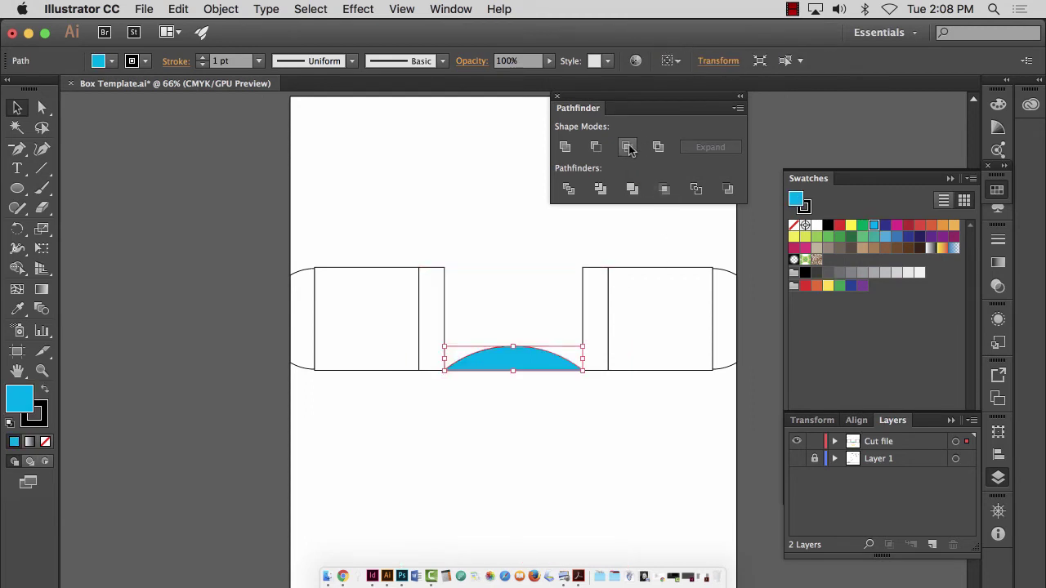
pyautogui.press('cmd+z')
pyautogui.click(584, 555)
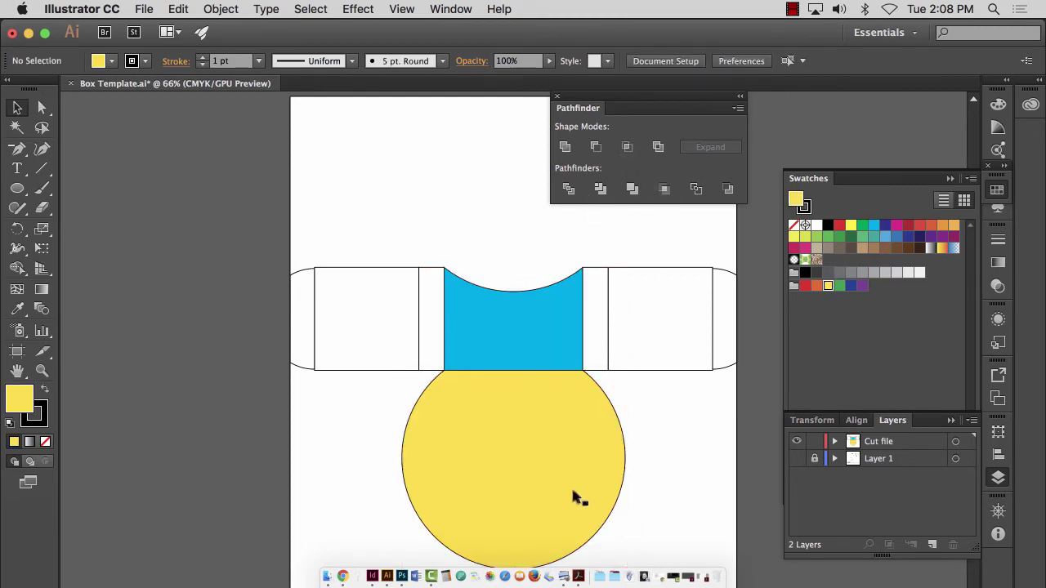
# Step: Try Minus Front on the centre panel and the lower circle, and undo it
pyautogui.click(520, 364)
pyautogui.keyDown('shift'); pyautogui.click(520, 436); pyautogui.keyUp('shift')
pyautogui.click(596, 146)
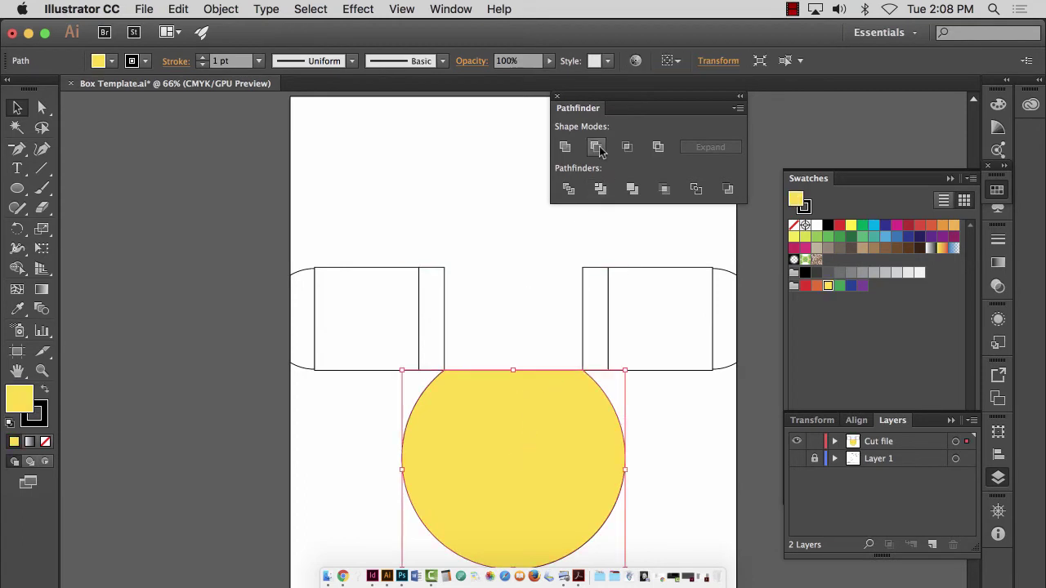
pyautogui.press('cmd+z')
pyautogui.click(684, 378)
# Step: Bring the lower yellow circle forward so it is stacked above the blue centre panel
pyautogui.click(478, 467)
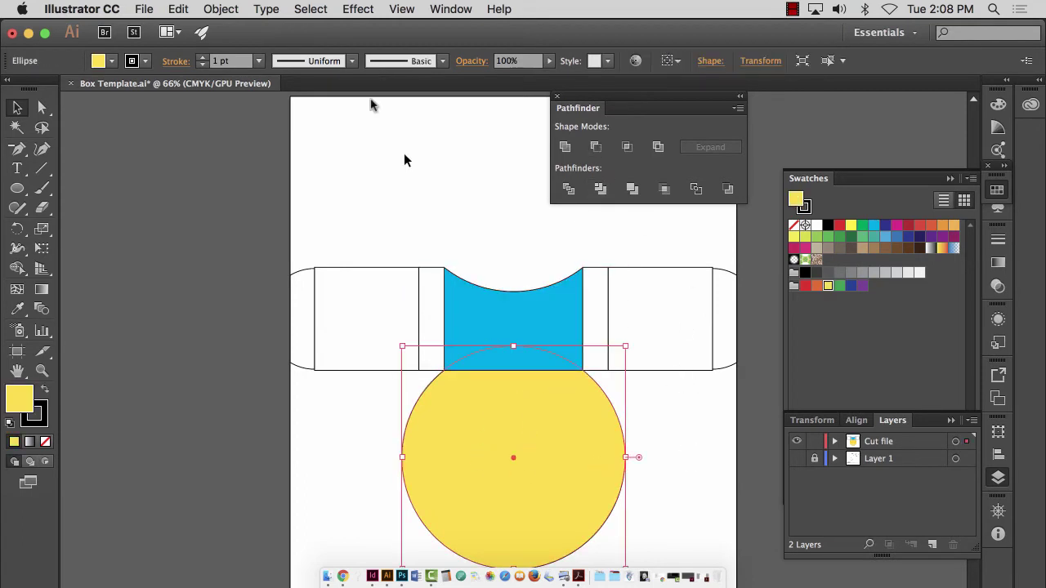
pyautogui.click(221, 7)
pyautogui.moveTo(237, 44)
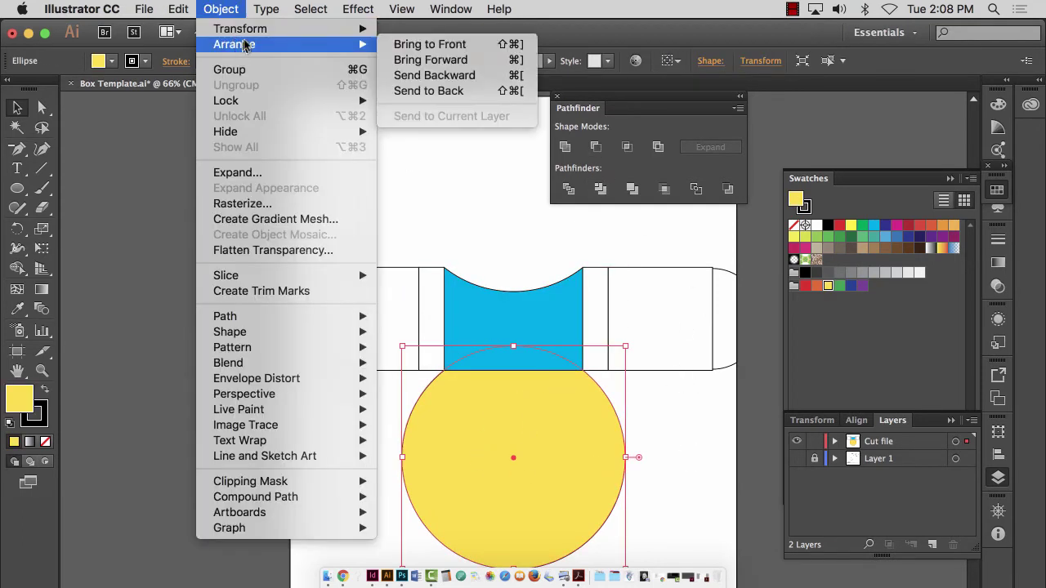
pyautogui.click(429, 59)
pyautogui.click(694, 536)
# Step: Try to apply Intersect with only the blue centre panel selected
pyautogui.click(549, 312)
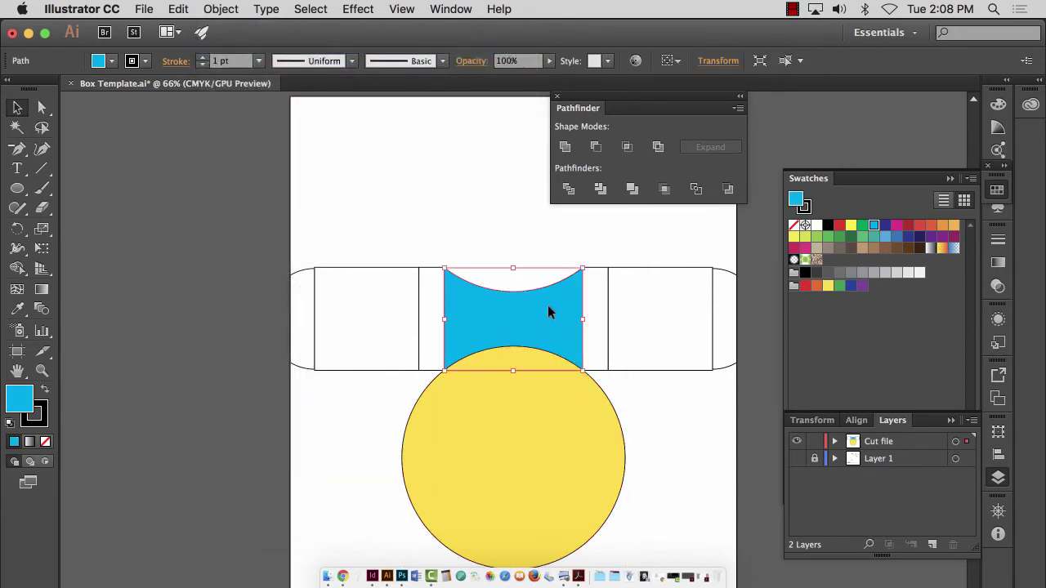
pyautogui.click(627, 148)
pyautogui.click(668, 437)
# Step: Cut the lower yellow circle out of the blue centre panel with Minus Front
pyautogui.click(474, 367)
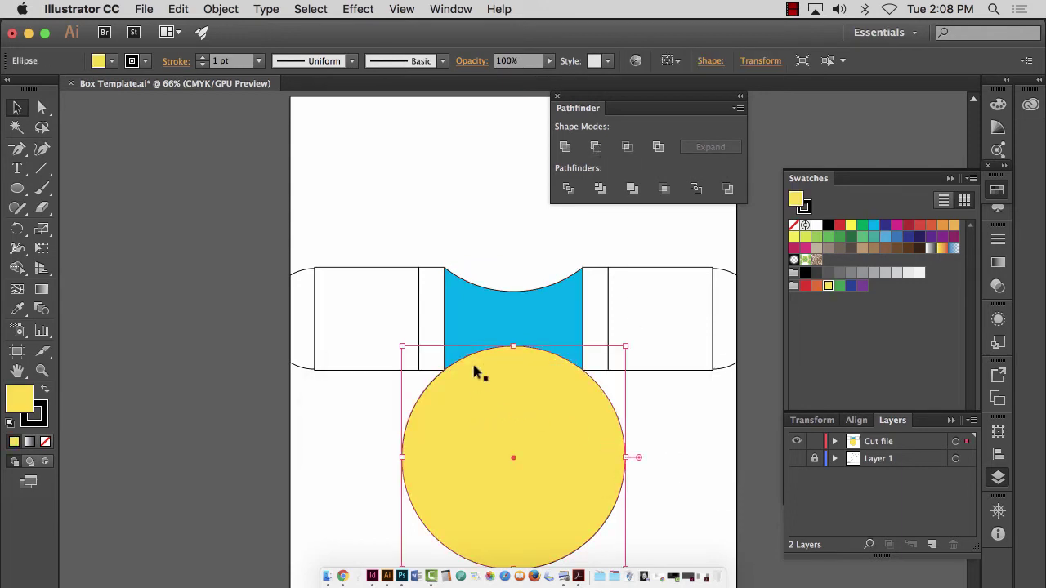
pyautogui.keyDown('shift'); pyautogui.click(483, 329); pyautogui.keyUp('shift')
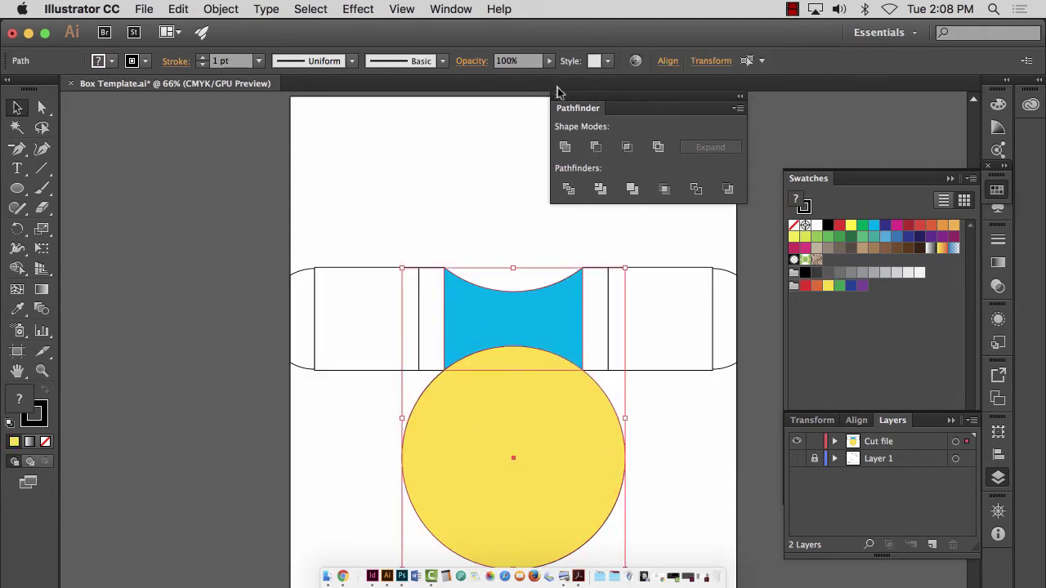
pyautogui.click(626, 147)
pyautogui.press('cmd+z')
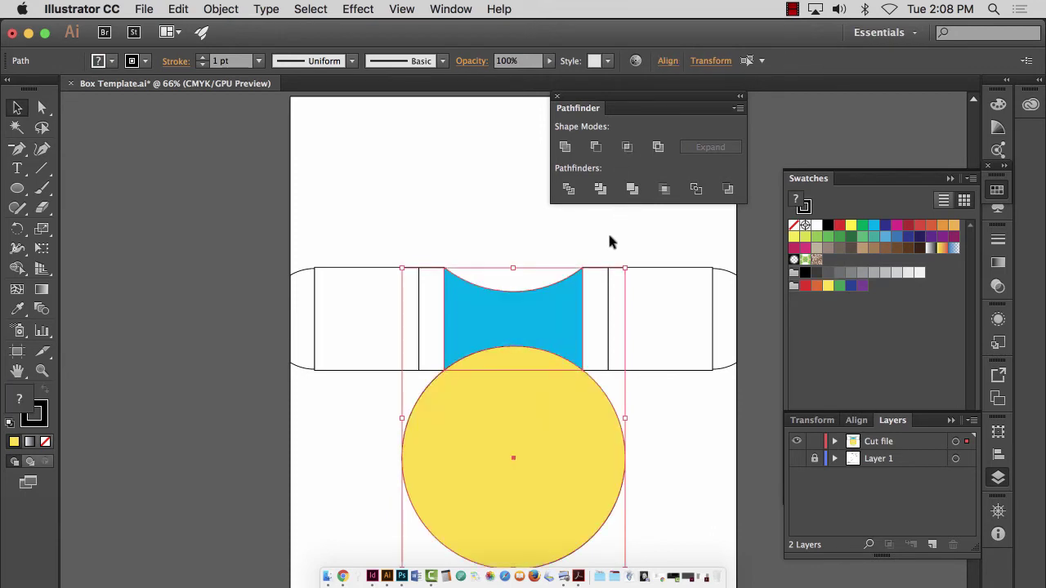
pyautogui.click(595, 147)
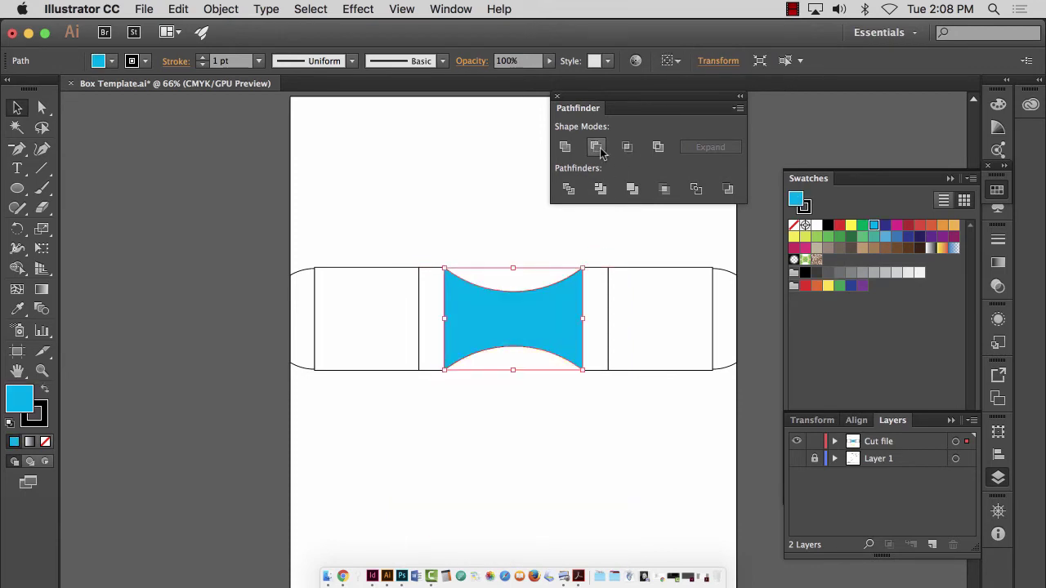
pyautogui.click(599, 491)
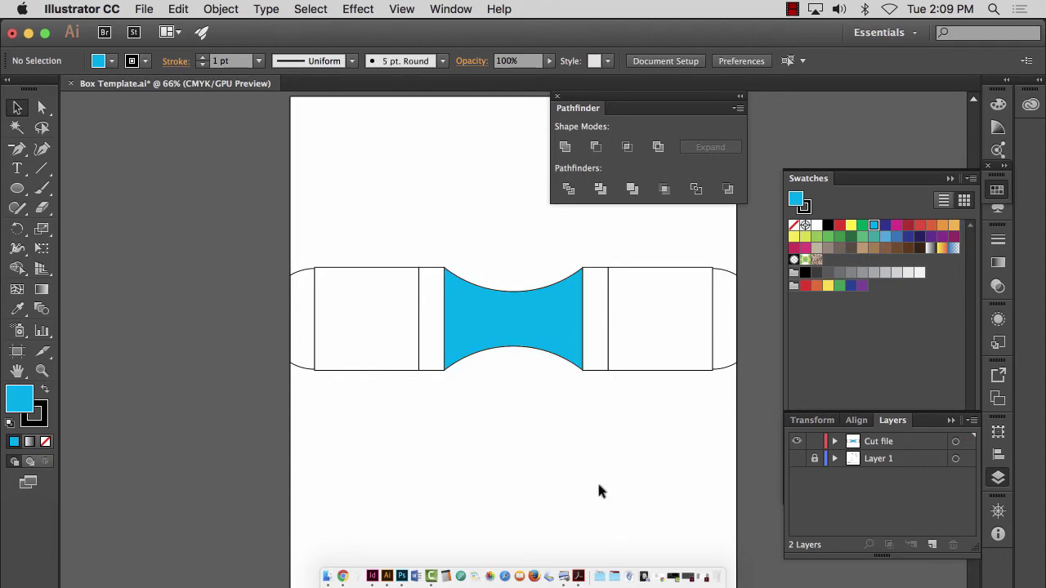
# Step: Remove the blue fill from the centre panel with the None swatch
pyautogui.click(527, 314)
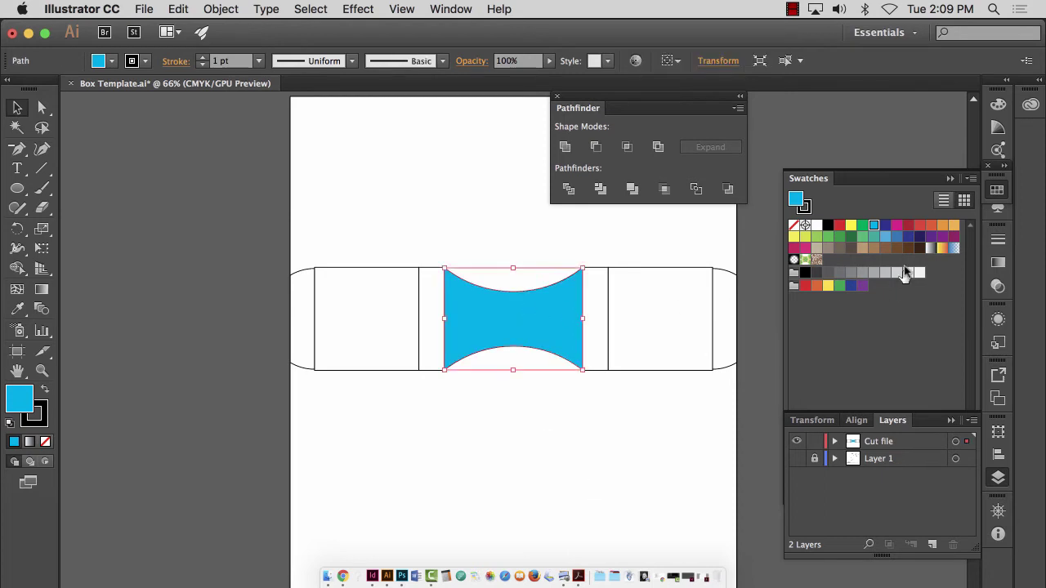
pyautogui.click(793, 225)
pyautogui.click(619, 469)
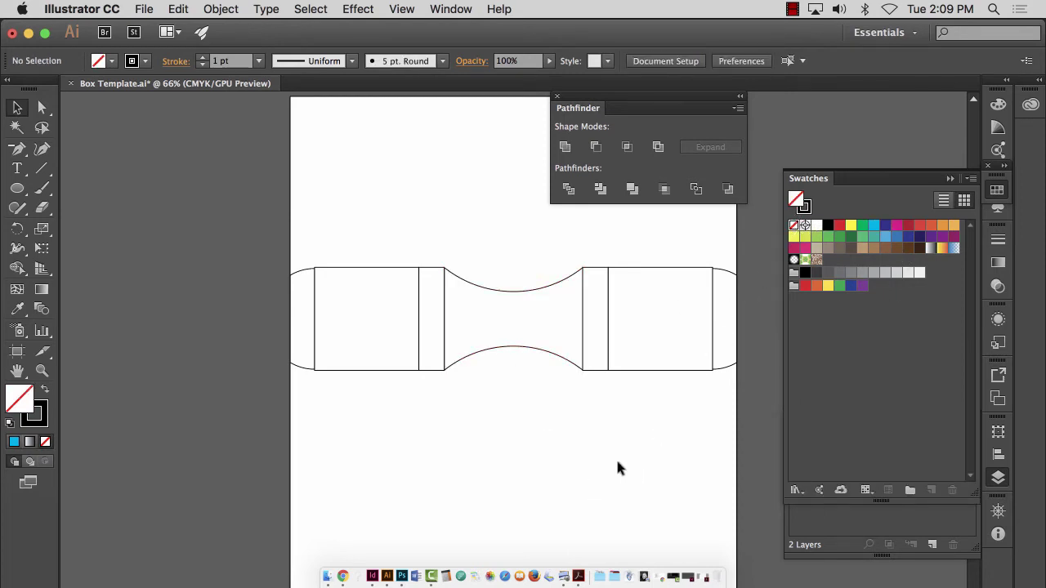
# Step: Compare the centre panel's curved edges with the scanned template on Layer 1, and hide that layer again
pyautogui.moveTo(892, 502); pyautogui.dragTo(866, 425)
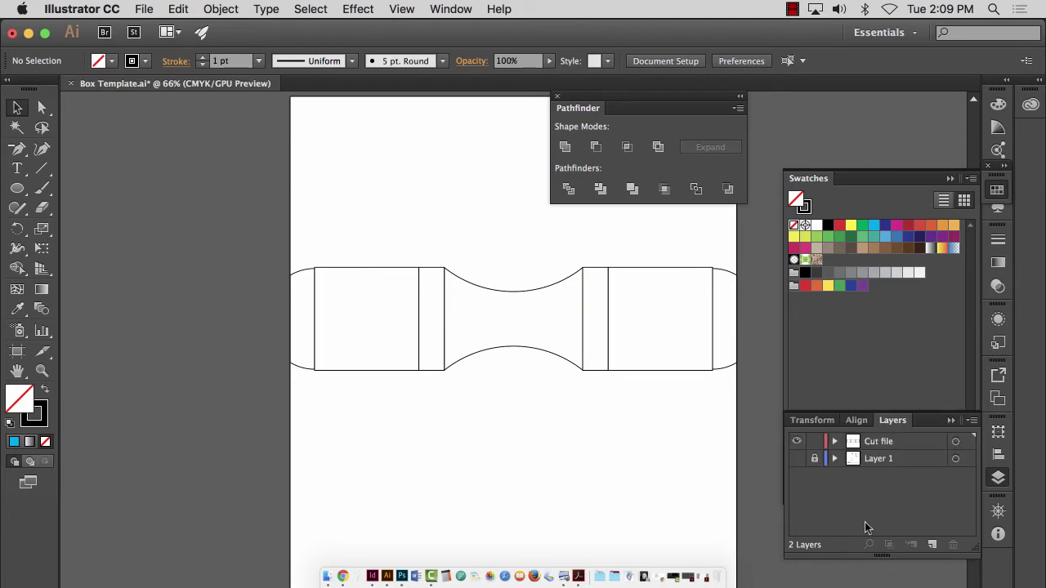
pyautogui.click(799, 459)
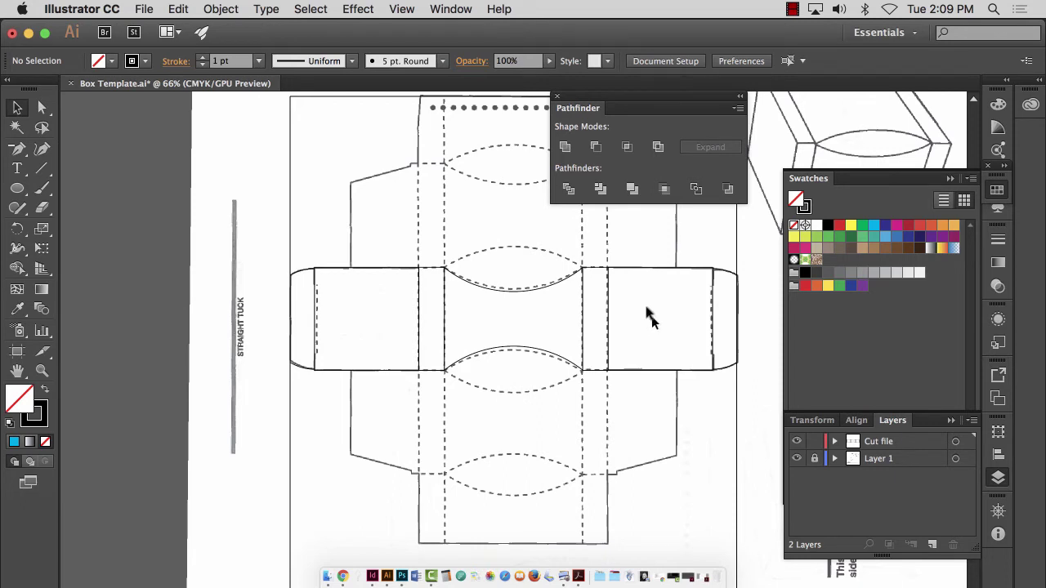
pyautogui.click(45, 371)
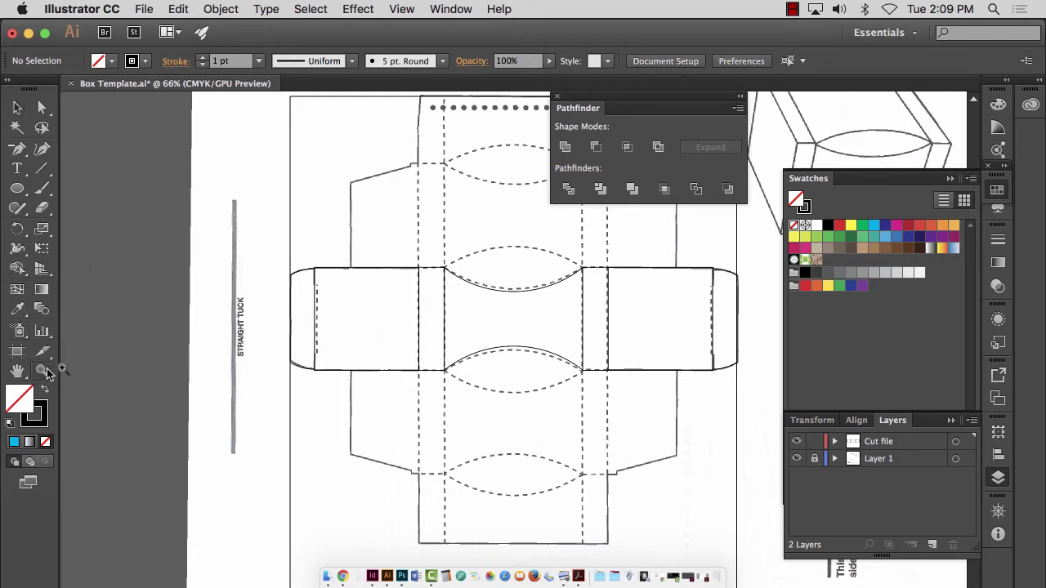
pyautogui.click(18, 110)
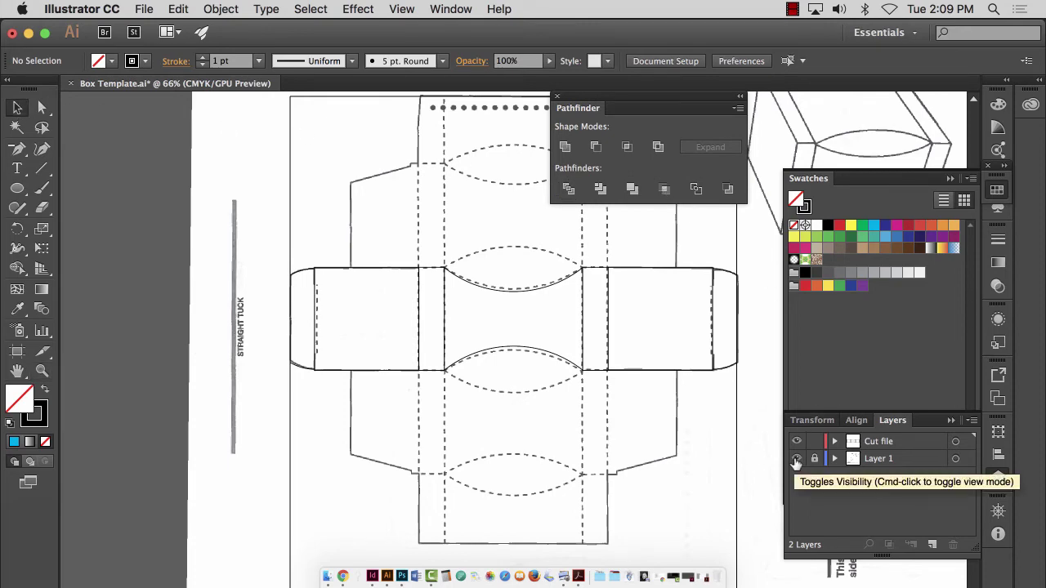
pyautogui.click(797, 460)
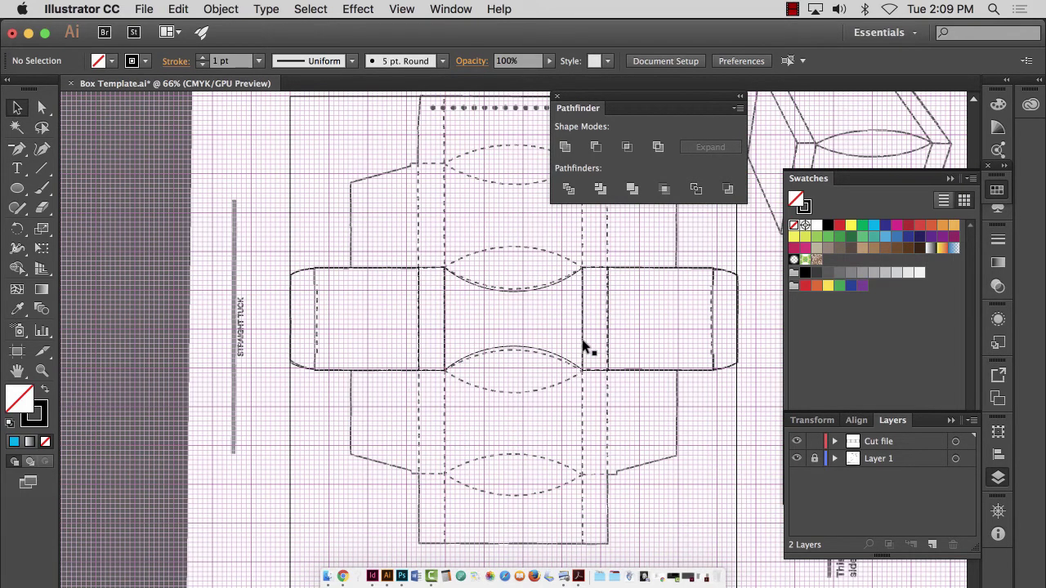
pyautogui.click(797, 459)
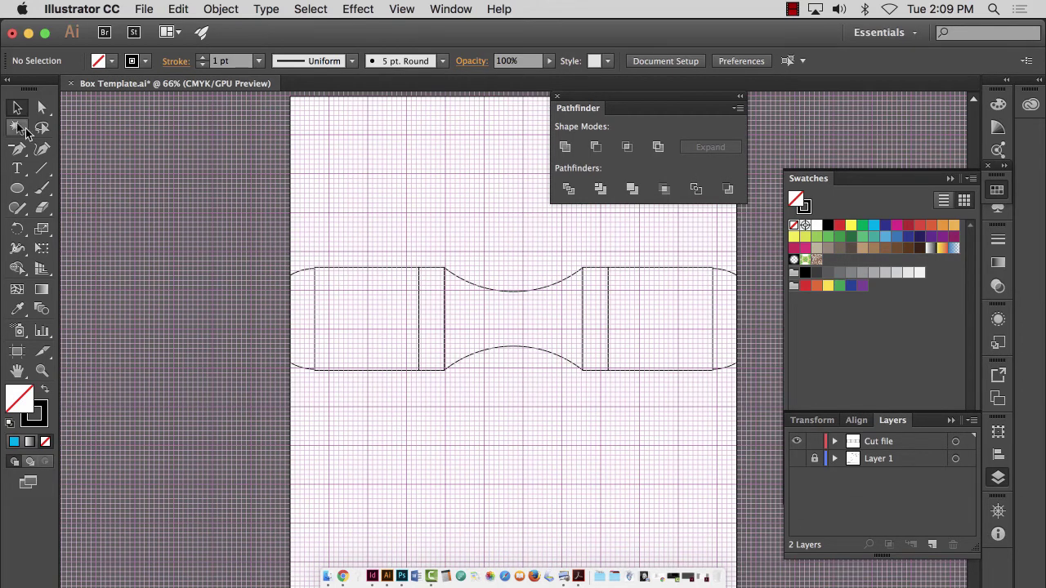
pyautogui.click(798, 459)
pyautogui.click(798, 459)
# Step: Fill the centre panel and the four rectangular panels beside it with yellow, and hide the grid
pyautogui.press('super+a')
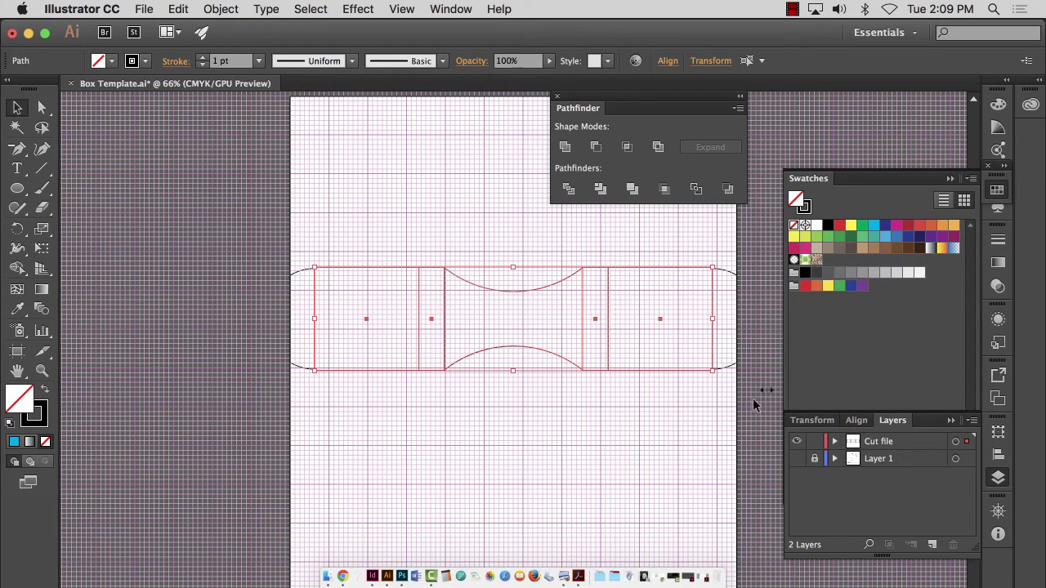
pyautogui.click(851, 226)
pyautogui.click(532, 486)
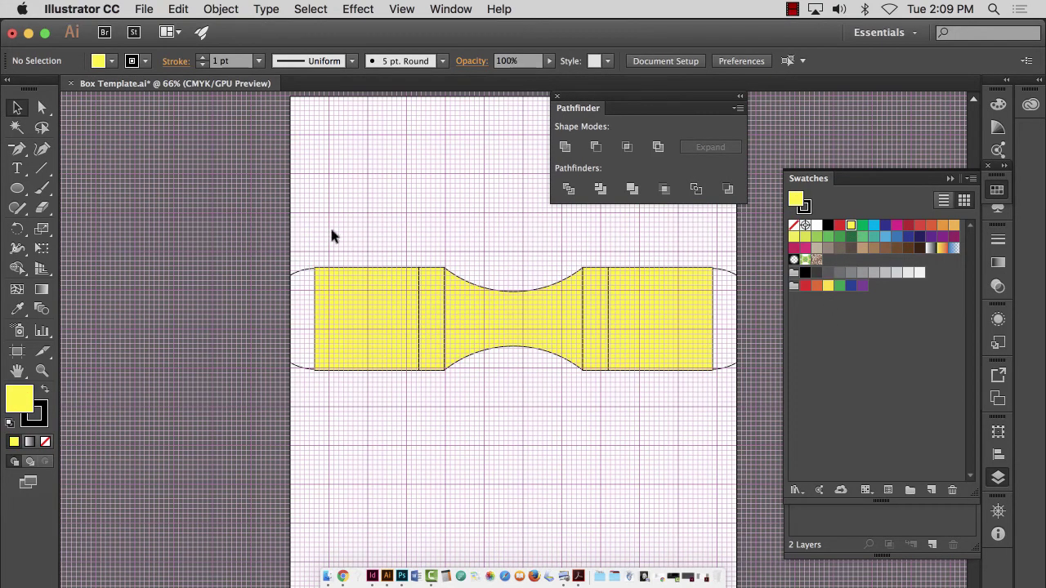
pyautogui.press('super+a')
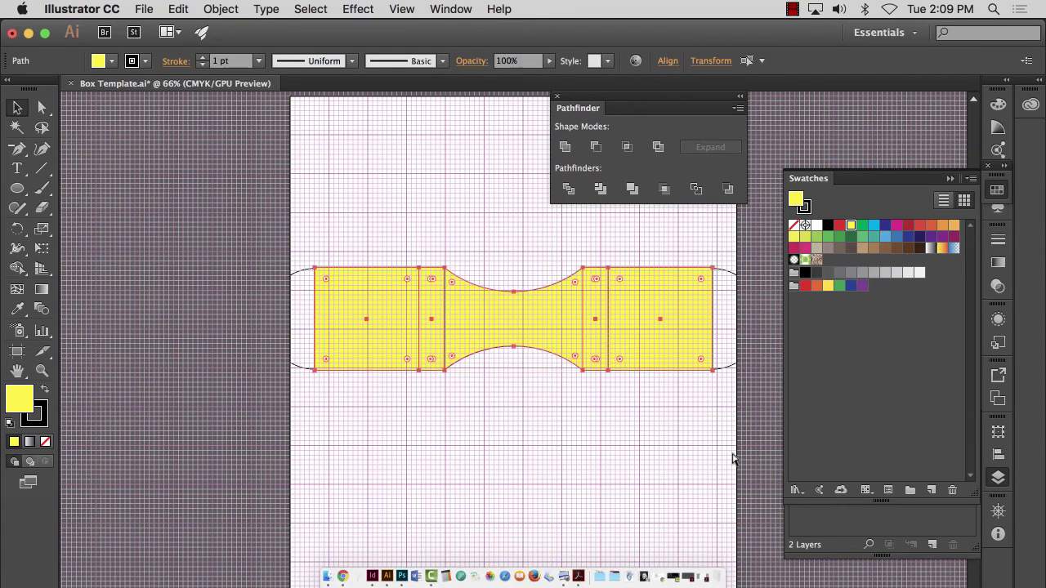
pyautogui.press('super+apostrophe')
pyautogui.click(617, 429)
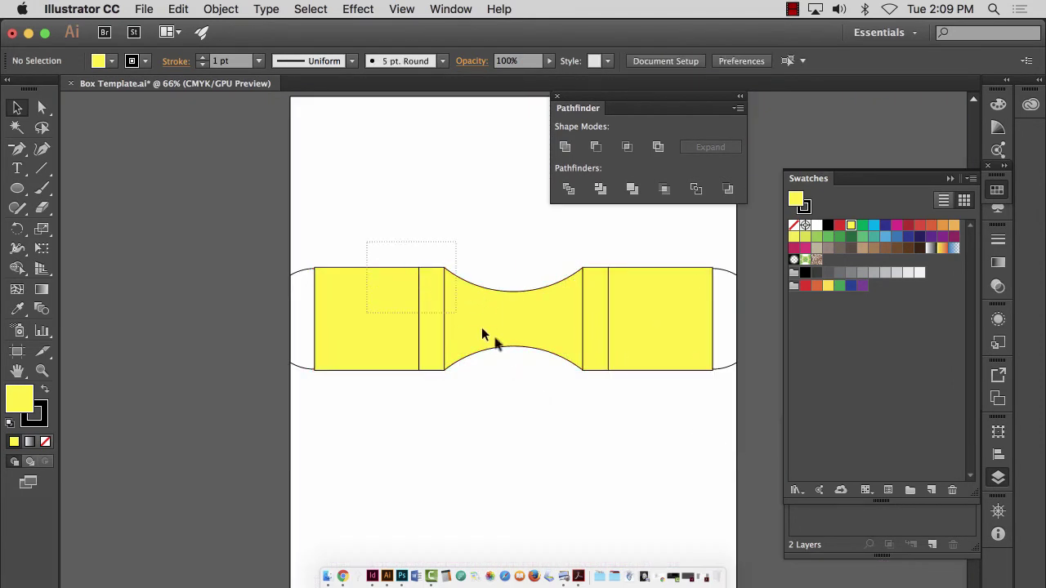
# Step: Duplicate the row of five yellow panels directly above the original, and inspect the seam between the two rows
pyautogui.moveTo(647, 402); pyautogui.dragTo(640, 377)
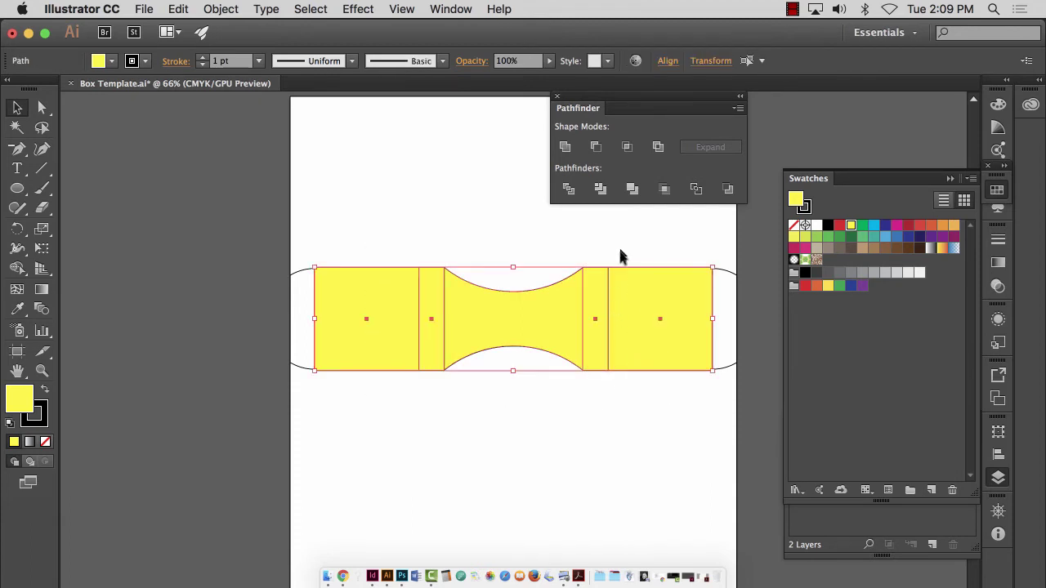
pyautogui.moveTo(631, 340); pyautogui.dragTo(640, 229)
pyautogui.click(615, 466)
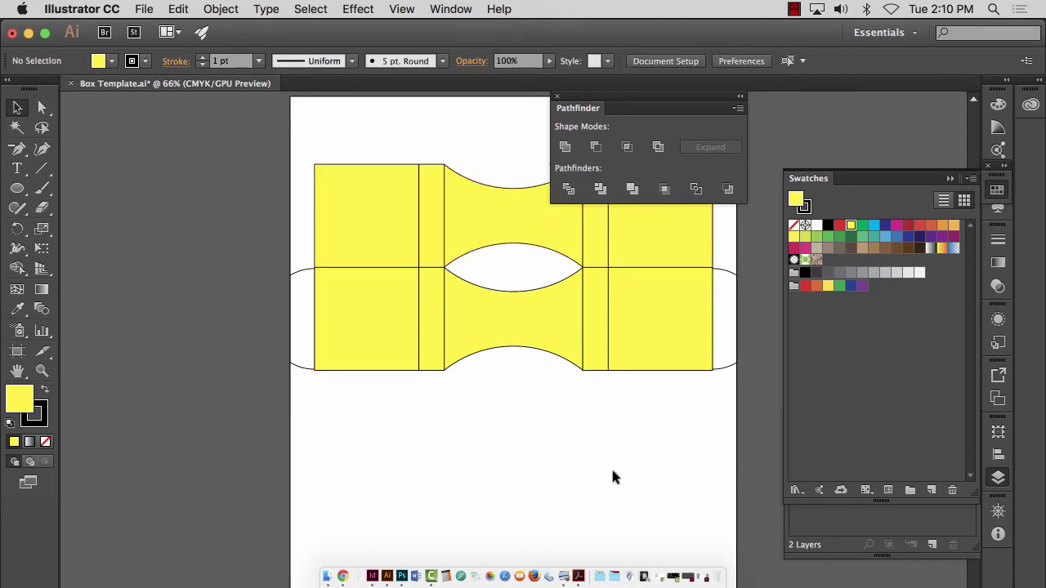
pyautogui.click(42, 370)
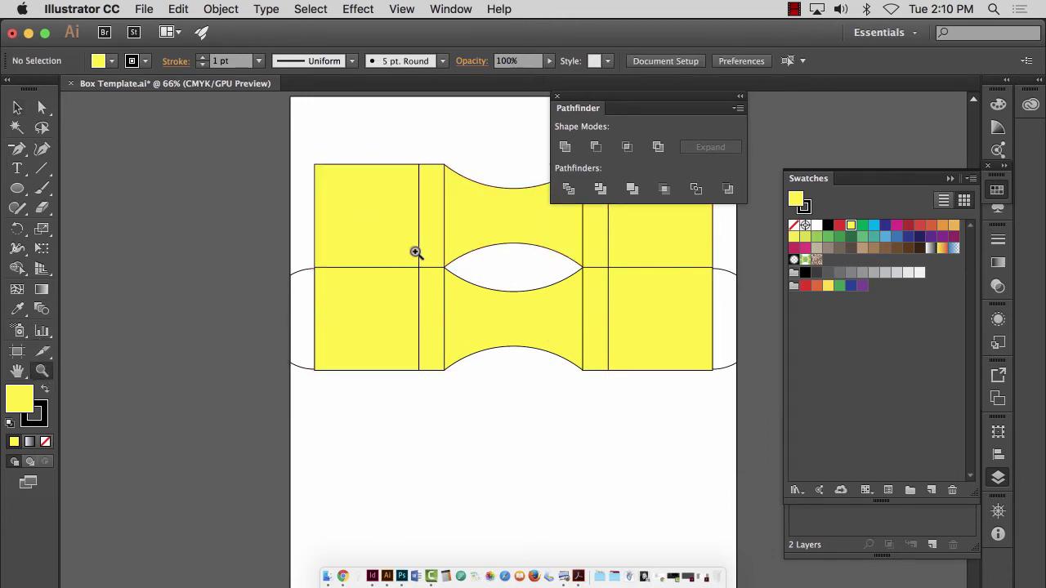
pyautogui.moveTo(417, 255); pyautogui.dragTo(788, 448)
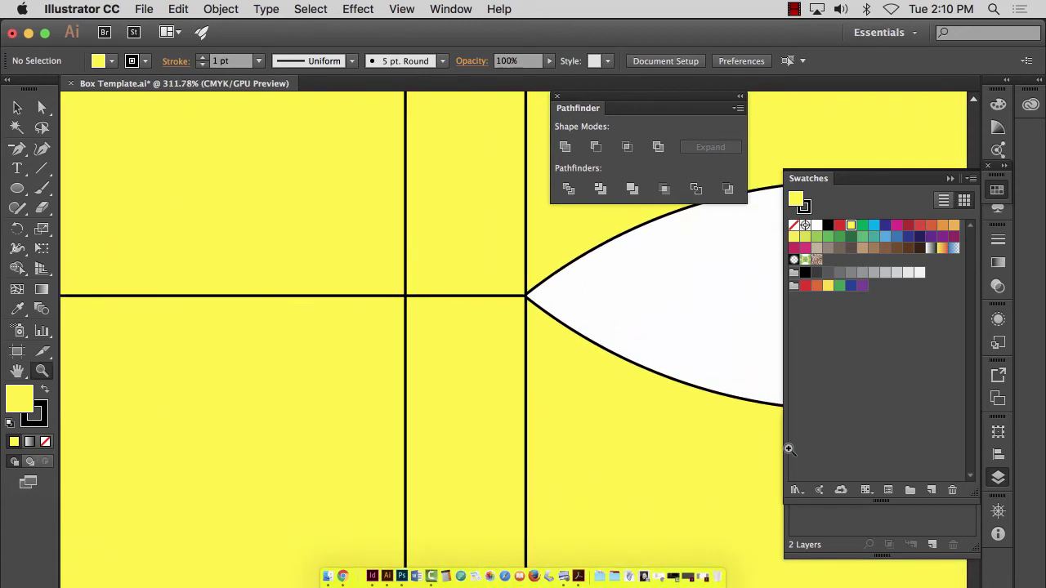
pyautogui.press('super+0')
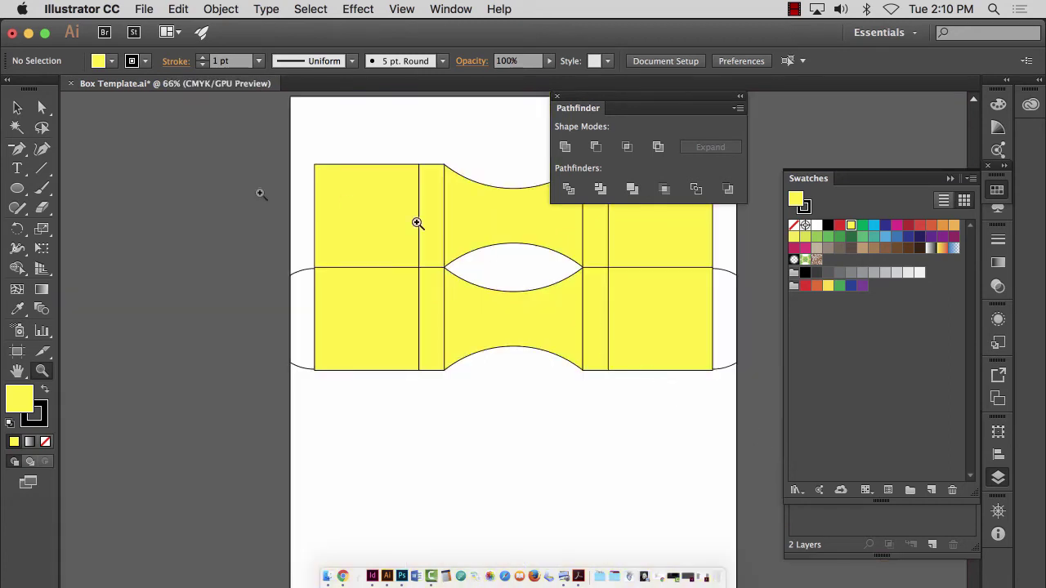
# Step: Duplicate the row of five yellow panels directly below the original row
pyautogui.click(17, 108)
pyautogui.moveTo(342, 440); pyautogui.dragTo(649, 431)
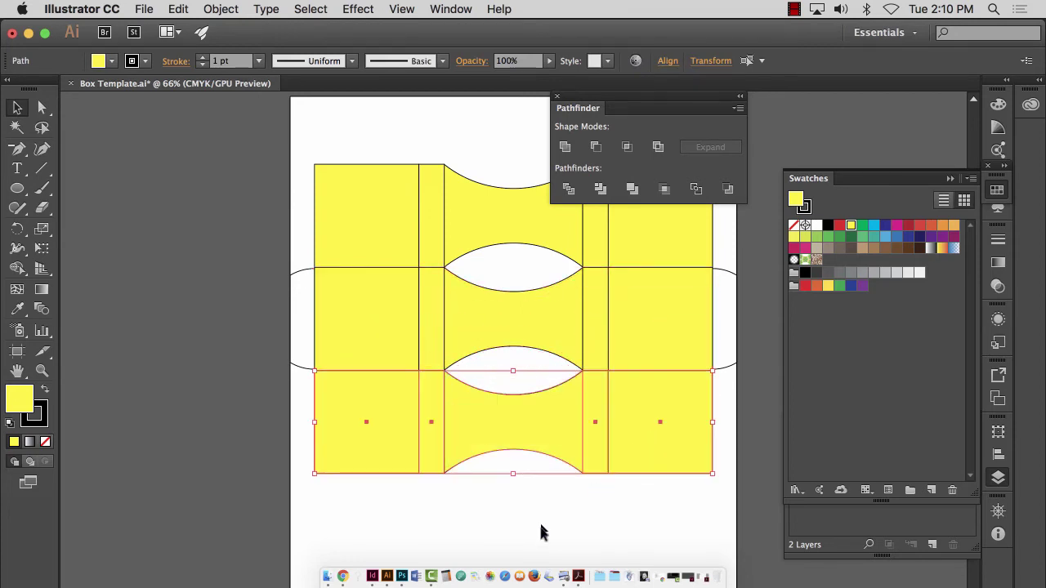
pyautogui.click(548, 529)
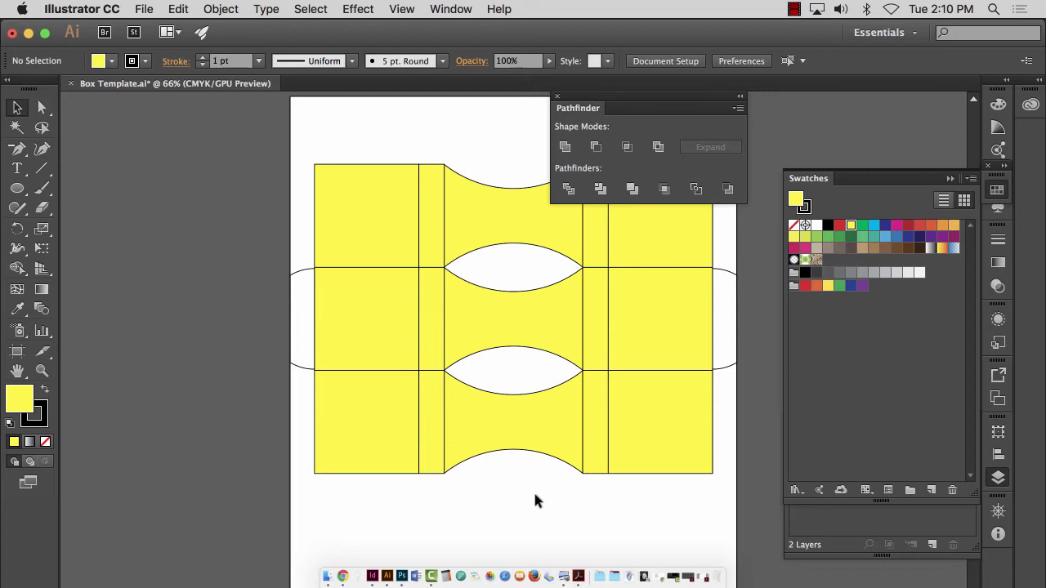
# Step: Show the scanned template on Layer 1 and remove the fill from the upper row of panels
pyautogui.click(824, 513)
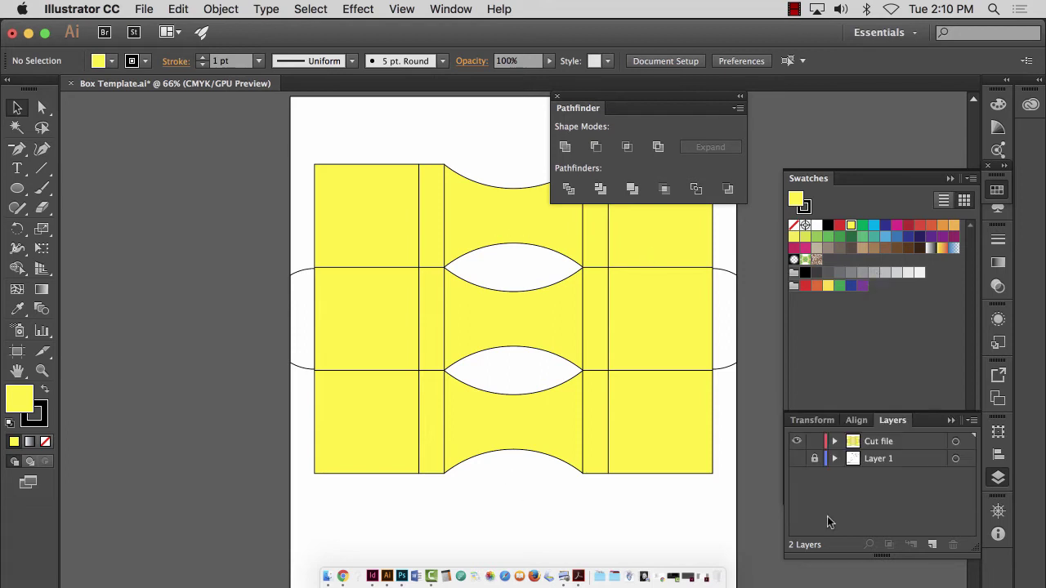
pyautogui.click(795, 460)
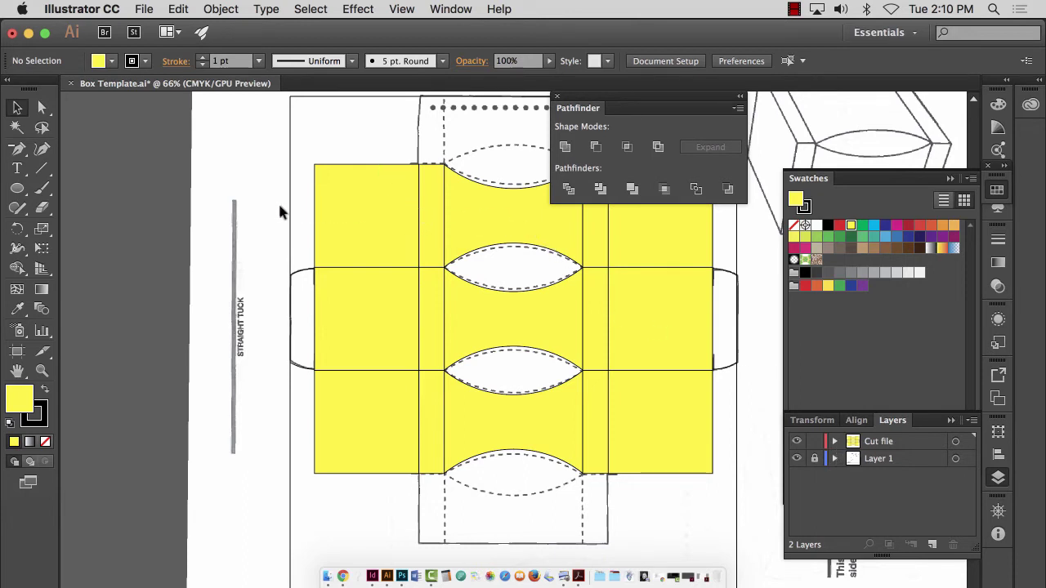
pyautogui.click(685, 231)
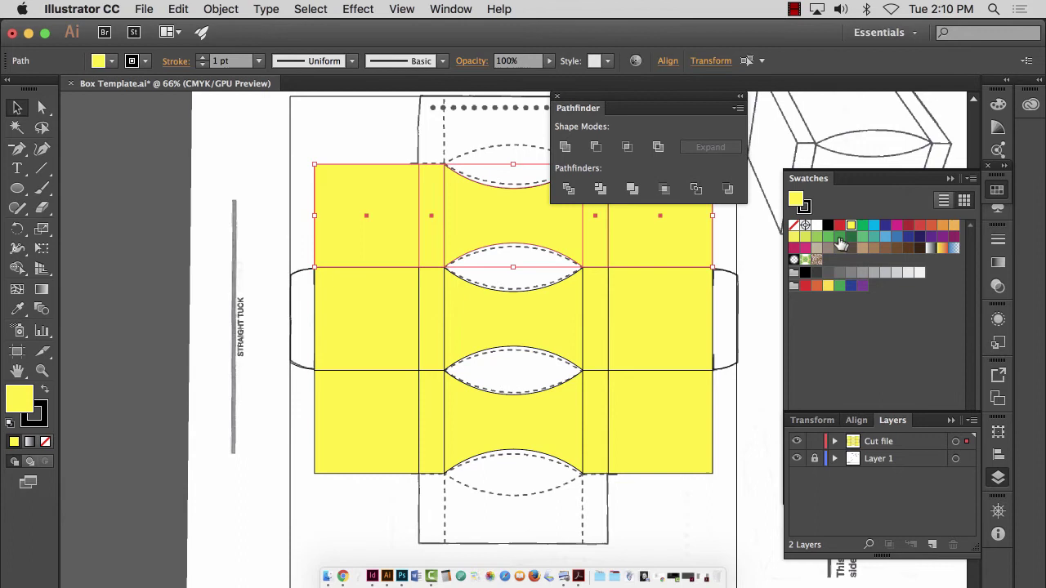
pyautogui.click(793, 225)
pyautogui.click(660, 504)
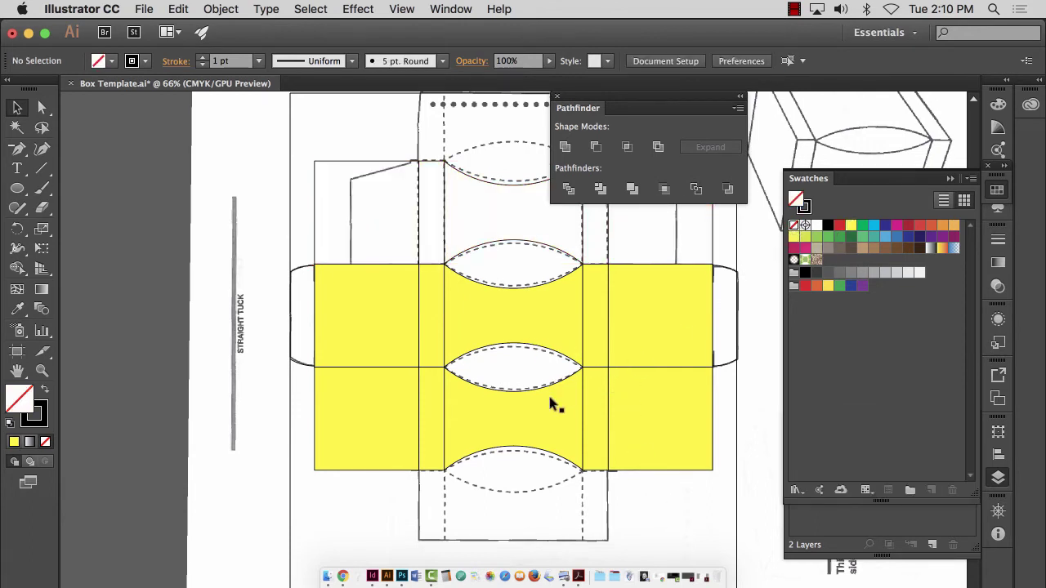
# Step: Narrow the upper row's outer left rectangle so its left edge meets the scanned flap's vertical edge
pyautogui.scroll(5, 547, 404)
pyautogui.scroll(-3, 546, 405)
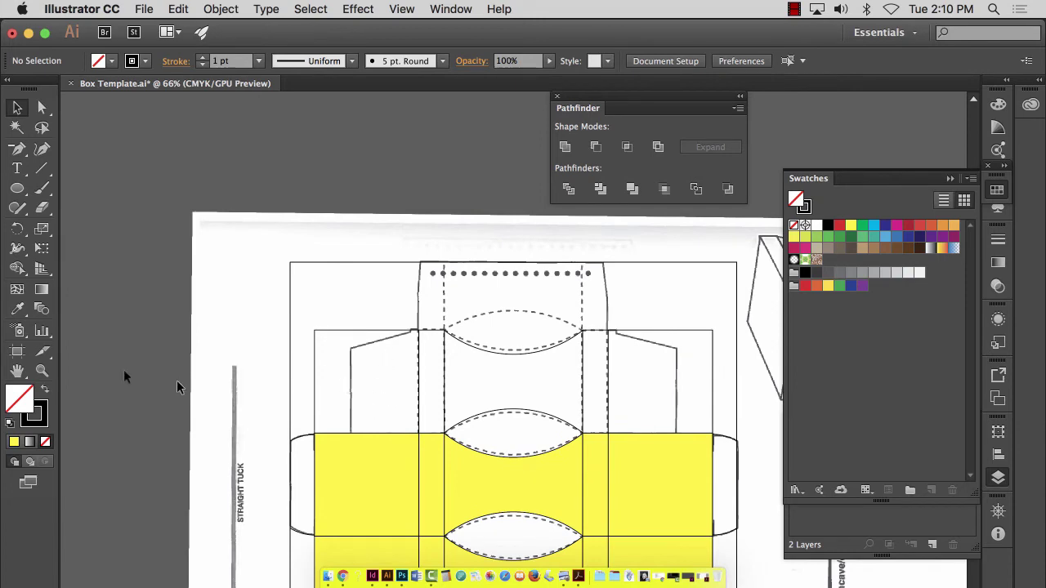
pyautogui.click(41, 370)
pyautogui.moveTo(292, 304); pyautogui.dragTo(545, 442)
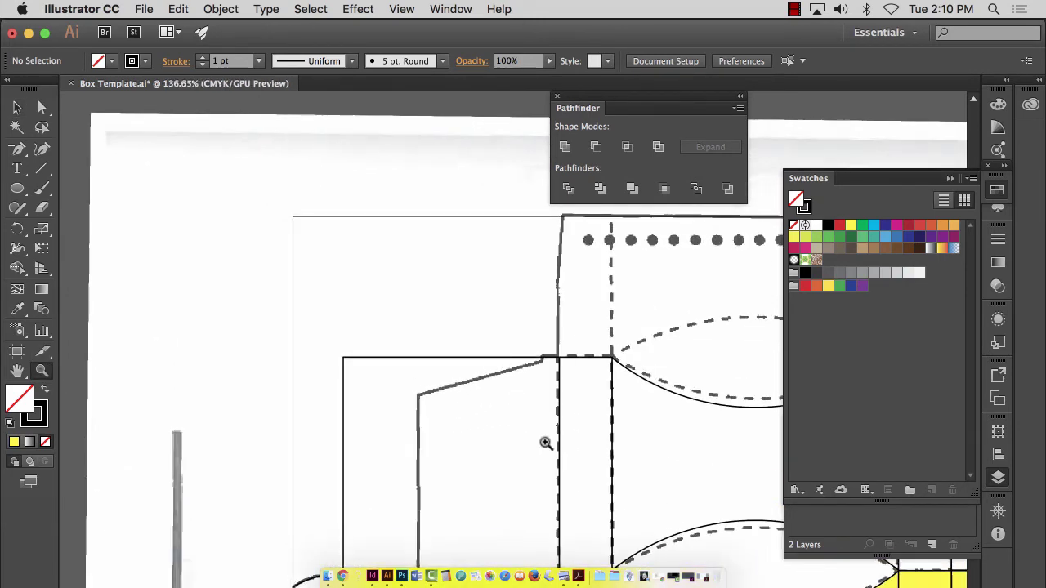
pyautogui.scroll(-3, 545, 442)
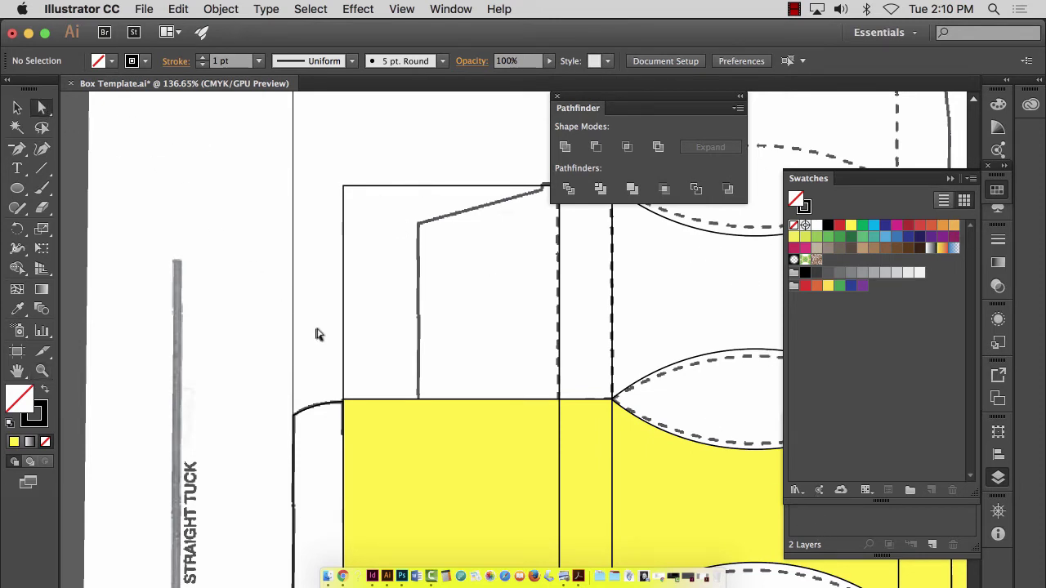
pyautogui.click(17, 109)
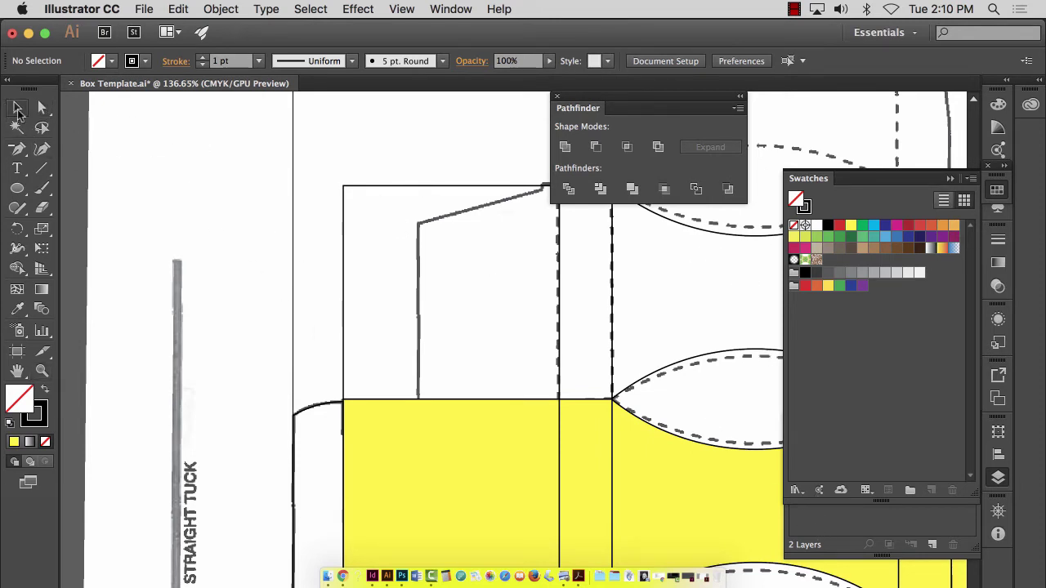
pyautogui.click(344, 288)
pyautogui.moveTo(343, 292); pyautogui.dragTo(419, 293)
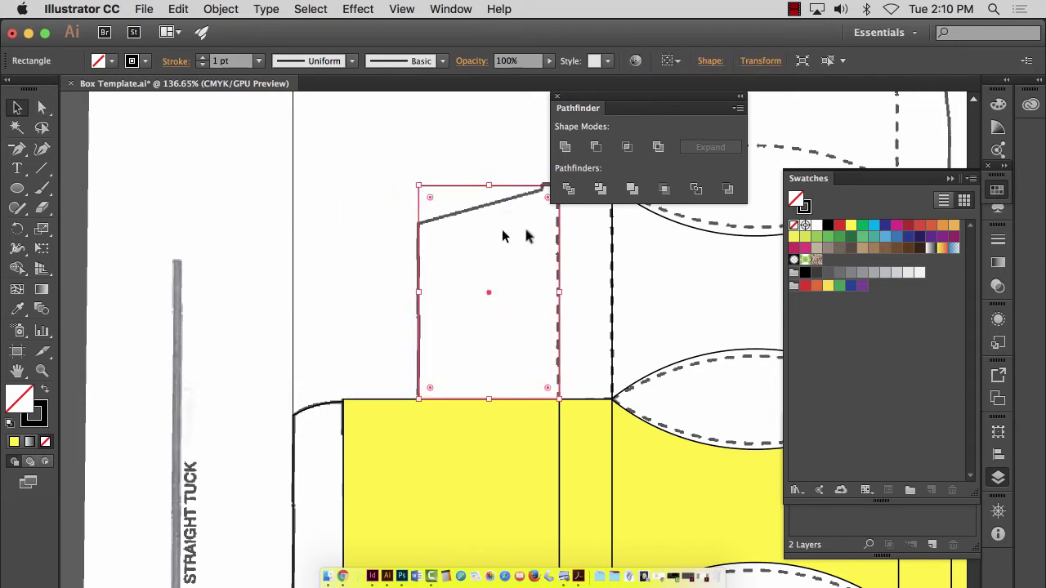
# Step: Lower the upper left flap's outer top corner anchor straight down to where the scanned flap's slanted edge begins
pyautogui.scroll(2, 93, 259)
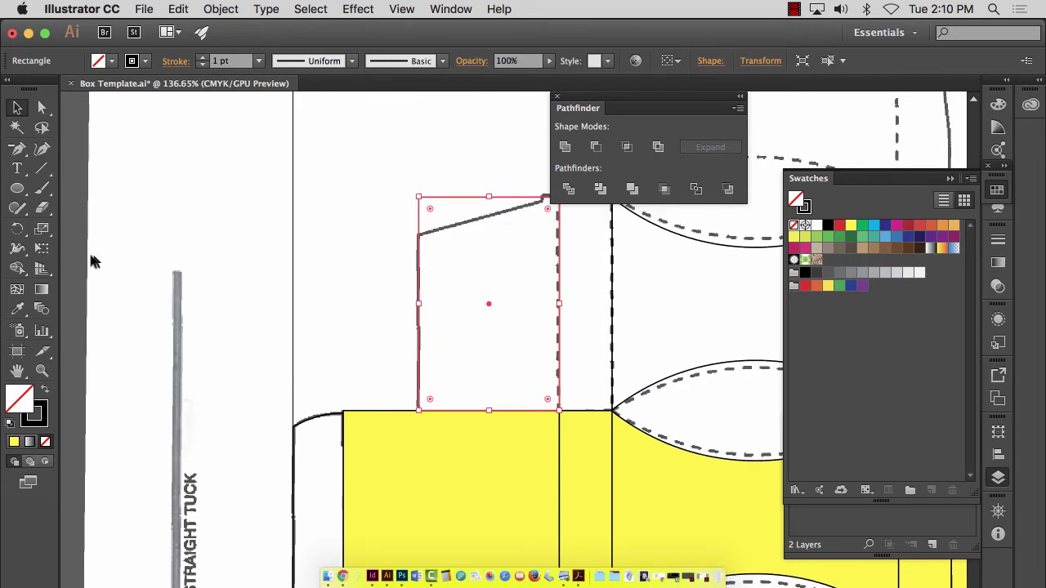
pyautogui.click(42, 370)
pyautogui.moveTo(405, 191); pyautogui.dragTo(579, 254)
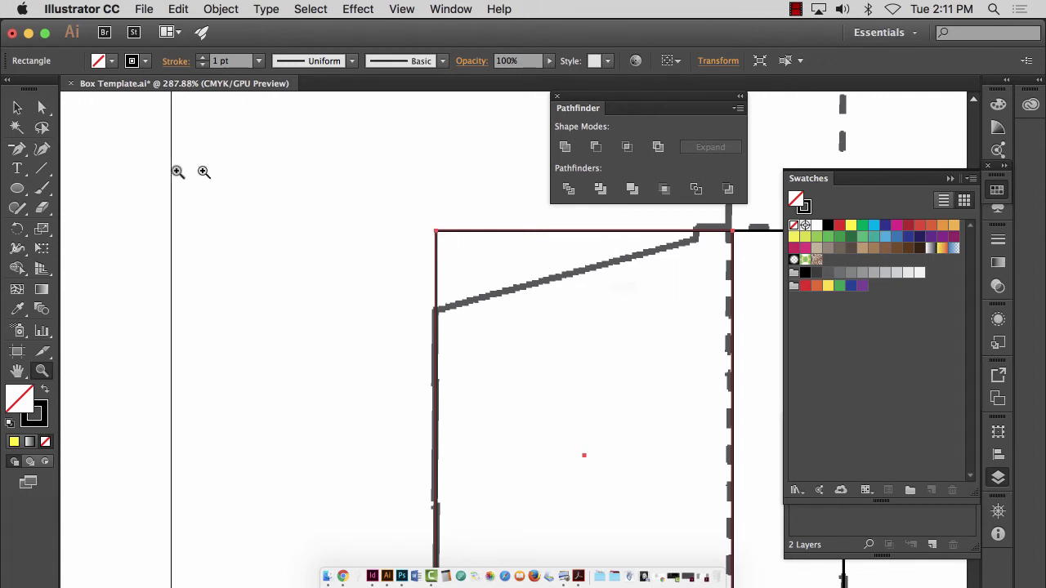
pyautogui.click(41, 109)
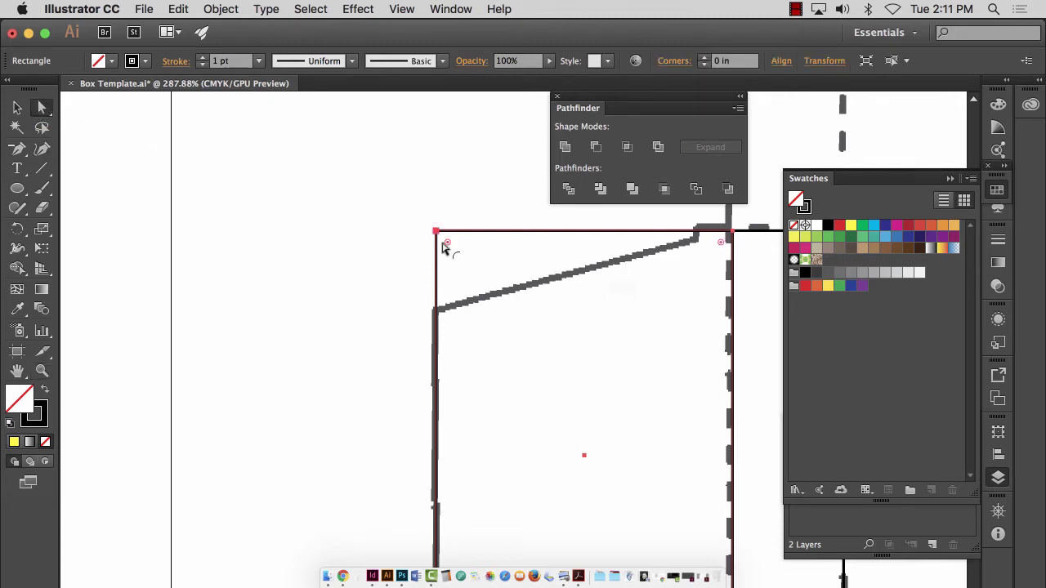
pyautogui.click(436, 232)
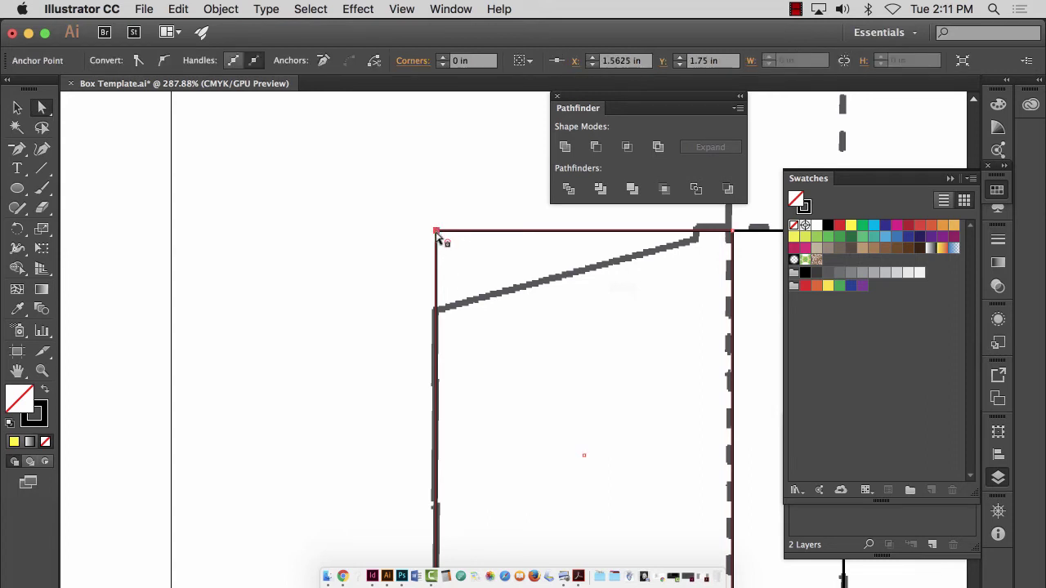
pyautogui.moveTo(438, 235); pyautogui.dragTo(438, 316)
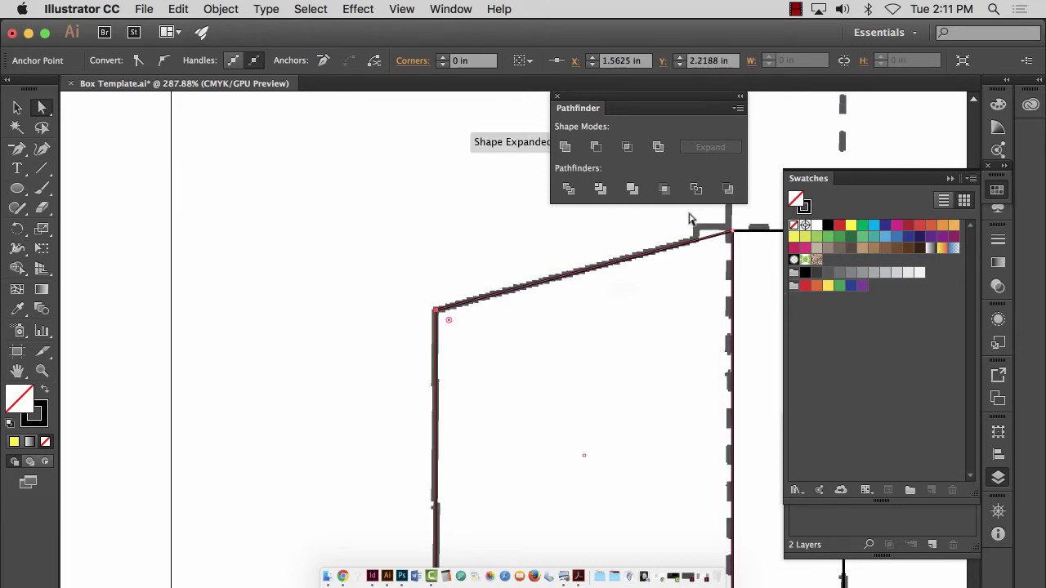
# Step: Add an anchor point on the flap's slanted edge at the scanned notch and raise it level with the flap's top edge
pyautogui.hscroll(6, 643, 295)
pyautogui.scroll(1, 642, 296)
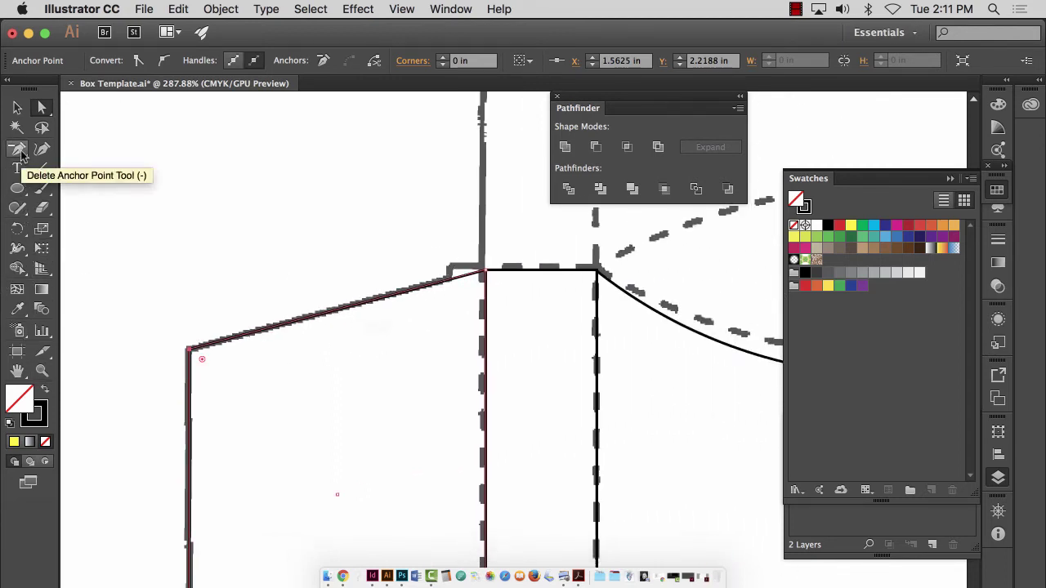
pyautogui.click(21, 154)
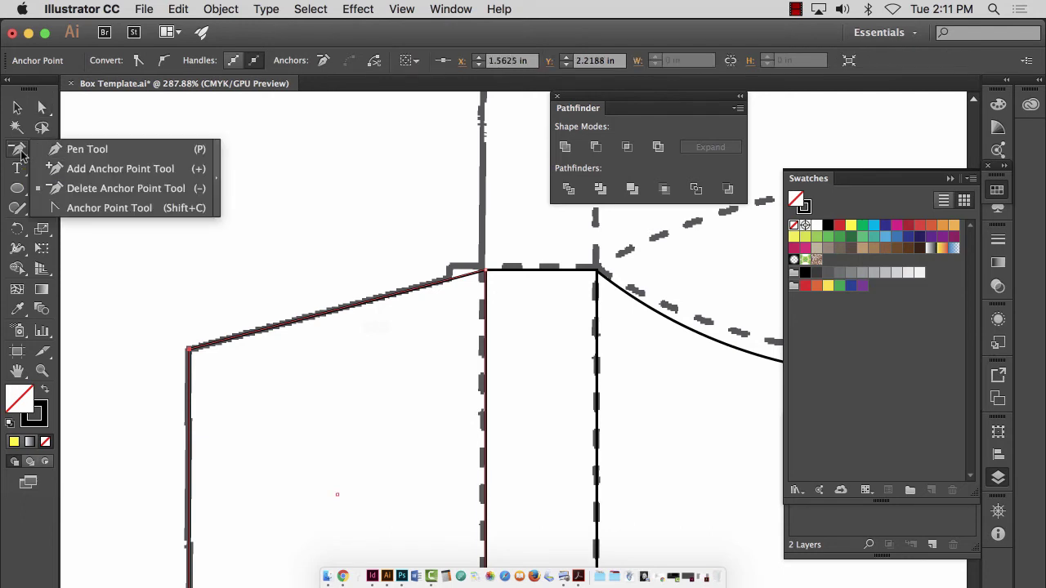
pyautogui.click(83, 168)
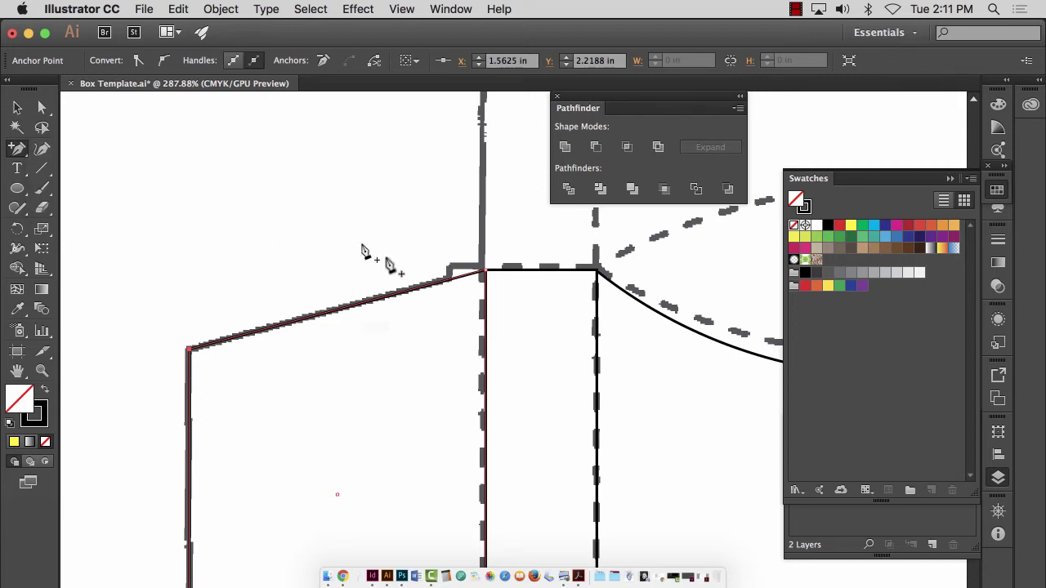
pyautogui.click(455, 283)
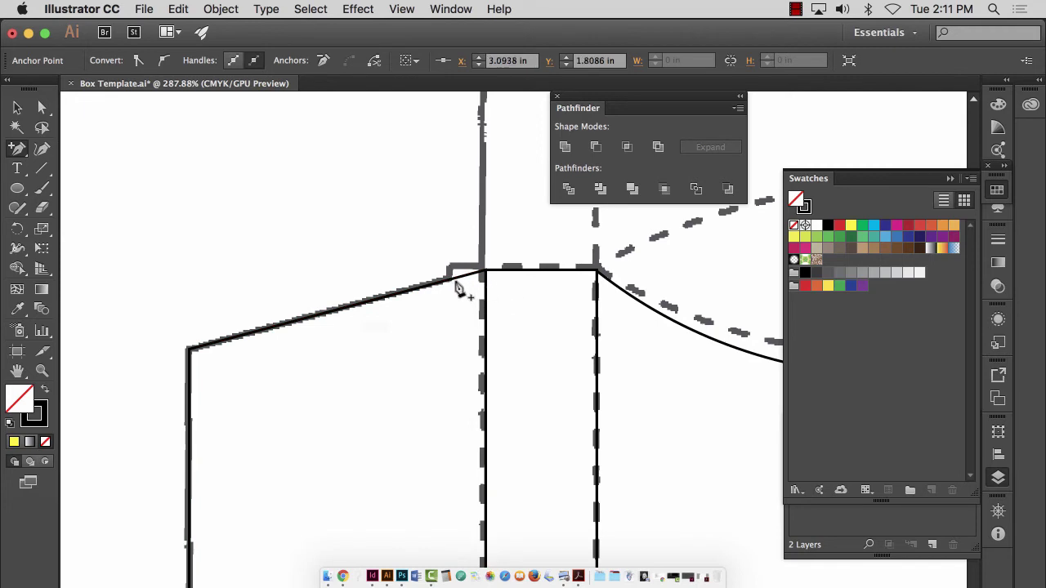
pyautogui.click(450, 282)
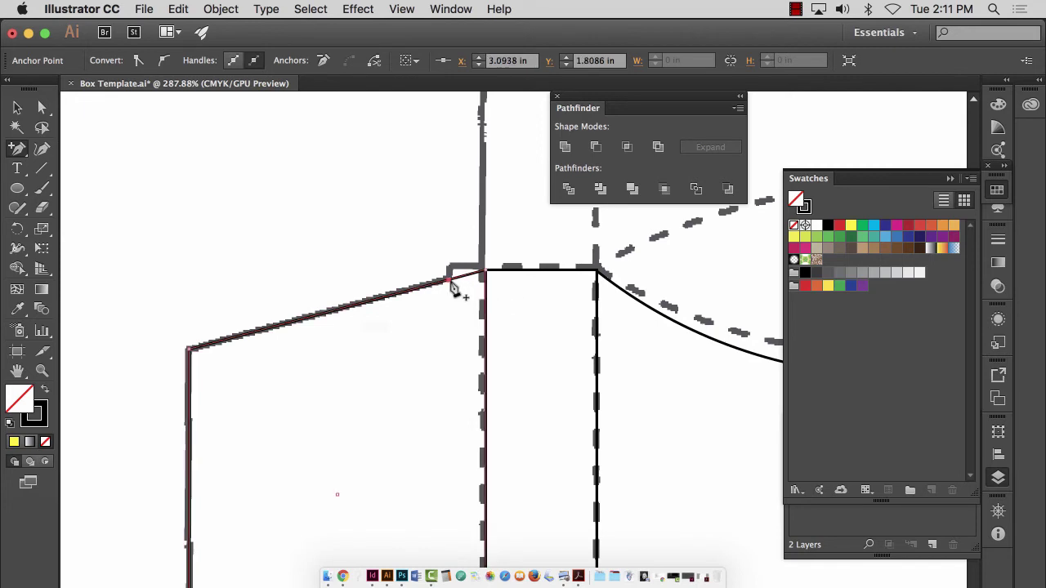
pyautogui.click(41, 107)
pyautogui.moveTo(450, 282); pyautogui.dragTo(452, 274)
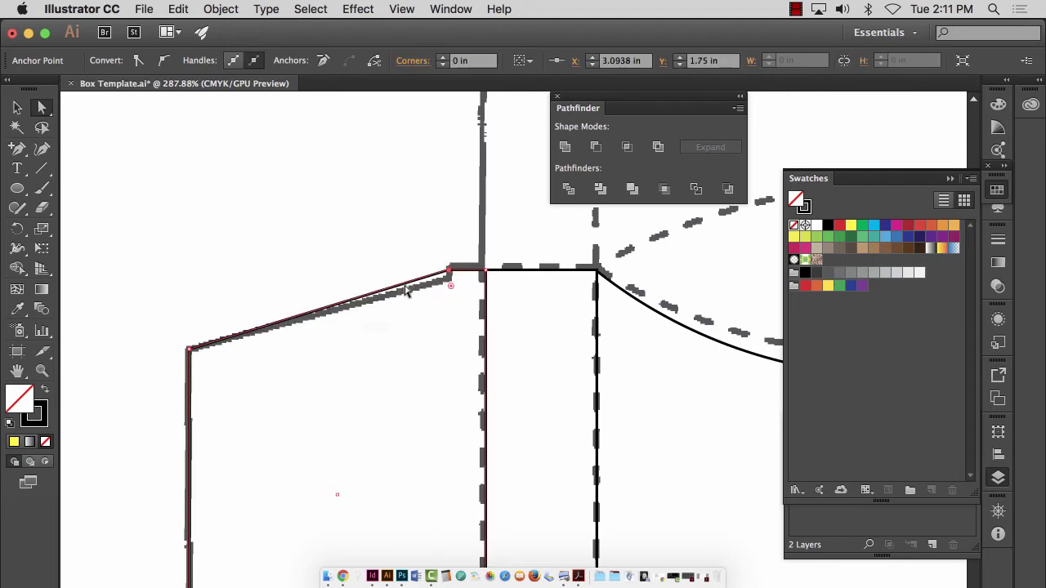
# Step: Add a second anchor point beside the raised one and place it at the scanned notch's lower corner to form the step
pyautogui.click(17, 148)
pyautogui.click(439, 275)
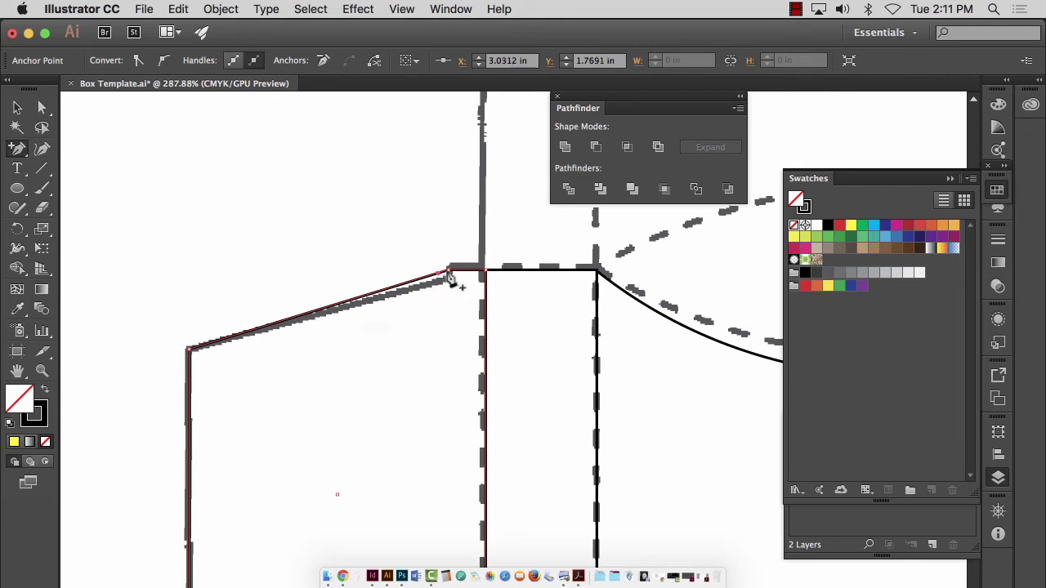
pyautogui.click(42, 107)
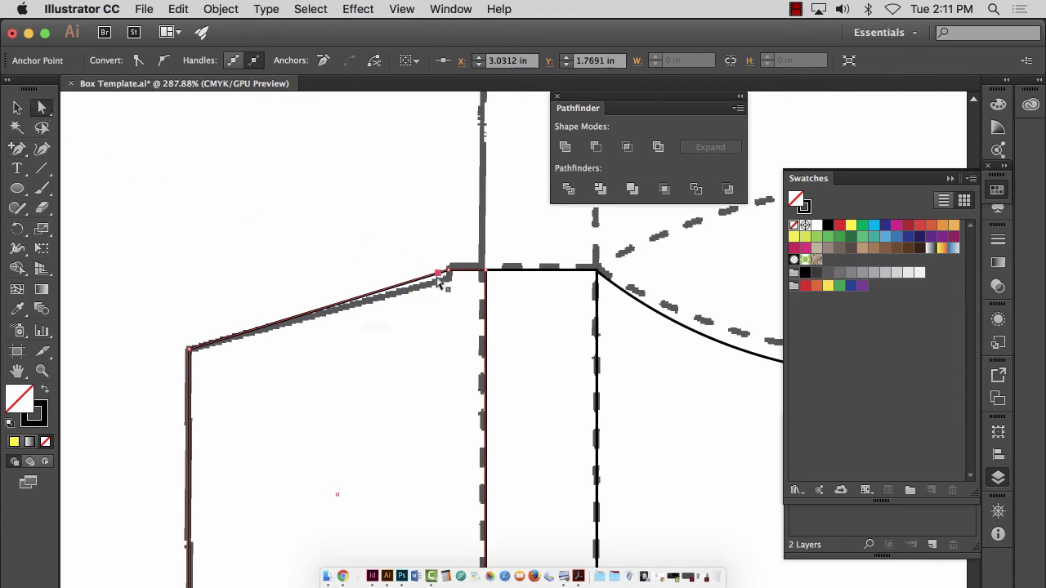
pyautogui.click(448, 276)
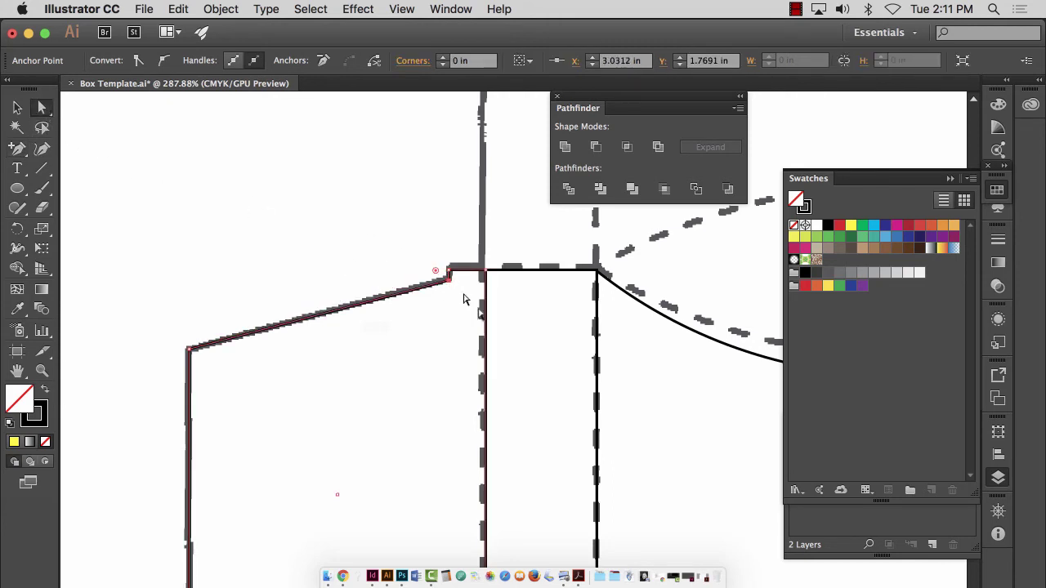
pyautogui.click(349, 248)
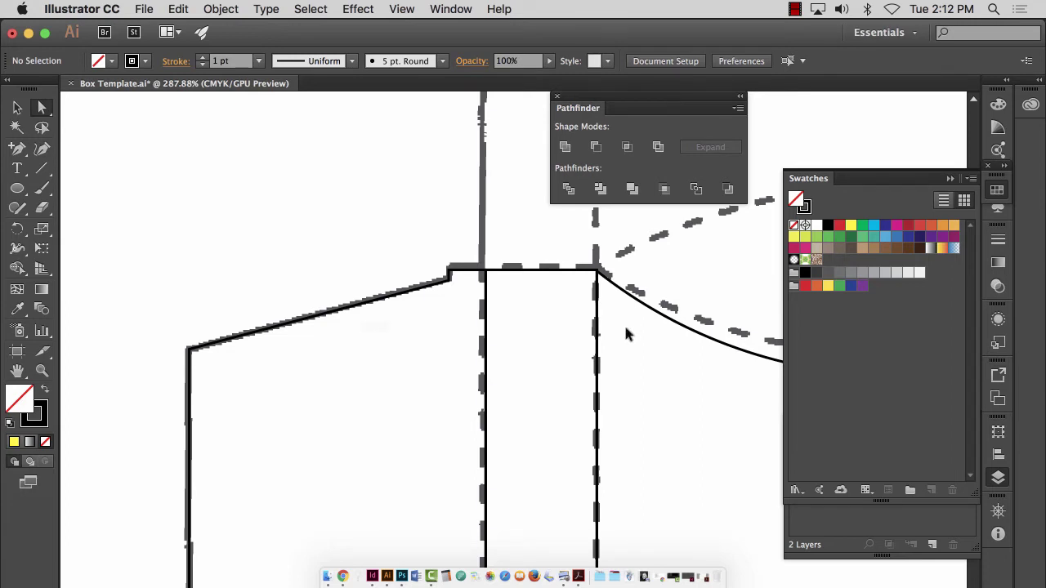
# Step: Hide the scanned template on Layer 1 and check the notched flap's outline up close
pyautogui.press('super+0')
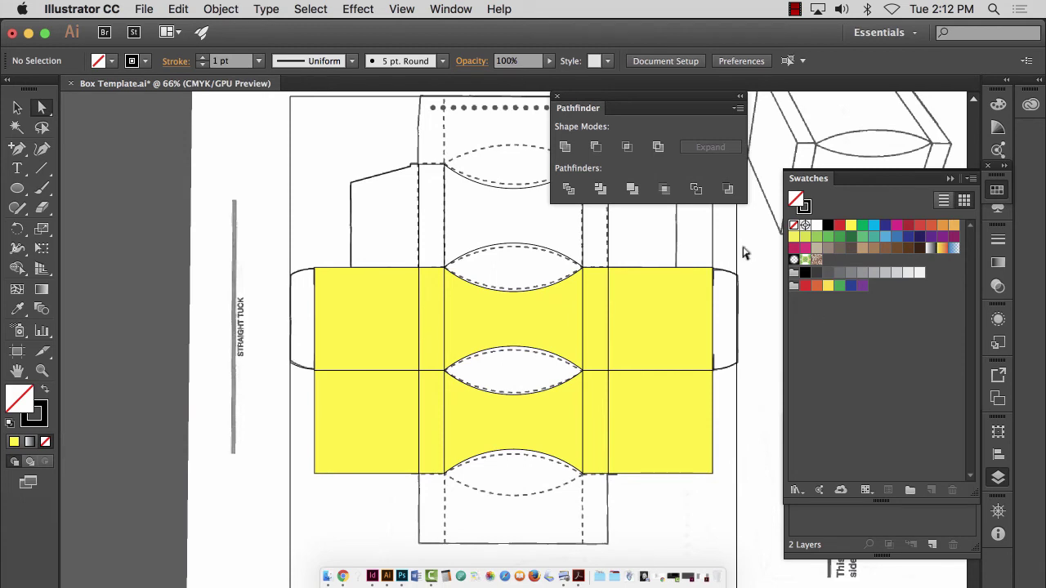
pyautogui.click(850, 539)
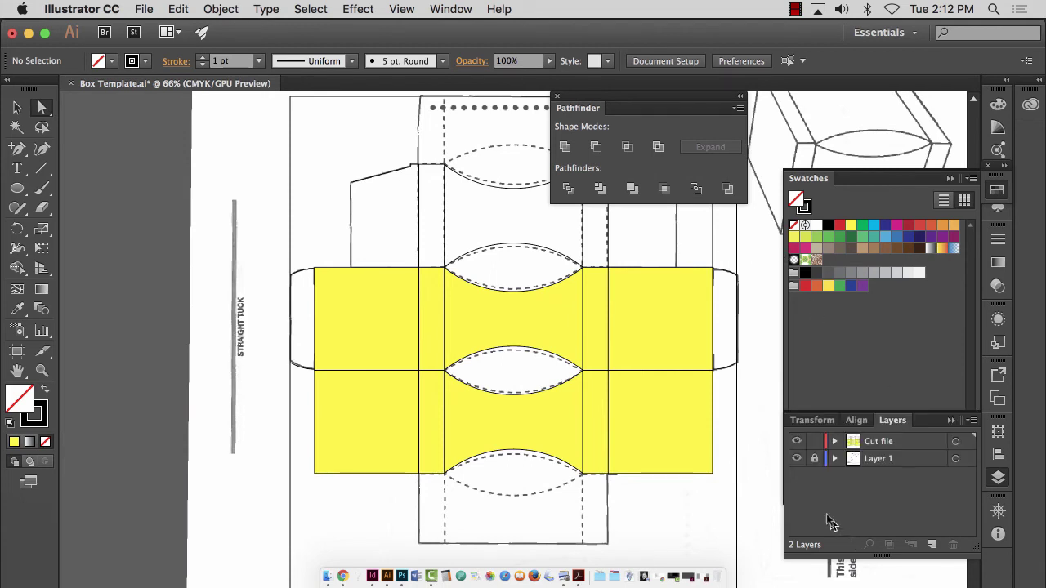
pyautogui.click(796, 459)
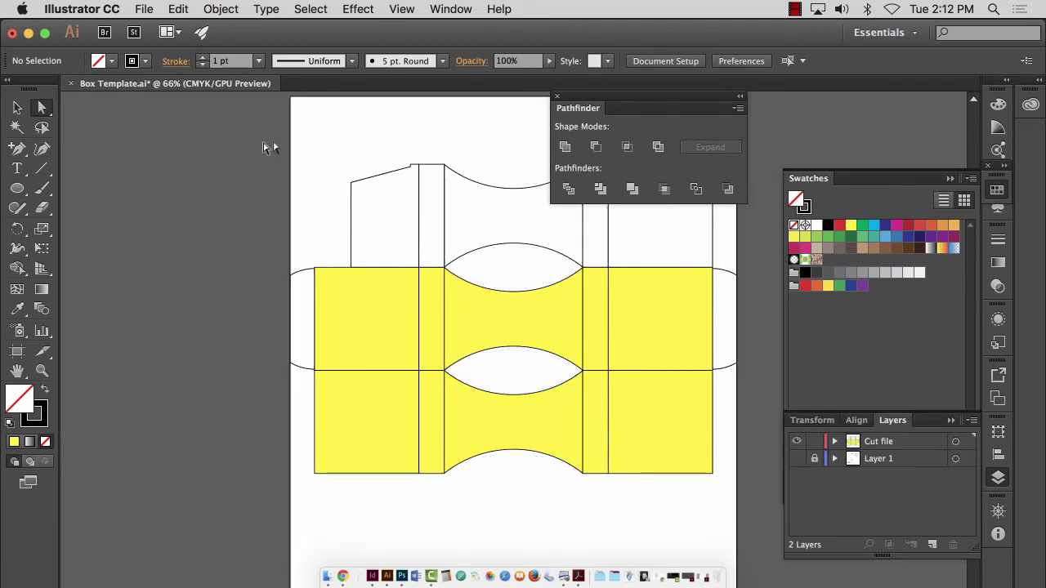
pyautogui.click(41, 371)
pyautogui.moveTo(374, 136); pyautogui.dragTo(531, 264)
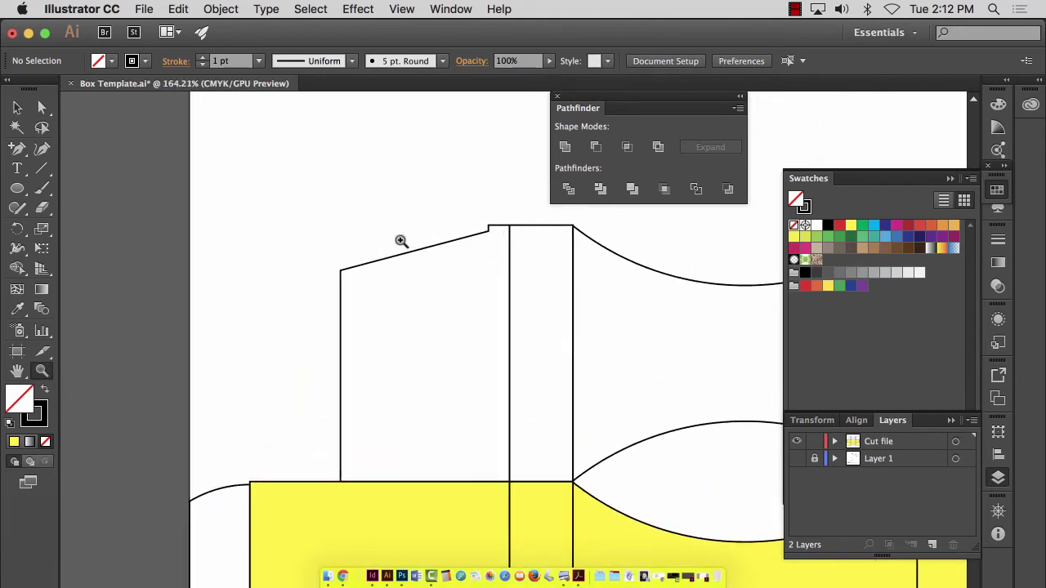
pyautogui.press('super+0')
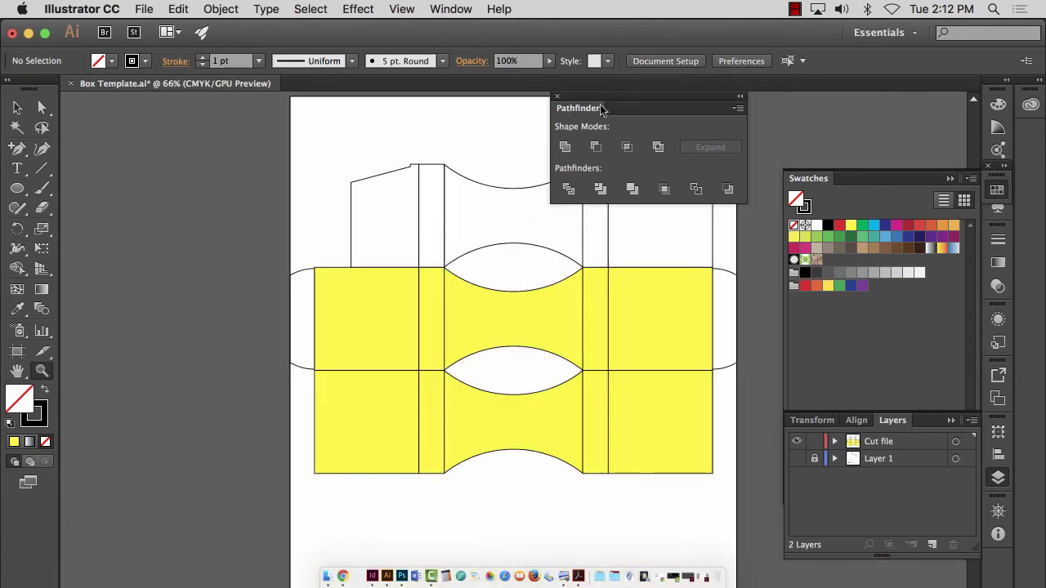
# Step: Clear the Pathfinder panel off the artwork and replace the upper row's outer right rectangle with a copy of the notched left flap
pyautogui.moveTo(602, 108); pyautogui.dragTo(809, 116)
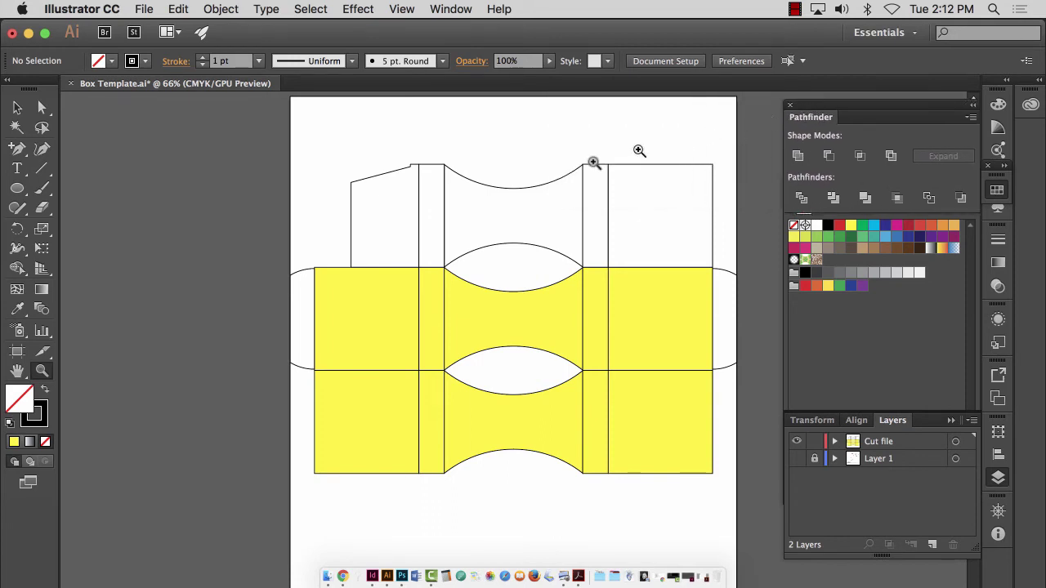
pyautogui.press('v')
pyautogui.moveTo(670, 173); pyautogui.dragTo(683, 210)
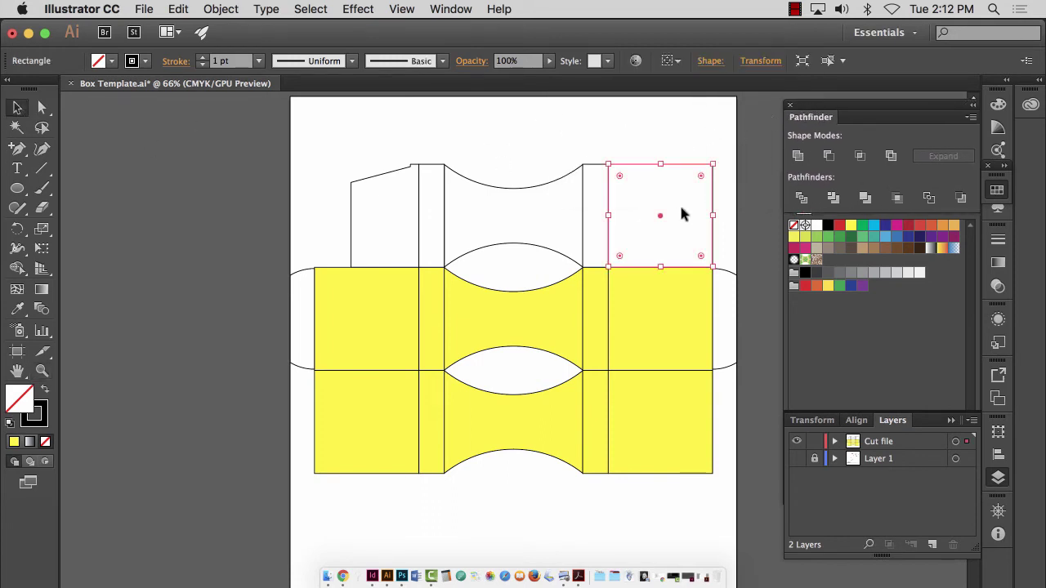
pyautogui.click(682, 214)
pyautogui.click(374, 175)
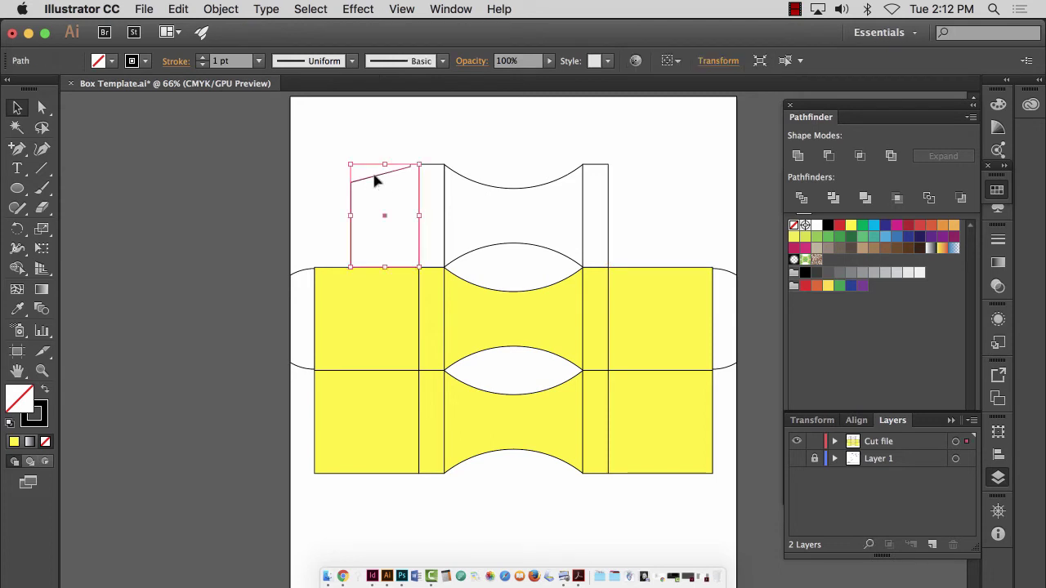
pyautogui.moveTo(376, 180); pyautogui.dragTo(635, 180)
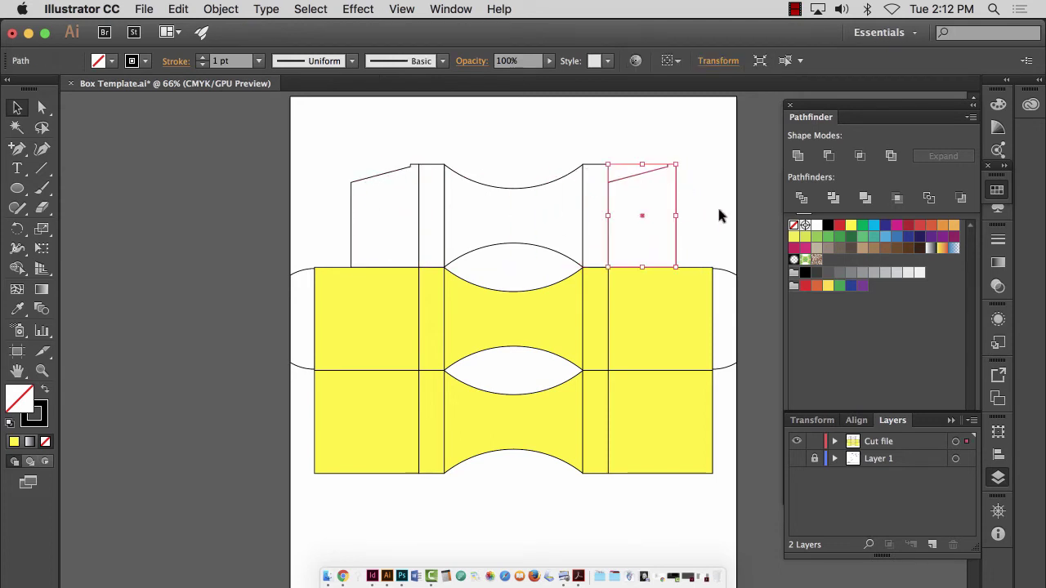
# Step: Reflect the copied flap across the vertical axis and compare it with the scanned template on Layer 1, leaving the scan hidden
pyautogui.click(220, 9)
pyautogui.moveTo(237, 34)
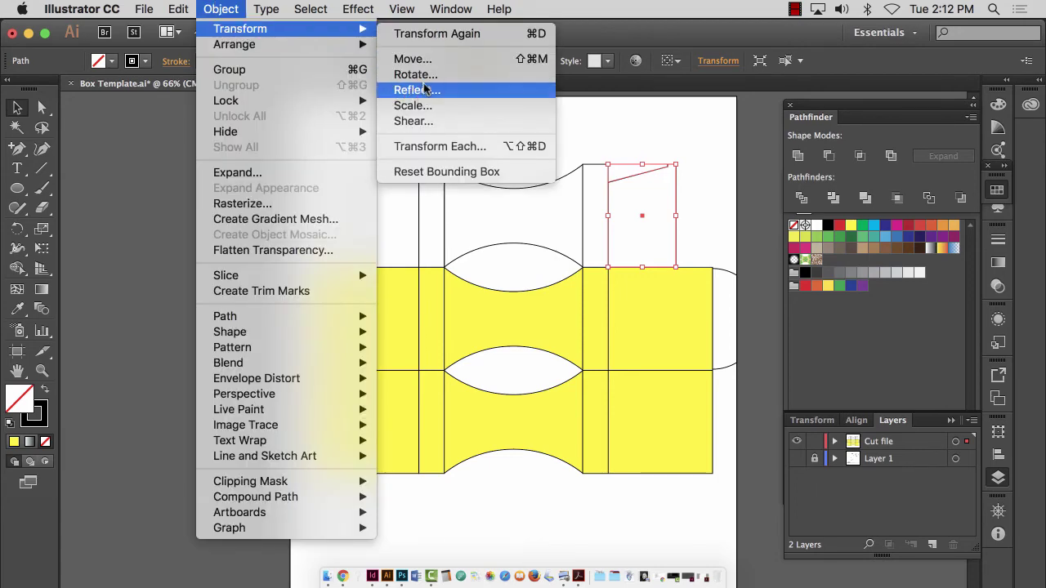
pyautogui.click(425, 92)
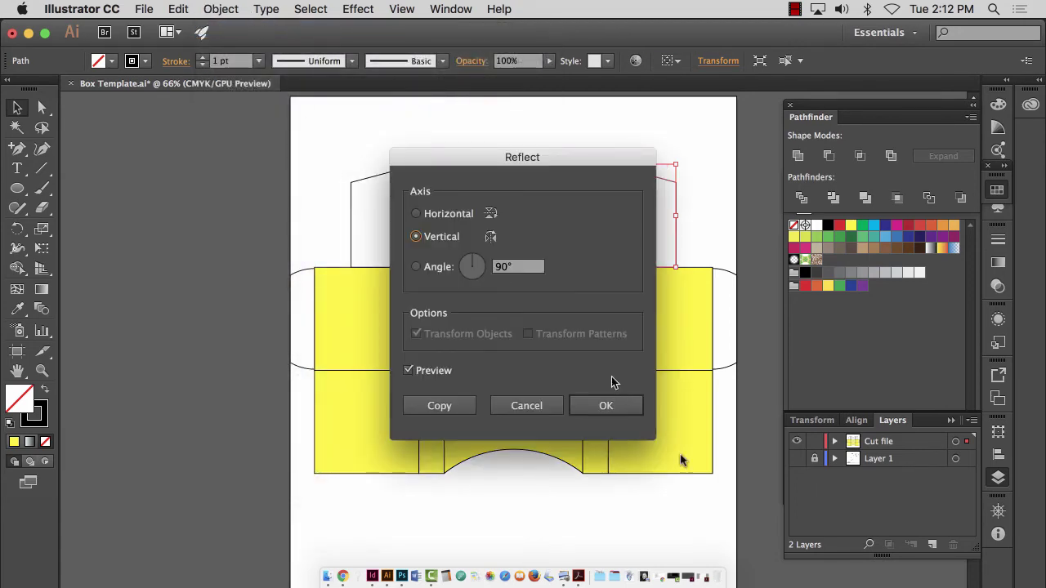
pyautogui.moveTo(490, 159); pyautogui.dragTo(333, 161)
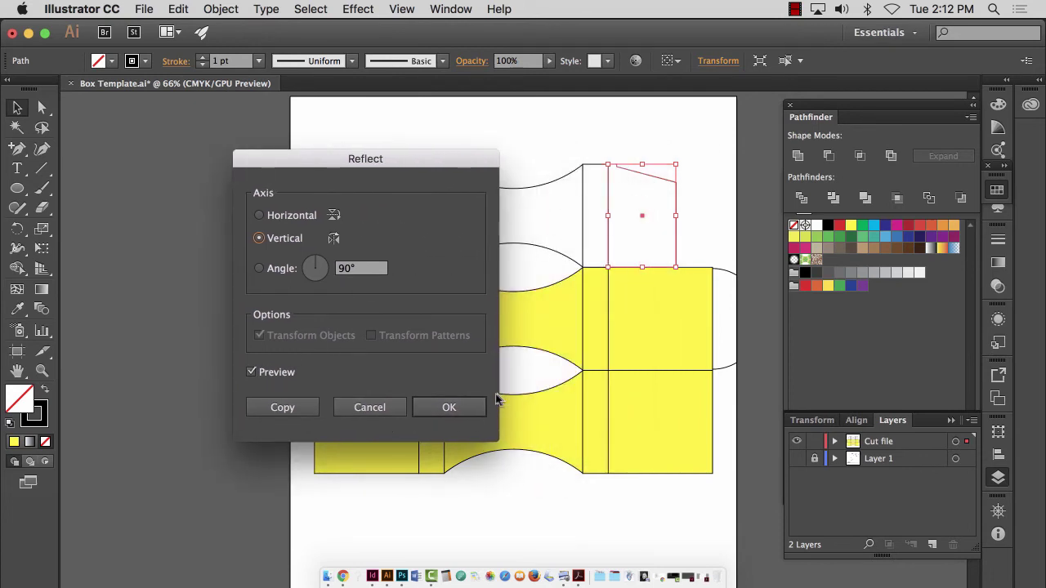
pyautogui.click(462, 406)
pyautogui.click(18, 105)
pyautogui.click(100, 145)
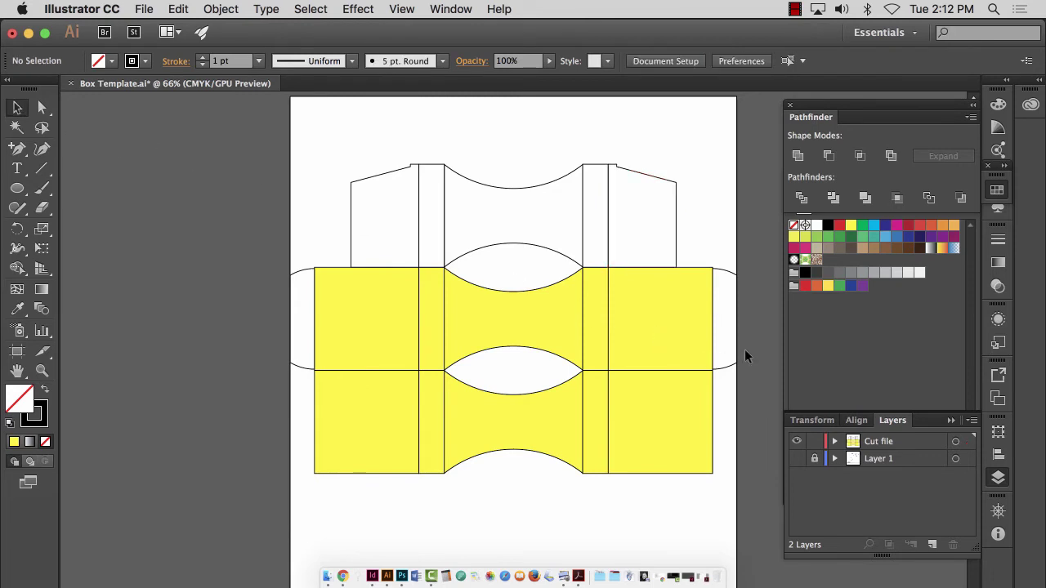
pyautogui.click(797, 459)
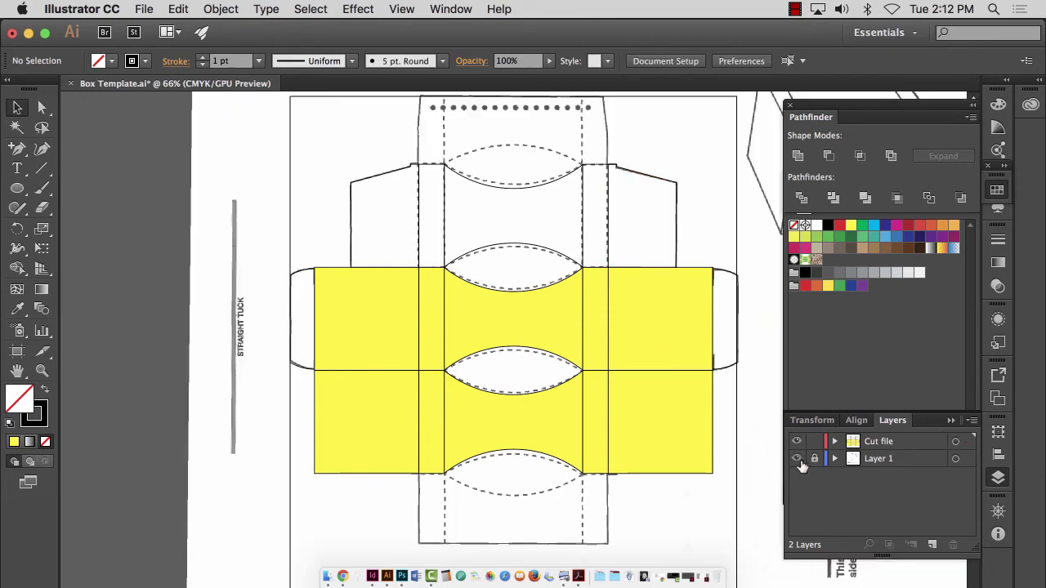
pyautogui.click(797, 460)
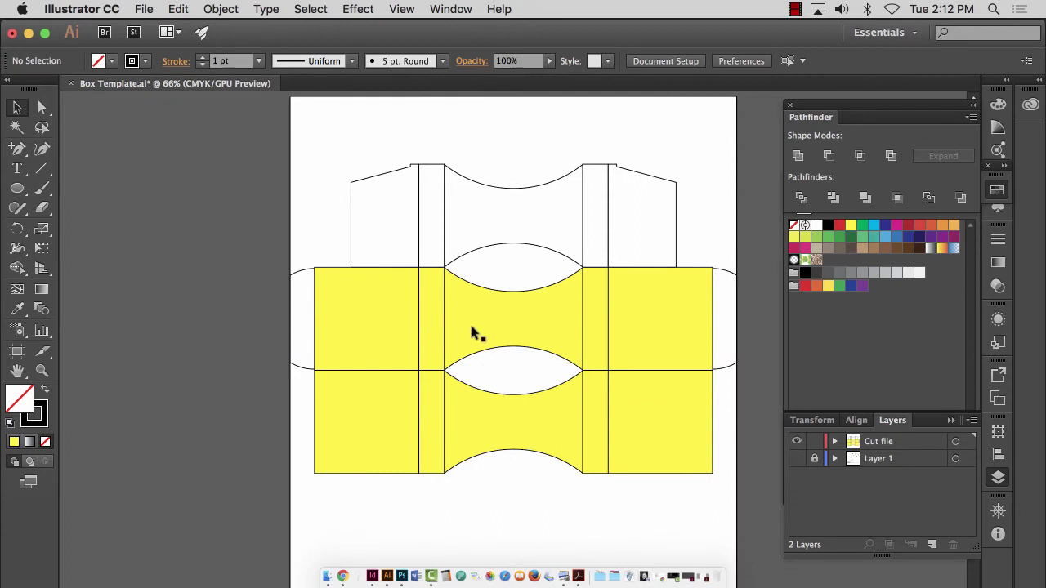